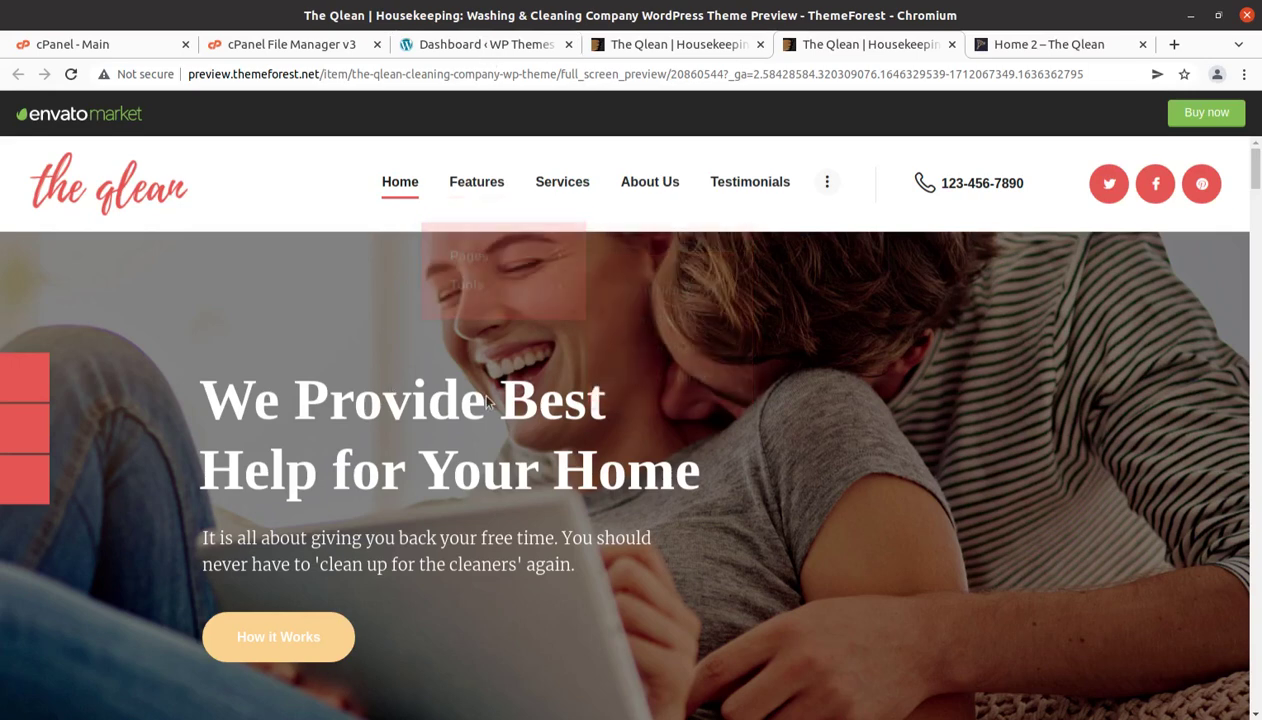
Look through the Home page in The Qlean's full-screen preview, from the hero banner to the How It Works section
{"action": "scroll", "coordinate": [480, 390], "scroll_direction": "down", "scroll_amount": 3}
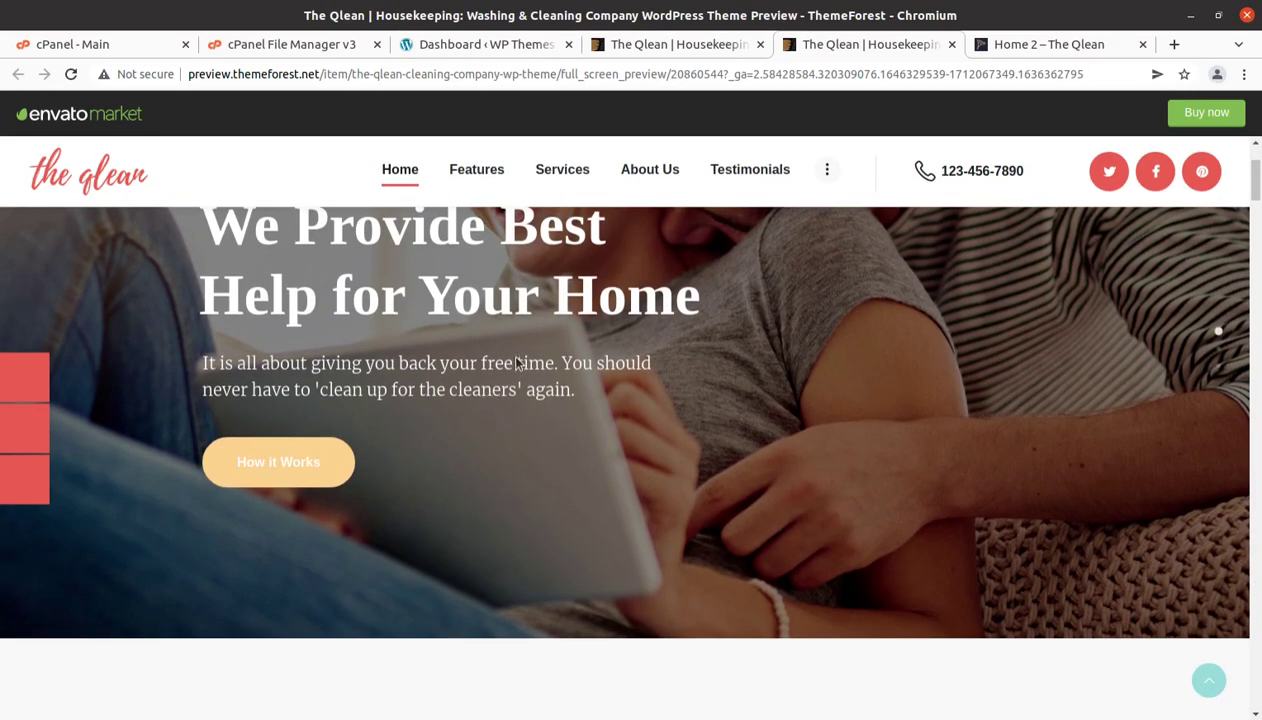
{"action": "scroll", "coordinate": [466, 398], "scroll_direction": "down", "scroll_amount": 2}
{"action": "scroll", "coordinate": [466, 398], "scroll_direction": "down", "scroll_amount": 2}
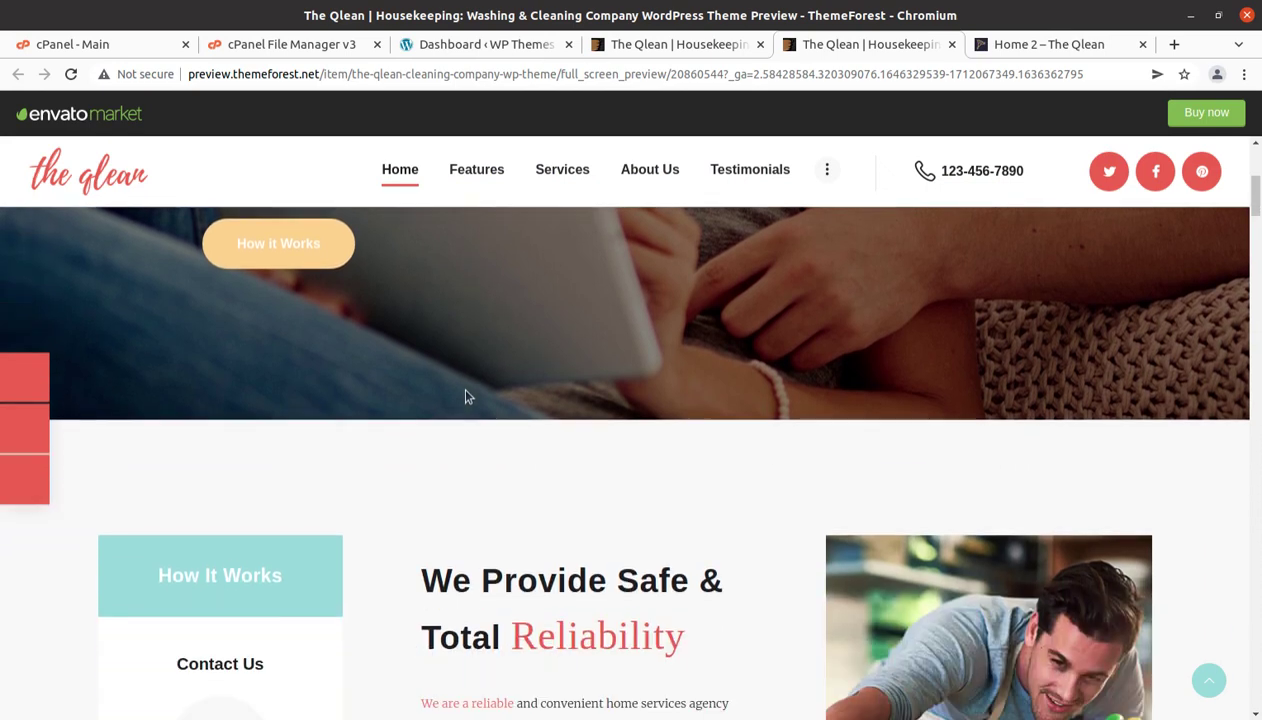
{"action": "scroll", "coordinate": [466, 396], "scroll_direction": "down", "scroll_amount": 3}
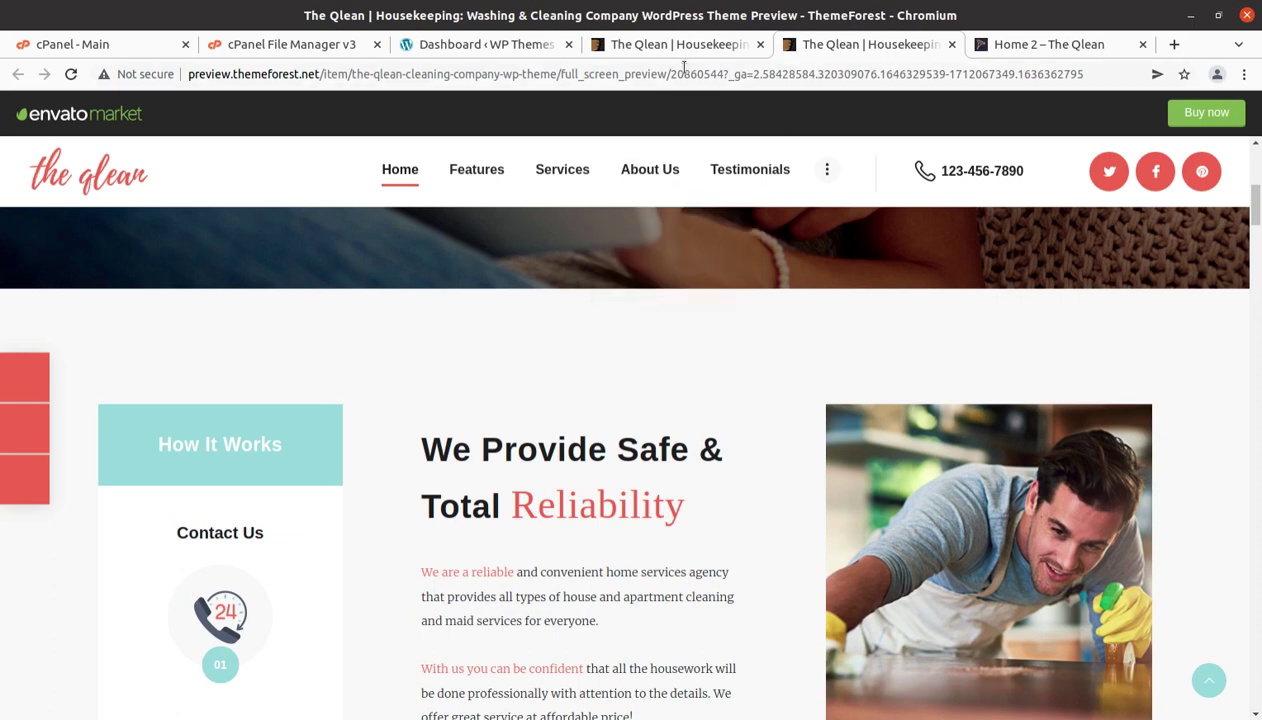
{"action": "scroll", "coordinate": [596, 480], "scroll_direction": "down", "scroll_amount": 5}
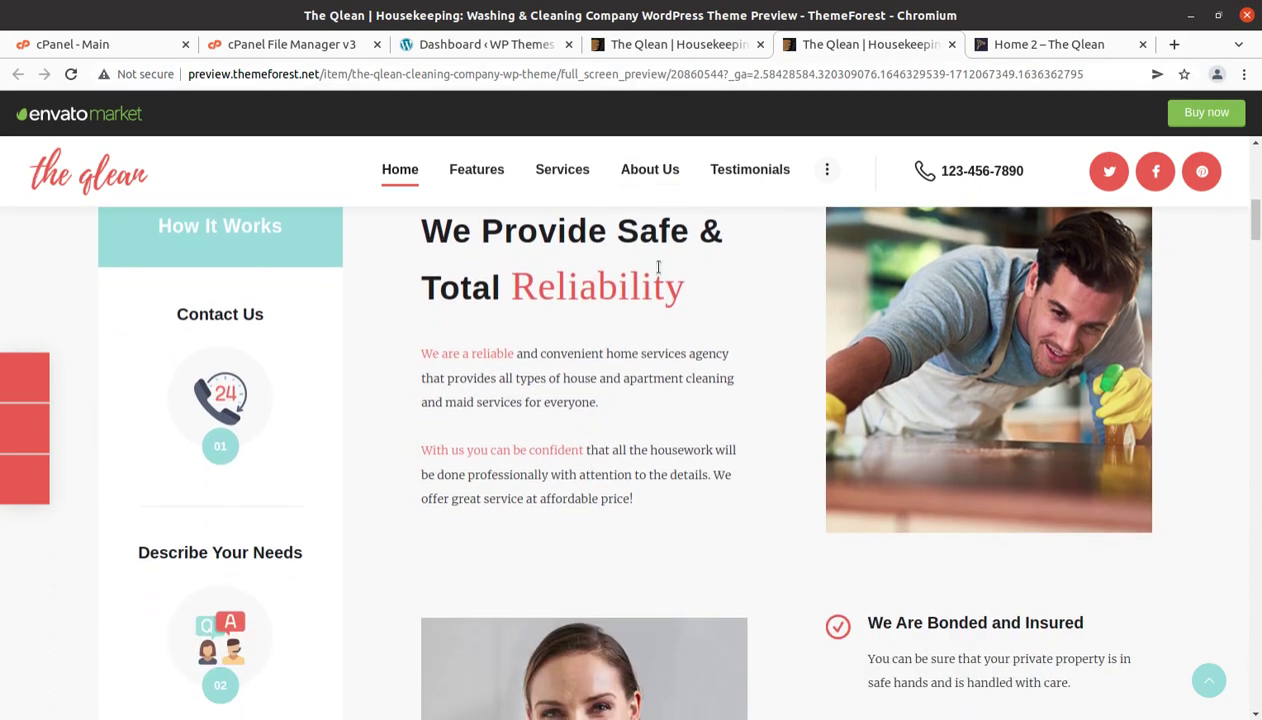
View the theme's ThemeForest item page and the Home 2 demo from its hero banner to the service icons
{"action": "left_click", "coordinate": [648, 45]}
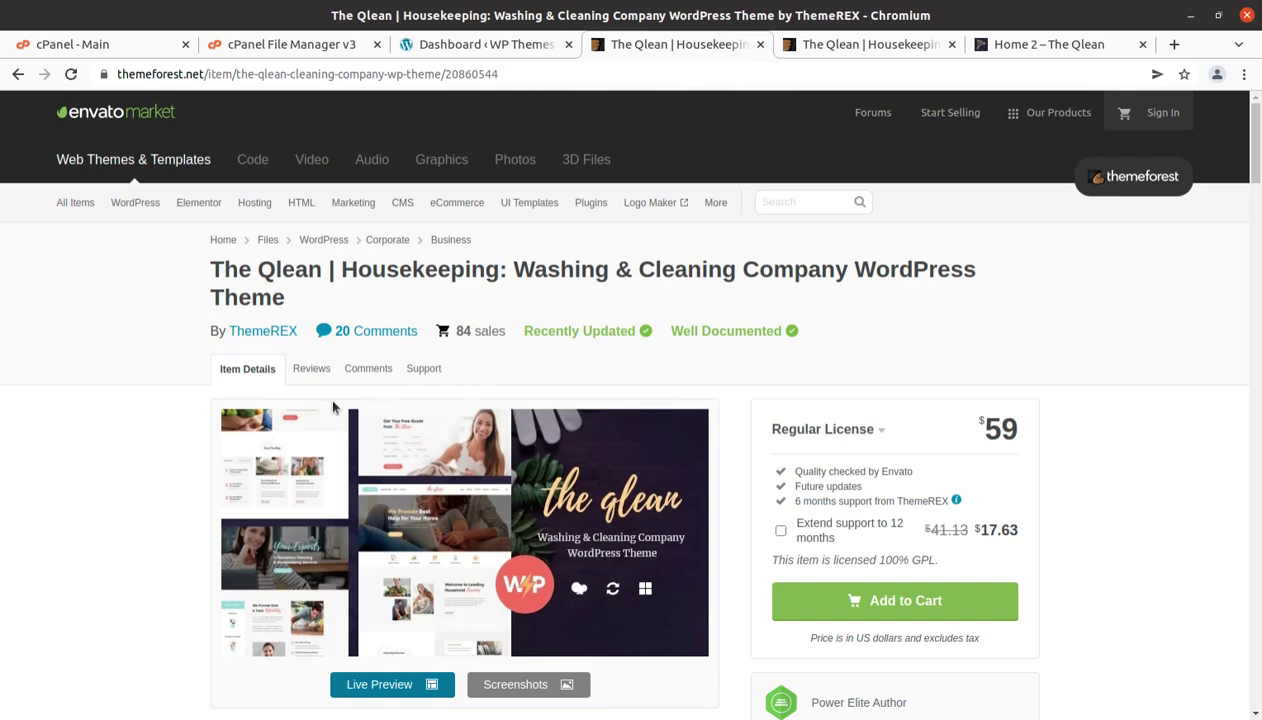
{"action": "left_click", "coordinate": [849, 46]}
{"action": "left_click", "coordinate": [1003, 48]}
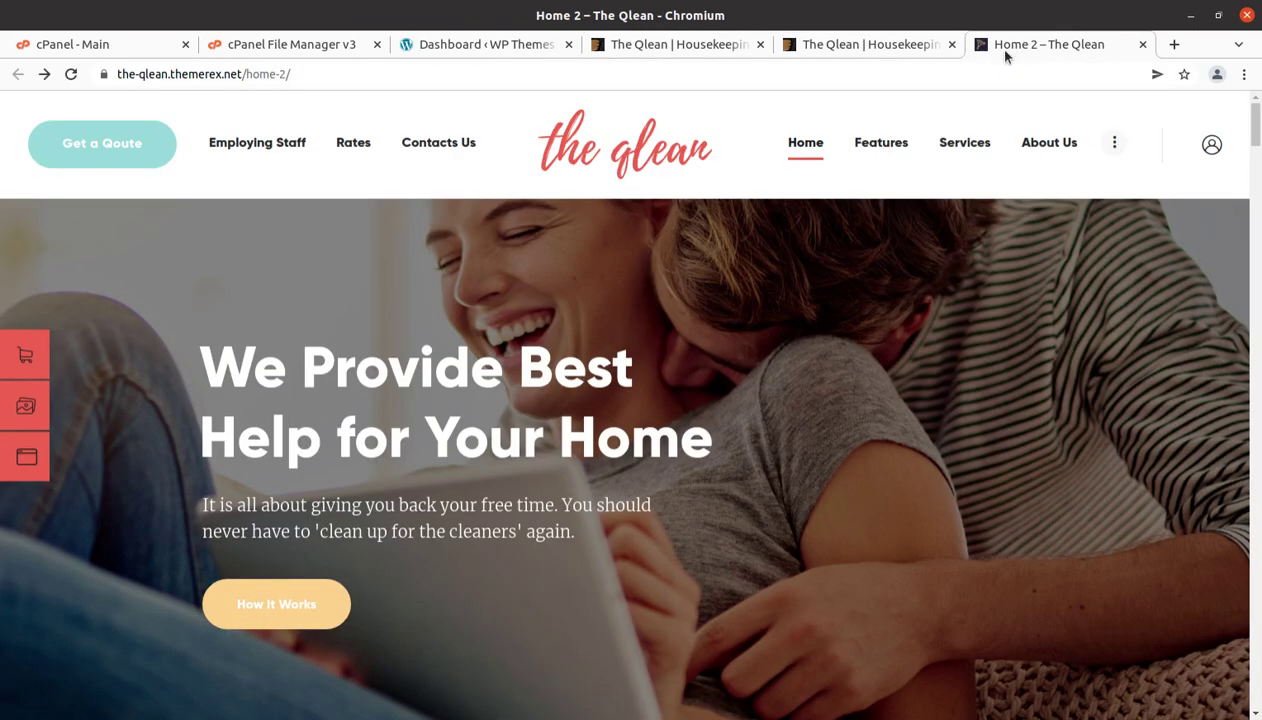
{"action": "scroll", "coordinate": [519, 525], "scroll_direction": "down", "scroll_amount": 5}
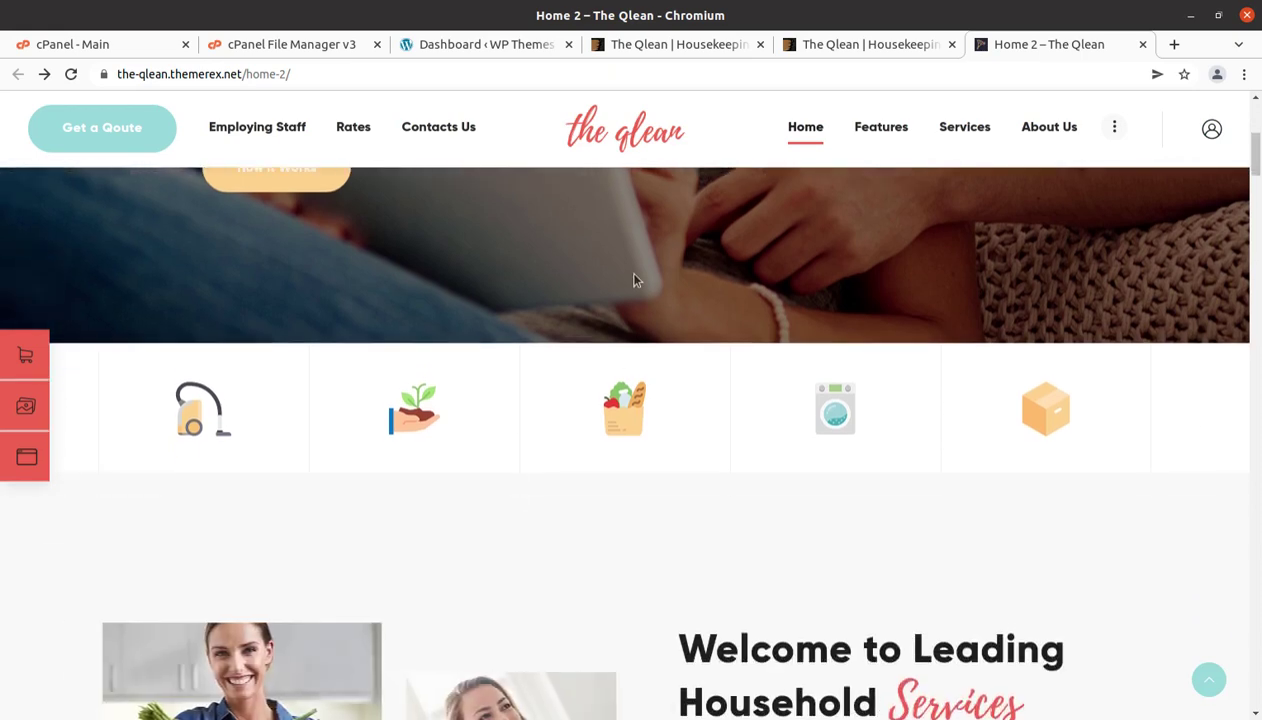
Review the theme's ThemeForest item page, selecting part of the title, the ThemeREX author name and the Power Elite Author label
{"action": "left_click", "coordinate": [815, 46]}
{"action": "left_click", "coordinate": [665, 46]}
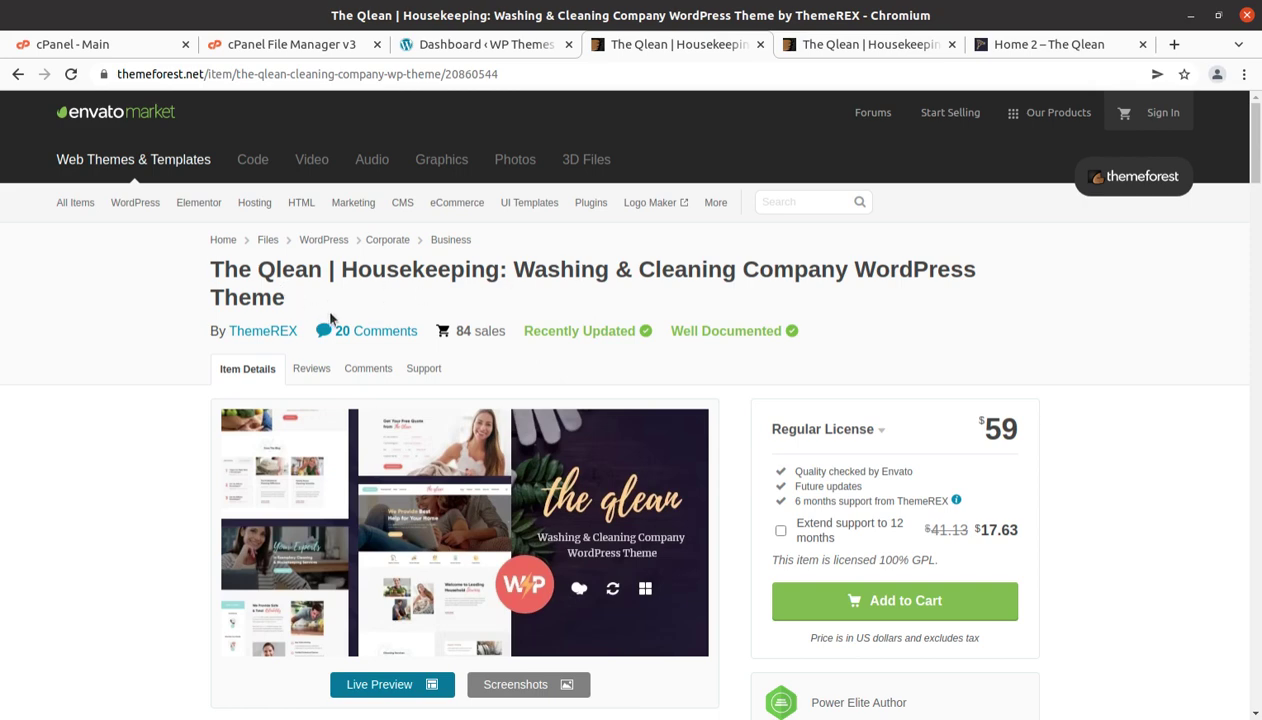
{"action": "scroll", "coordinate": [326, 314], "scroll_direction": "down", "scroll_amount": 1}
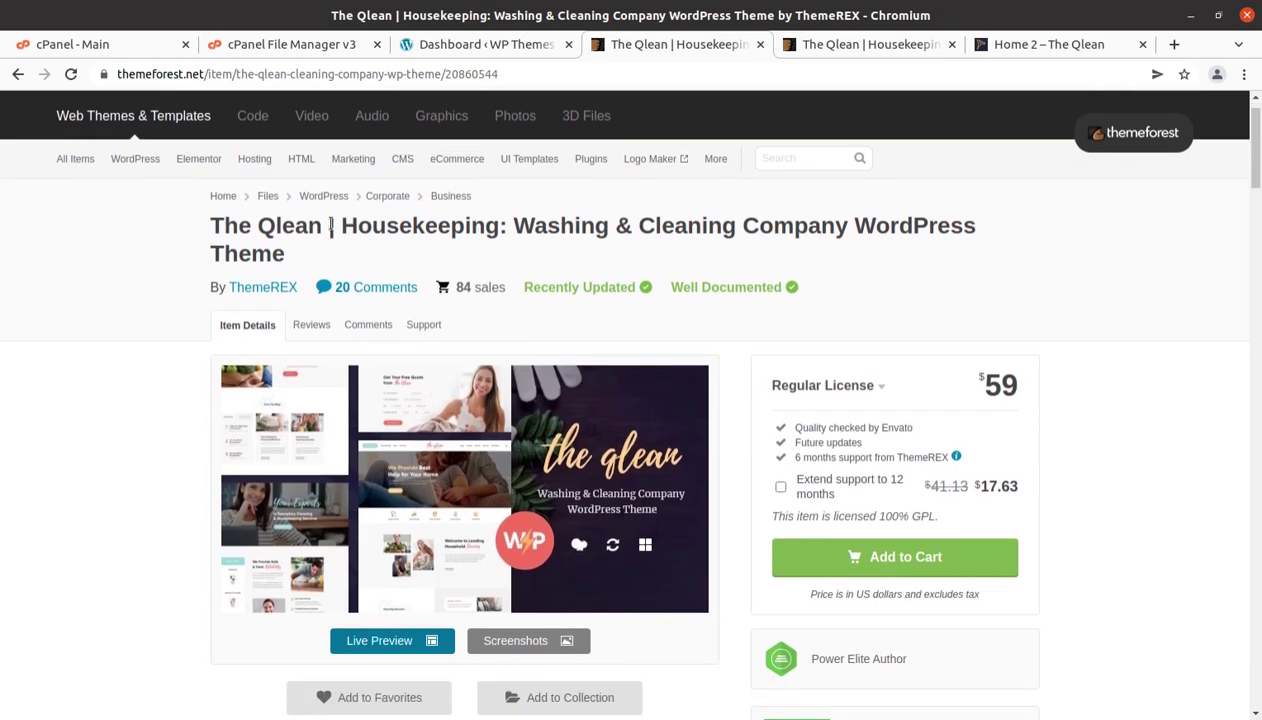
{"action": "left_click_drag", "start_coordinate": [335, 225], "coordinate": [820, 230]}
{"action": "scroll", "coordinate": [770, 430], "scroll_direction": "down", "scroll_amount": 3}
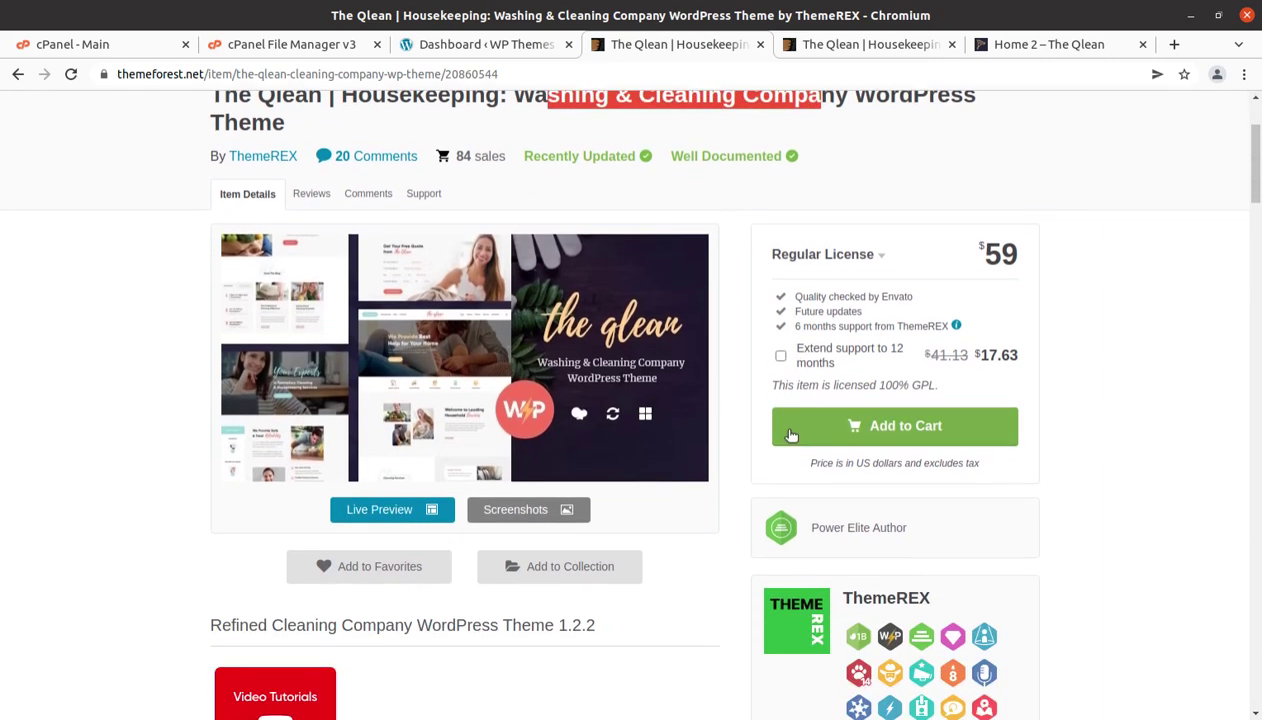
{"action": "scroll", "coordinate": [765, 430], "scroll_direction": "down", "scroll_amount": 4}
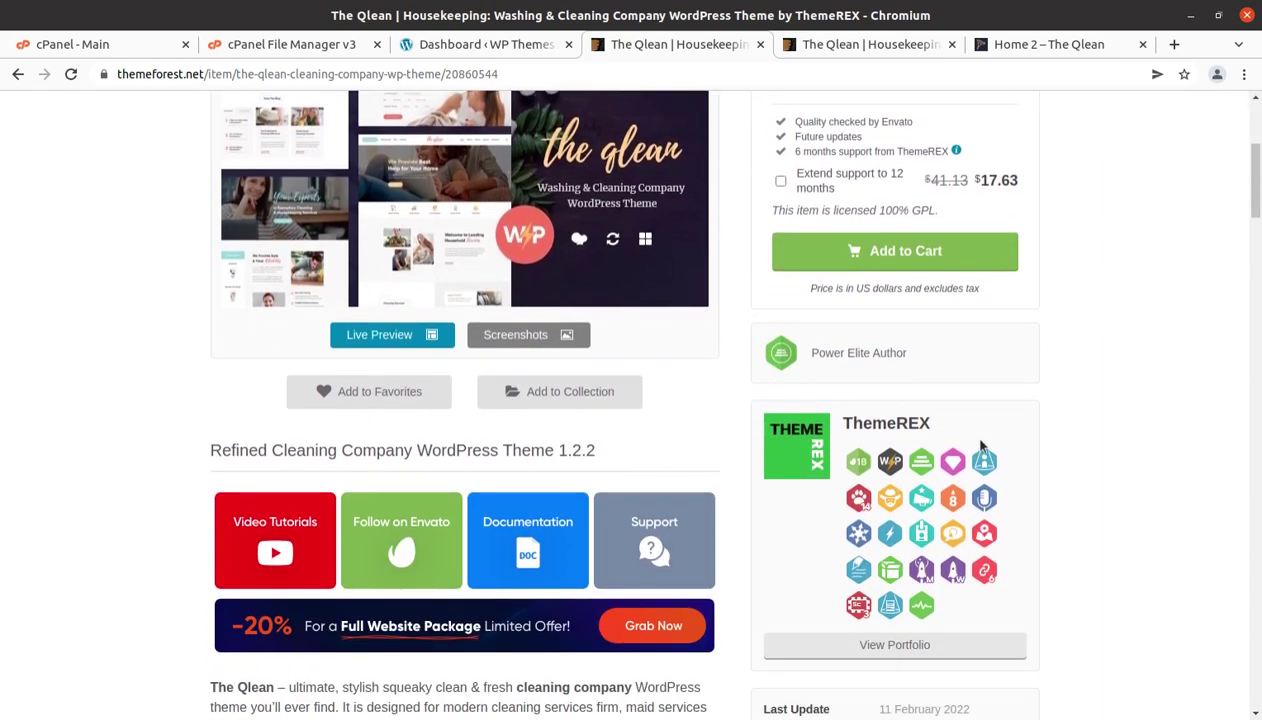
{"action": "left_click_drag", "start_coordinate": [932, 424], "coordinate": [846, 421]}
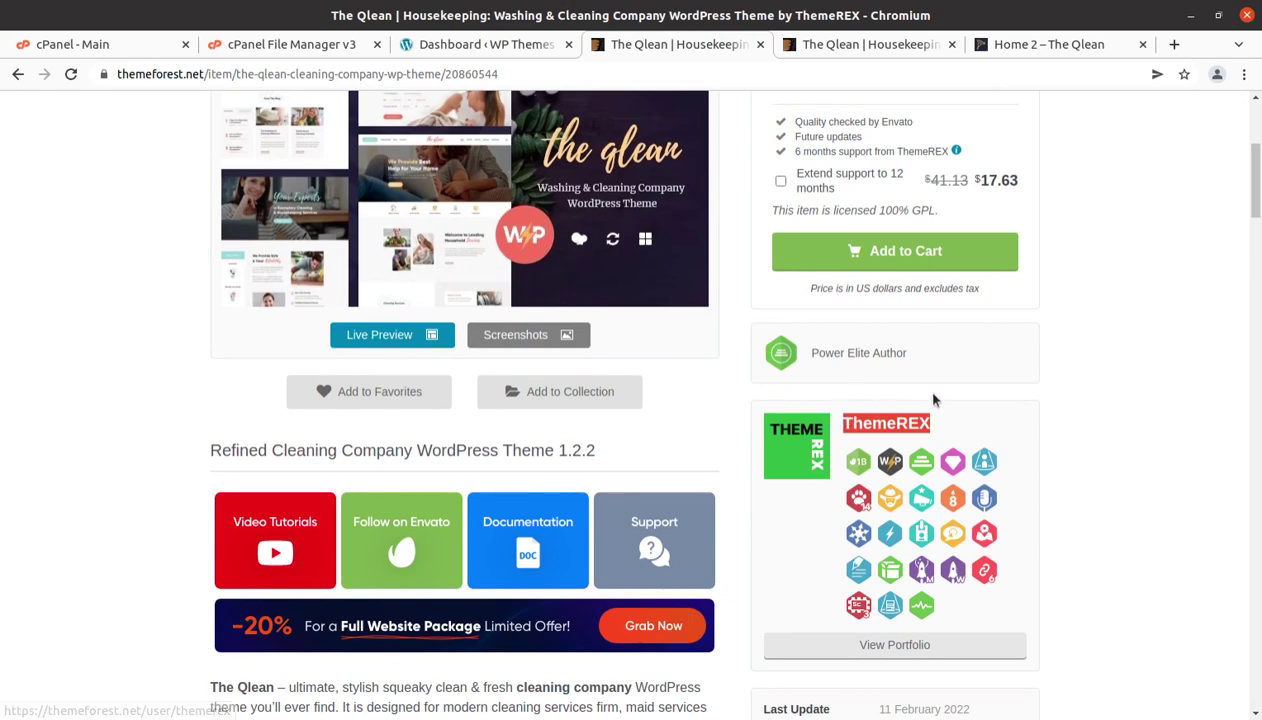
{"action": "left_click_drag", "start_coordinate": [912, 353], "coordinate": [808, 354]}
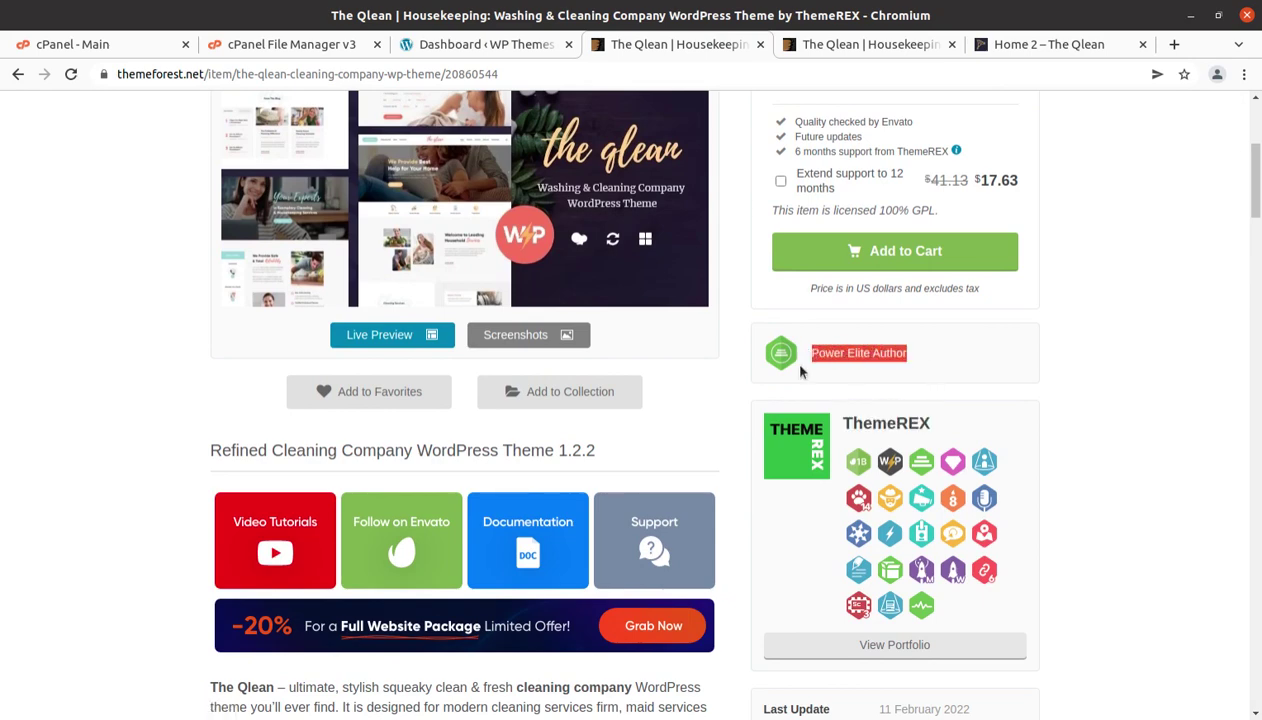
{"action": "scroll", "coordinate": [726, 551], "scroll_direction": "down", "scroll_amount": 3}
{"action": "scroll", "coordinate": [726, 551], "scroll_direction": "down", "scroll_amount": 3}
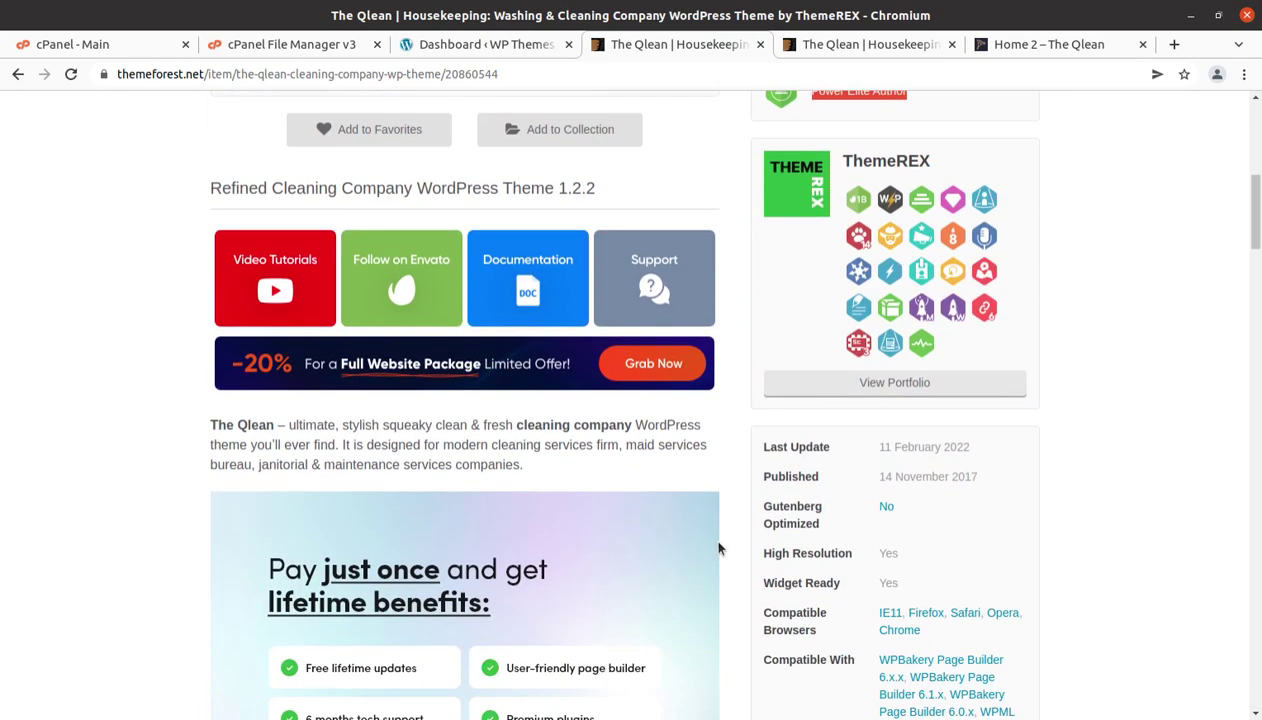
Examine the full-screen preview's Home page from the hero banner down to the team section
{"action": "left_click", "coordinate": [800, 44]}
{"action": "scroll", "coordinate": [360, 415], "scroll_direction": "up", "scroll_amount": 10}
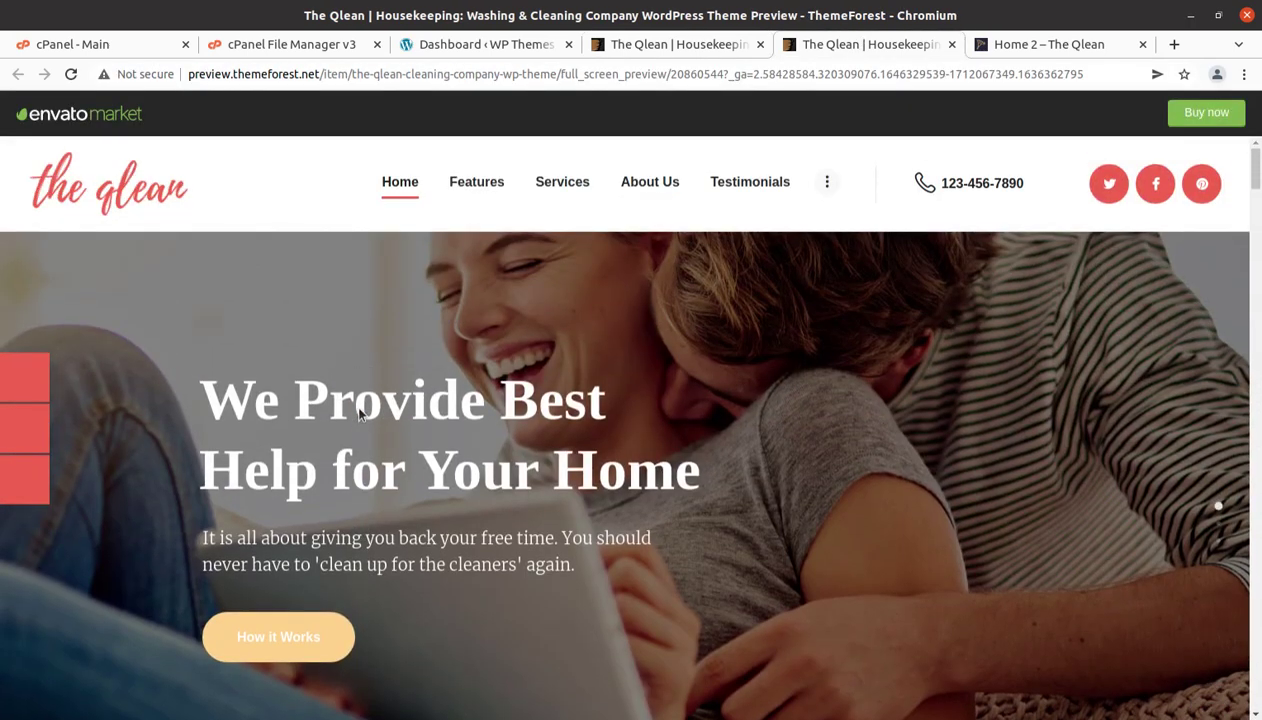
{"action": "scroll", "coordinate": [404, 327], "scroll_direction": "down", "scroll_amount": 5}
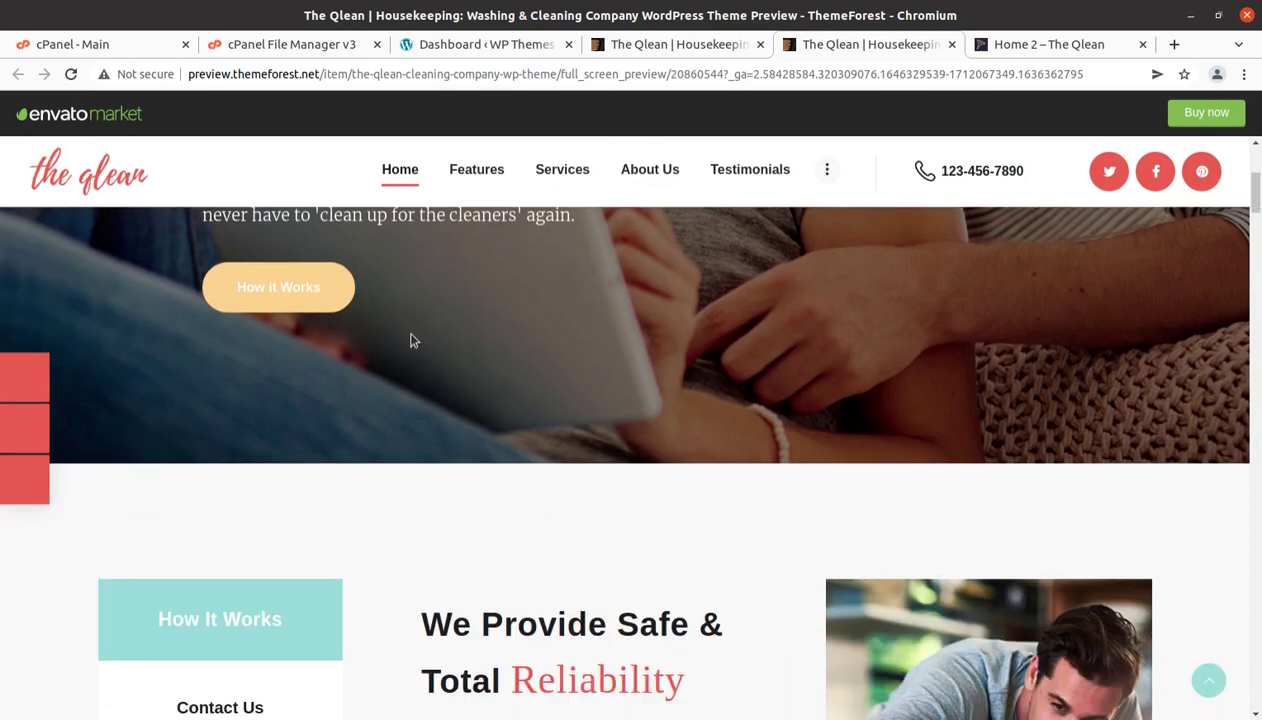
{"action": "scroll", "coordinate": [410, 341], "scroll_direction": "down", "scroll_amount": 1}
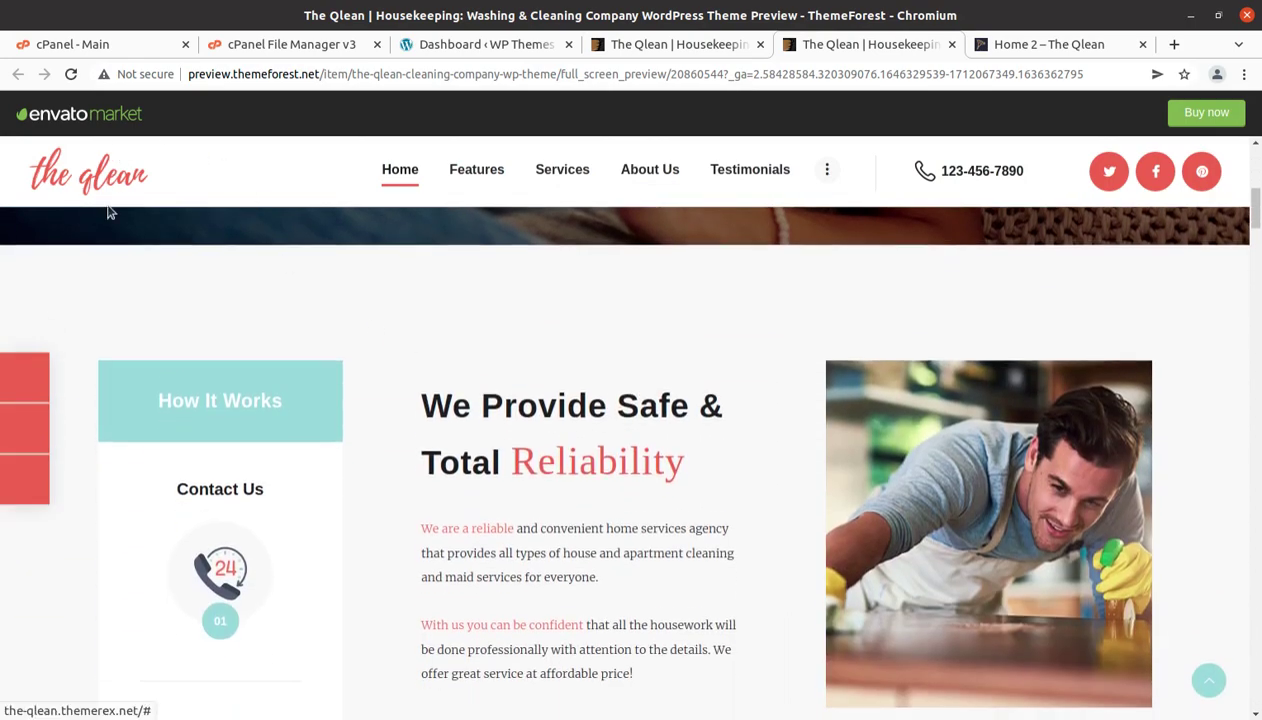
{"action": "scroll", "coordinate": [332, 332], "scroll_direction": "down", "scroll_amount": 3}
{"action": "scroll", "coordinate": [333, 335], "scroll_direction": "down", "scroll_amount": 3}
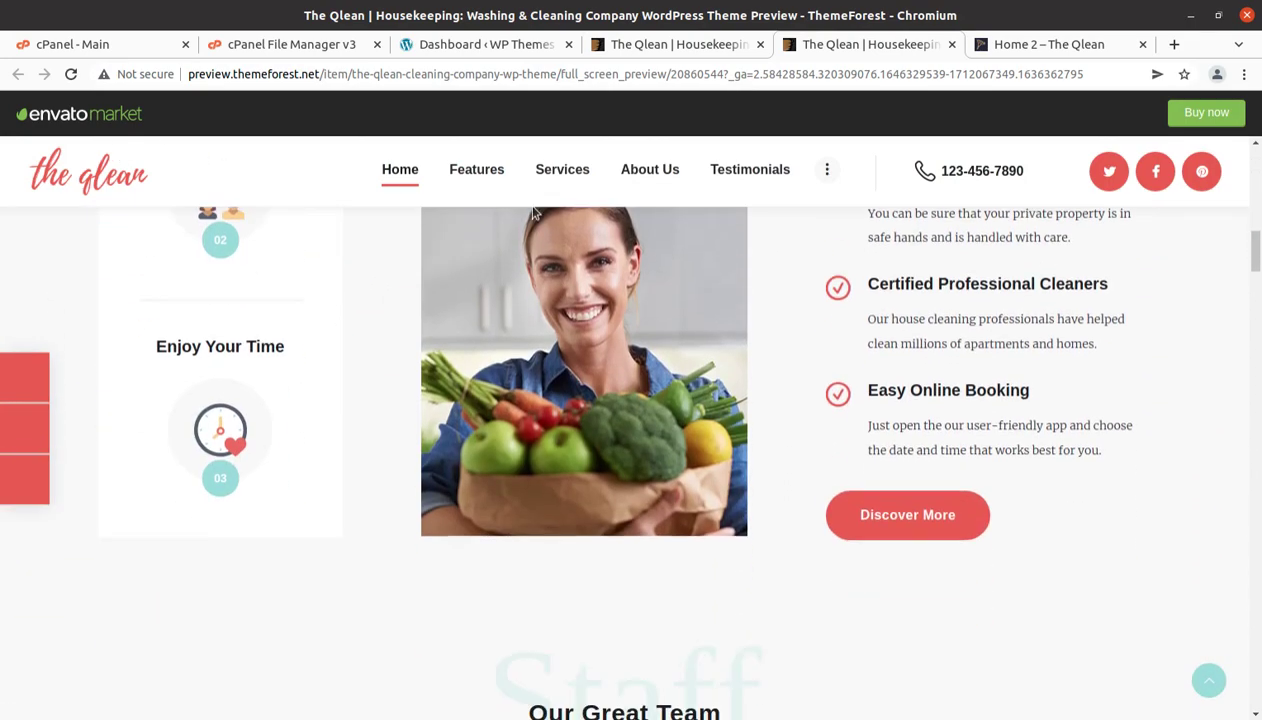
Open the Get a Quote page from the Home 2 demo and examine its quote request form
{"action": "left_click", "coordinate": [1049, 44]}
{"action": "scroll", "coordinate": [612, 372], "scroll_direction": "up", "scroll_amount": 2}
{"action": "scroll", "coordinate": [612, 372], "scroll_direction": "up", "scroll_amount": 3}
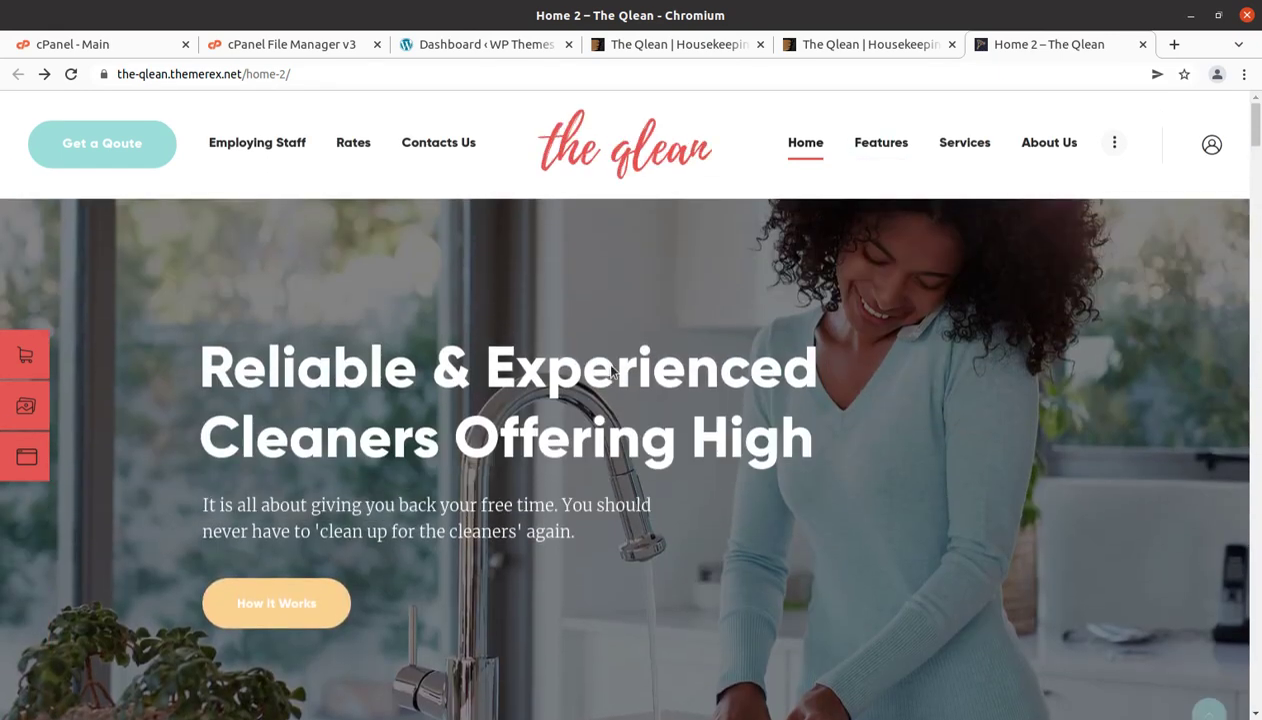
{"action": "left_click", "coordinate": [102, 145]}
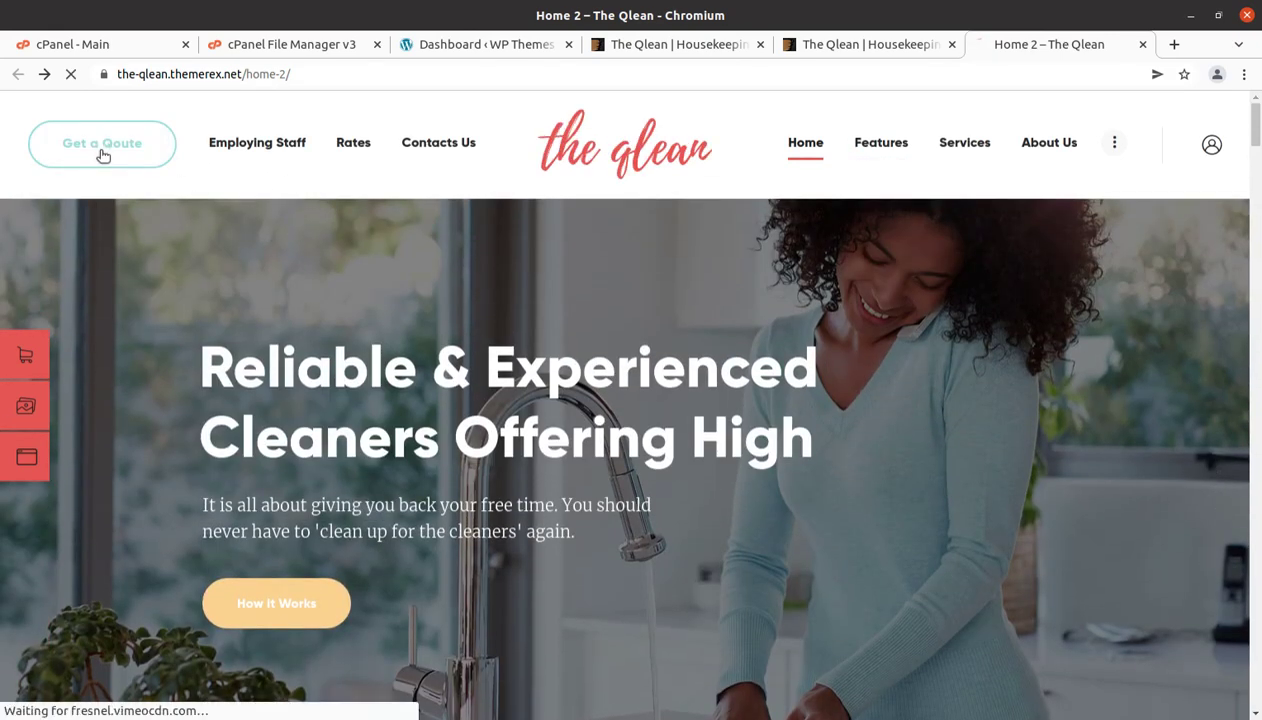
{"action": "scroll", "coordinate": [524, 360], "scroll_direction": "down", "scroll_amount": 3}
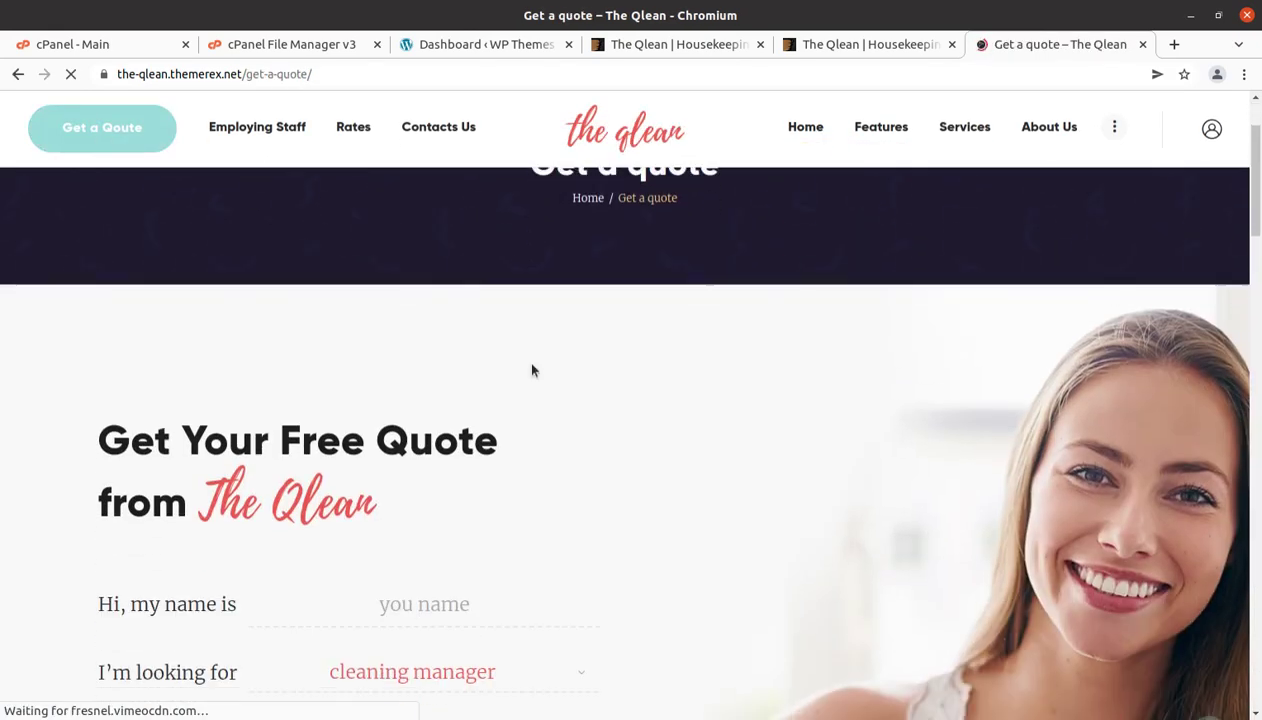
{"action": "left_click", "coordinate": [405, 428]}
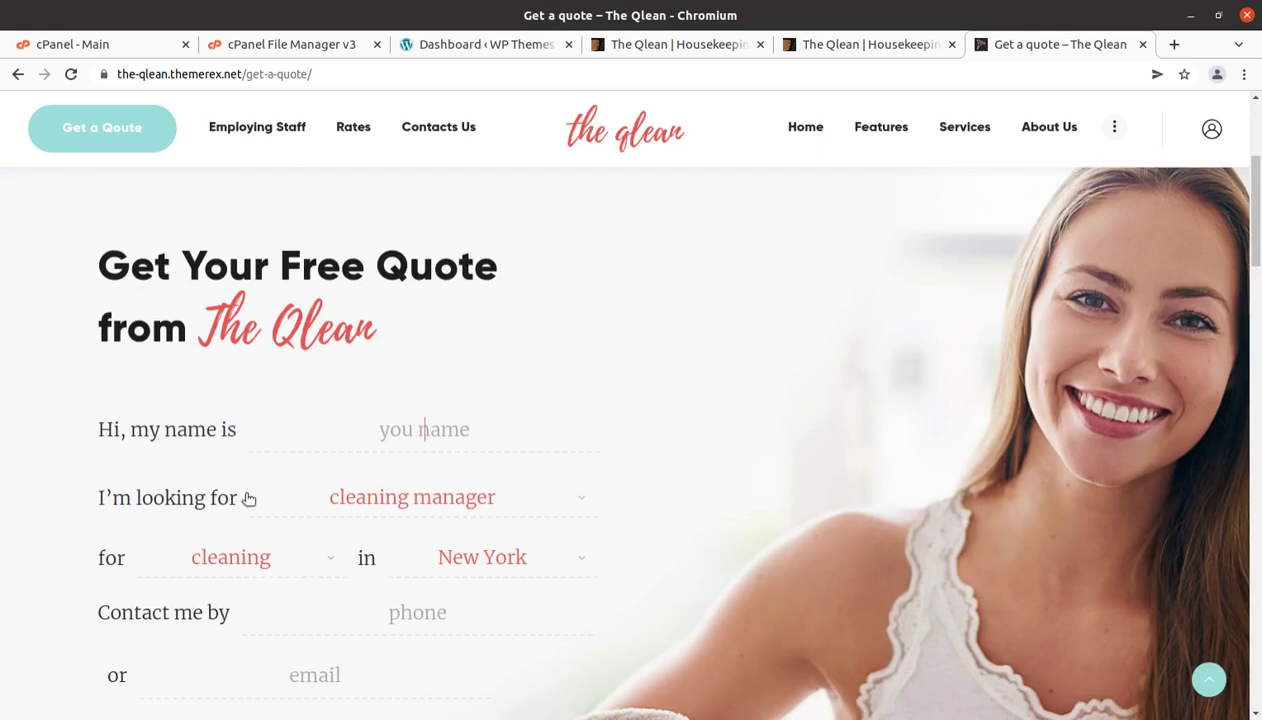
{"action": "scroll", "coordinate": [409, 510], "scroll_direction": "down", "scroll_amount": 2}
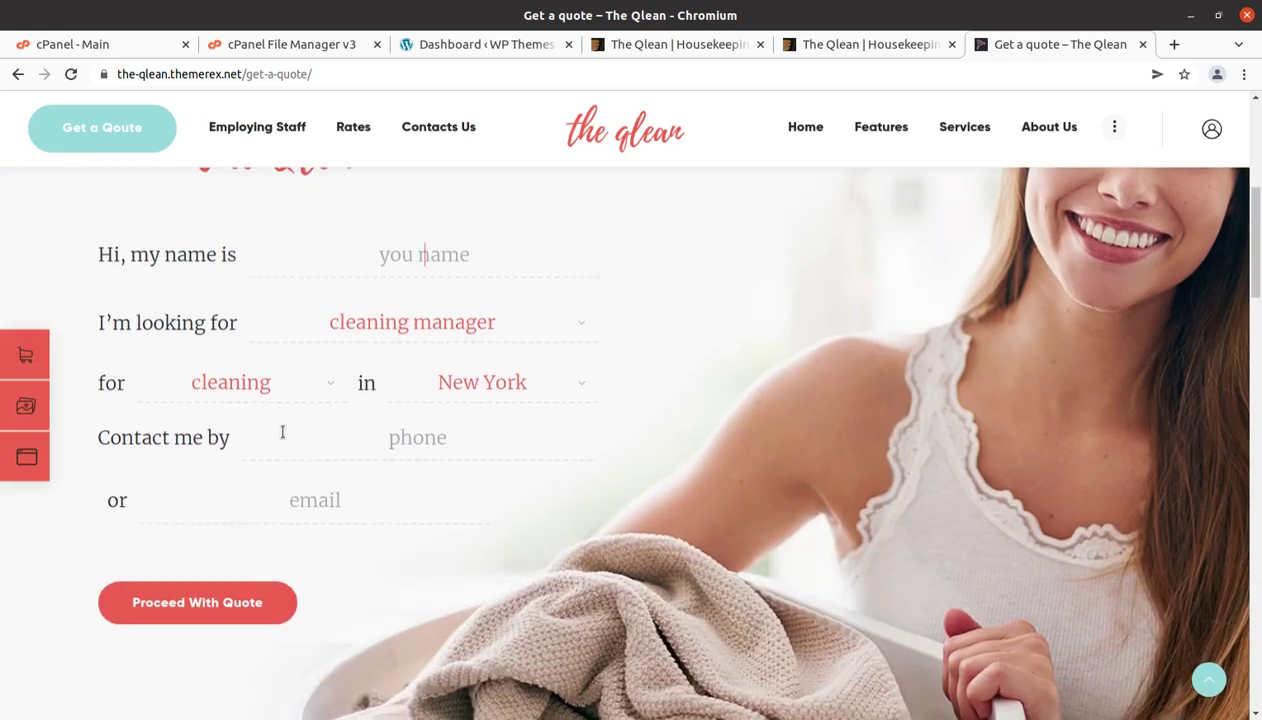
{"action": "left_click", "coordinate": [528, 385]}
{"action": "left_click", "coordinate": [654, 383]}
Inspect the Features menu in the full-screen preview's header, including the Tools submenu
{"action": "left_click", "coordinate": [827, 45]}
{"action": "scroll", "coordinate": [600, 408], "scroll_direction": "up", "scroll_amount": 5}
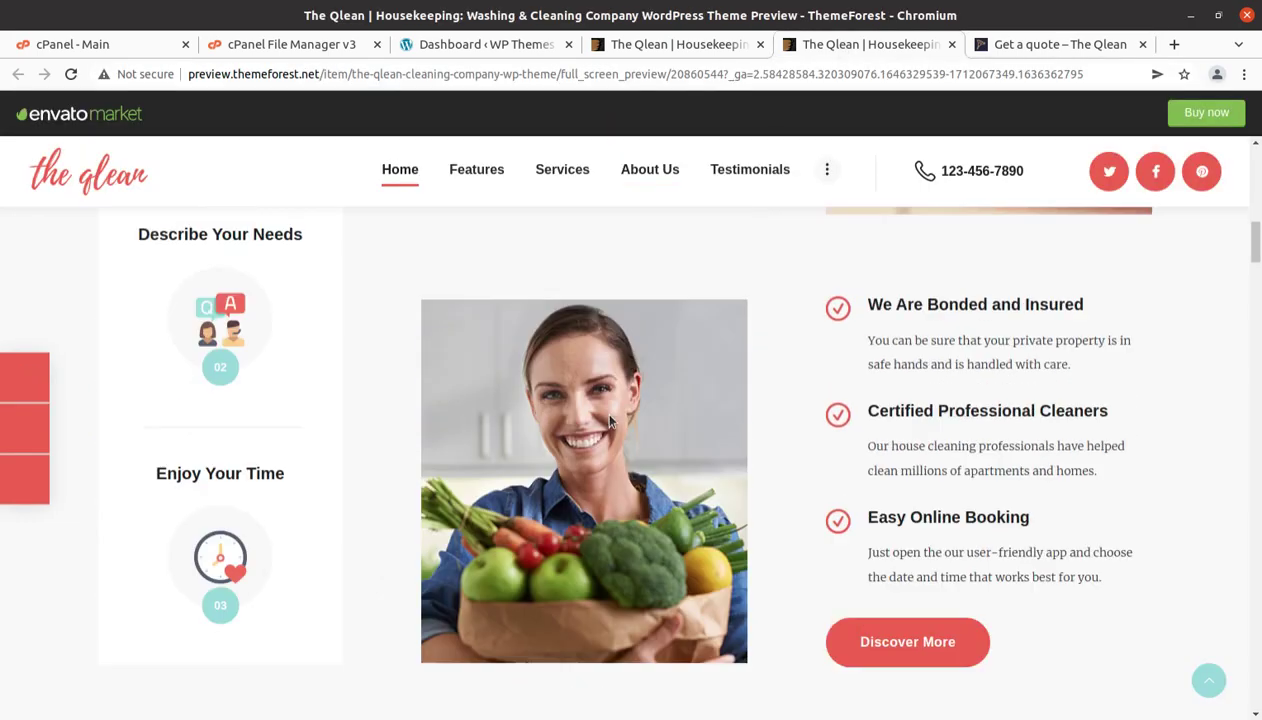
{"action": "scroll", "coordinate": [610, 421], "scroll_direction": "up", "scroll_amount": 5}
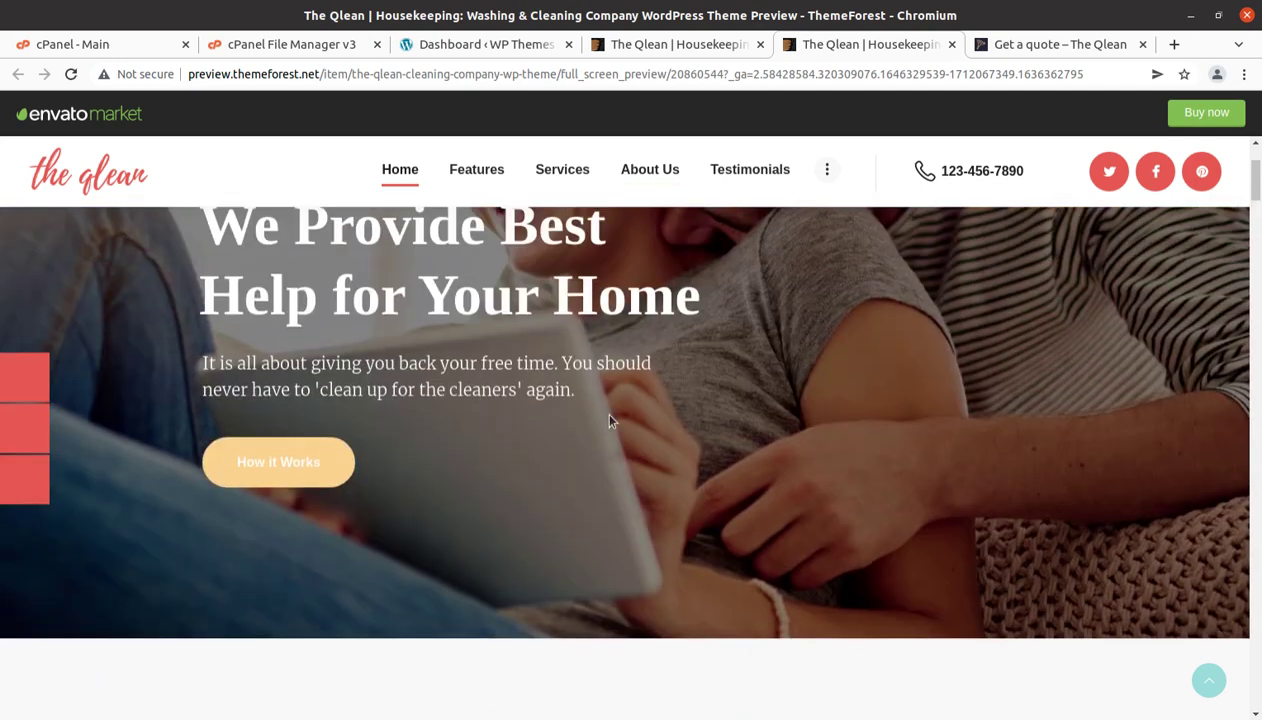
{"action": "scroll", "coordinate": [610, 421], "scroll_direction": "up", "scroll_amount": 3}
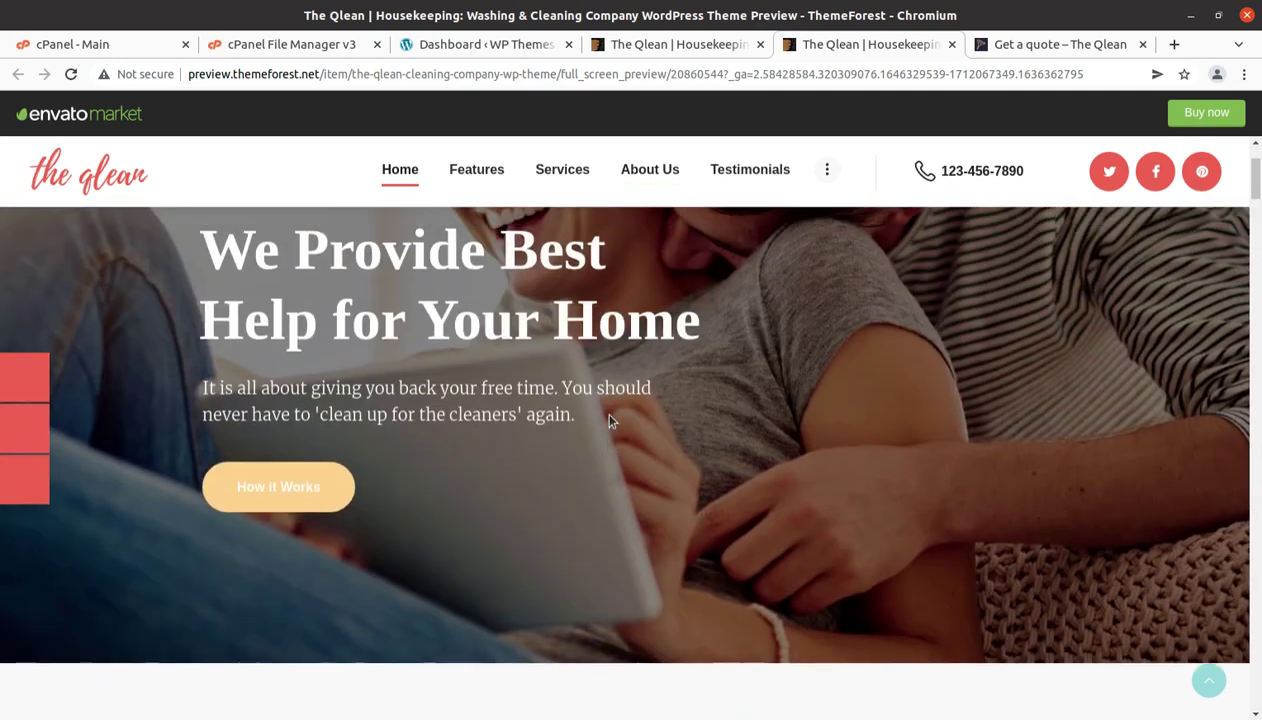
{"action": "mouse_move", "coordinate": [474, 201]}
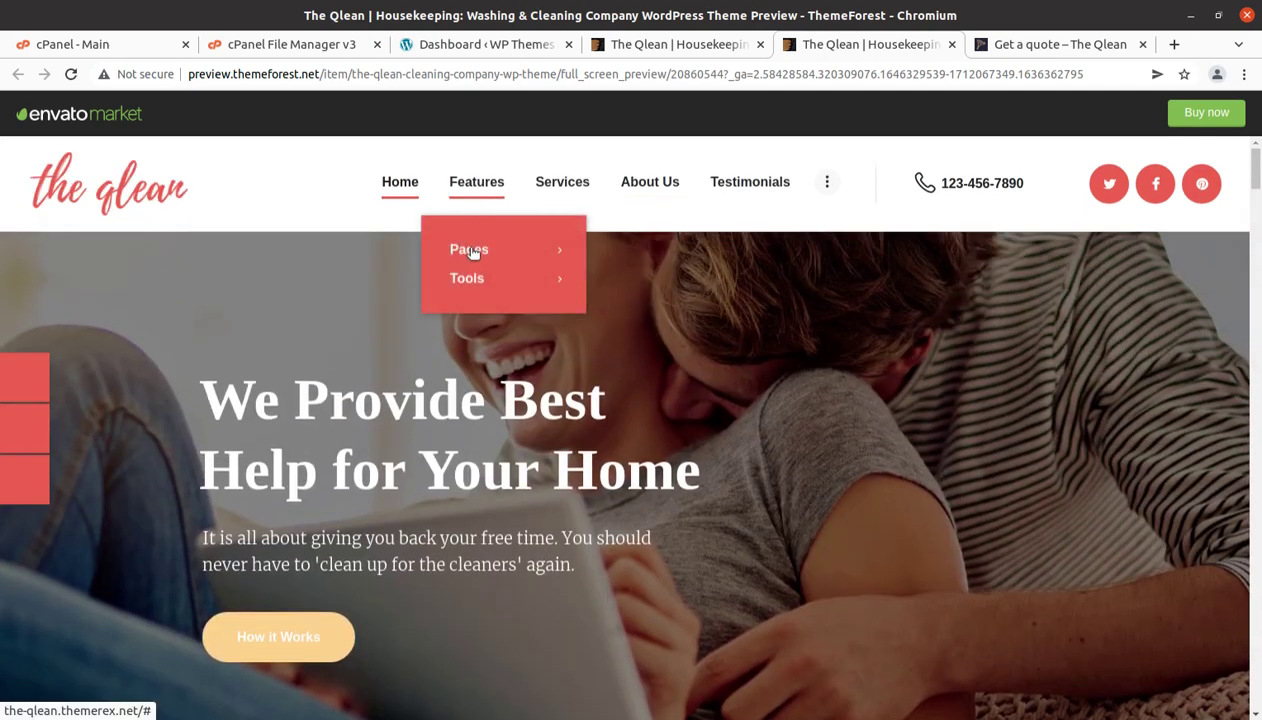
{"action": "mouse_move", "coordinate": [637, 298]}
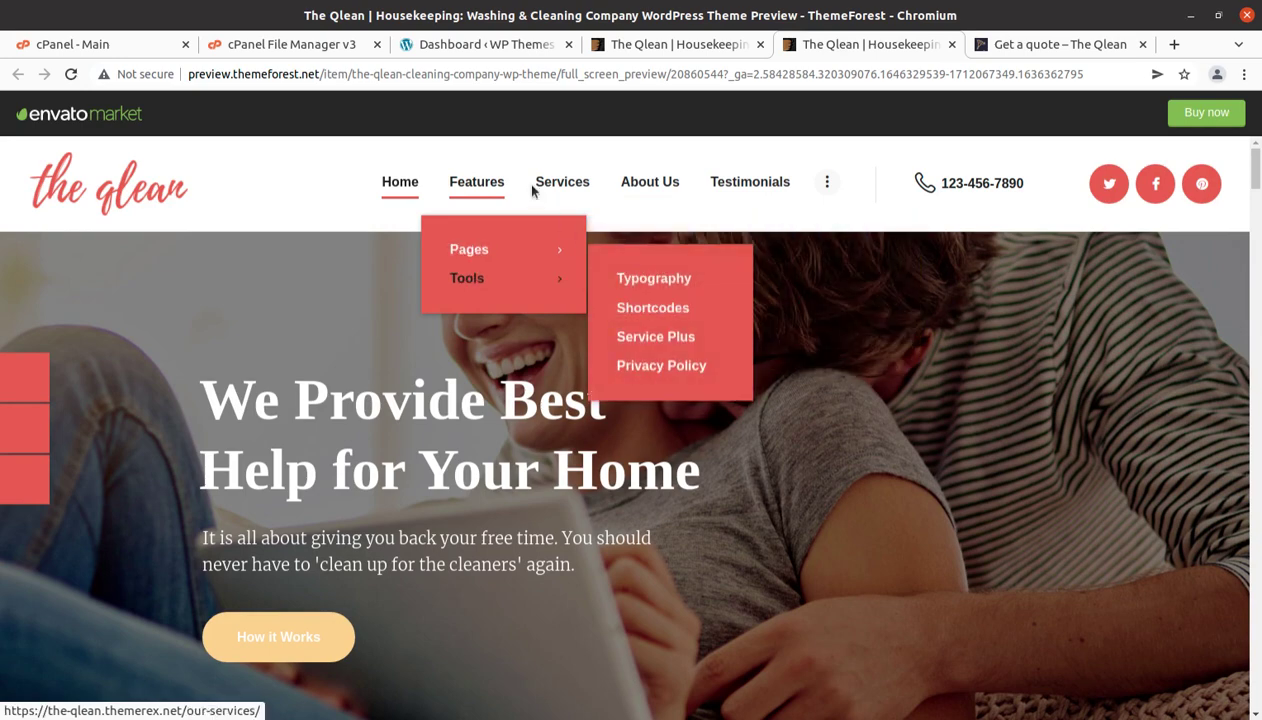
Inspect the Home and Features menus in the header of the demo's Get a Quote page
{"action": "left_click", "coordinate": [1045, 48]}
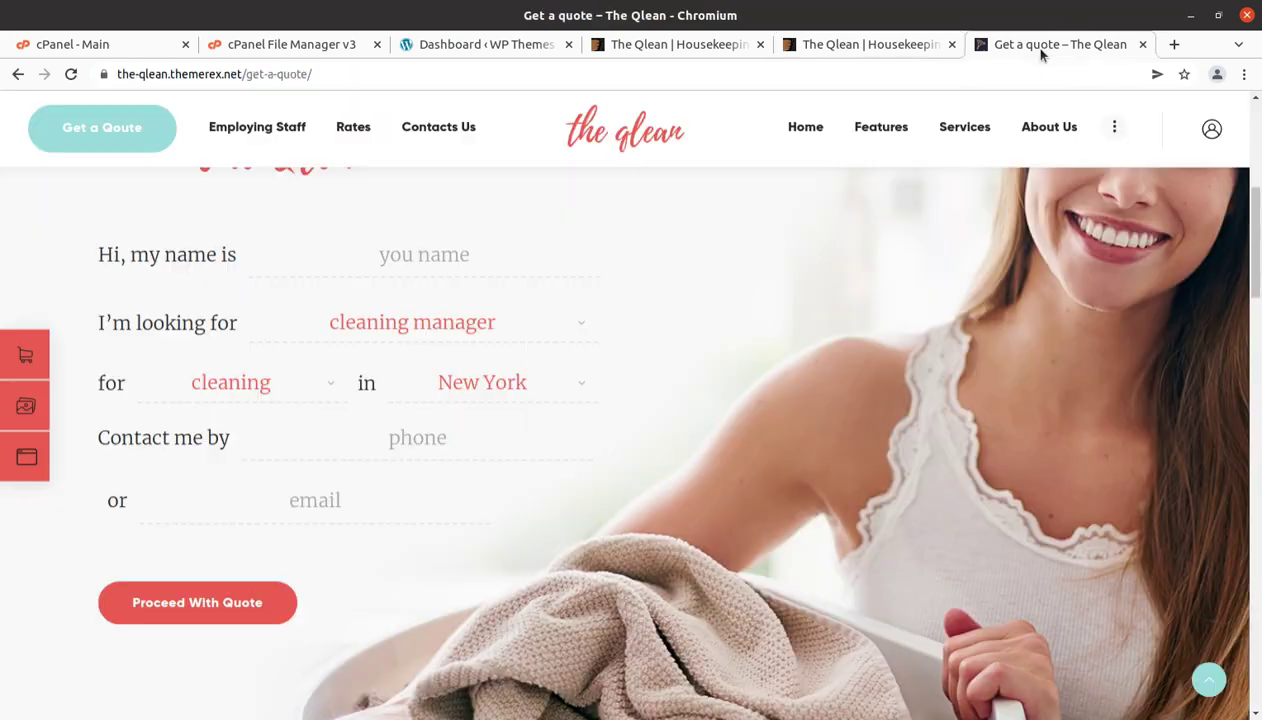
{"action": "scroll", "coordinate": [690, 505], "scroll_direction": "up", "scroll_amount": 5}
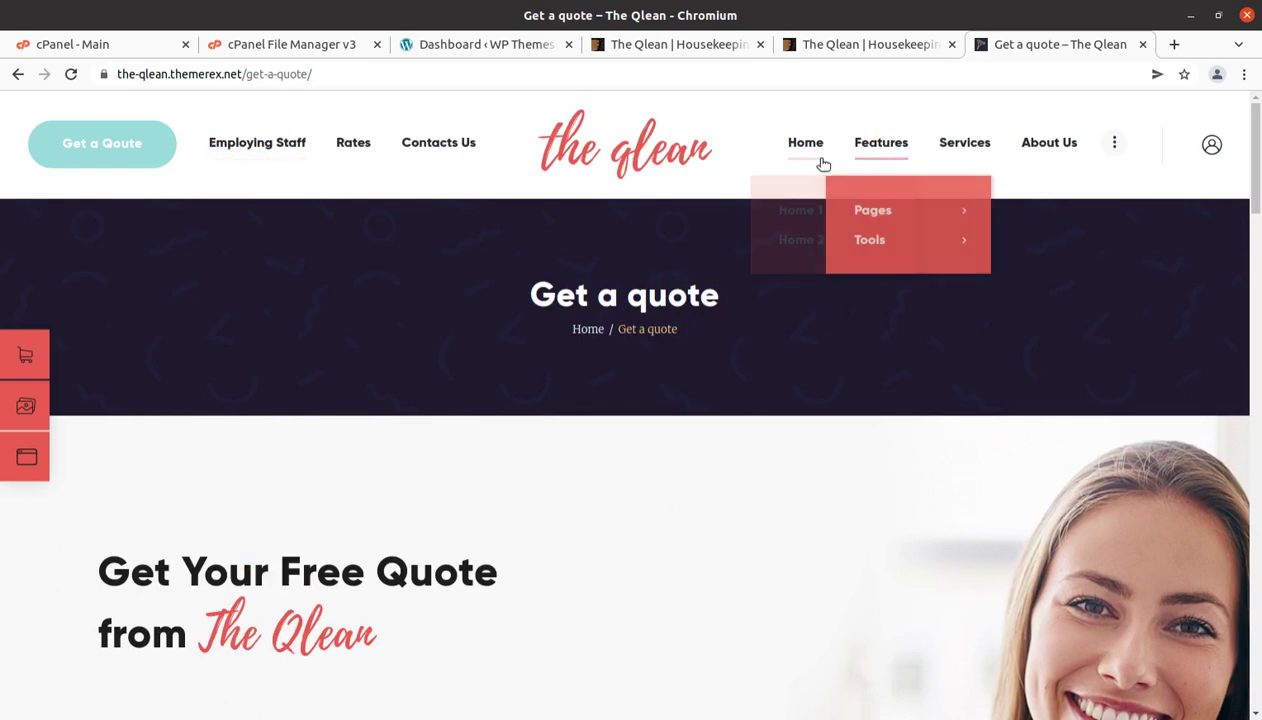
{"action": "mouse_move", "coordinate": [810, 150]}
{"action": "mouse_move", "coordinate": [891, 150]}
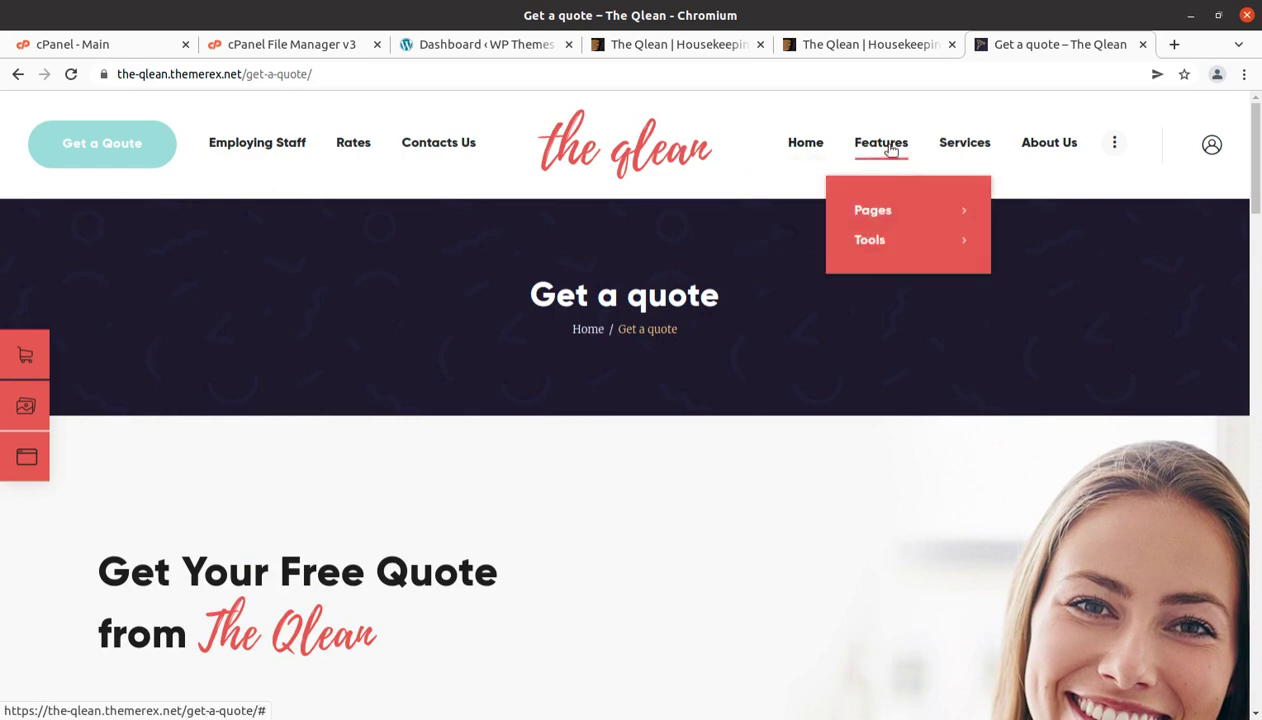
Return to the theme's ThemeForest item page and view its title and license details
{"action": "left_click", "coordinate": [652, 46]}
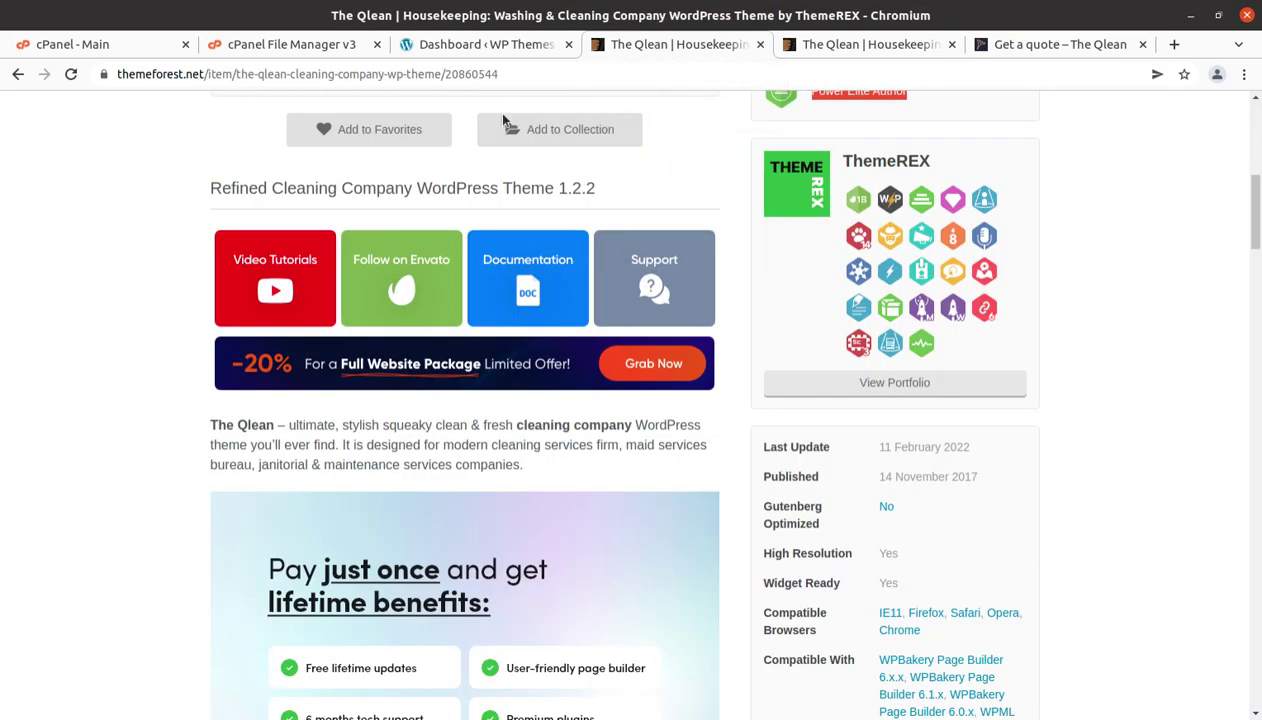
{"action": "scroll", "coordinate": [503, 228], "scroll_direction": "up", "scroll_amount": 4}
{"action": "scroll", "coordinate": [503, 228], "scroll_direction": "up", "scroll_amount": 4}
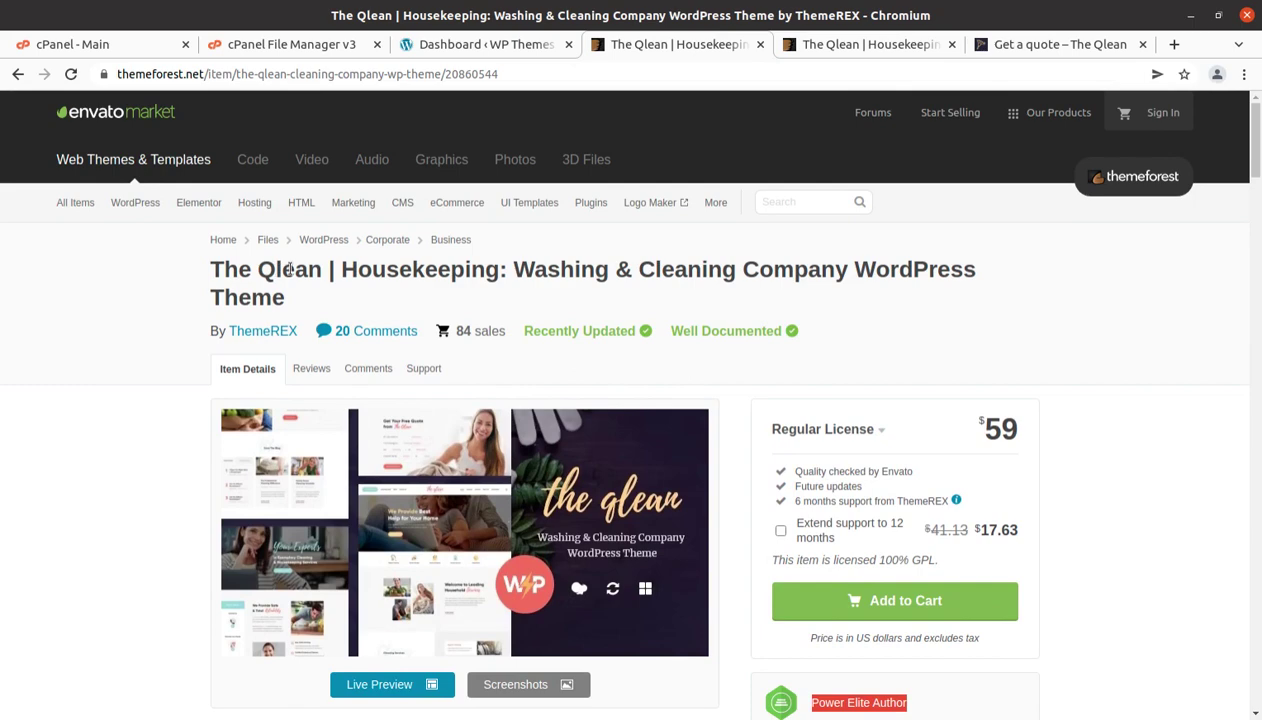
Compare the full-screen theme preview with the demo's Get a Quote page, ending on the preview
{"action": "left_click", "coordinate": [860, 46]}
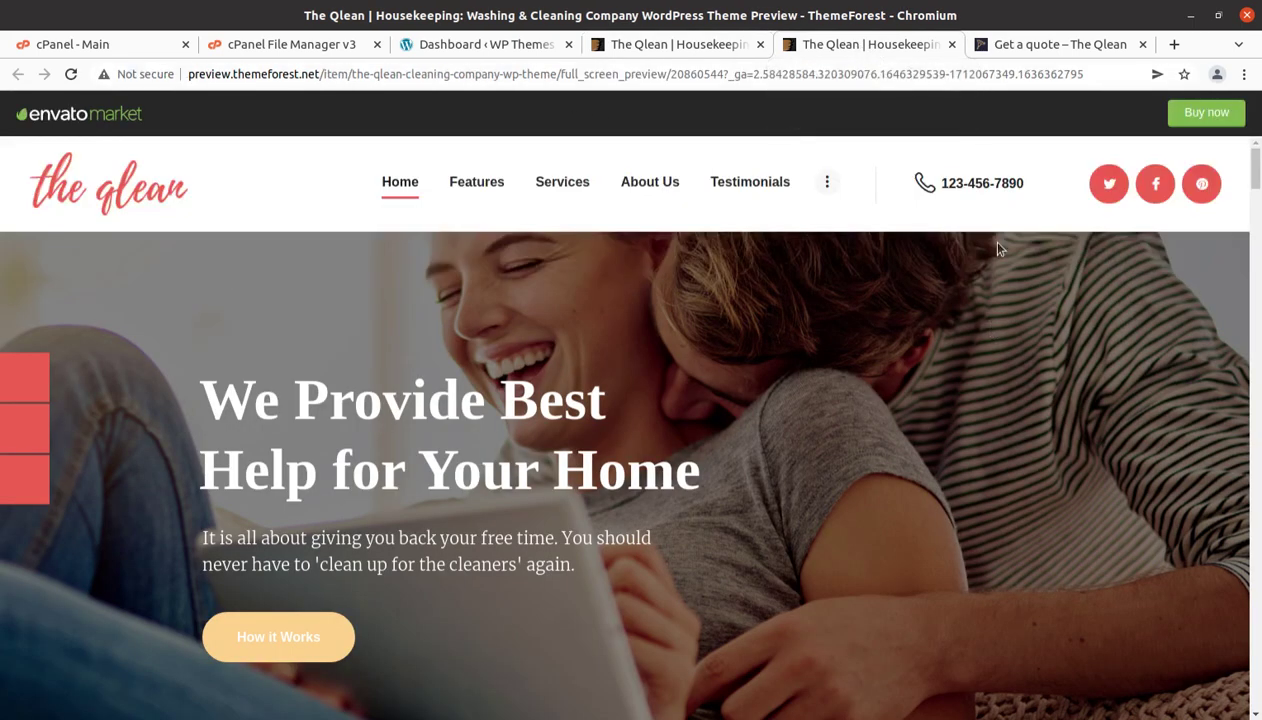
{"action": "left_click", "coordinate": [1020, 46]}
{"action": "left_click", "coordinate": [903, 55]}
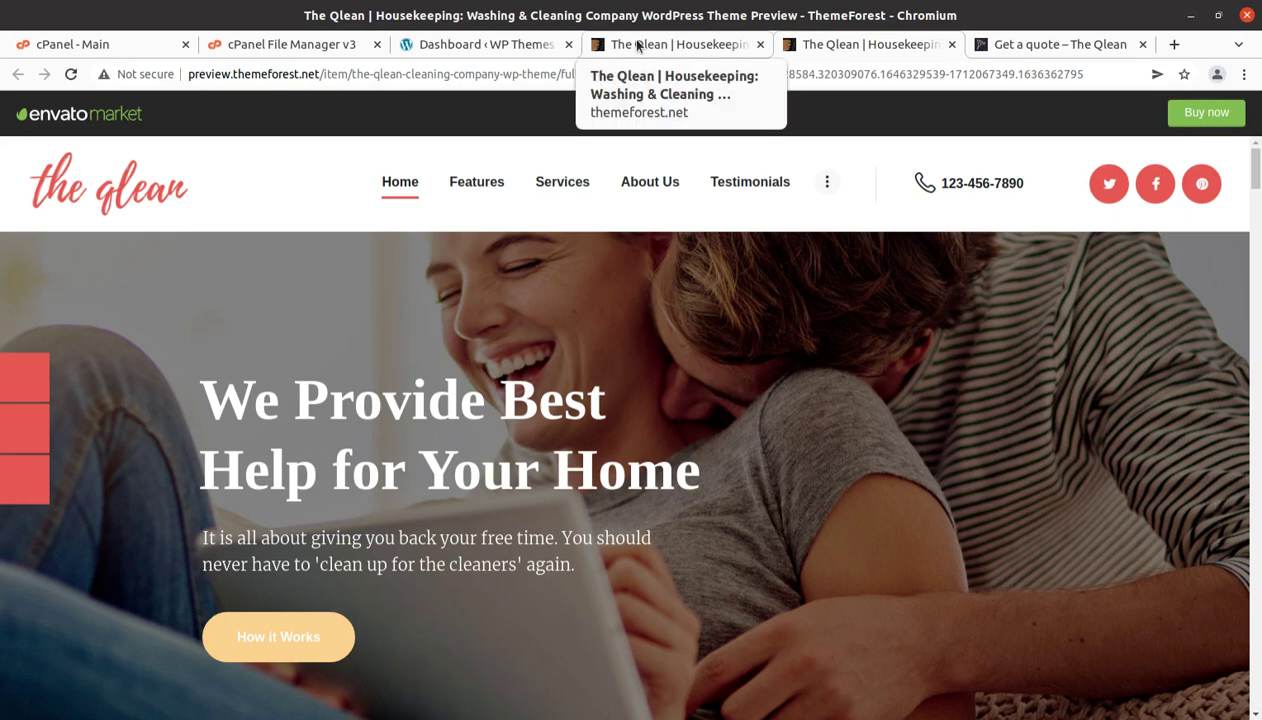
Switch to the WordPress admin dashboard and look through its welcome banner and widgets
{"action": "left_click", "coordinate": [497, 52]}
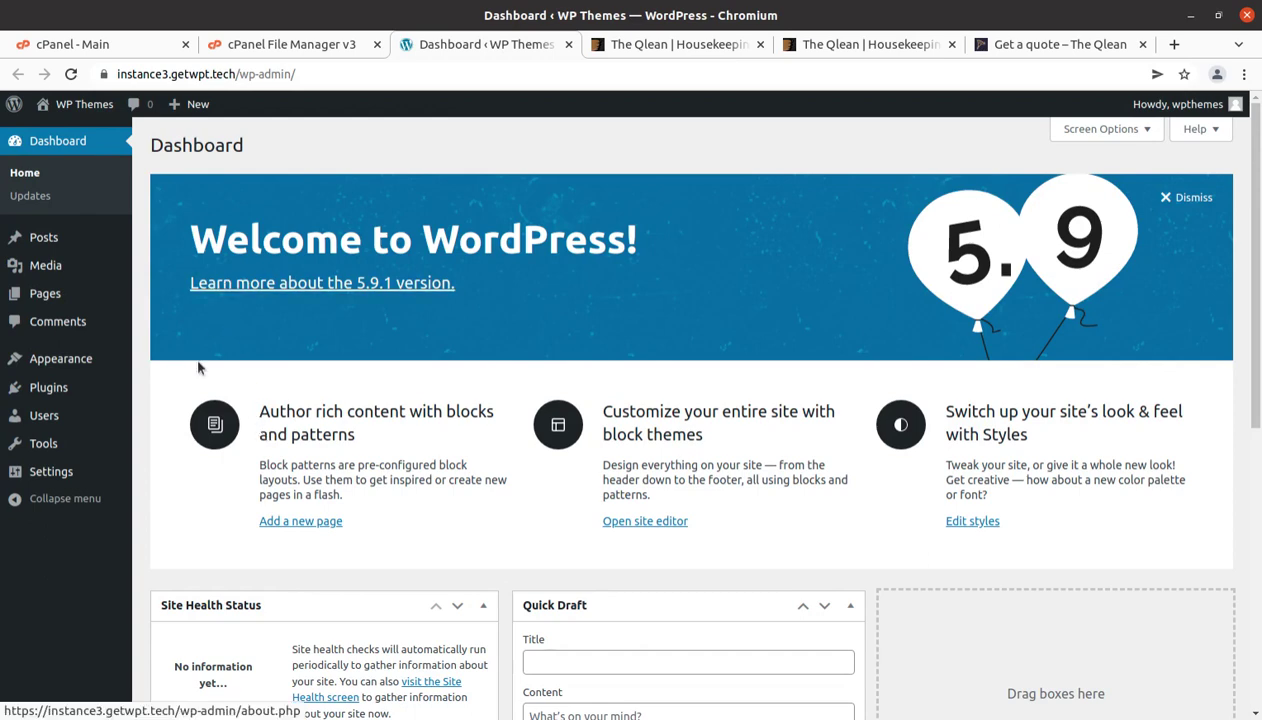
{"action": "scroll", "coordinate": [208, 519], "scroll_direction": "down", "scroll_amount": 1}
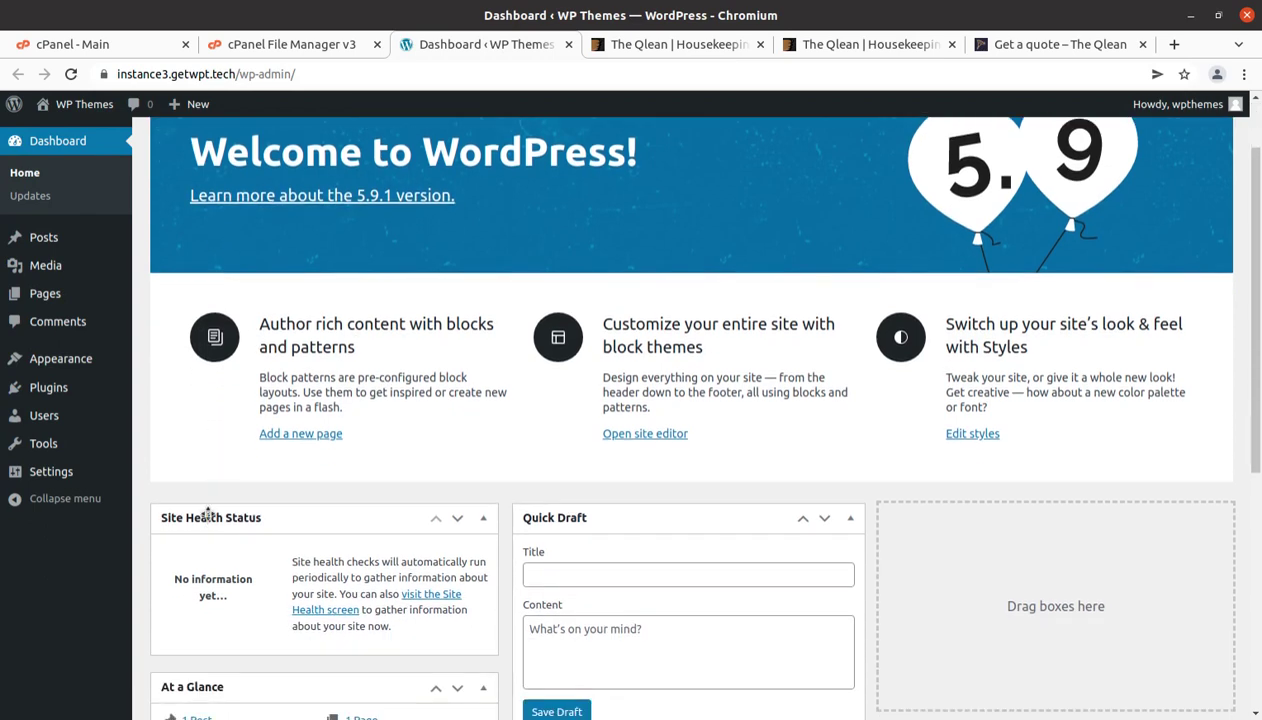
{"action": "scroll", "coordinate": [208, 514], "scroll_direction": "down", "scroll_amount": 4}
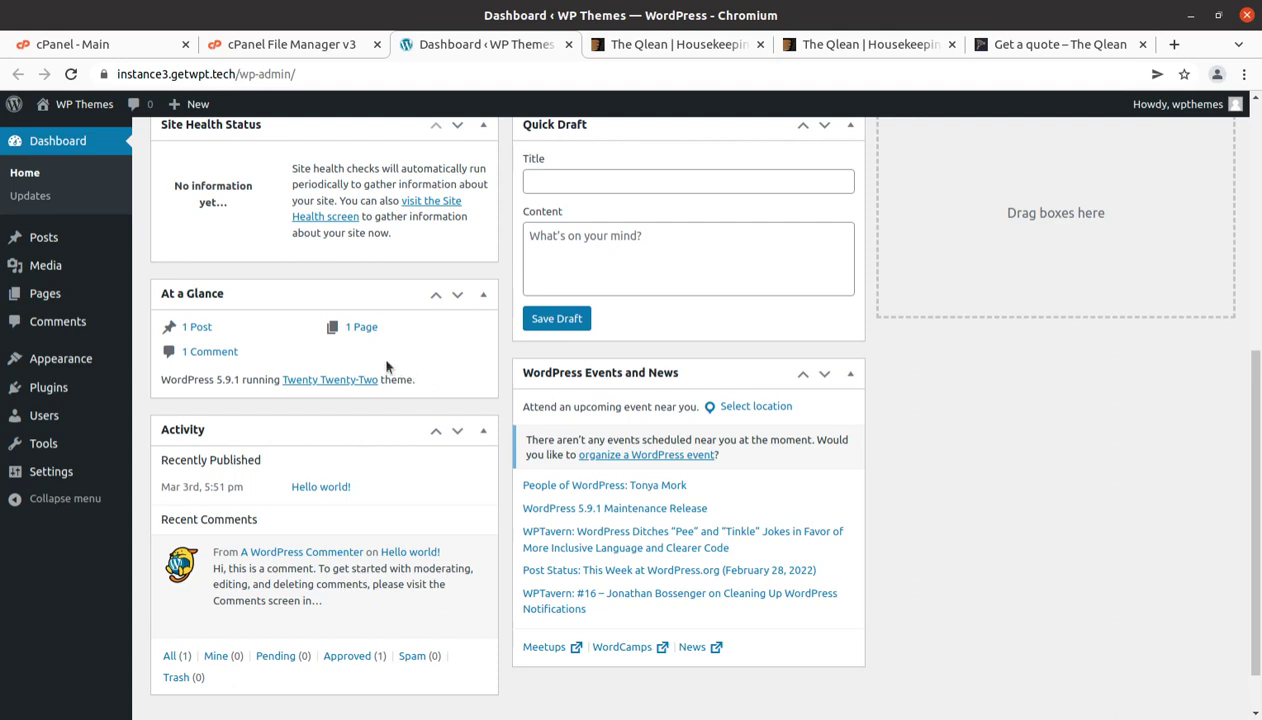
{"action": "scroll", "coordinate": [225, 408], "scroll_direction": "up", "scroll_amount": 5}
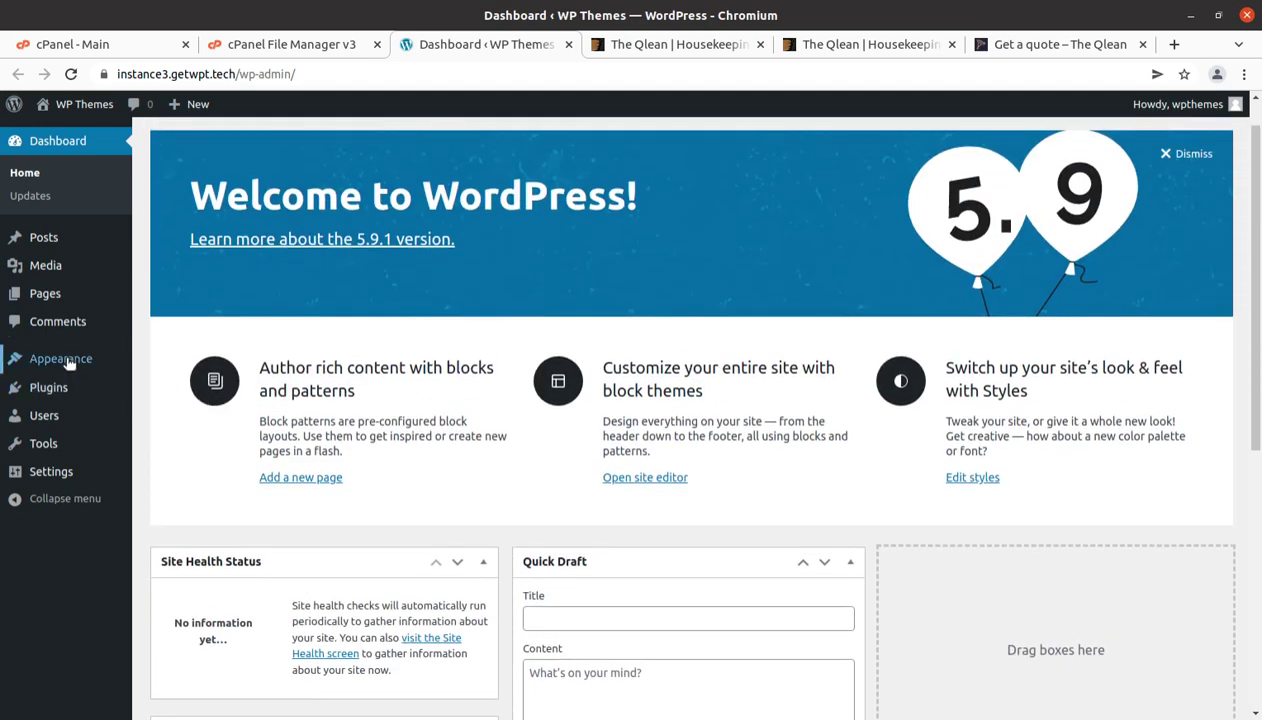
Go to the site's installed themes and open the page for adding a new theme
{"action": "mouse_move", "coordinate": [69, 364]}
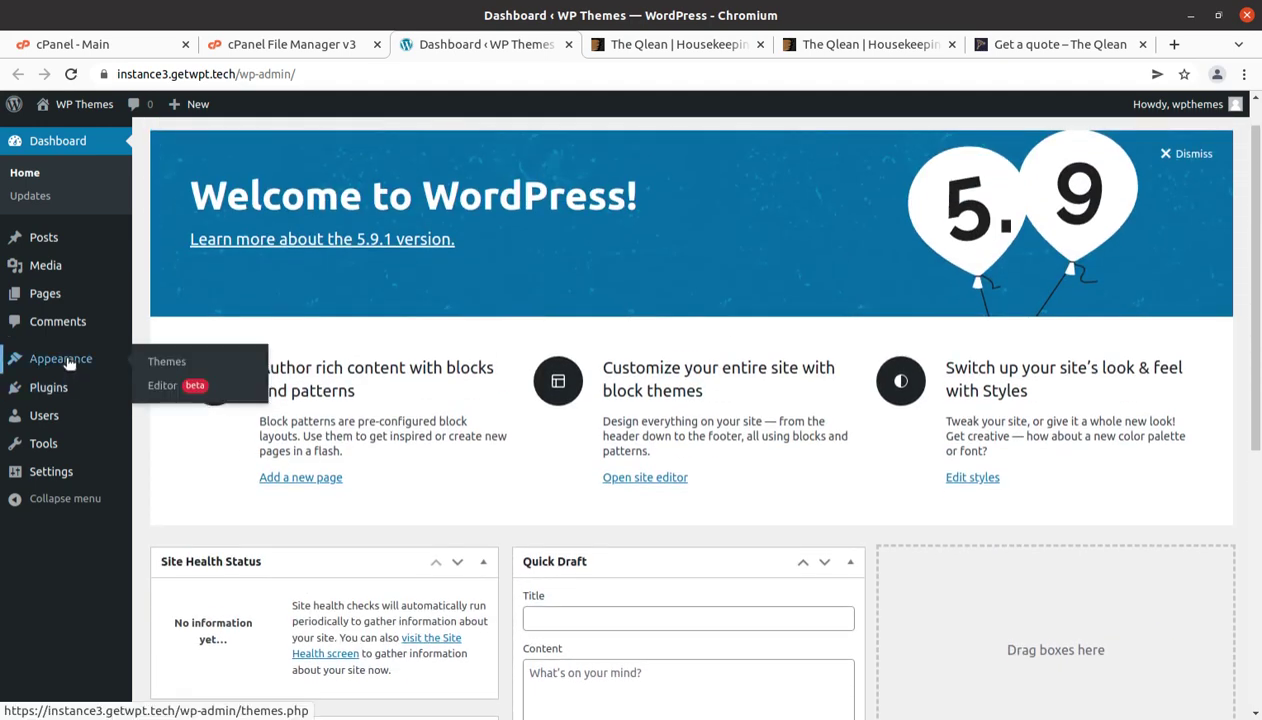
{"action": "left_click", "coordinate": [68, 364]}
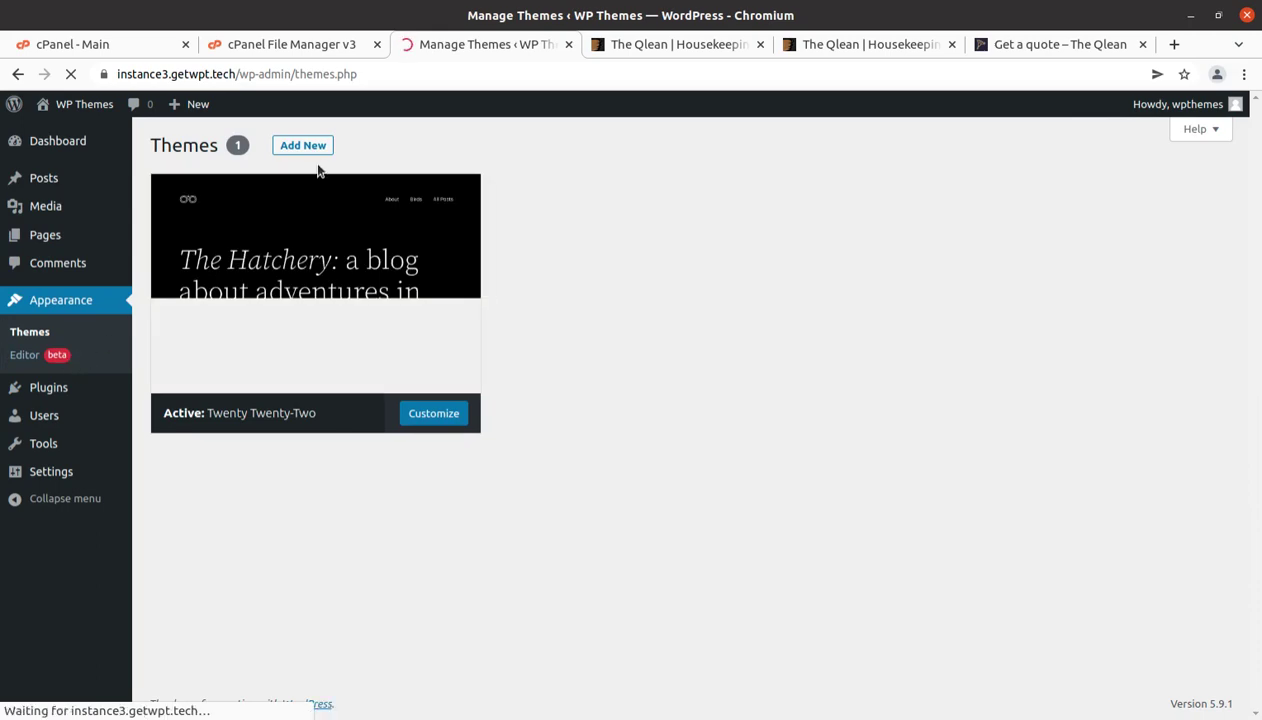
{"action": "left_click", "coordinate": [314, 178]}
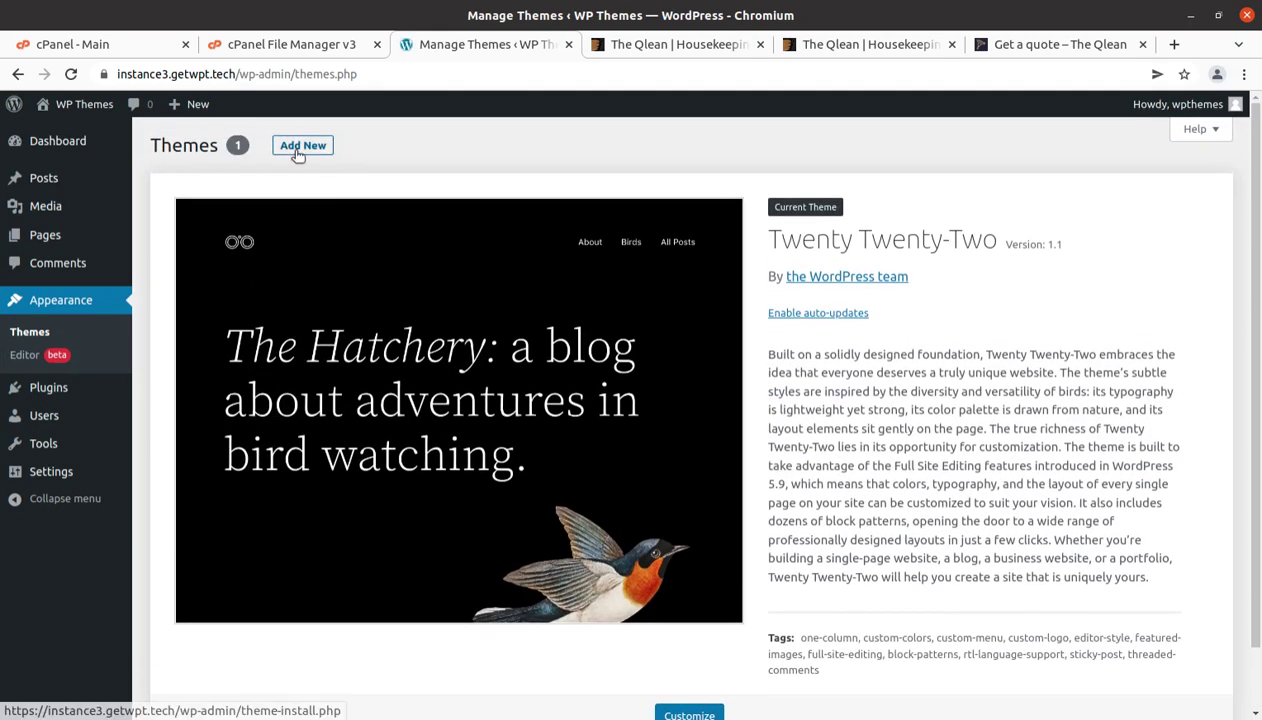
{"action": "left_click", "coordinate": [295, 148]}
Switch to the file manager and review the contents of the the-qlean v_1.2.2 folder, including the parent and child theme archives
{"action": "key", "text": "alt+Tab"}
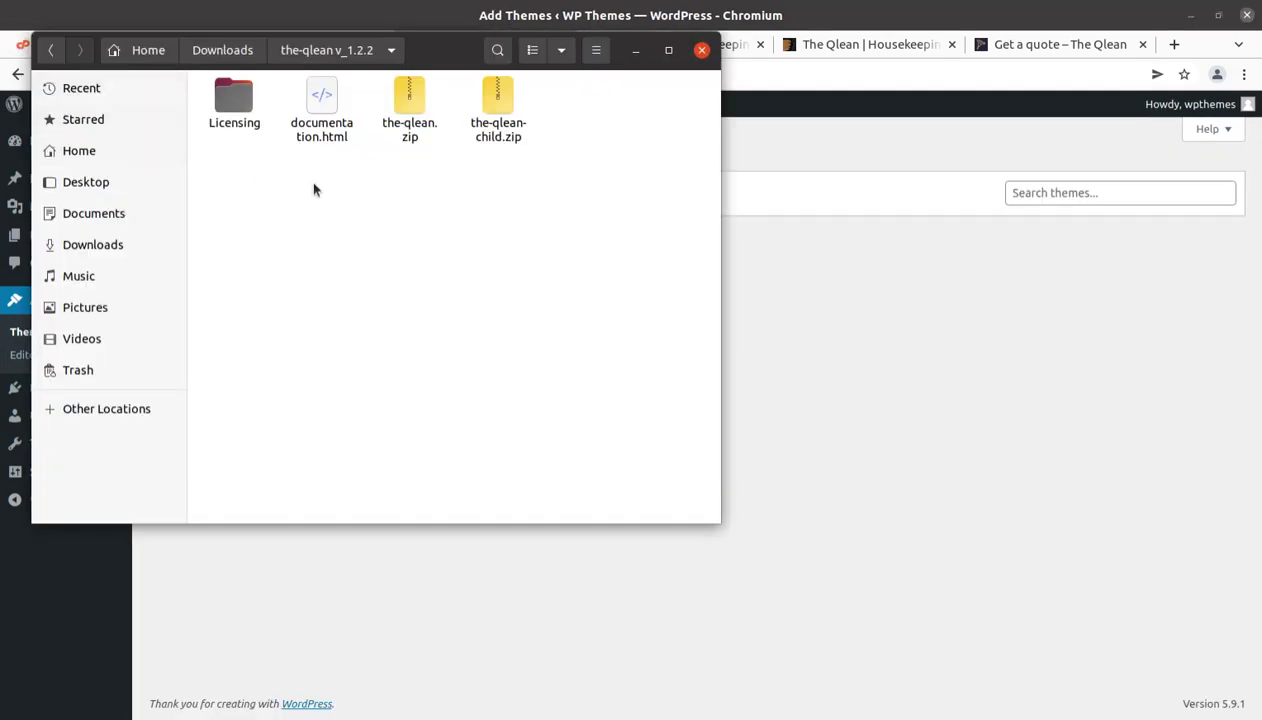
{"action": "left_click", "coordinate": [226, 104]}
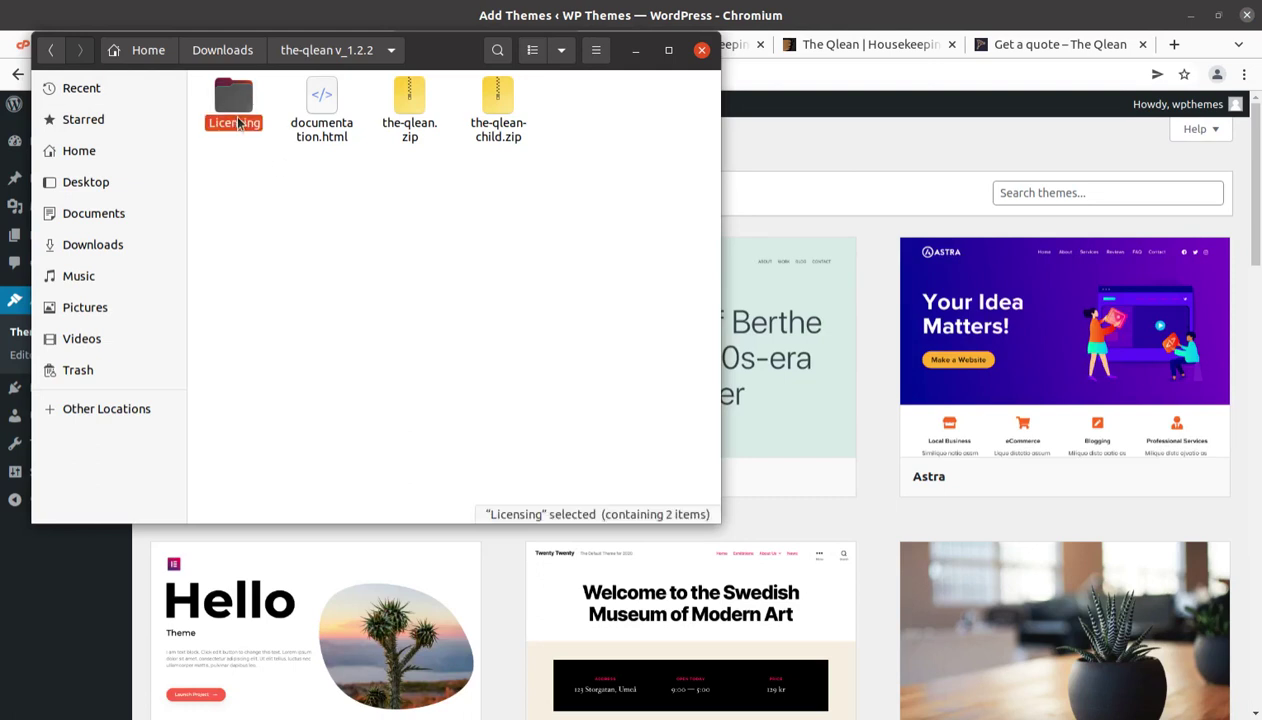
{"action": "left_click", "coordinate": [311, 116]}
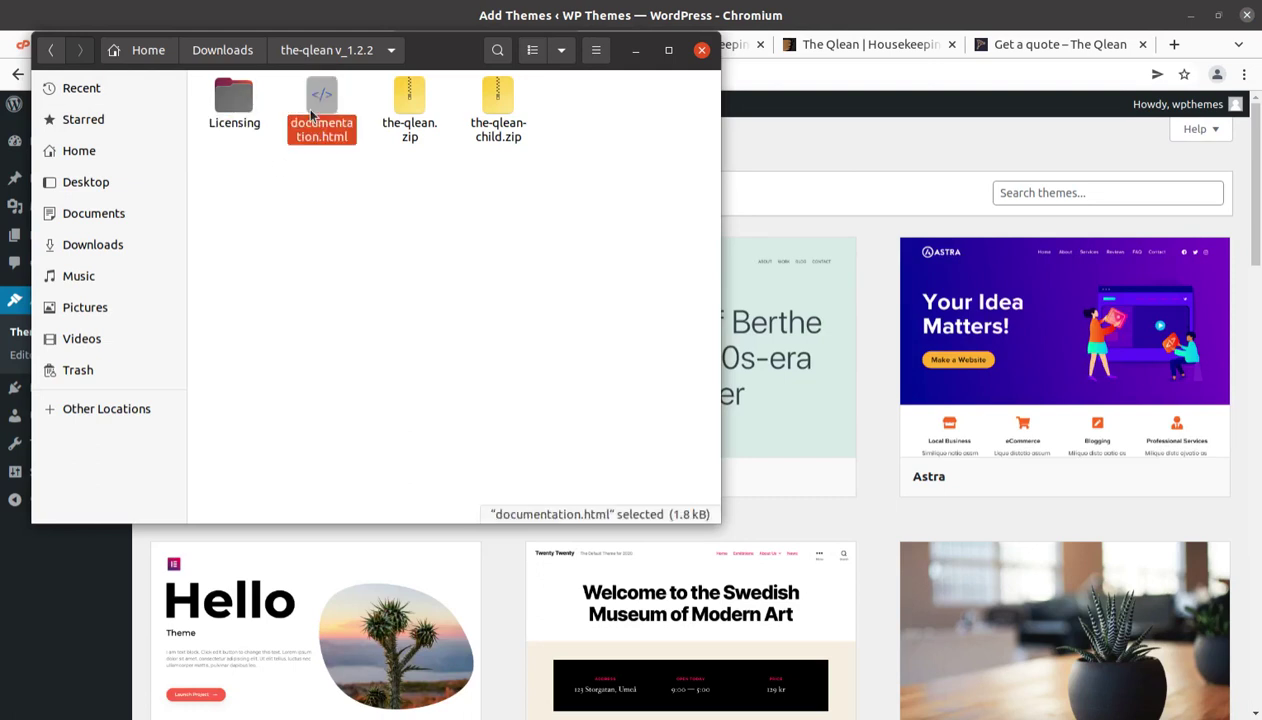
{"action": "left_click", "coordinate": [410, 130]}
{"action": "left_click", "coordinate": [490, 132]}
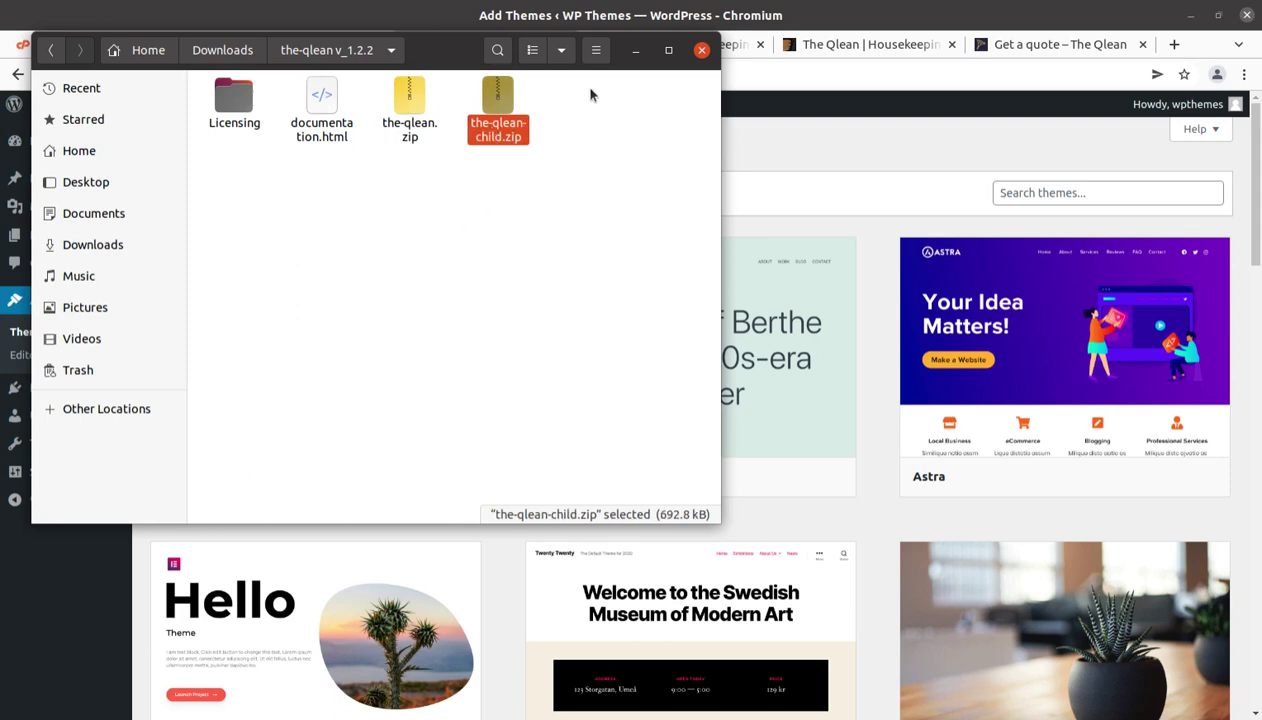
{"action": "left_click", "coordinate": [405, 132]}
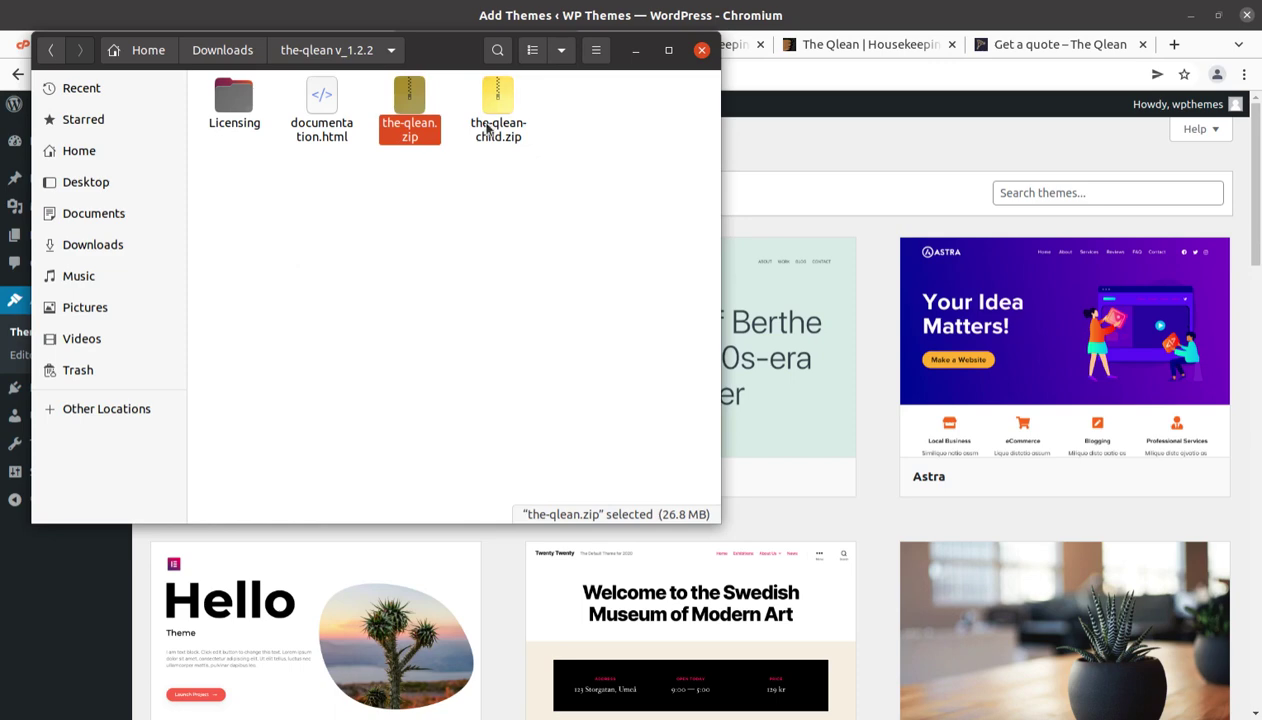
{"action": "left_click", "coordinate": [636, 50]}
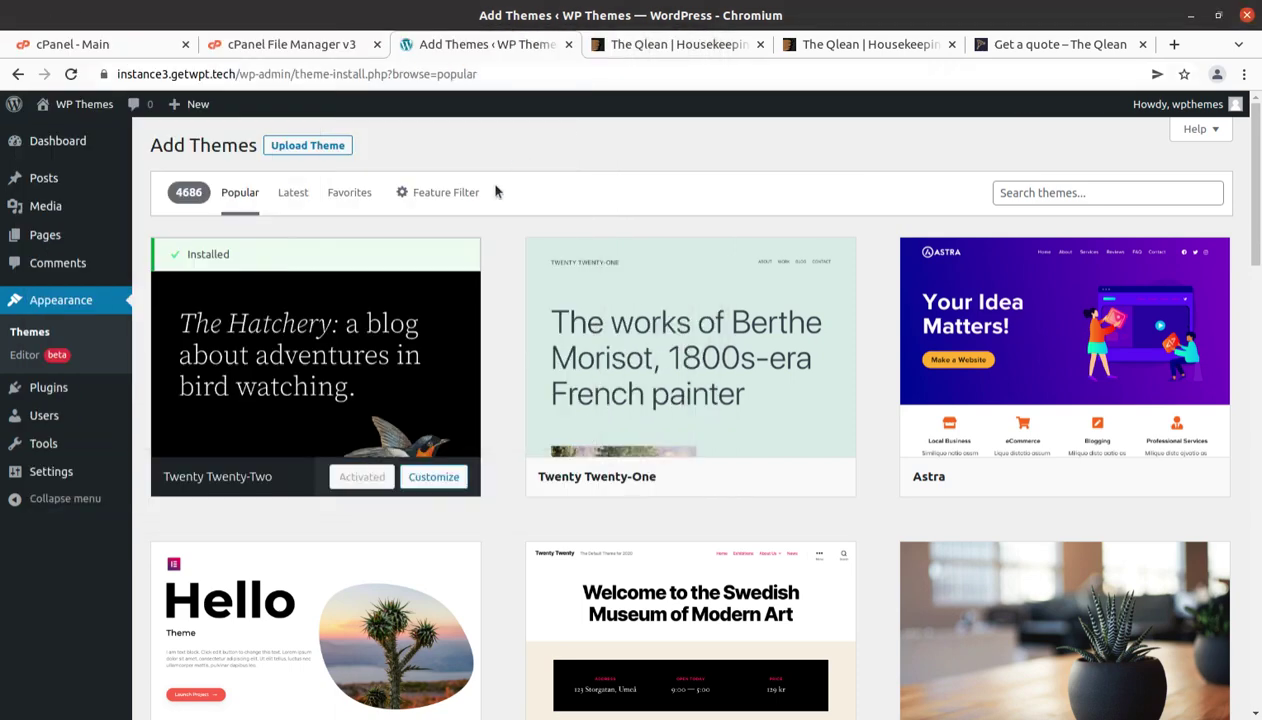
Upload the-qlean.zip from the the-qlean v_1.2.2 folder in Downloads and install it as a theme
{"action": "mouse_move", "coordinate": [130, 381]}
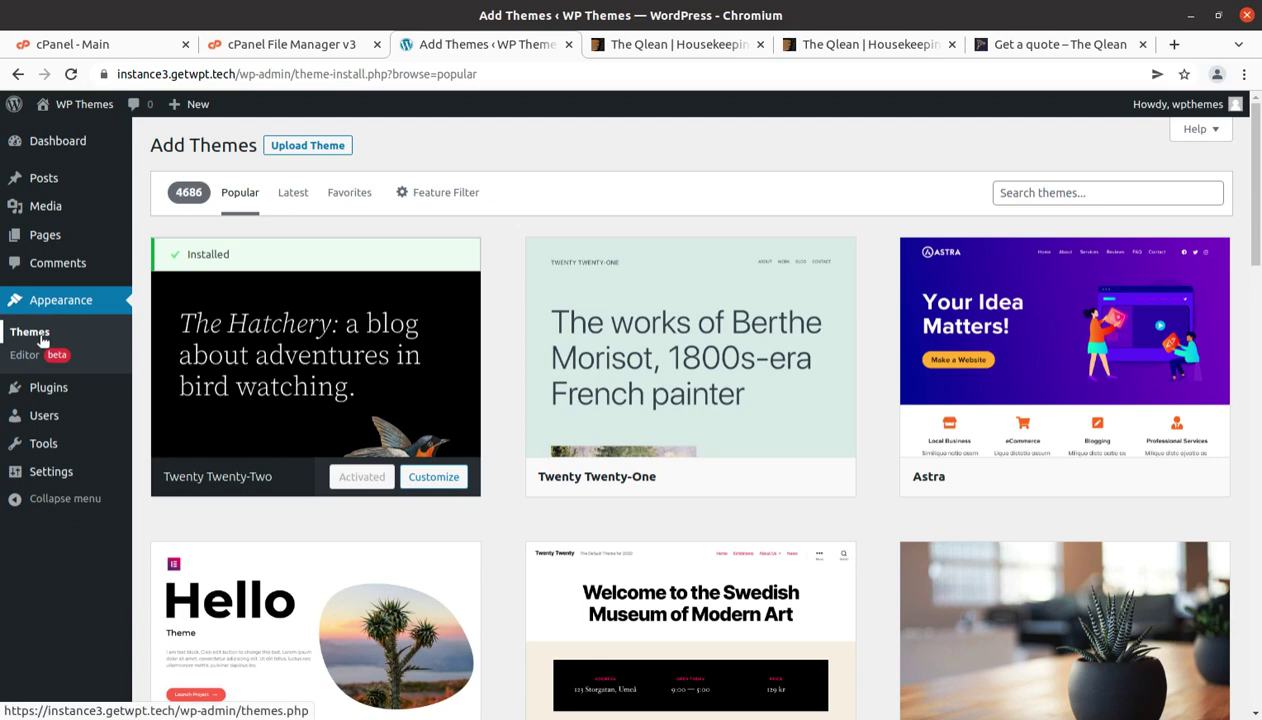
{"action": "left_click", "coordinate": [287, 147]}
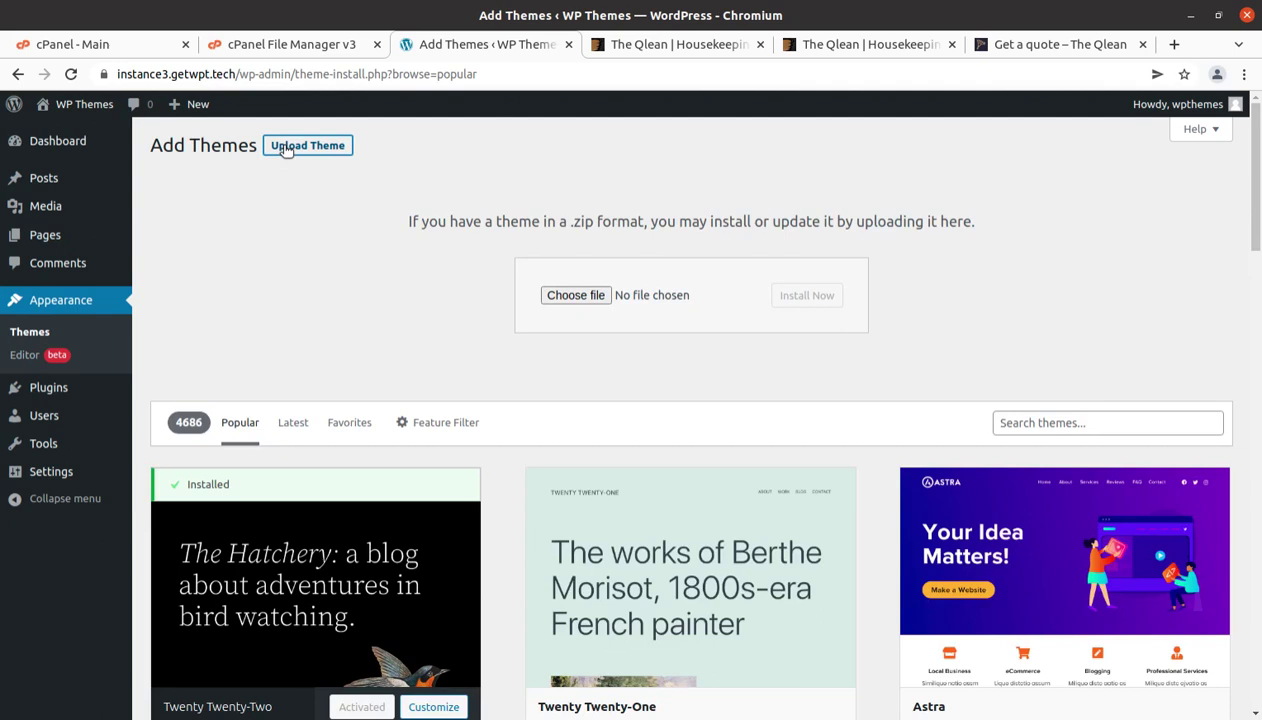
{"action": "left_click", "coordinate": [580, 298]}
{"action": "left_click", "coordinate": [572, 297]}
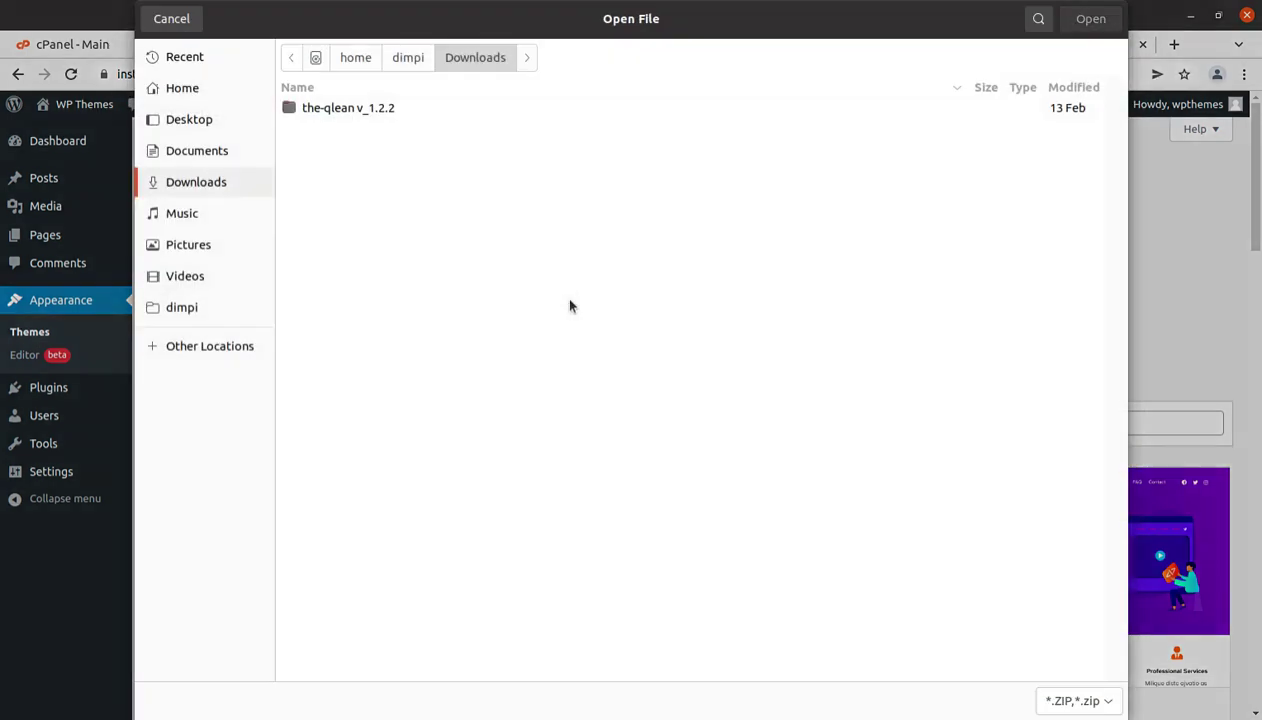
{"action": "double_click", "coordinate": [330, 107]}
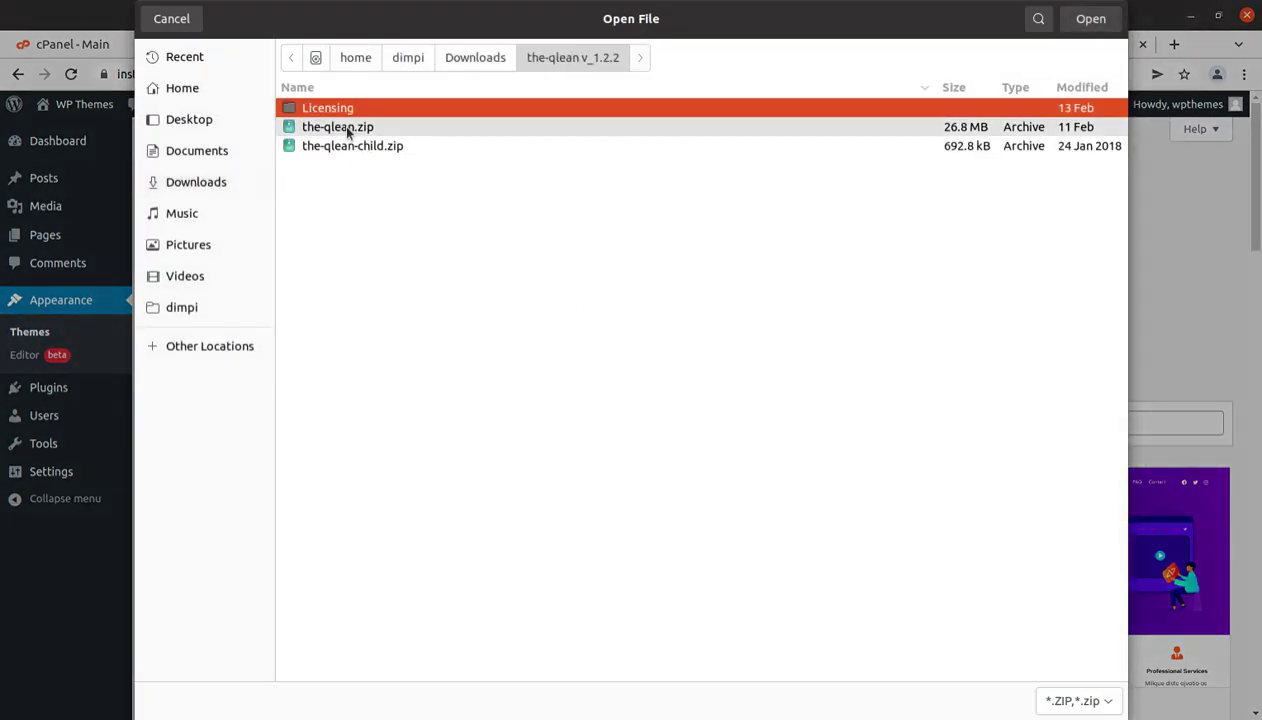
{"action": "left_click", "coordinate": [340, 126]}
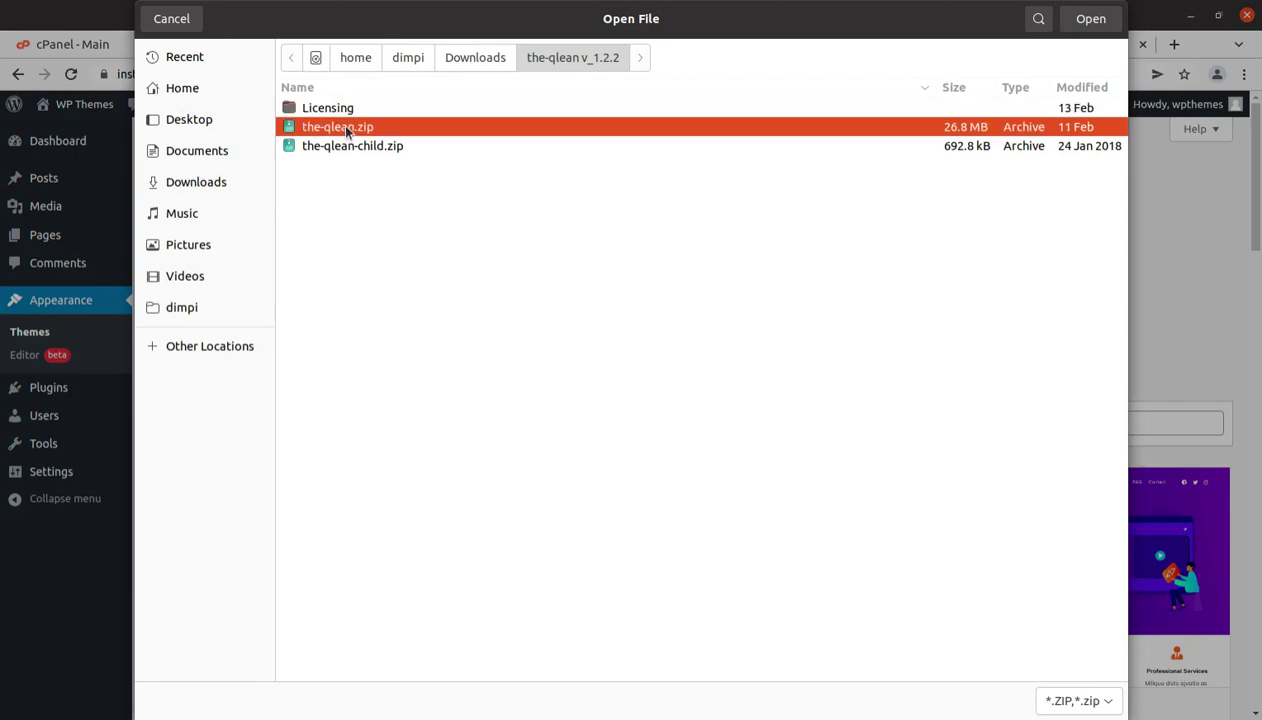
{"action": "left_click", "coordinate": [1068, 22]}
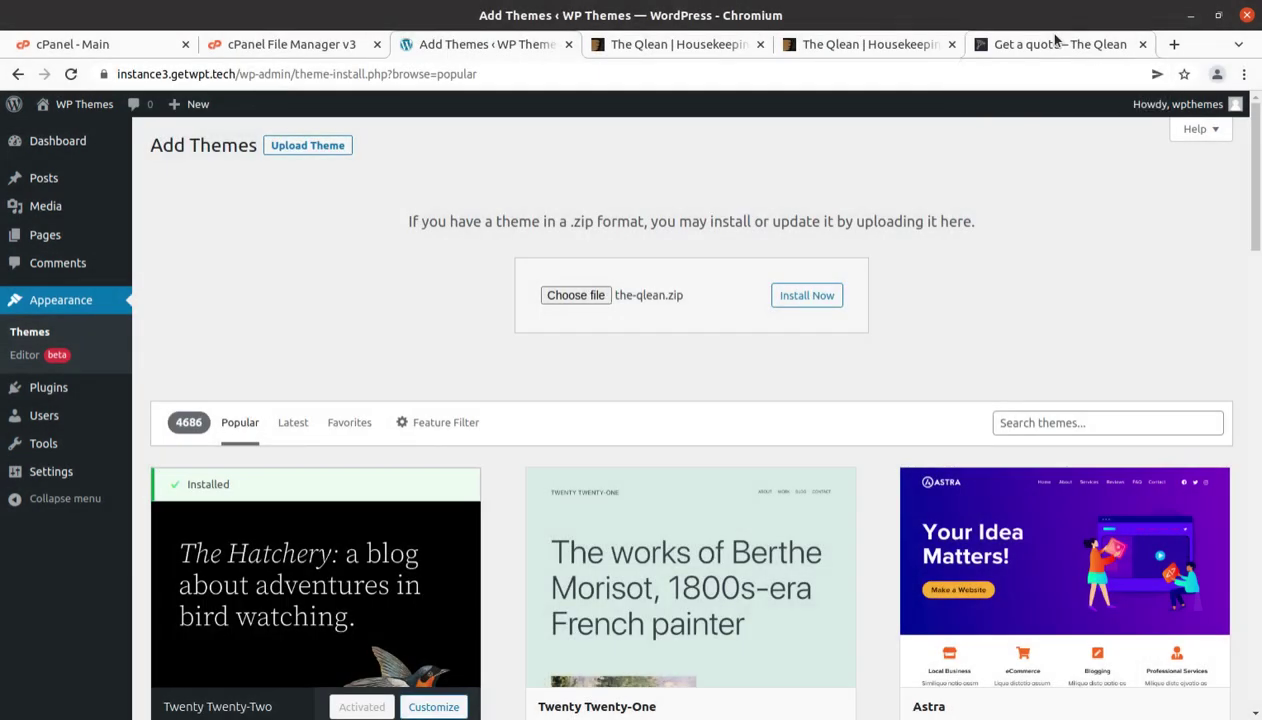
{"action": "left_click", "coordinate": [787, 303]}
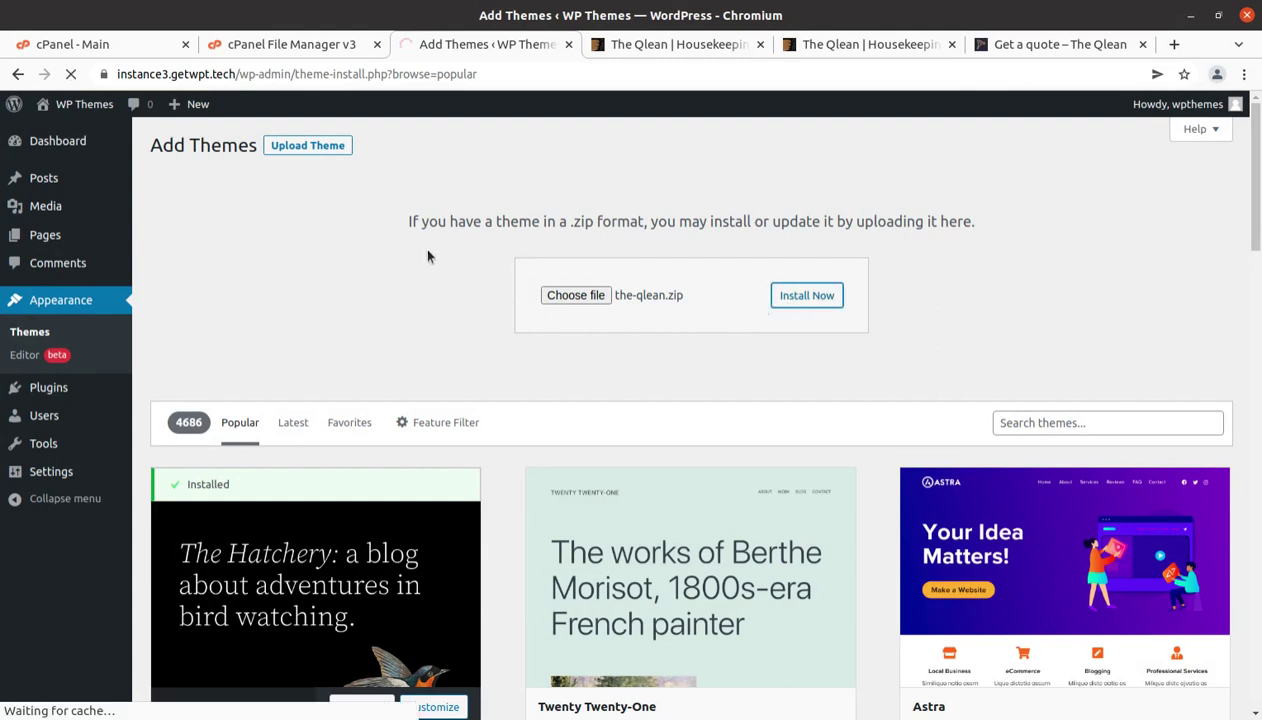
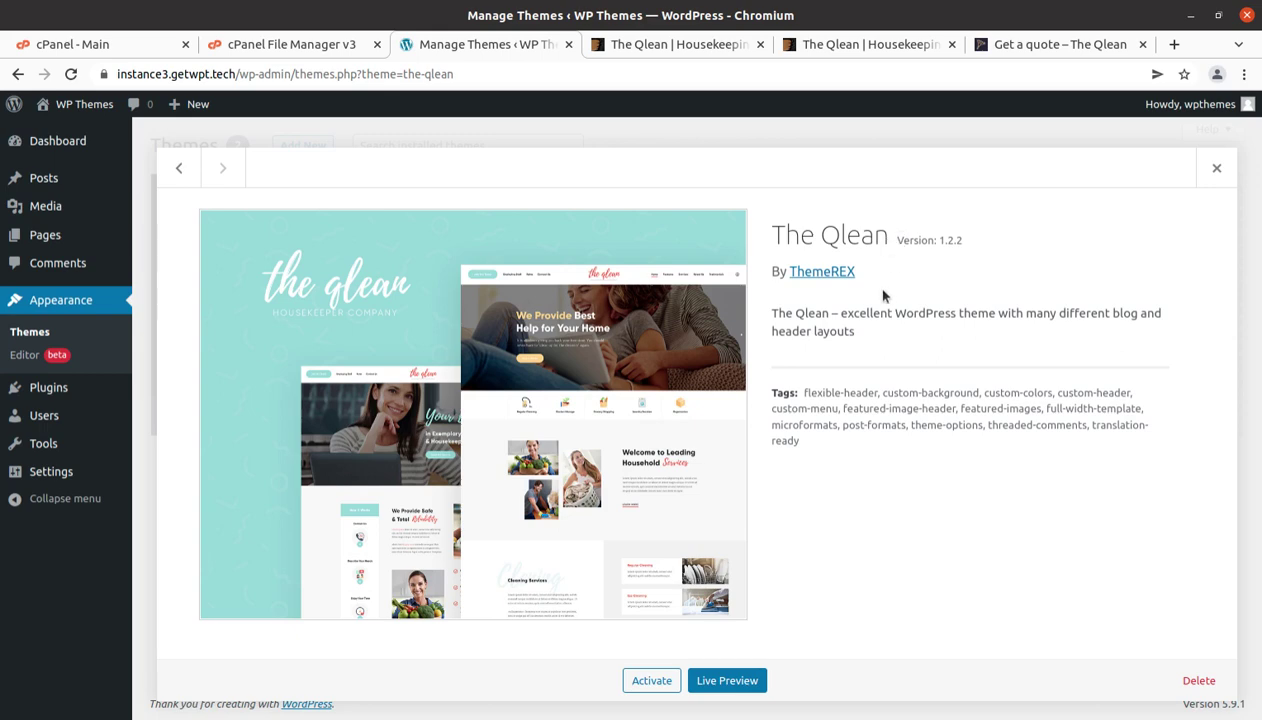
Activate The Qlean theme and read the notice about its required and recommended plugins
{"action": "left_click_drag", "start_coordinate": [880, 275], "coordinate": [779, 272]}
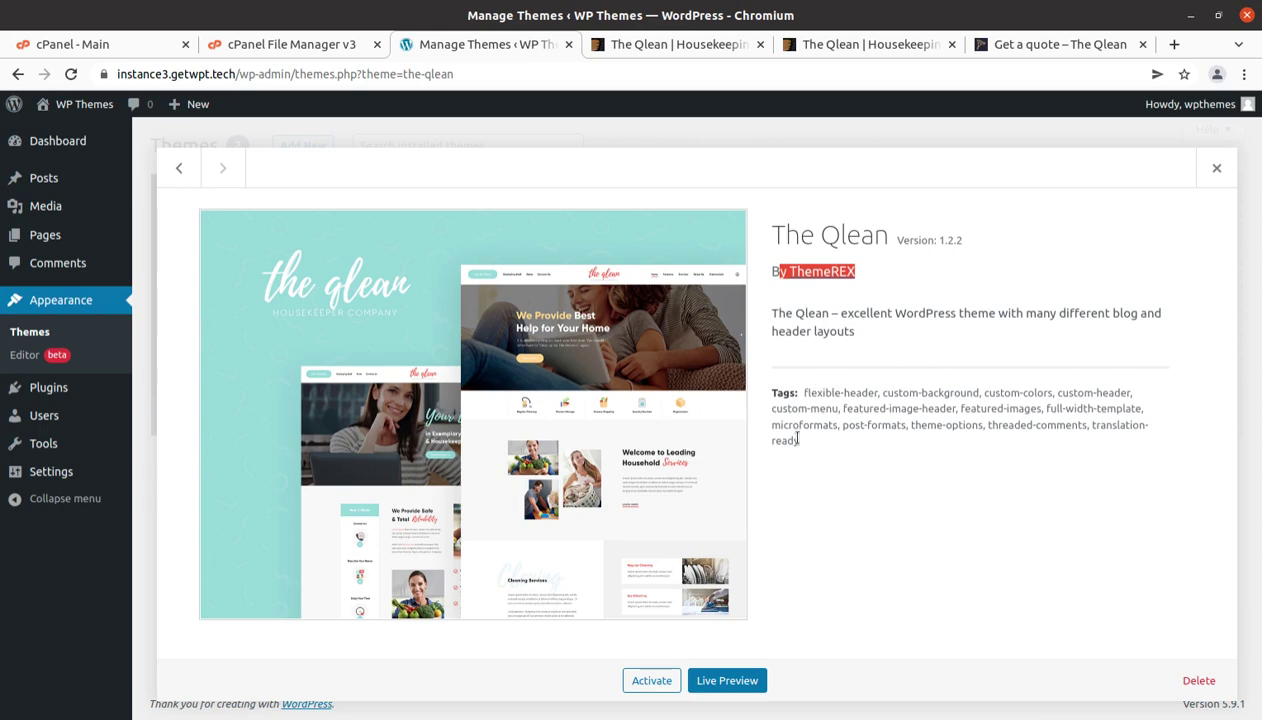
{"action": "left_click", "coordinate": [640, 677]}
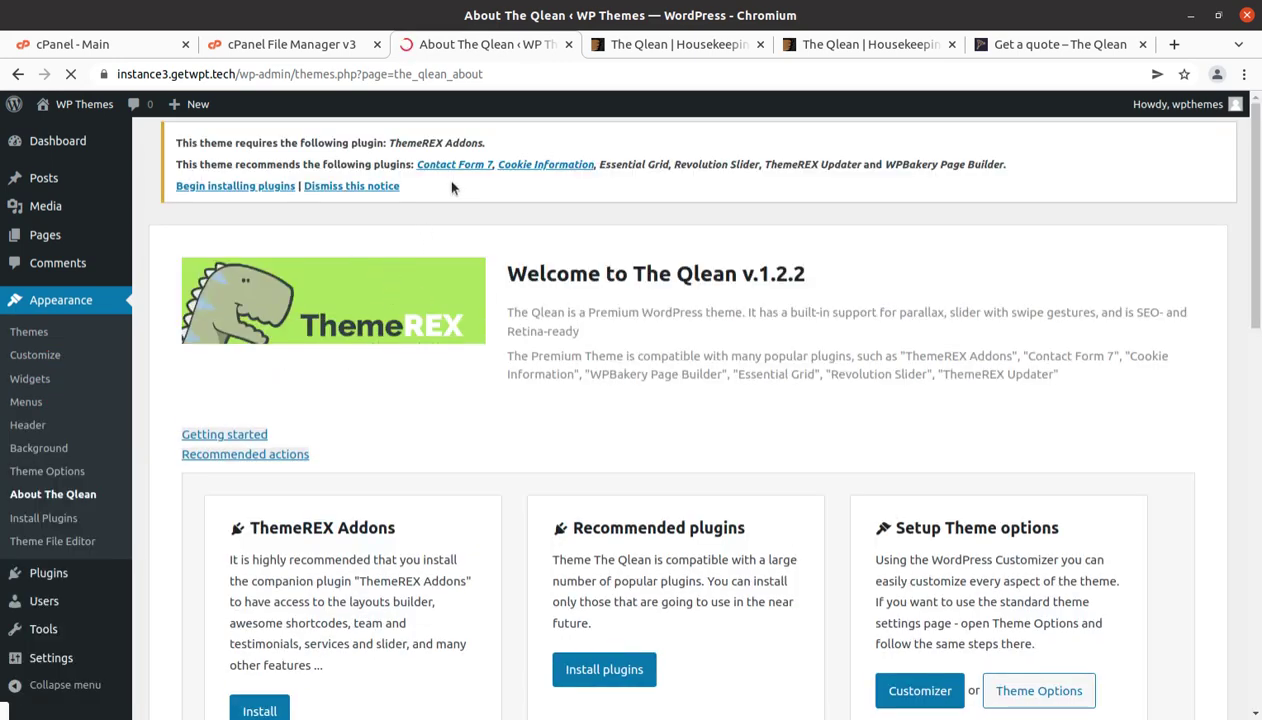
{"action": "left_click_drag", "start_coordinate": [445, 182], "coordinate": [195, 162]}
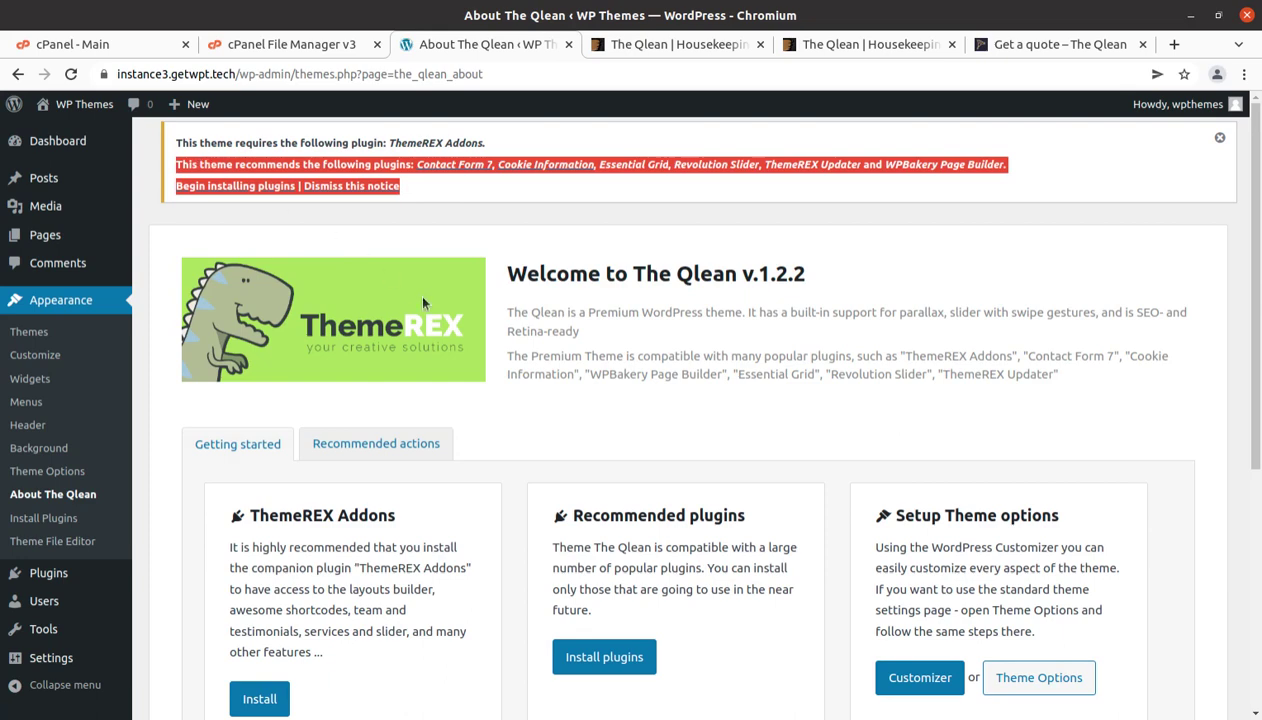
{"action": "left_click", "coordinate": [519, 182]}
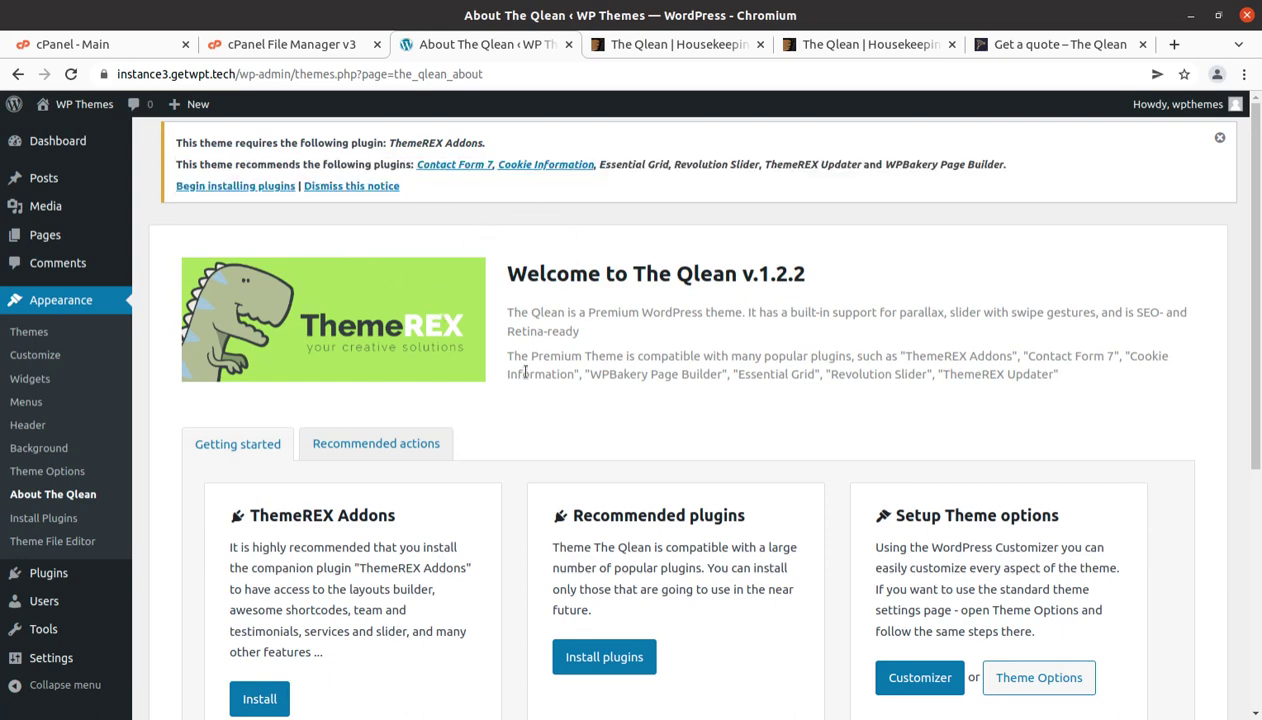
Install and activate the ThemeREX Addons companion plugin from the About The Qlean page
{"action": "scroll", "coordinate": [525, 372], "scroll_direction": "down", "scroll_amount": 1}
{"action": "scroll", "coordinate": [525, 372], "scroll_direction": "down", "scroll_amount": 1}
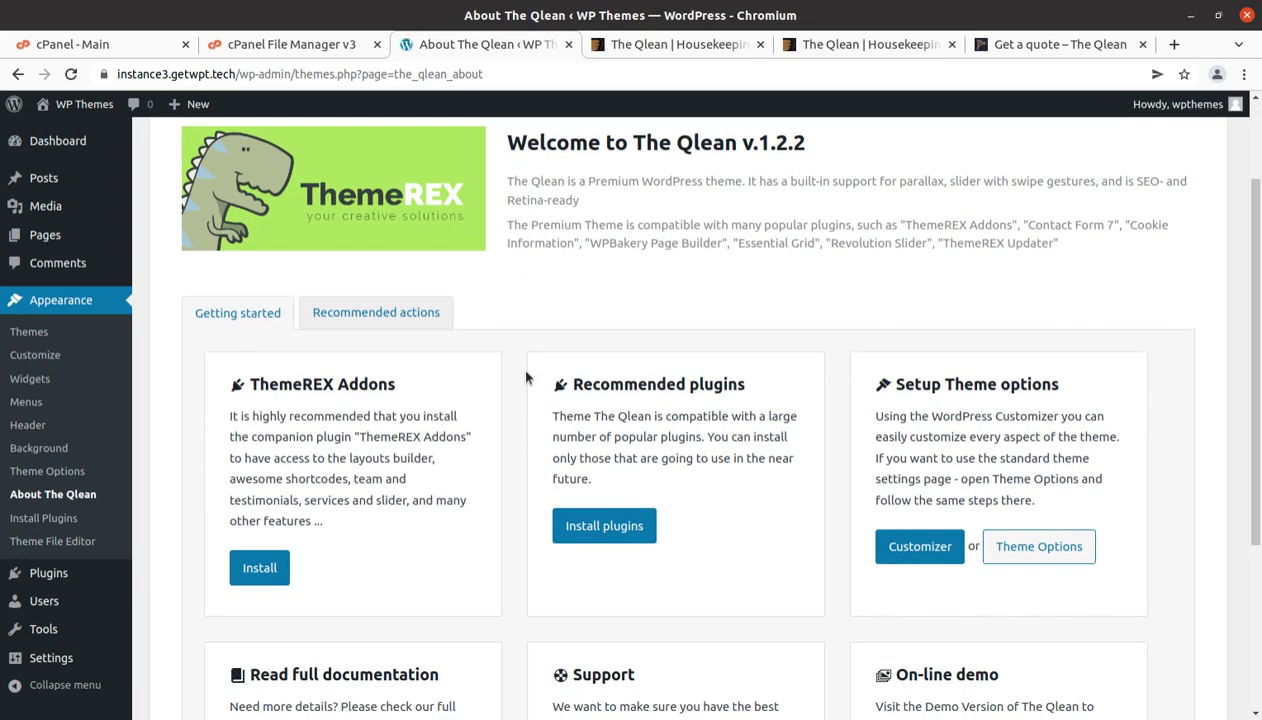
{"action": "scroll", "coordinate": [495, 377], "scroll_direction": "up", "scroll_amount": 2}
{"action": "scroll", "coordinate": [495, 377], "scroll_direction": "down", "scroll_amount": 1}
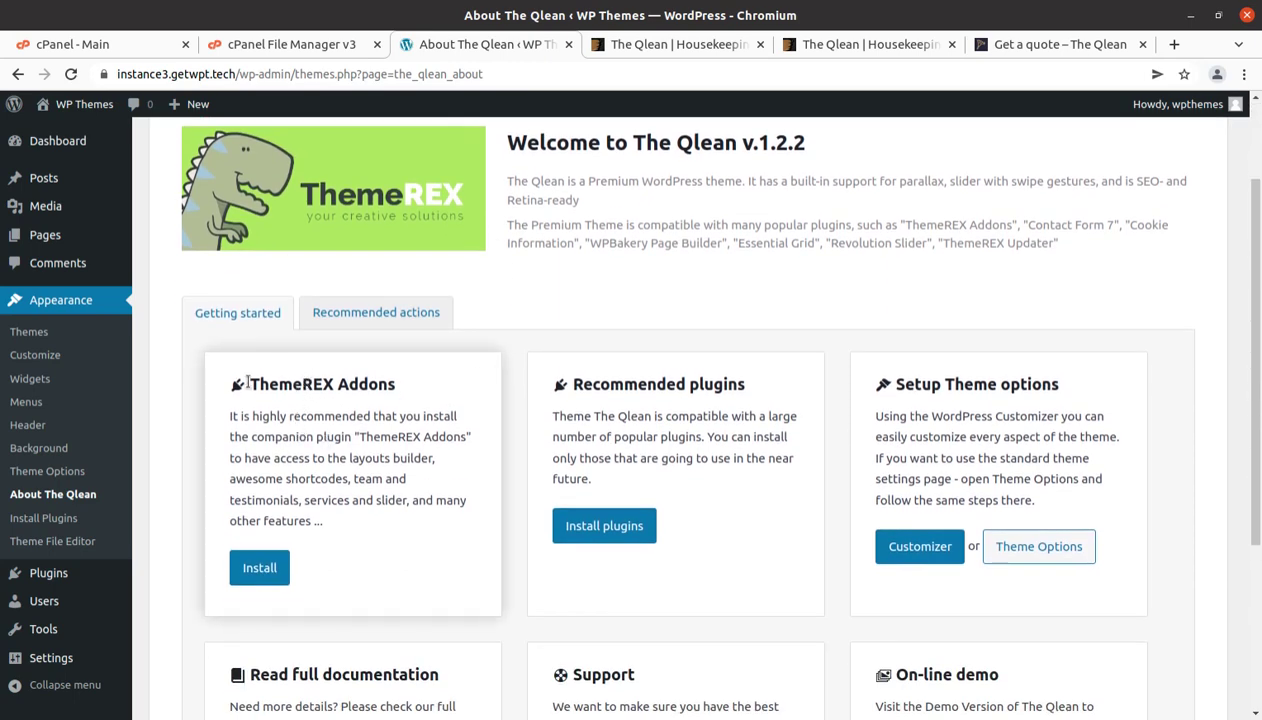
{"action": "left_click_drag", "start_coordinate": [248, 377], "coordinate": [405, 389]}
{"action": "scroll", "coordinate": [429, 455], "scroll_direction": "down", "scroll_amount": 2}
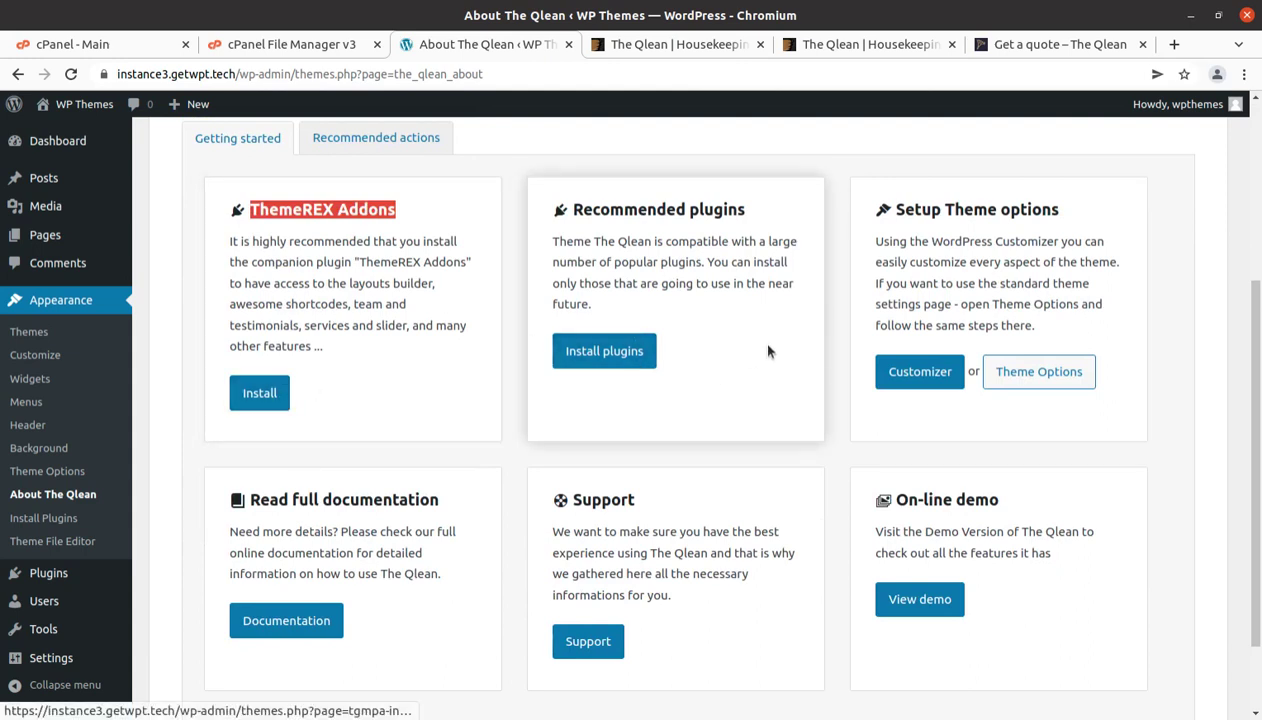
{"action": "left_click", "coordinate": [257, 400]}
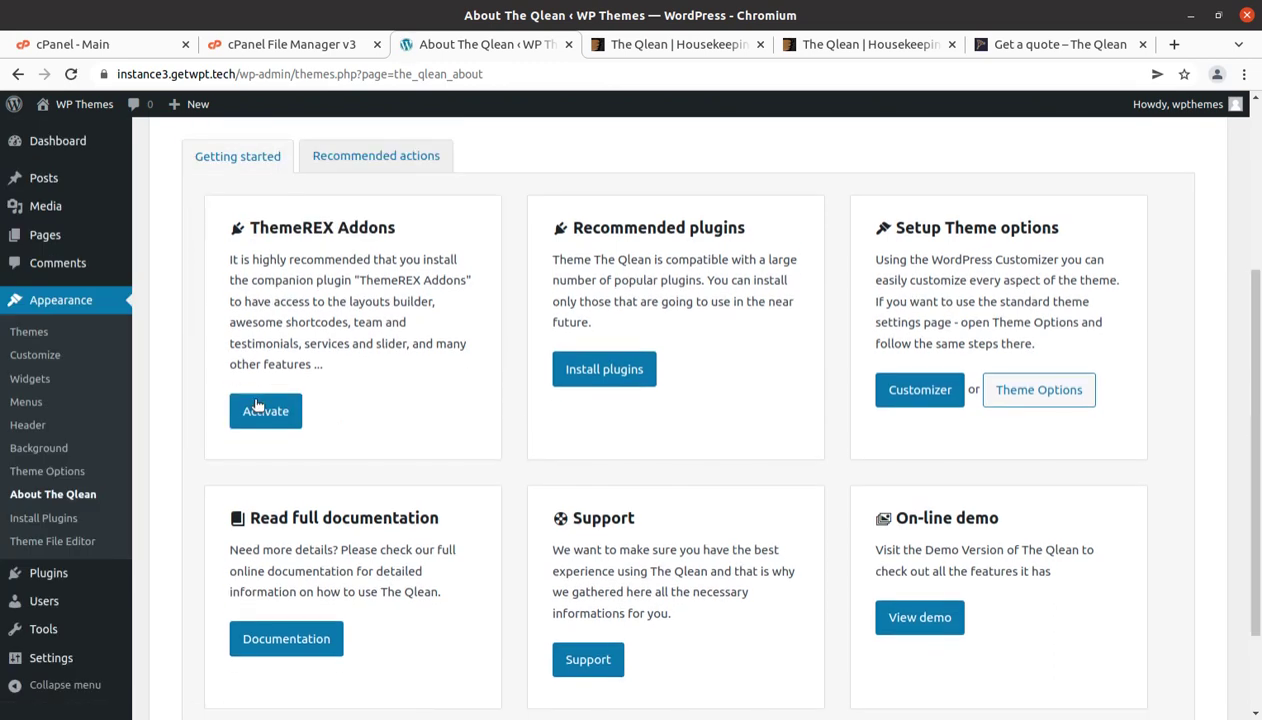
{"action": "left_click", "coordinate": [259, 408]}
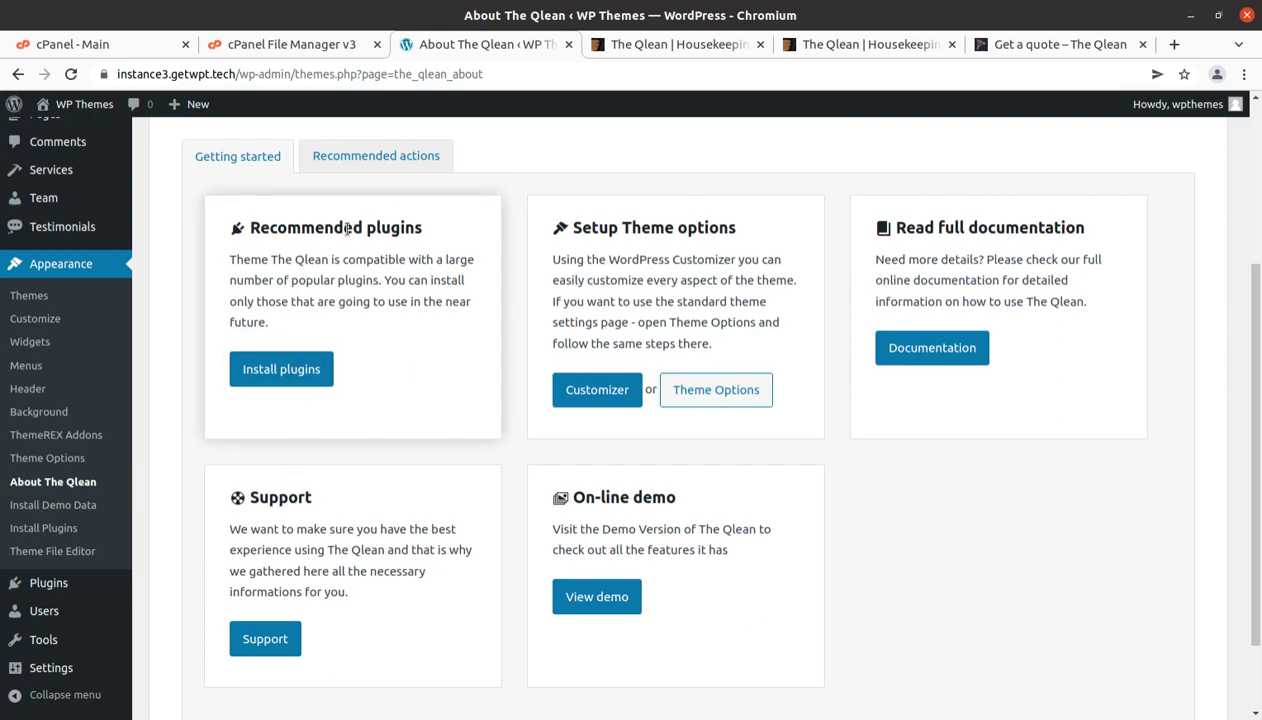
Open the theme's plugin installation list from the Recommended plugins section and look over its entries
{"action": "scroll", "coordinate": [410, 370], "scroll_direction": "up", "scroll_amount": 2}
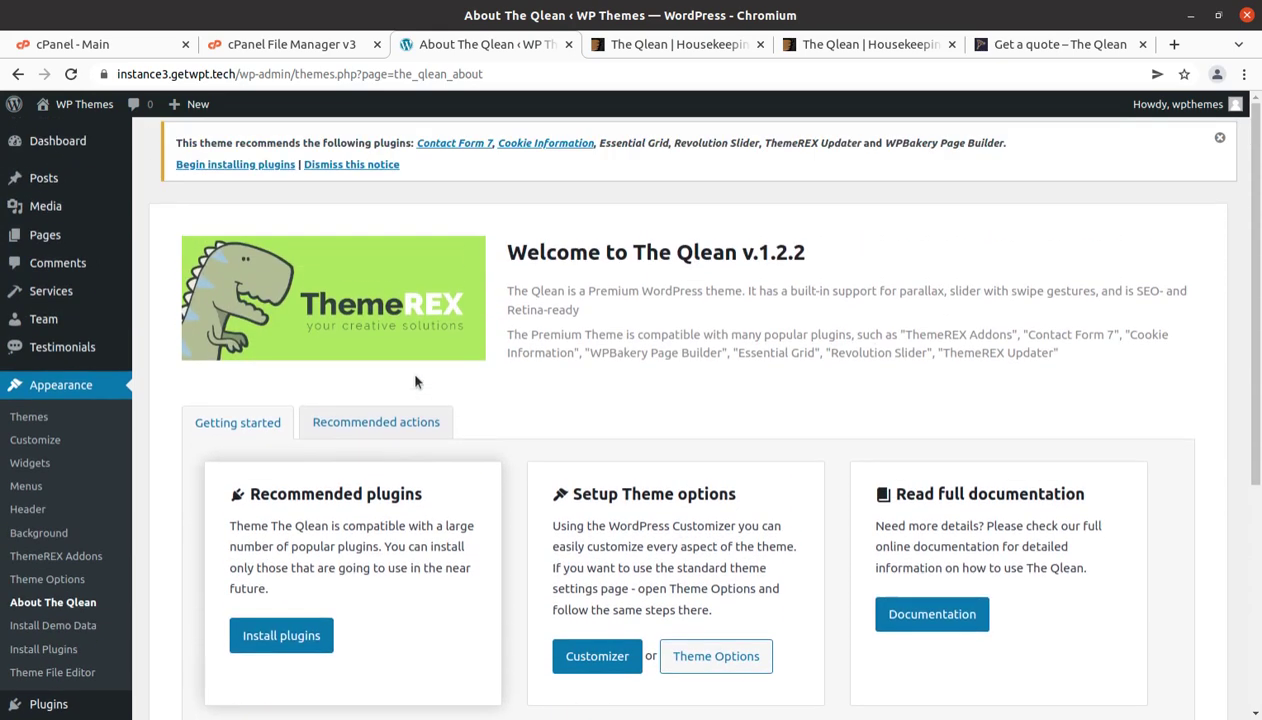
{"action": "scroll", "coordinate": [410, 370], "scroll_direction": "down", "scroll_amount": 2}
{"action": "scroll", "coordinate": [413, 375], "scroll_direction": "up", "scroll_amount": 2}
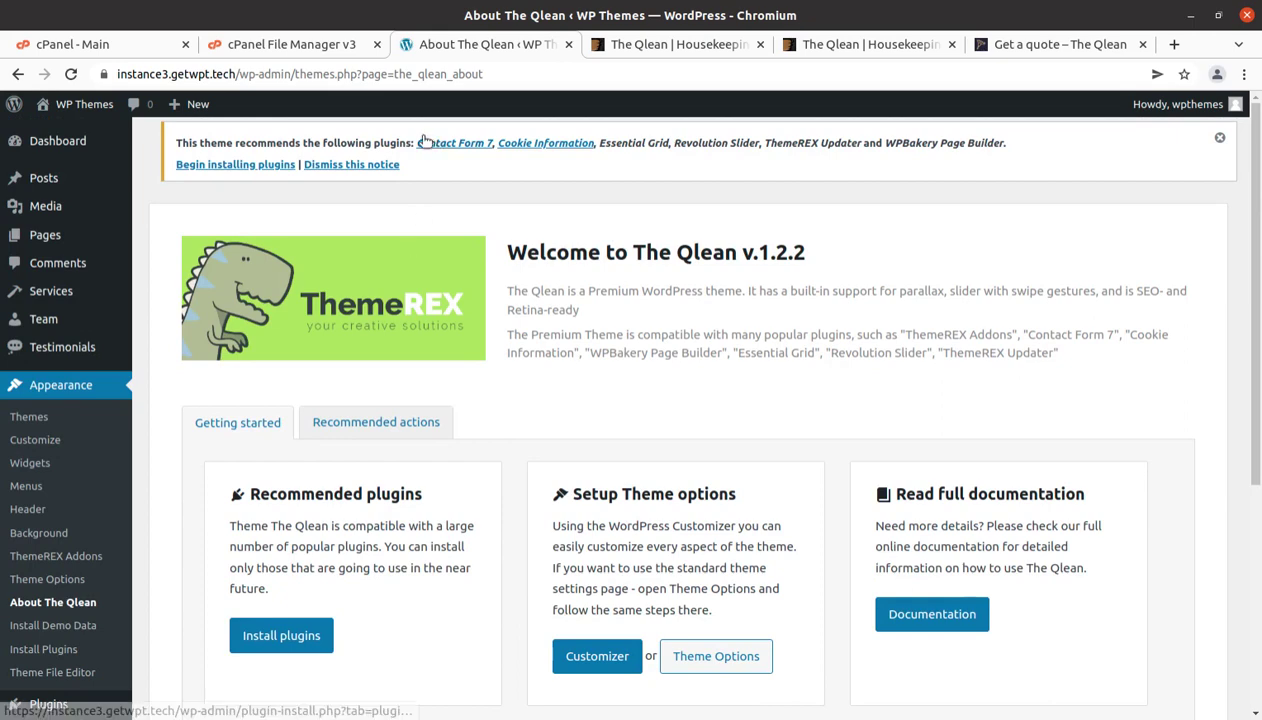
{"action": "scroll", "coordinate": [470, 260], "scroll_direction": "down", "scroll_amount": 2}
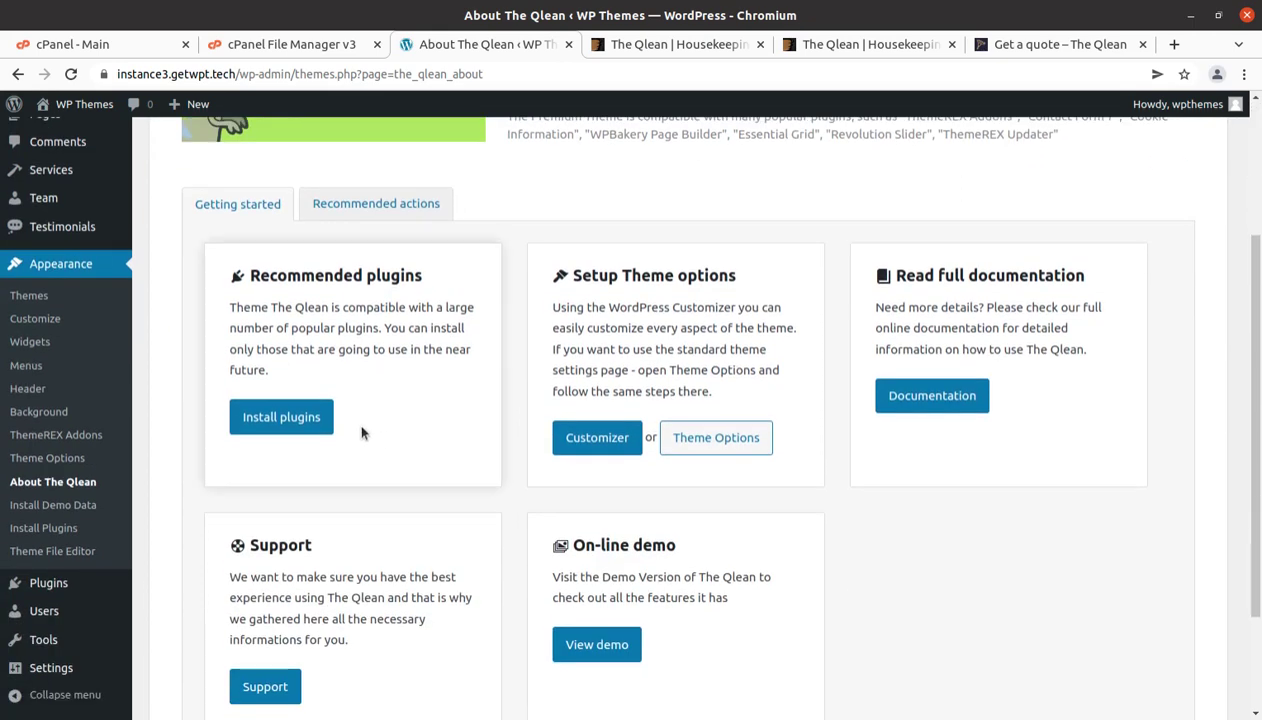
{"action": "left_click", "coordinate": [258, 422]}
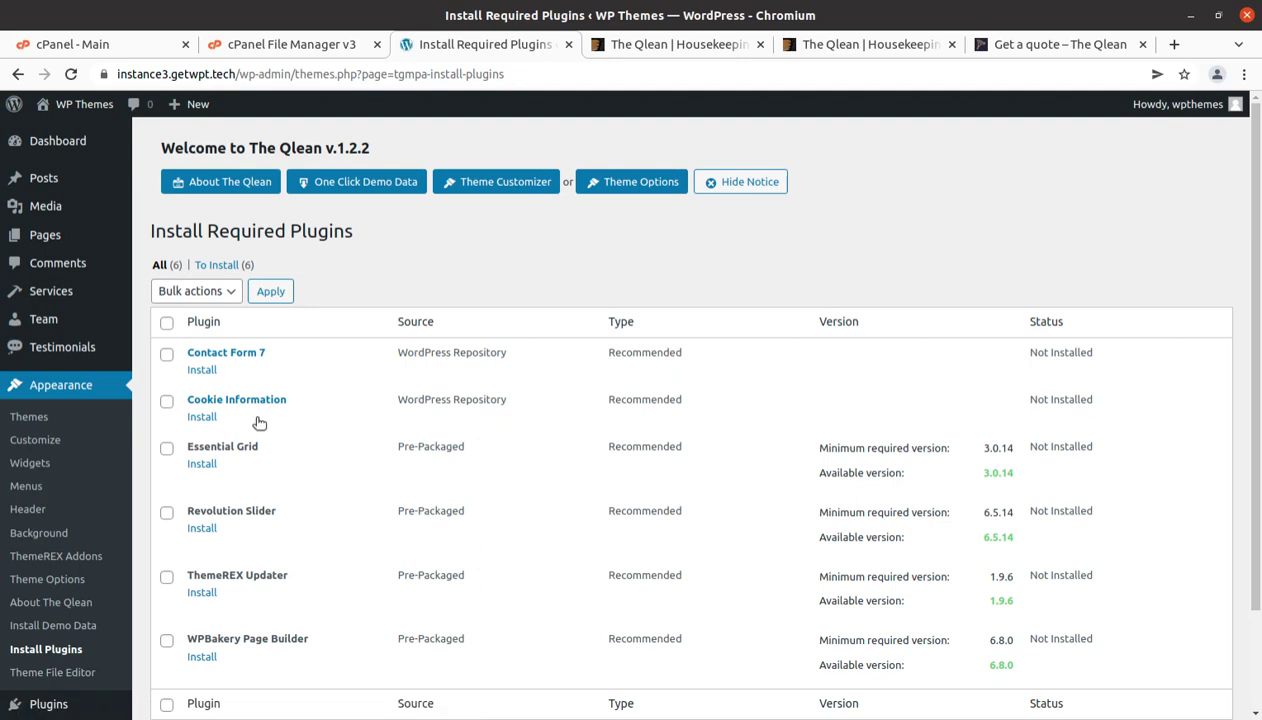
{"action": "scroll", "coordinate": [267, 405], "scroll_direction": "down", "scroll_amount": 1}
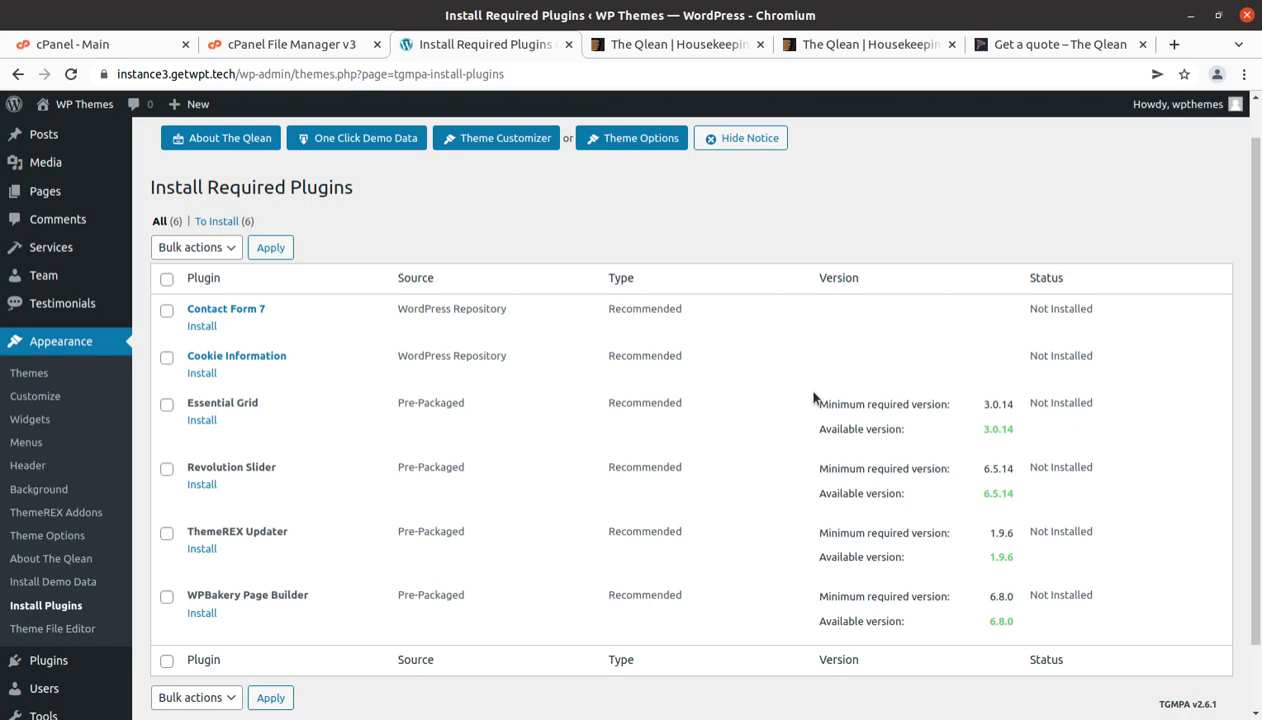
Review the Contact Form 7, Revolution Slider, ThemeREX Updater and WPBakery Page Builder entries in the required plugins list
{"action": "left_click_drag", "start_coordinate": [273, 313], "coordinate": [186, 309]}
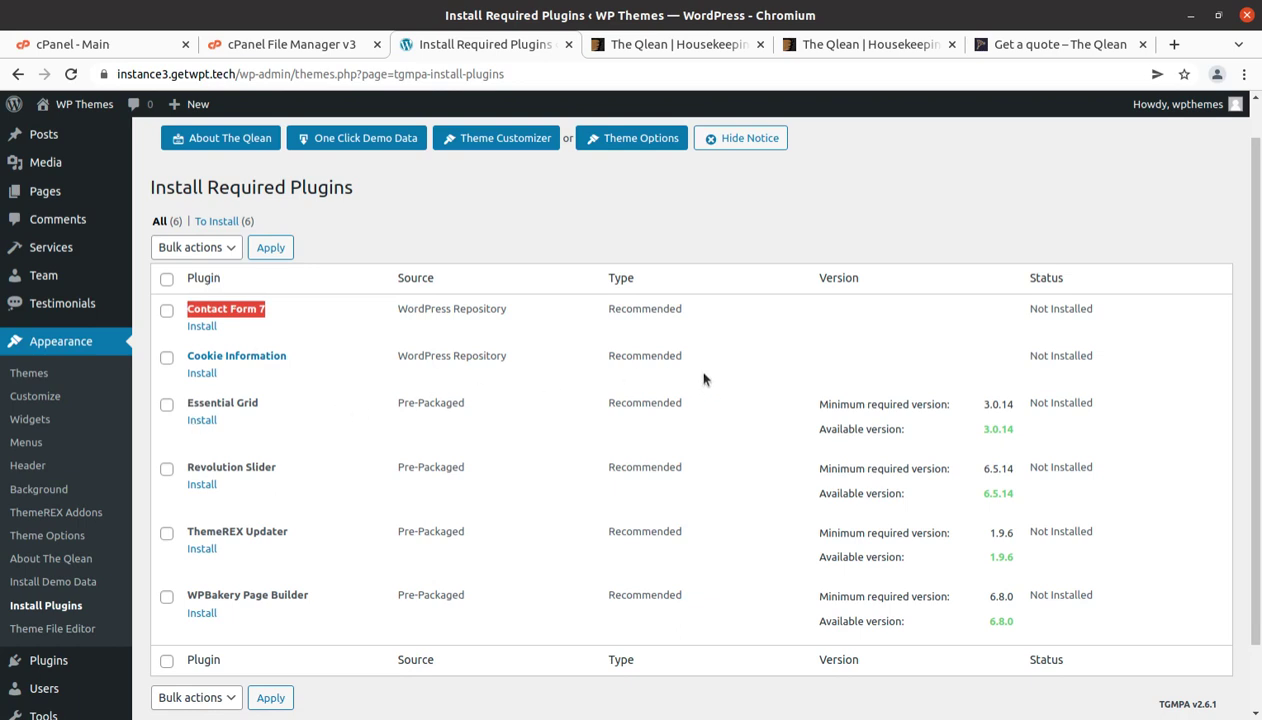
{"action": "left_click_drag", "start_coordinate": [277, 467], "coordinate": [183, 467]}
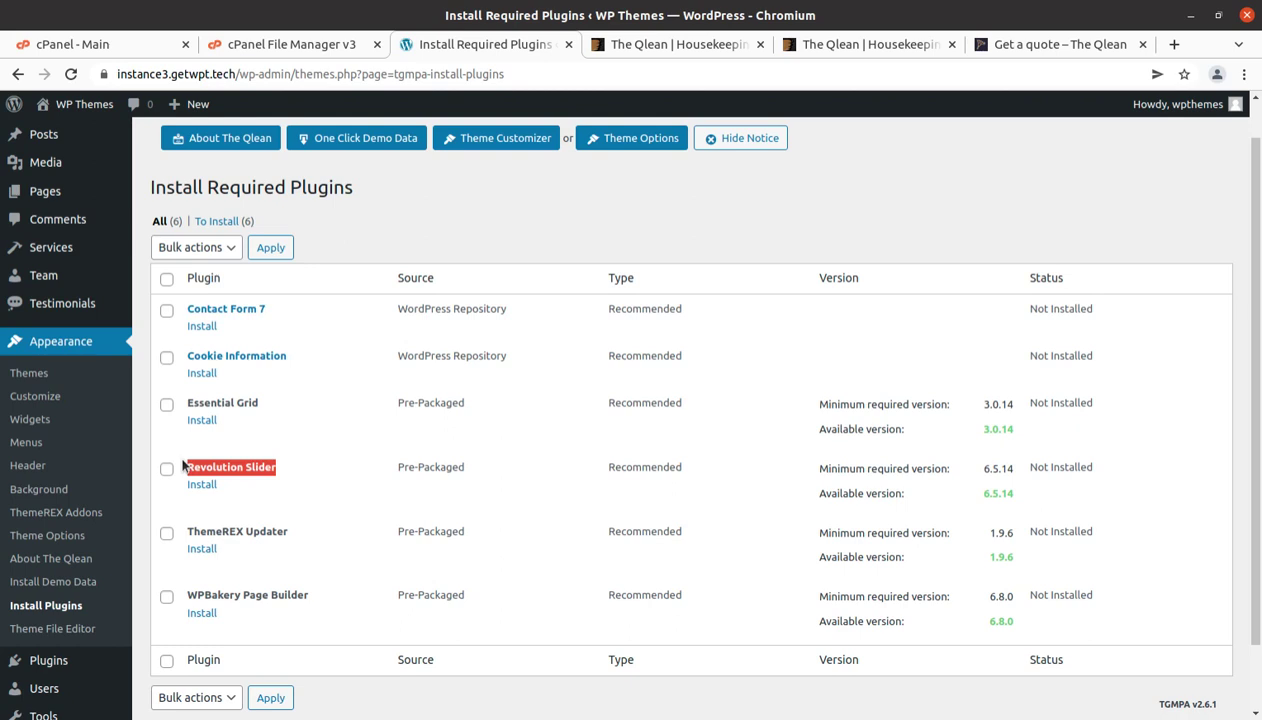
{"action": "left_click_drag", "start_coordinate": [300, 532], "coordinate": [173, 535]}
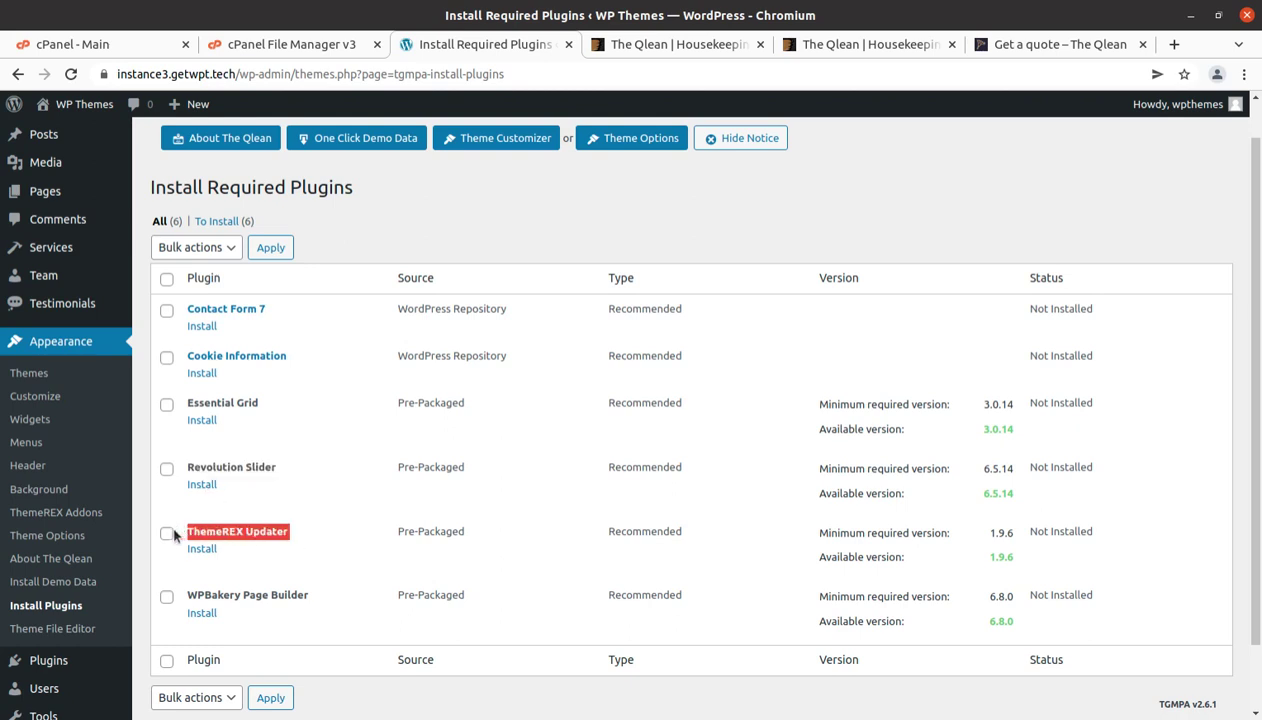
{"action": "scroll", "coordinate": [458, 532], "scroll_direction": "down", "scroll_amount": 2}
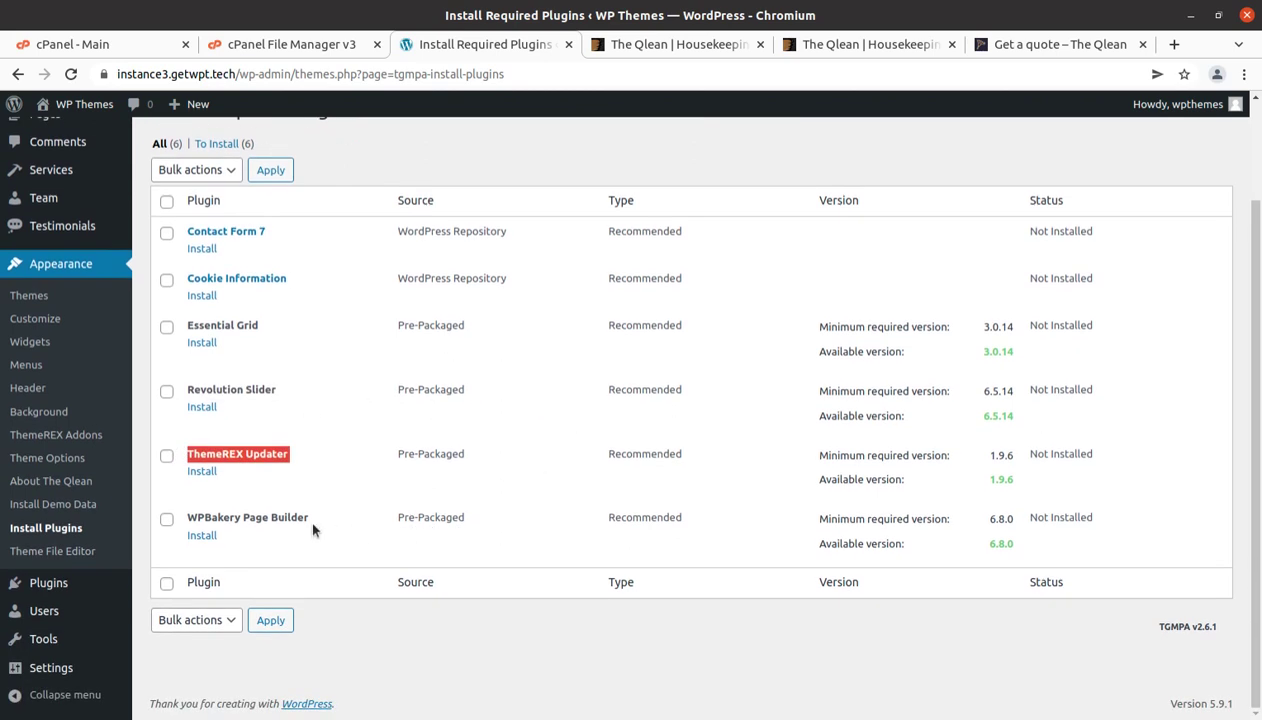
{"action": "left_click_drag", "start_coordinate": [320, 524], "coordinate": [188, 518]}
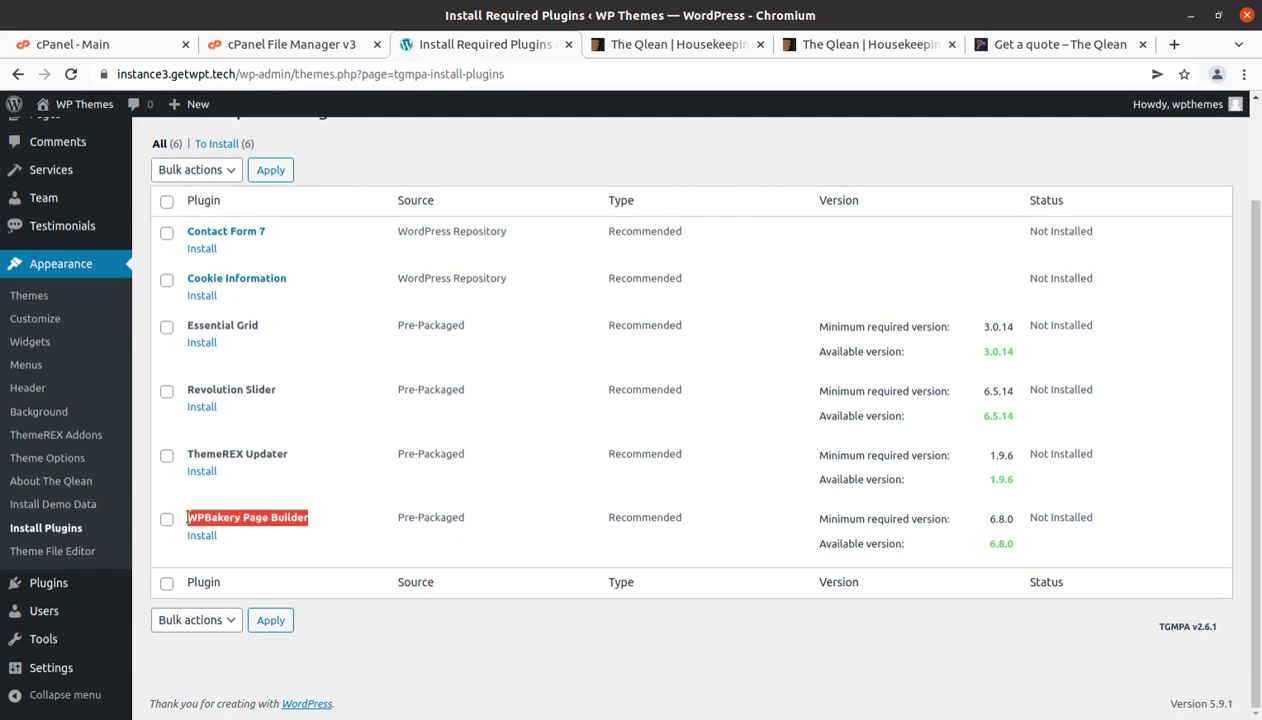
Bulk install all six listed plugins and check the installation results
{"action": "left_click", "coordinate": [166, 201]}
{"action": "left_click", "coordinate": [205, 175]}
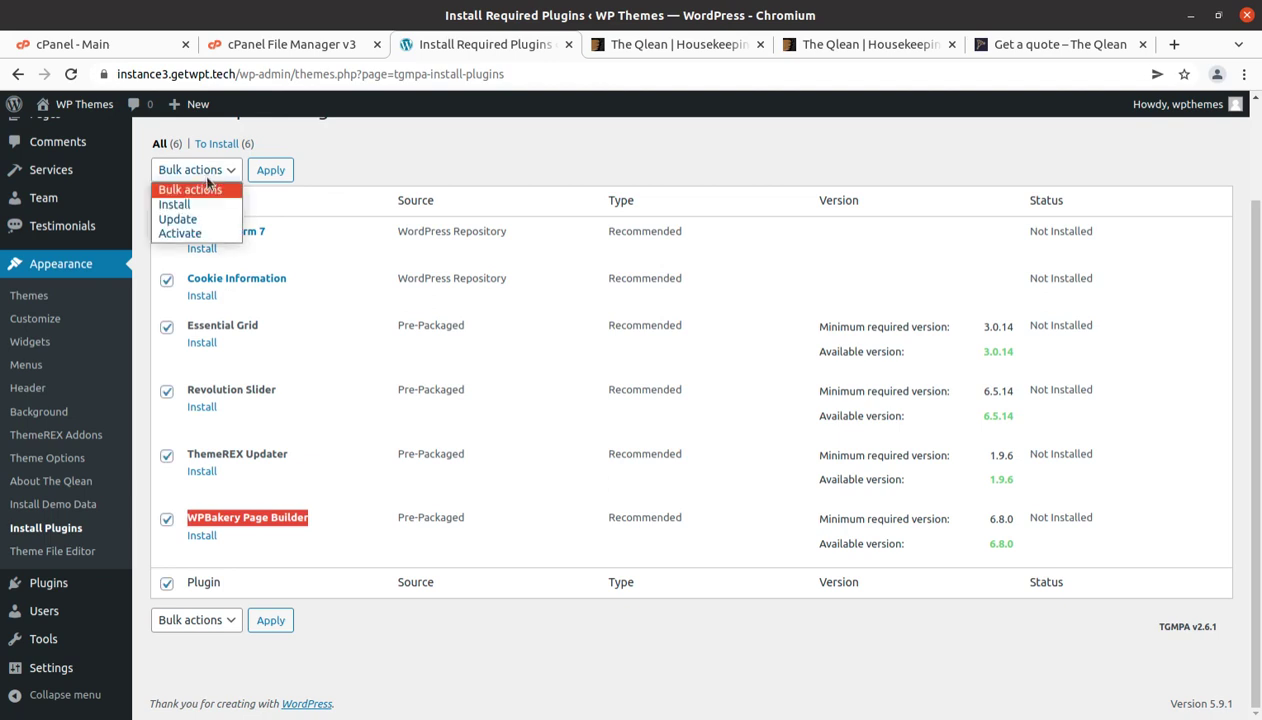
{"action": "left_click", "coordinate": [185, 205]}
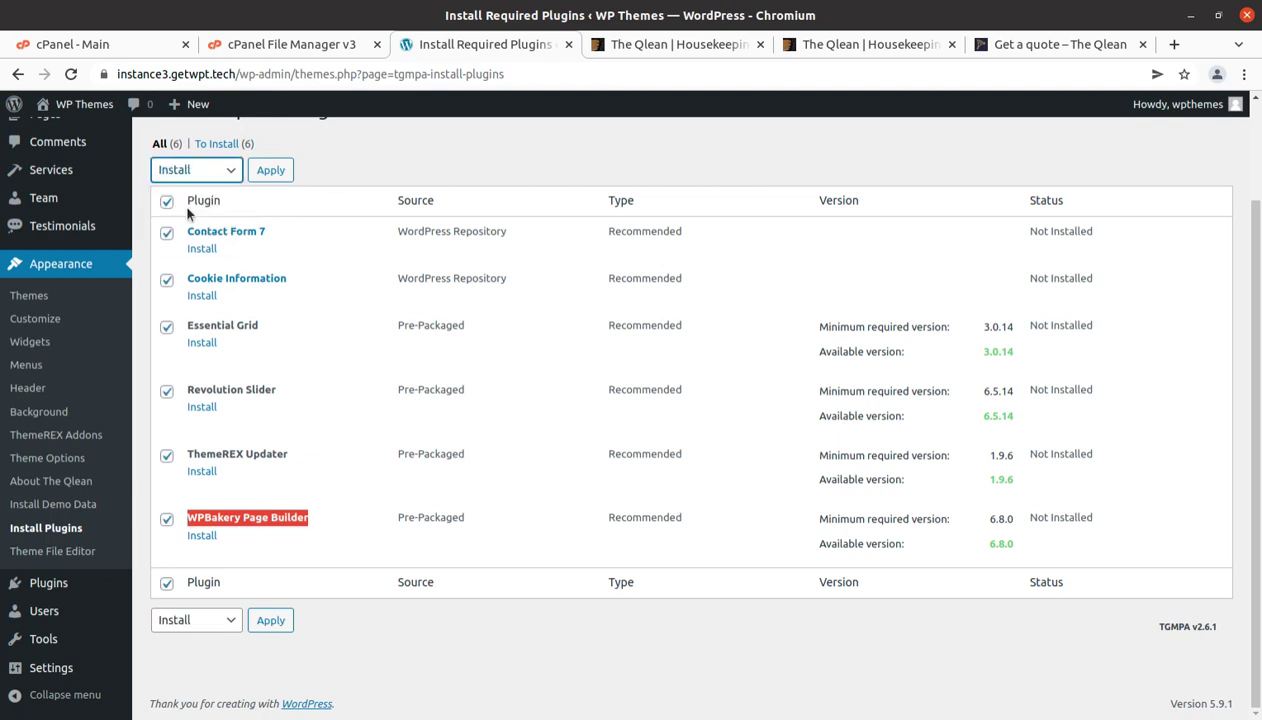
{"action": "left_click", "coordinate": [265, 176]}
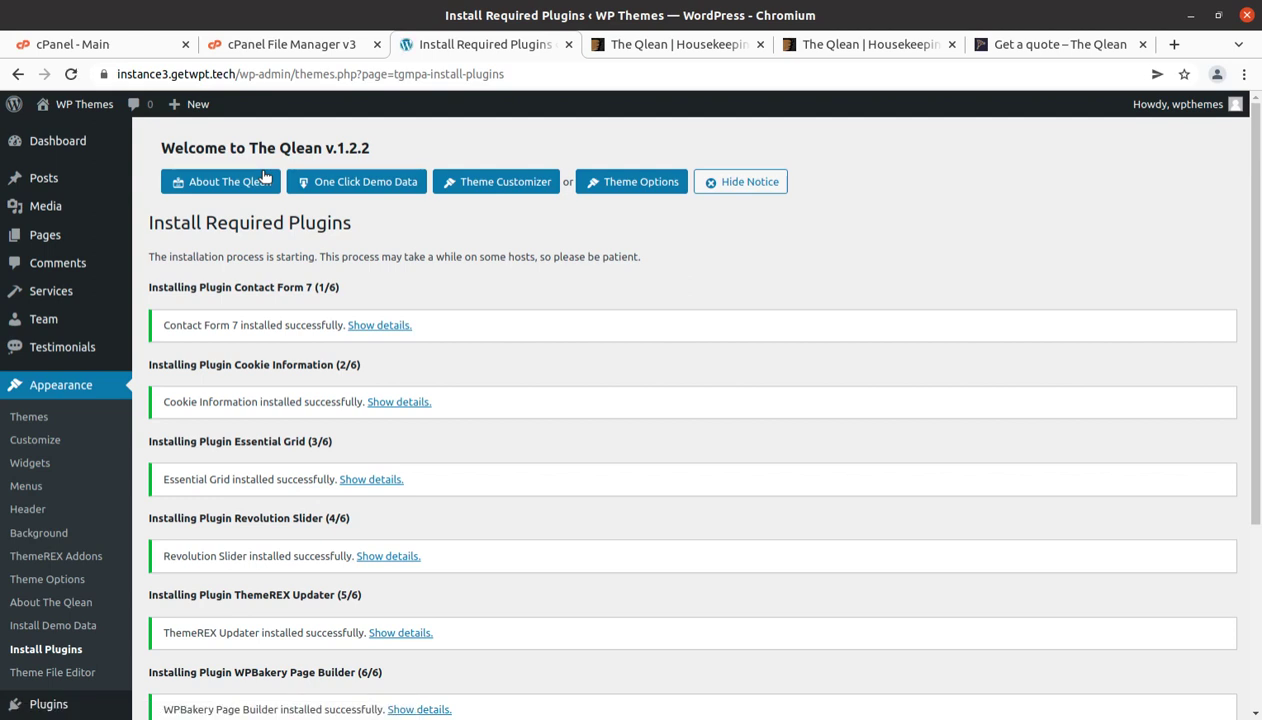
{"action": "scroll", "coordinate": [418, 227], "scroll_direction": "down", "scroll_amount": 3}
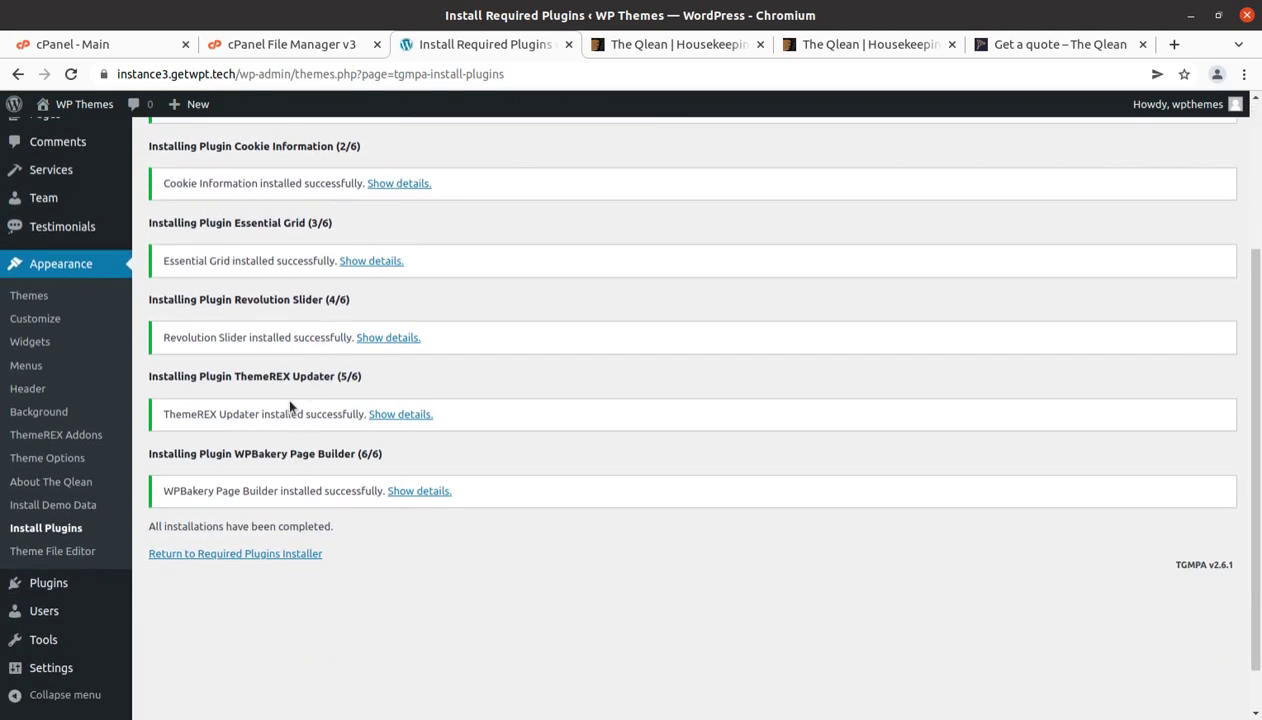
Return to the required plugins installer and bulk activate all six installed plugins
{"action": "left_click", "coordinate": [249, 556]}
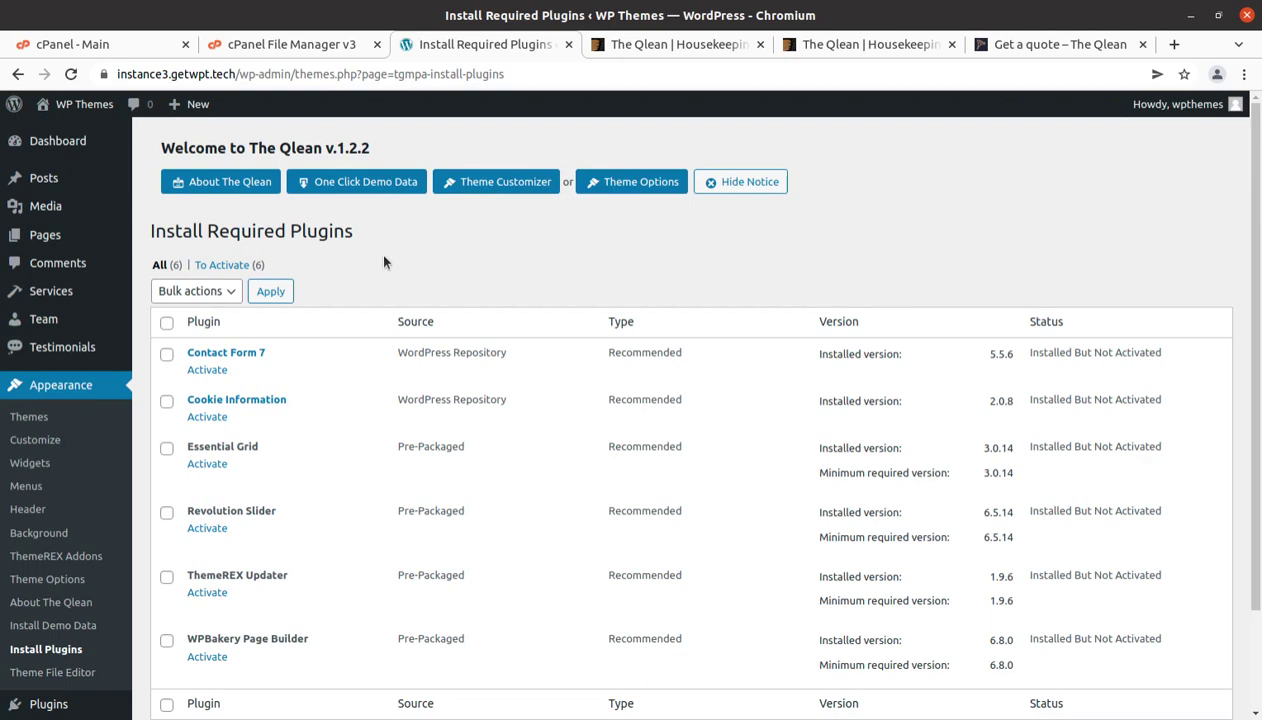
{"action": "scroll", "coordinate": [383, 262], "scroll_direction": "down", "scroll_amount": 3}
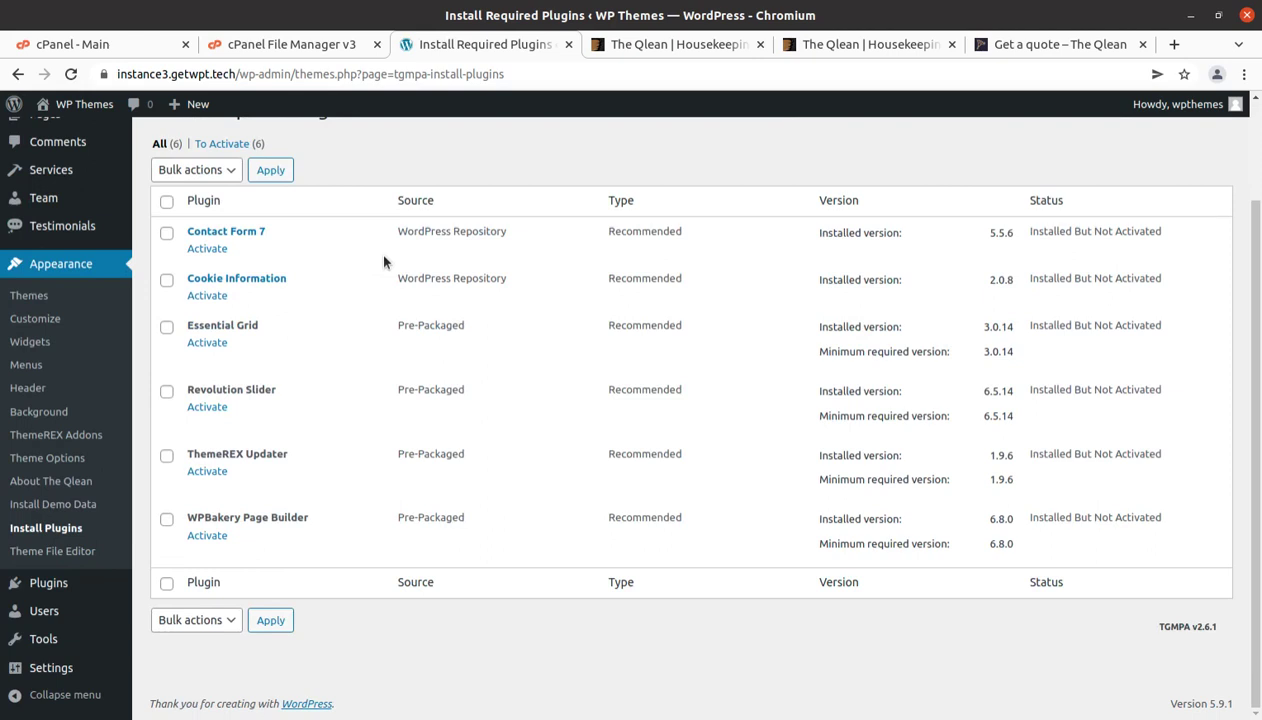
{"action": "left_click", "coordinate": [167, 204]}
{"action": "left_click", "coordinate": [212, 172]}
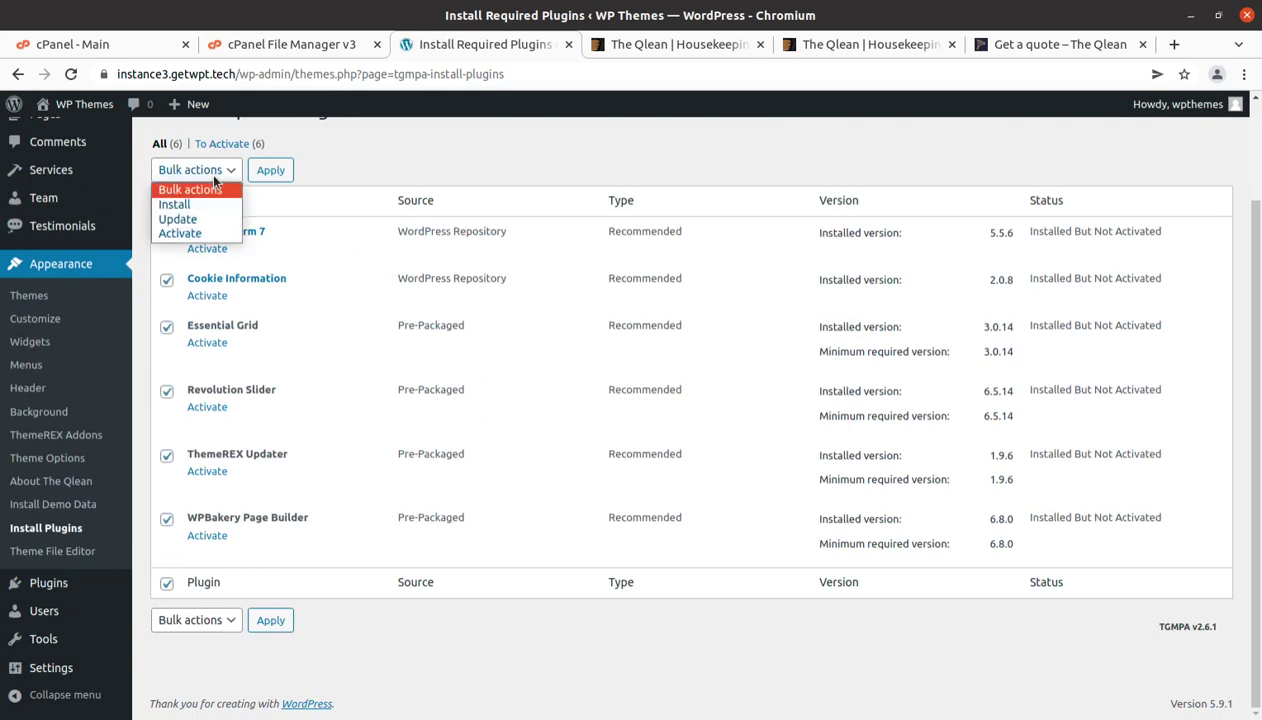
{"action": "left_click", "coordinate": [206, 234]}
{"action": "left_click", "coordinate": [263, 176]}
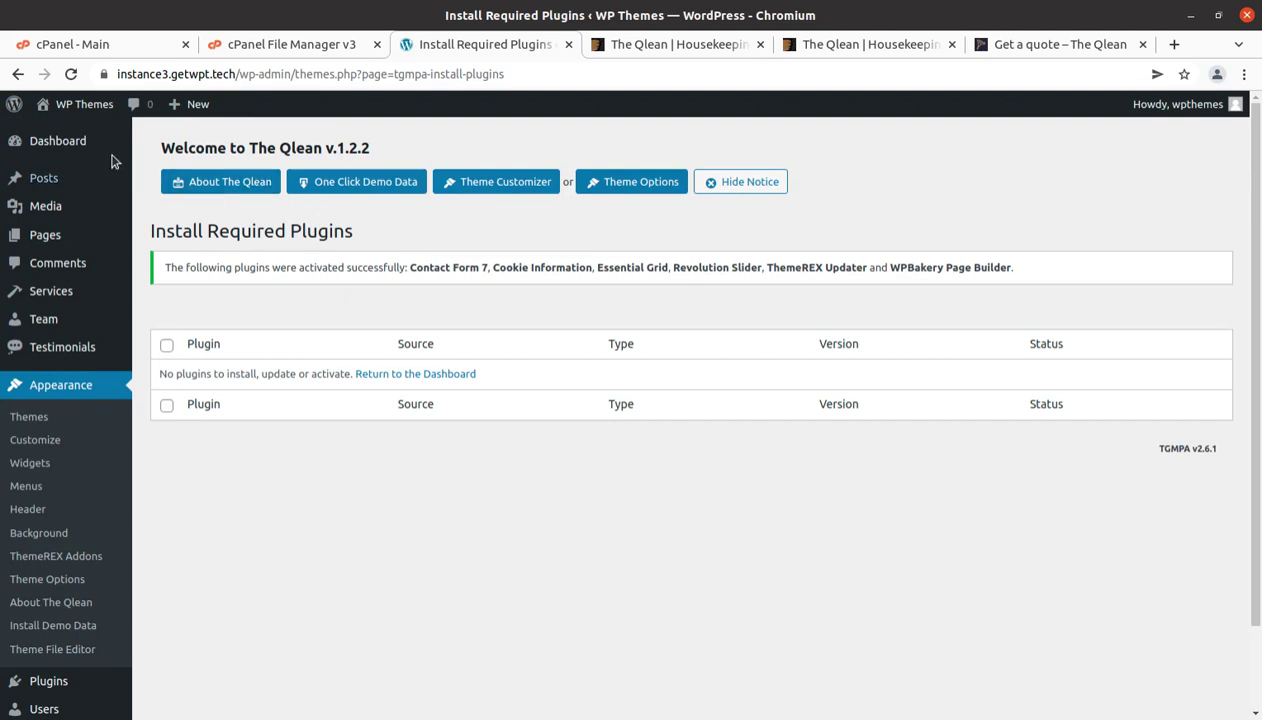
Go to the WordPress dashboard and open the site's front end in a separate browser tab
{"action": "left_click", "coordinate": [71, 145]}
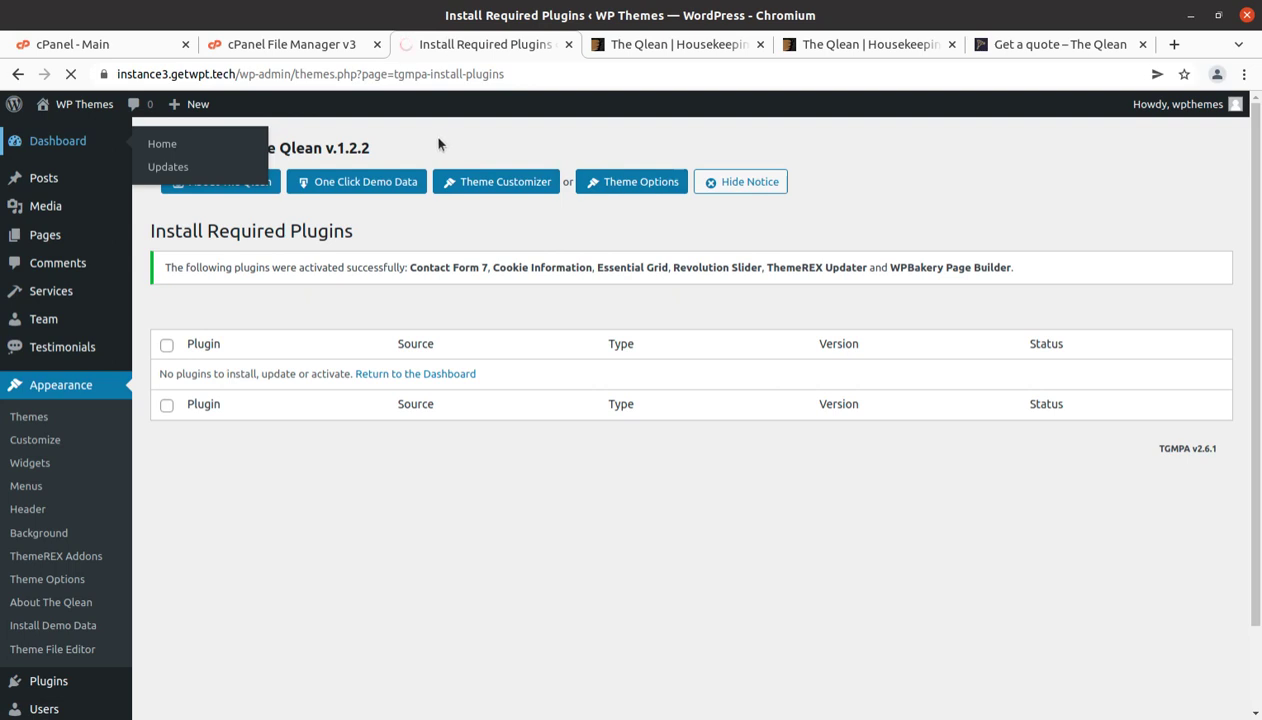
{"action": "mouse_move", "coordinate": [94, 112]}
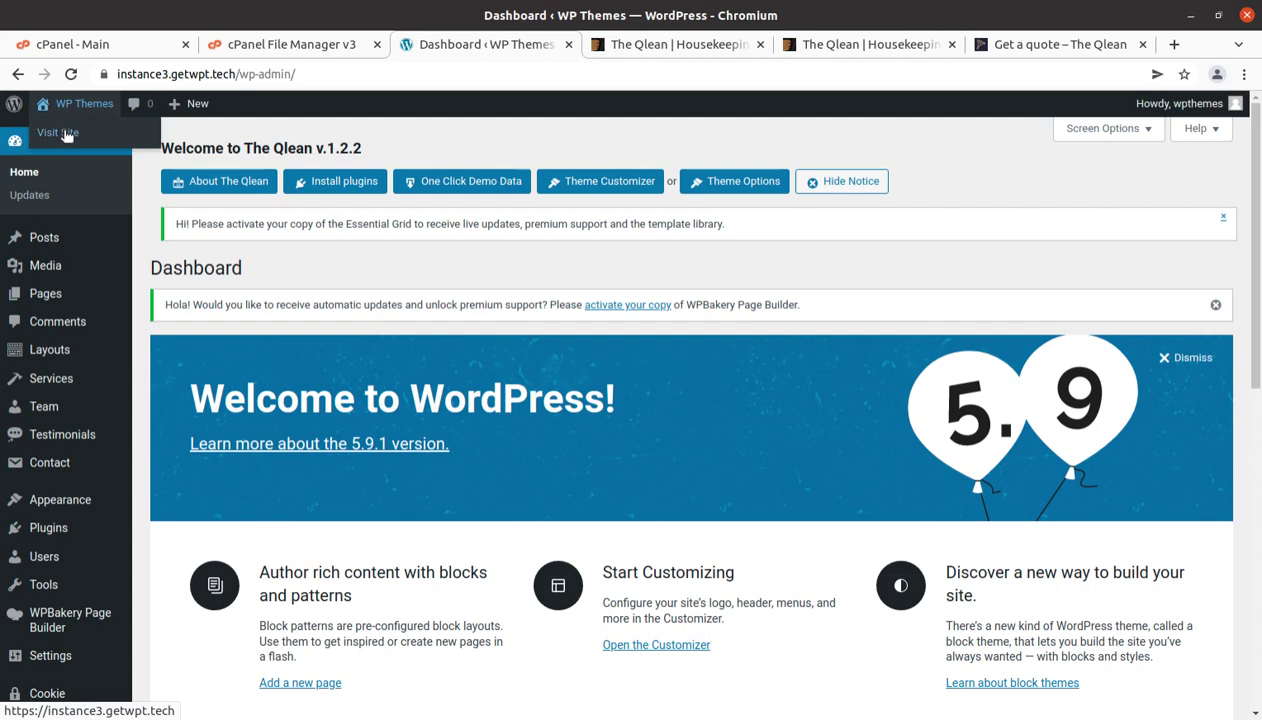
{"action": "middle_click", "coordinate": [66, 135]}
{"action": "left_click", "coordinate": [524, 46]}
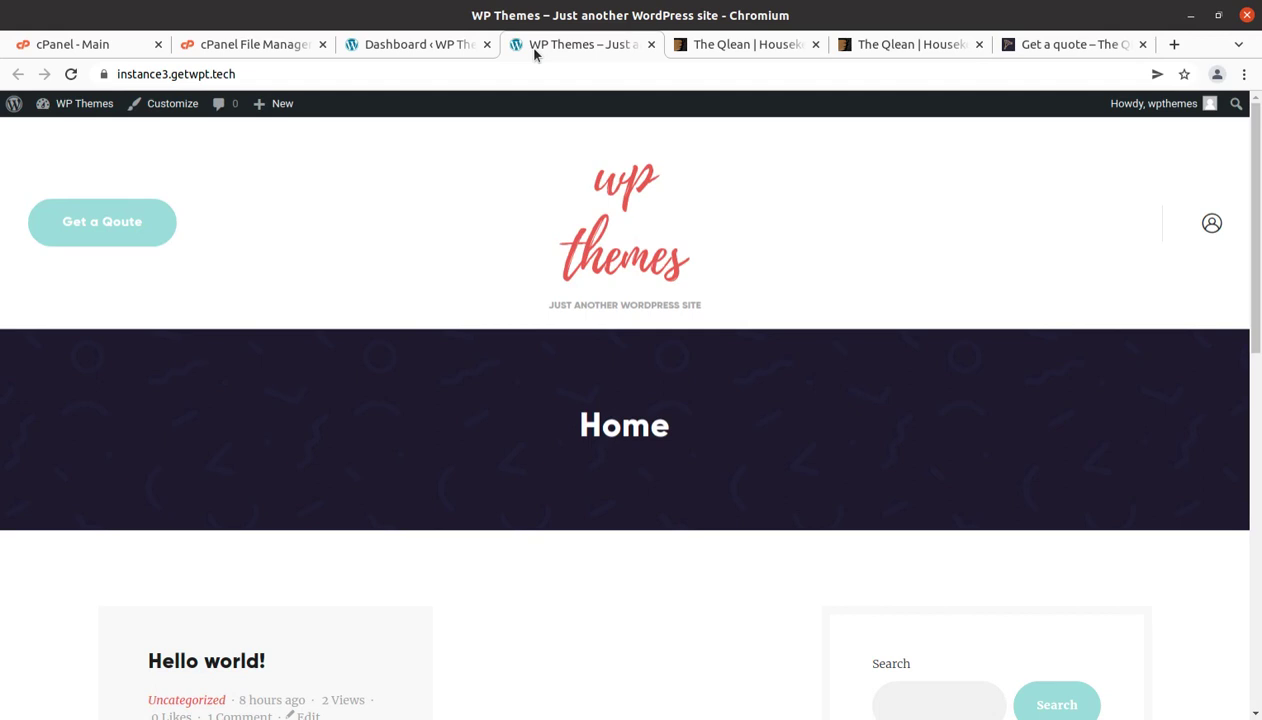
Compare the site's current home page with The Qlean demo and ThemeForest preview pages
{"action": "key", "text": "ctrl+9"}
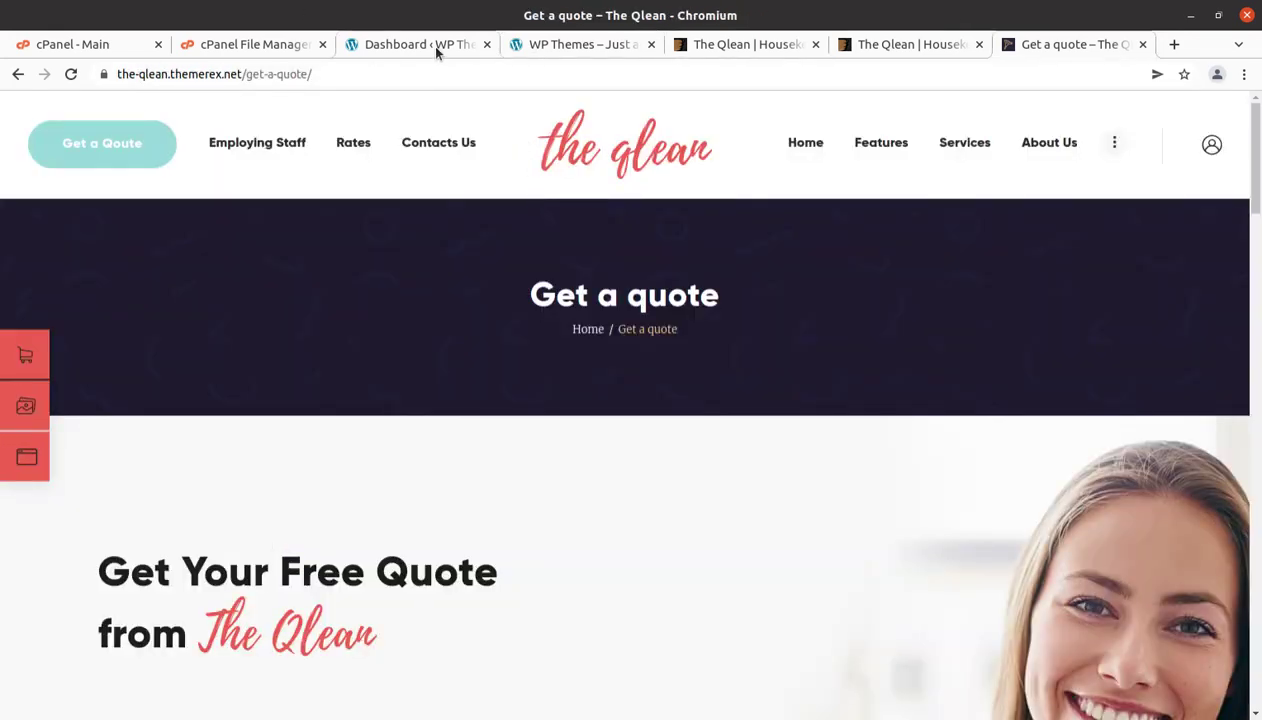
{"action": "left_click", "coordinate": [584, 48]}
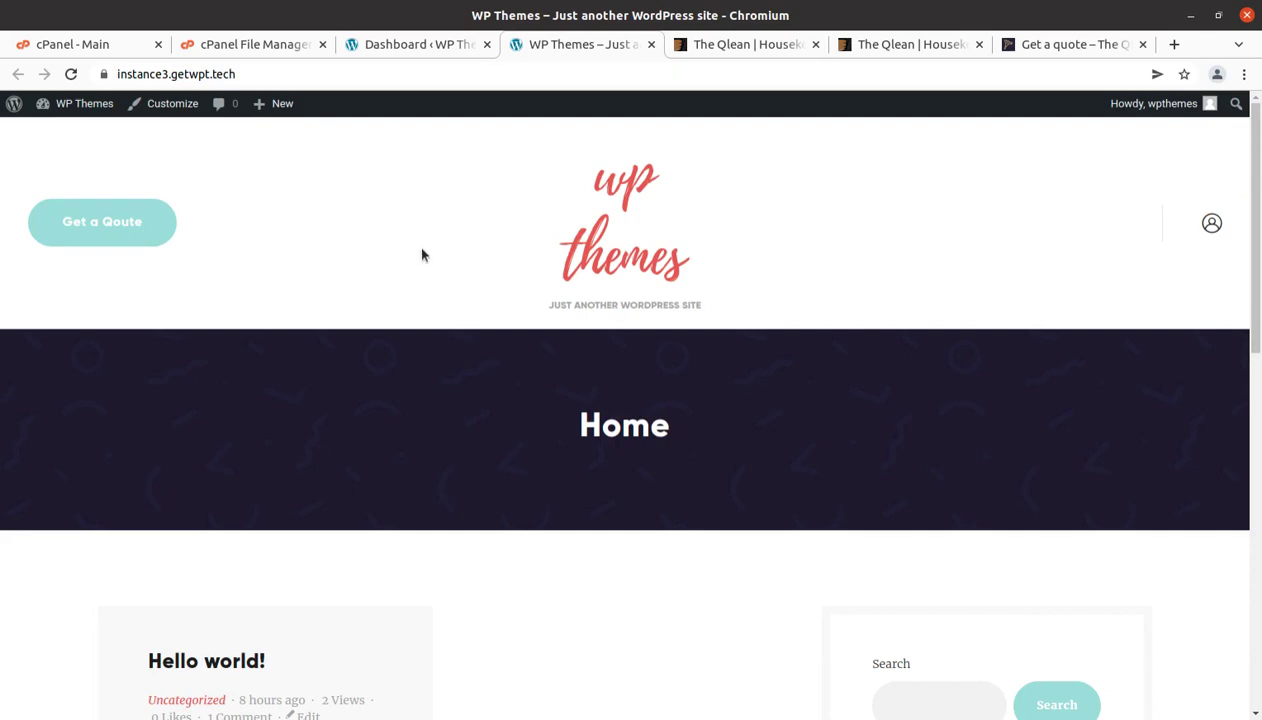
{"action": "scroll", "coordinate": [422, 255], "scroll_direction": "down", "scroll_amount": 7}
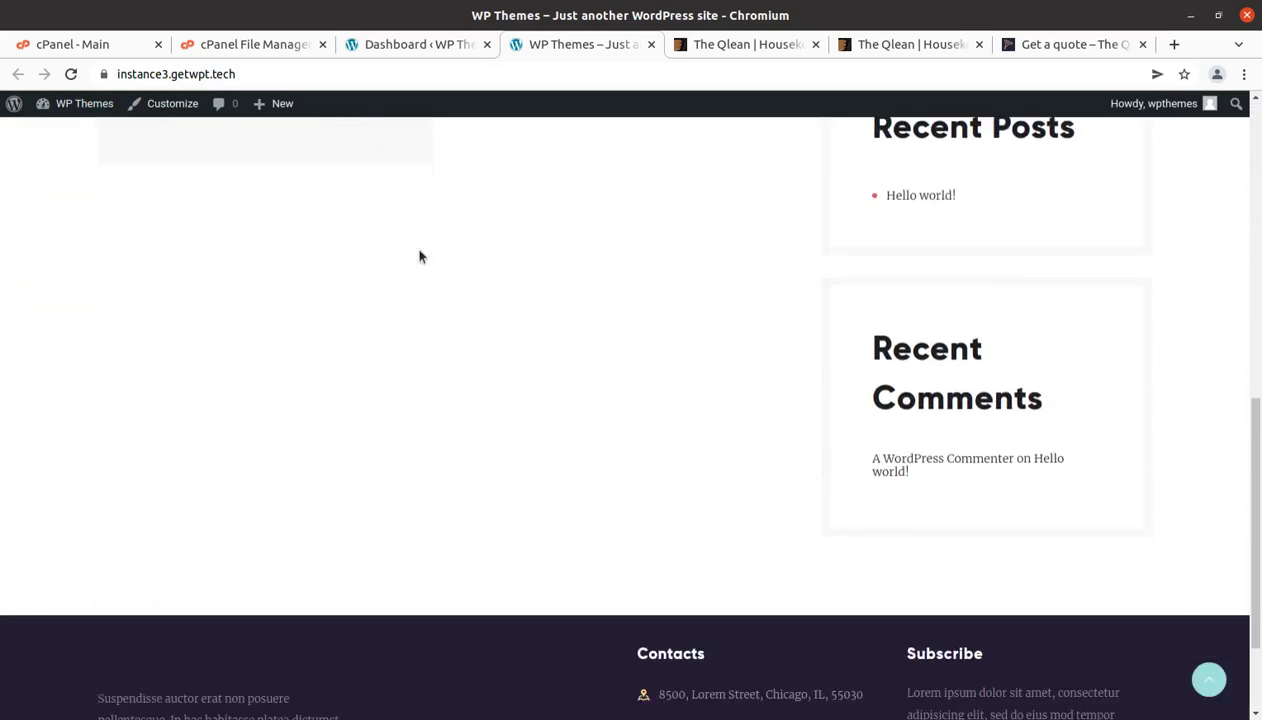
{"action": "scroll", "coordinate": [420, 256], "scroll_direction": "down", "scroll_amount": 2}
{"action": "scroll", "coordinate": [420, 256], "scroll_direction": "up", "scroll_amount": 2}
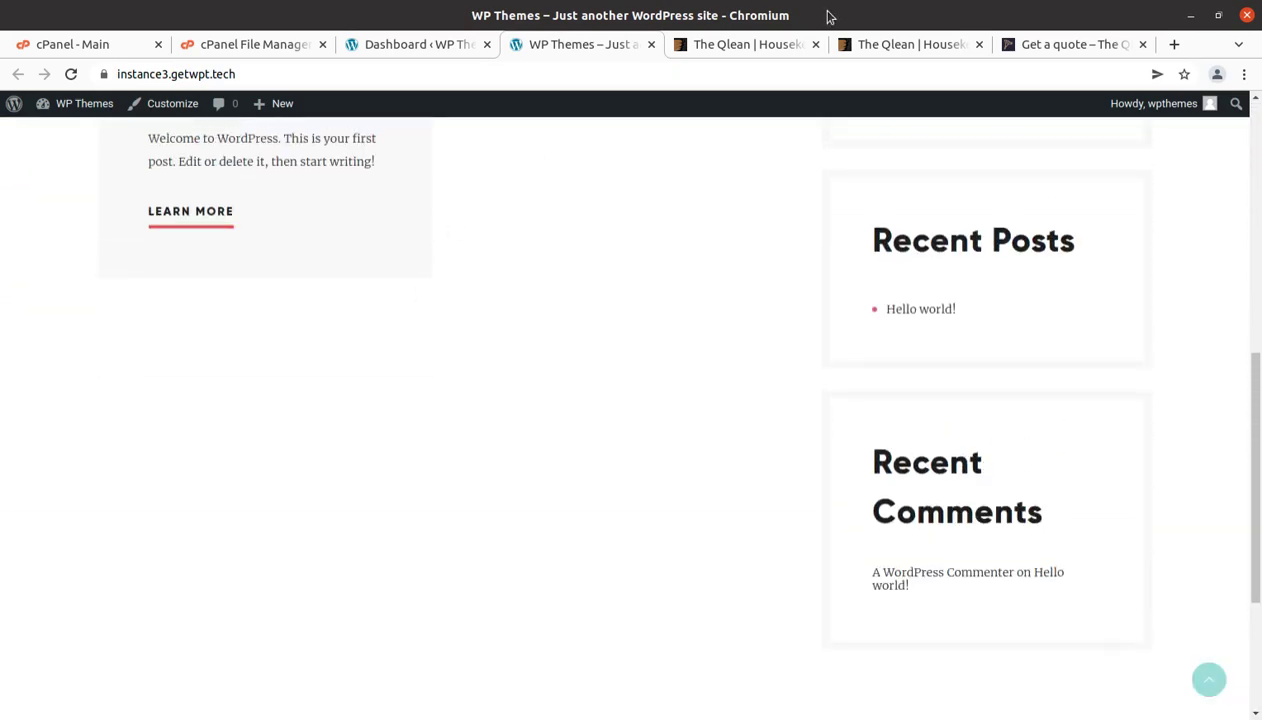
{"action": "left_click", "coordinate": [921, 45]}
{"action": "left_click", "coordinate": [1056, 44]}
{"action": "left_click", "coordinate": [928, 45]}
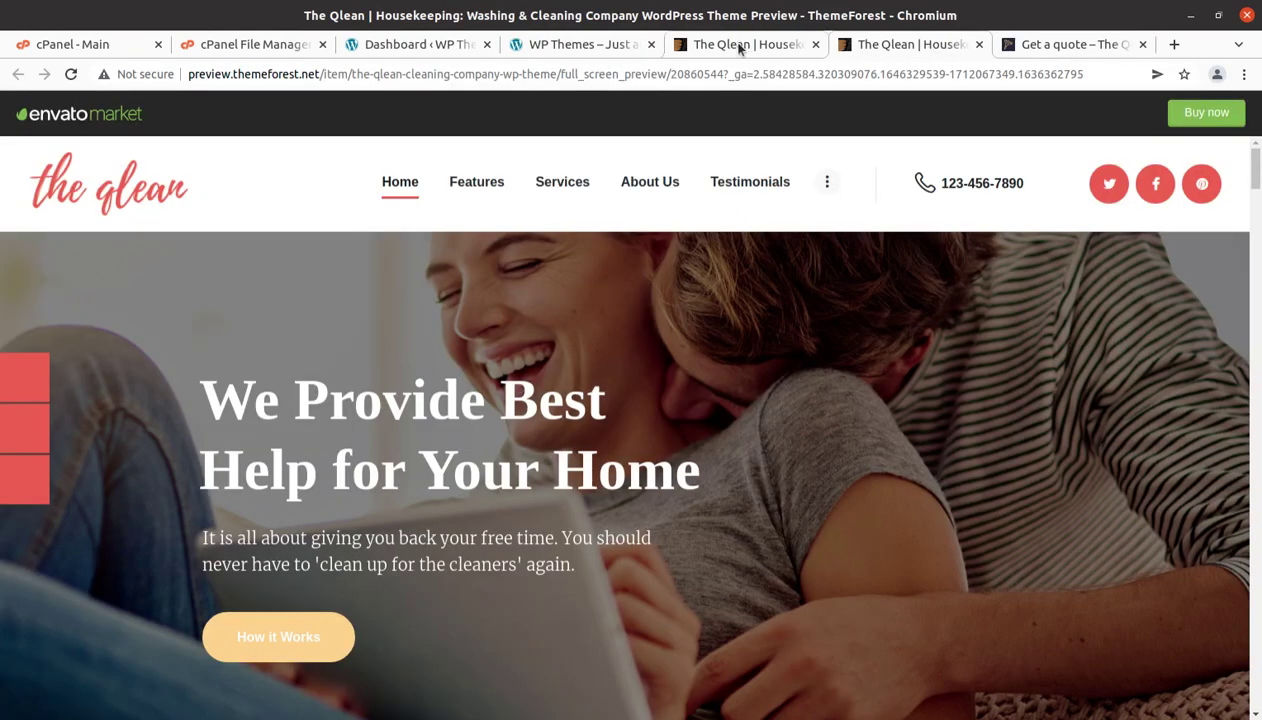
{"action": "left_click", "coordinate": [734, 45]}
{"action": "left_click", "coordinate": [601, 47]}
Open the One Click Demo Data importer from the WordPress dashboard and examine its import options
{"action": "left_click", "coordinate": [431, 45]}
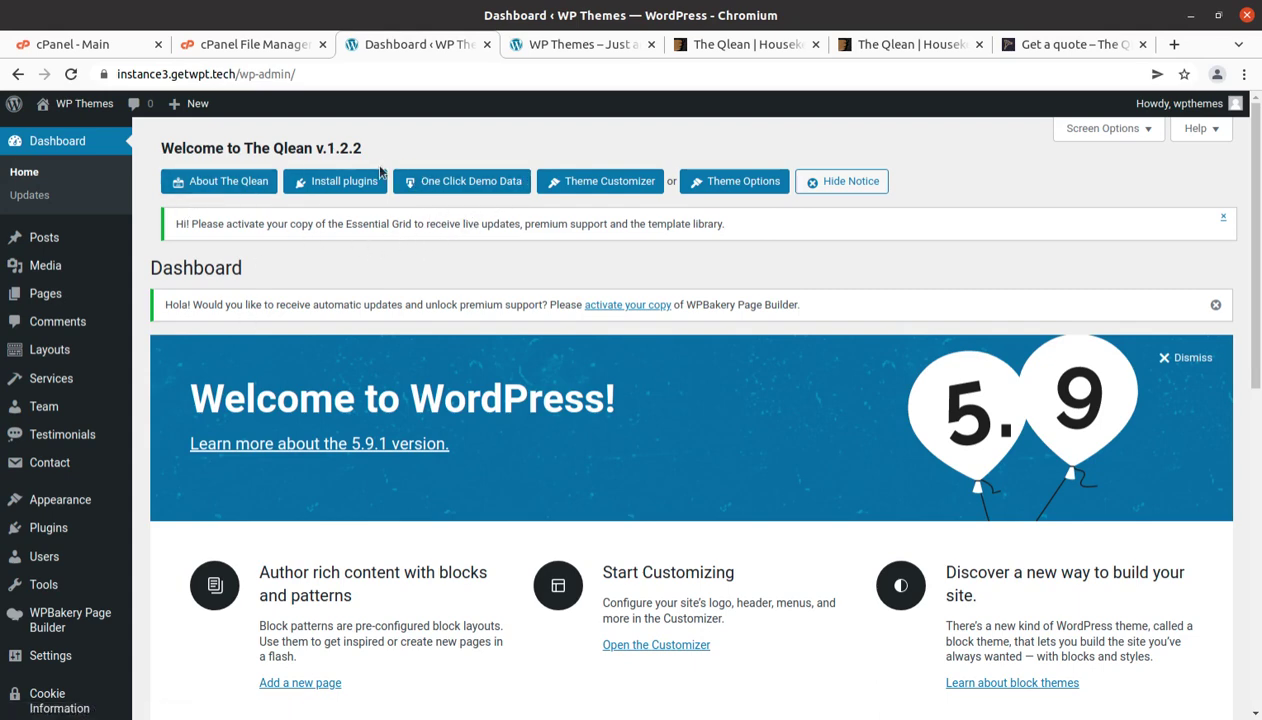
{"action": "left_click", "coordinate": [424, 184]}
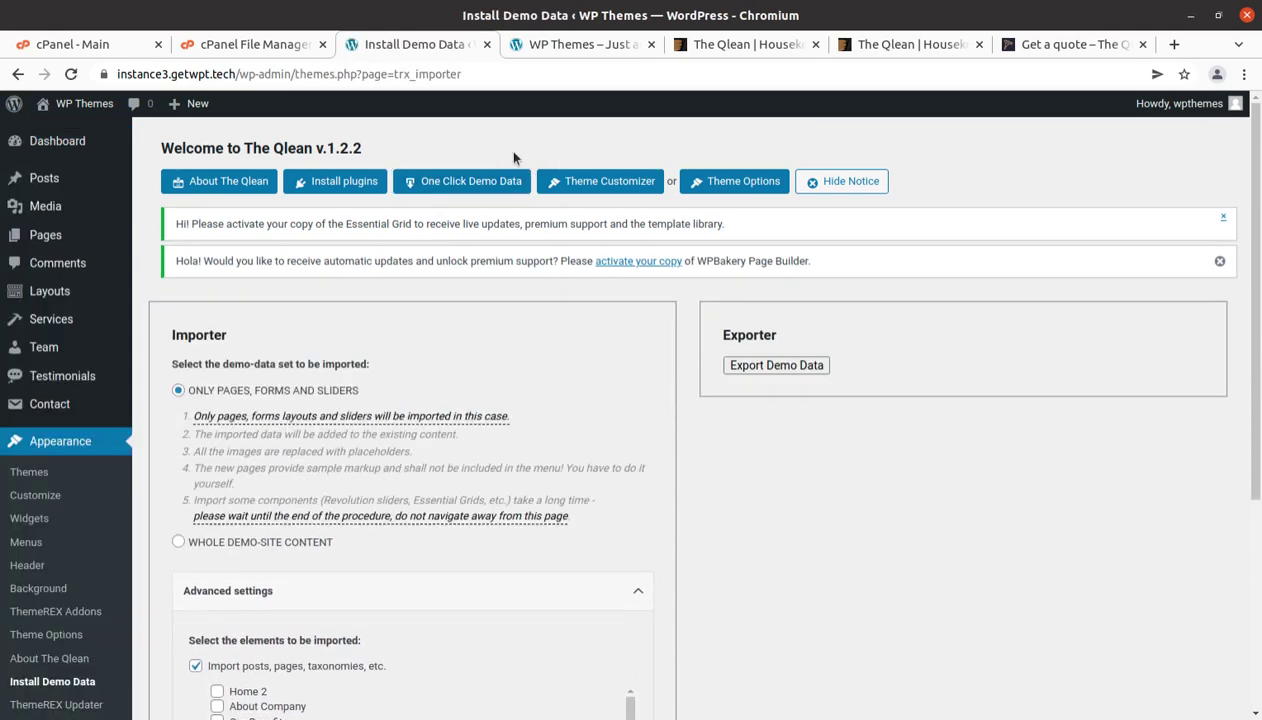
{"action": "scroll", "coordinate": [312, 248], "scroll_direction": "down", "scroll_amount": 3}
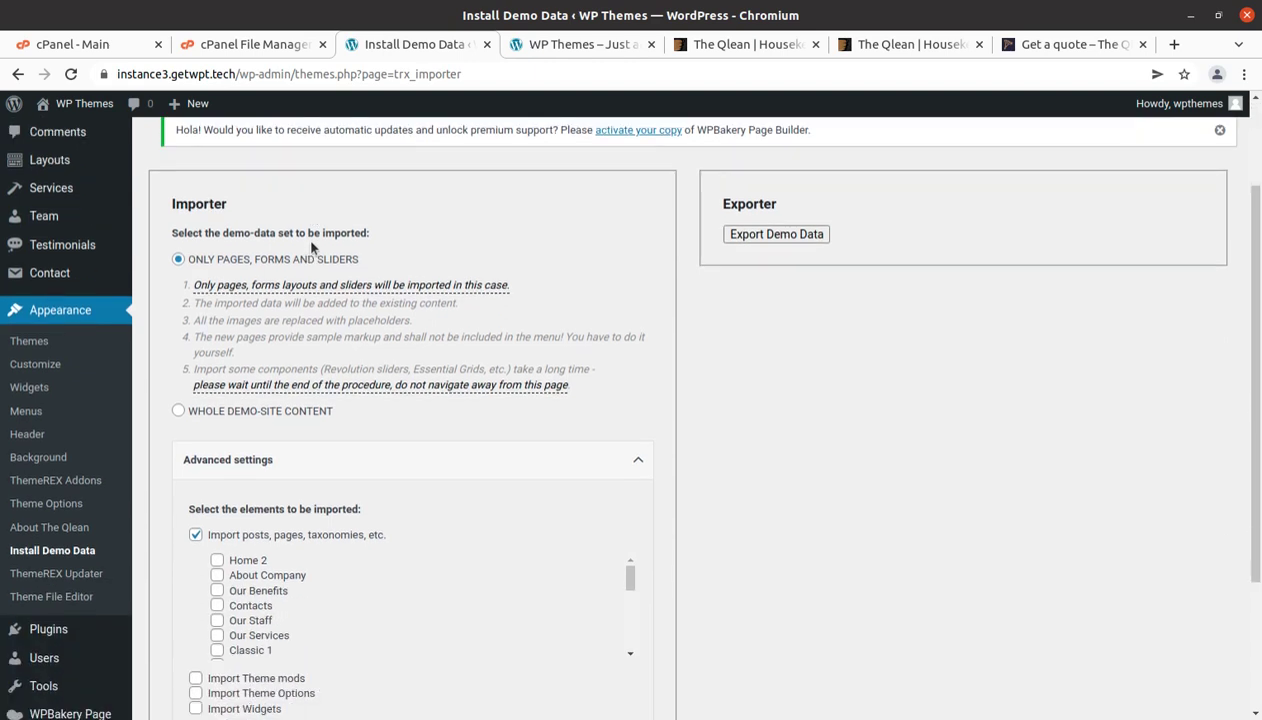
{"action": "scroll", "coordinate": [466, 310], "scroll_direction": "down", "scroll_amount": 4}
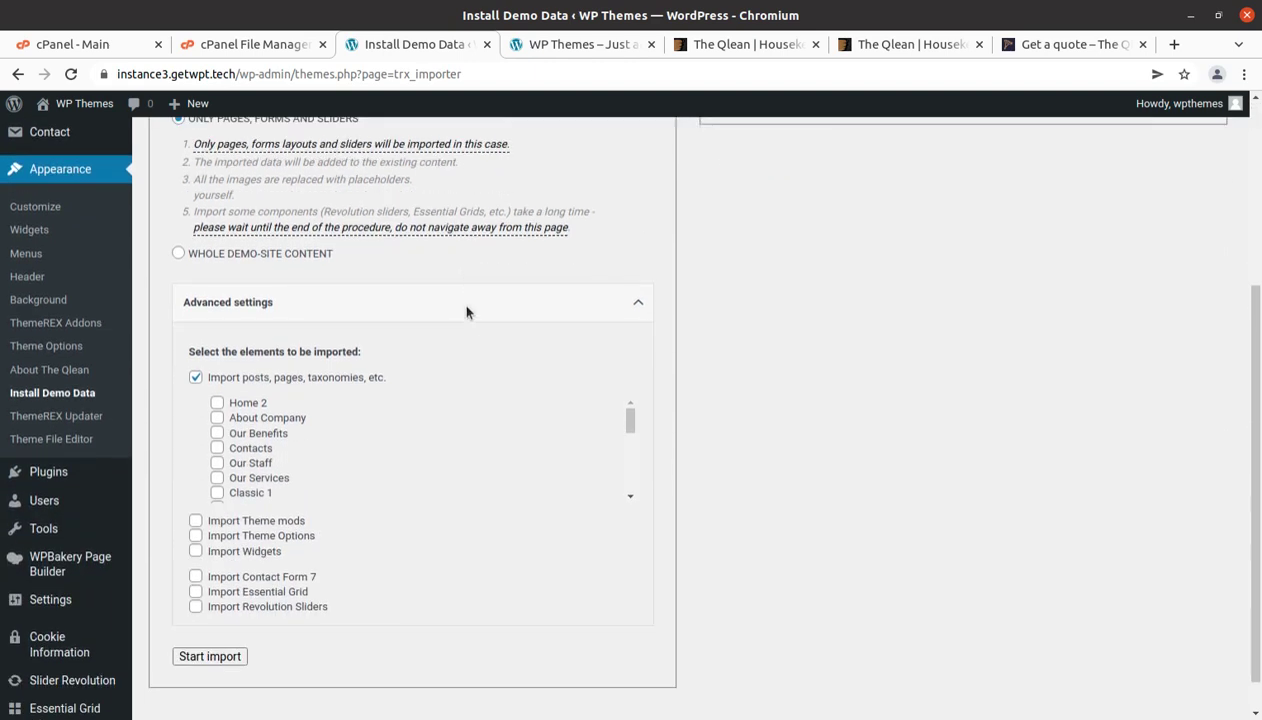
{"action": "scroll", "coordinate": [459, 301], "scroll_direction": "up", "scroll_amount": 5}
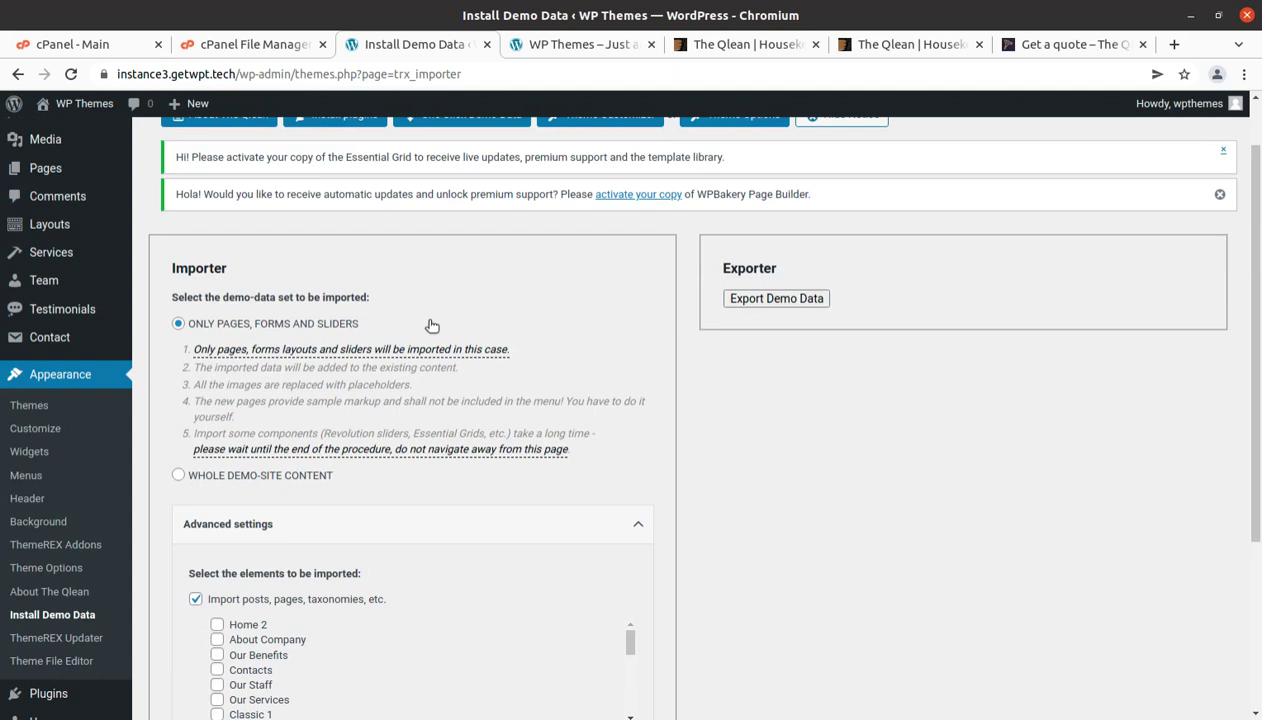
{"action": "scroll", "coordinate": [431, 326], "scroll_direction": "down", "scroll_amount": 2}
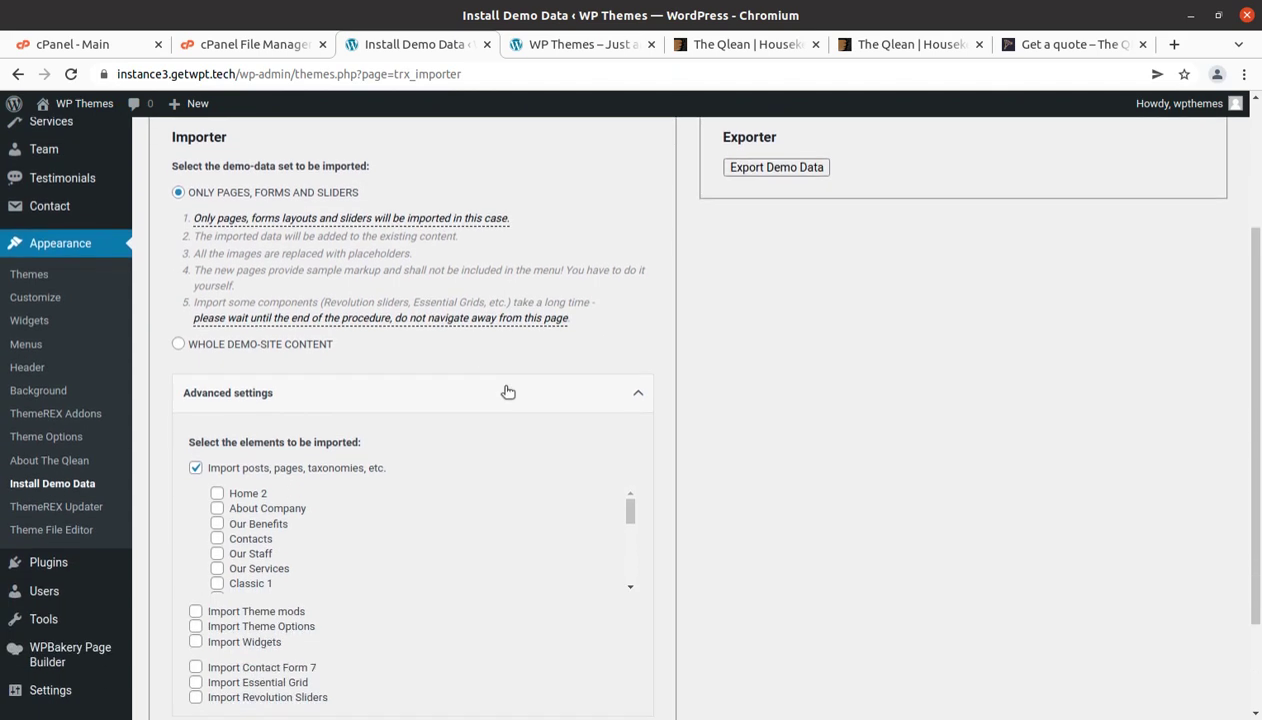
Start importing the whole demo-site content with all advanced elements selected, accepting that the old data is erased
{"action": "left_click", "coordinate": [177, 345]}
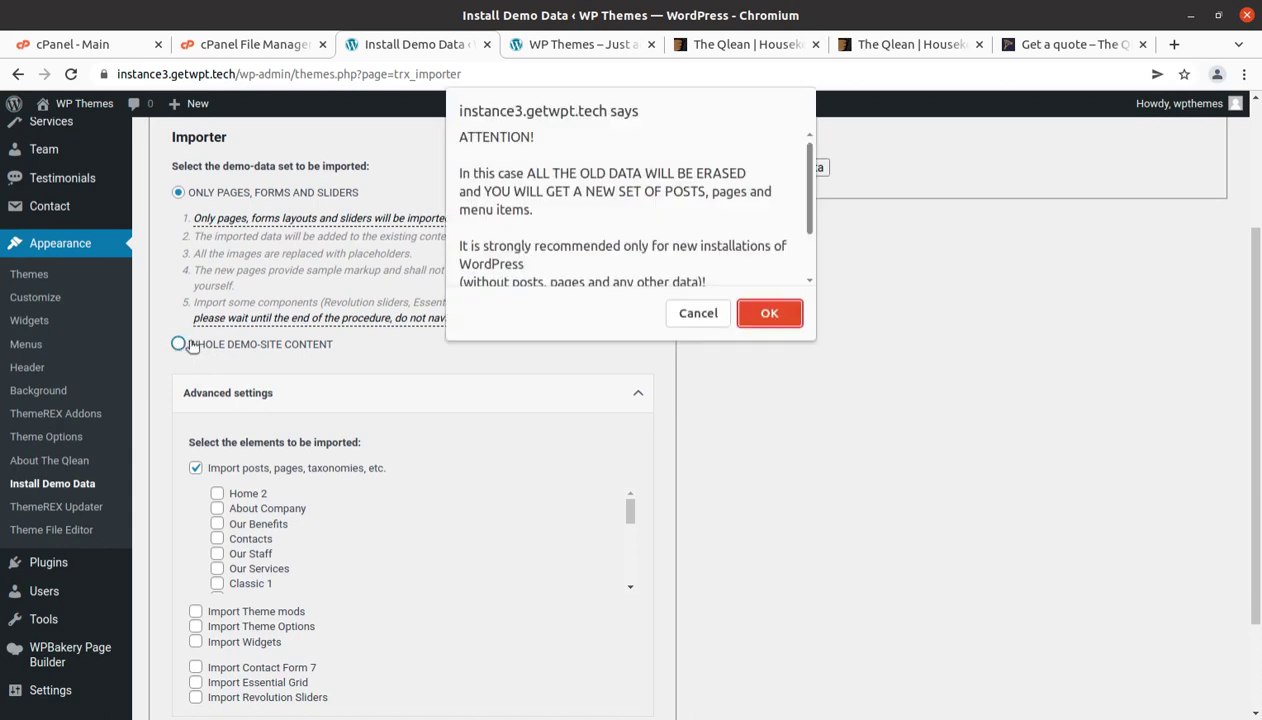
{"action": "left_click", "coordinate": [770, 316]}
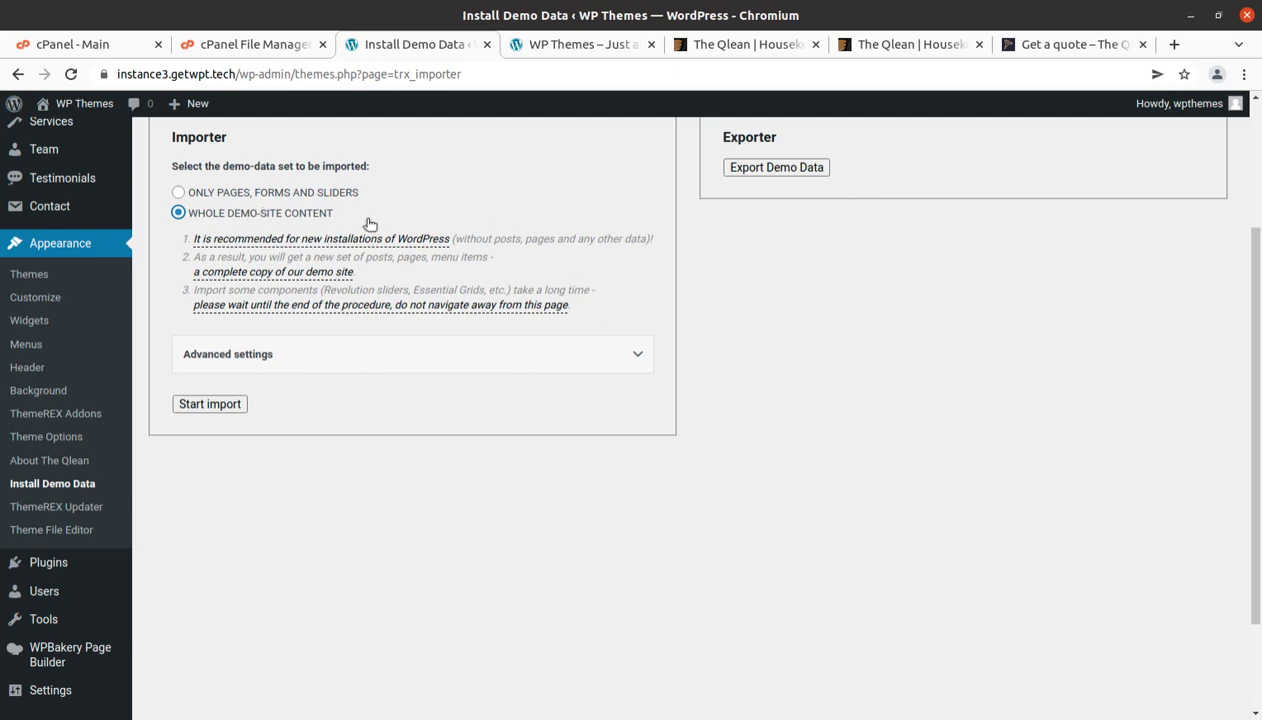
{"action": "left_click_drag", "start_coordinate": [322, 222], "coordinate": [183, 219]}
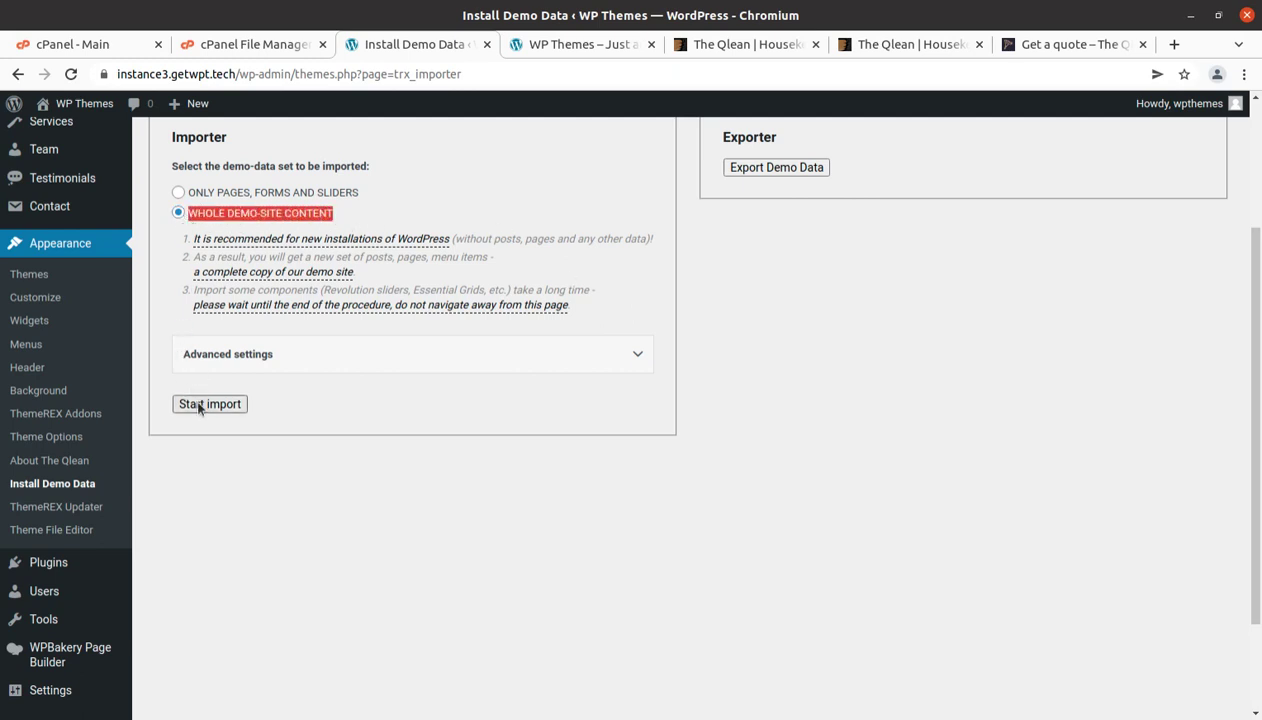
{"action": "left_click", "coordinate": [336, 364]}
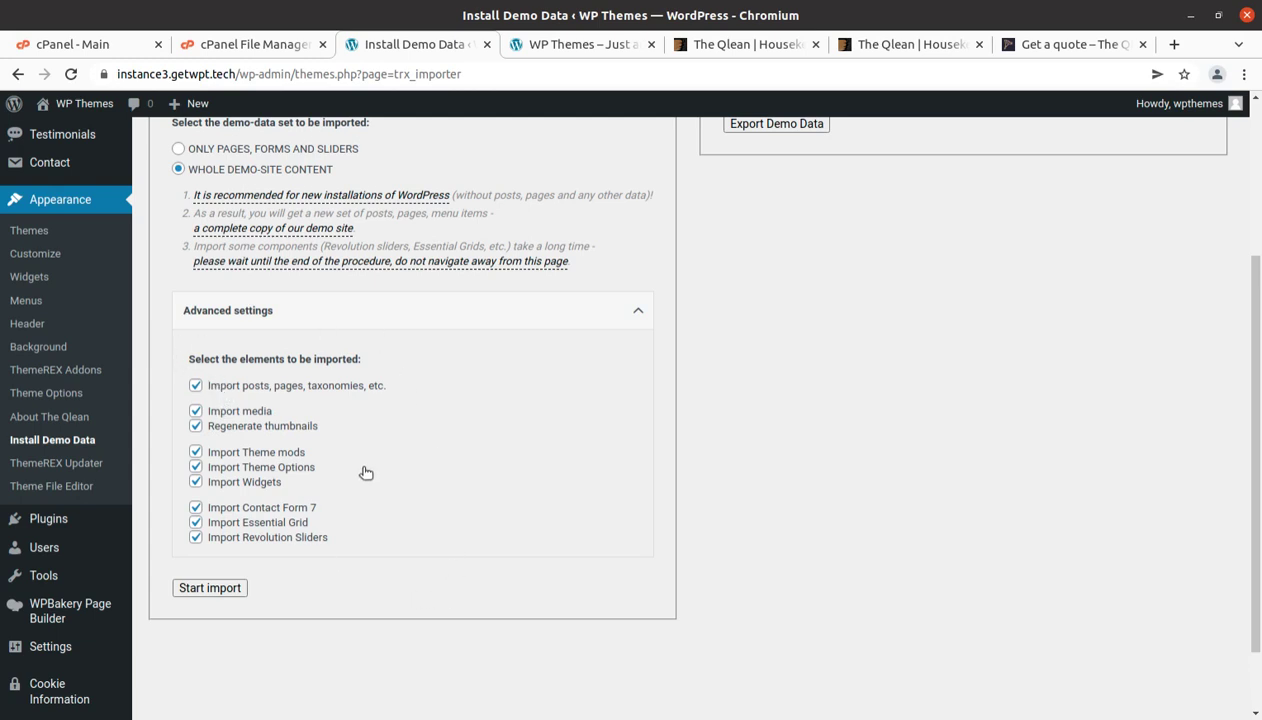
{"action": "left_click", "coordinate": [224, 588]}
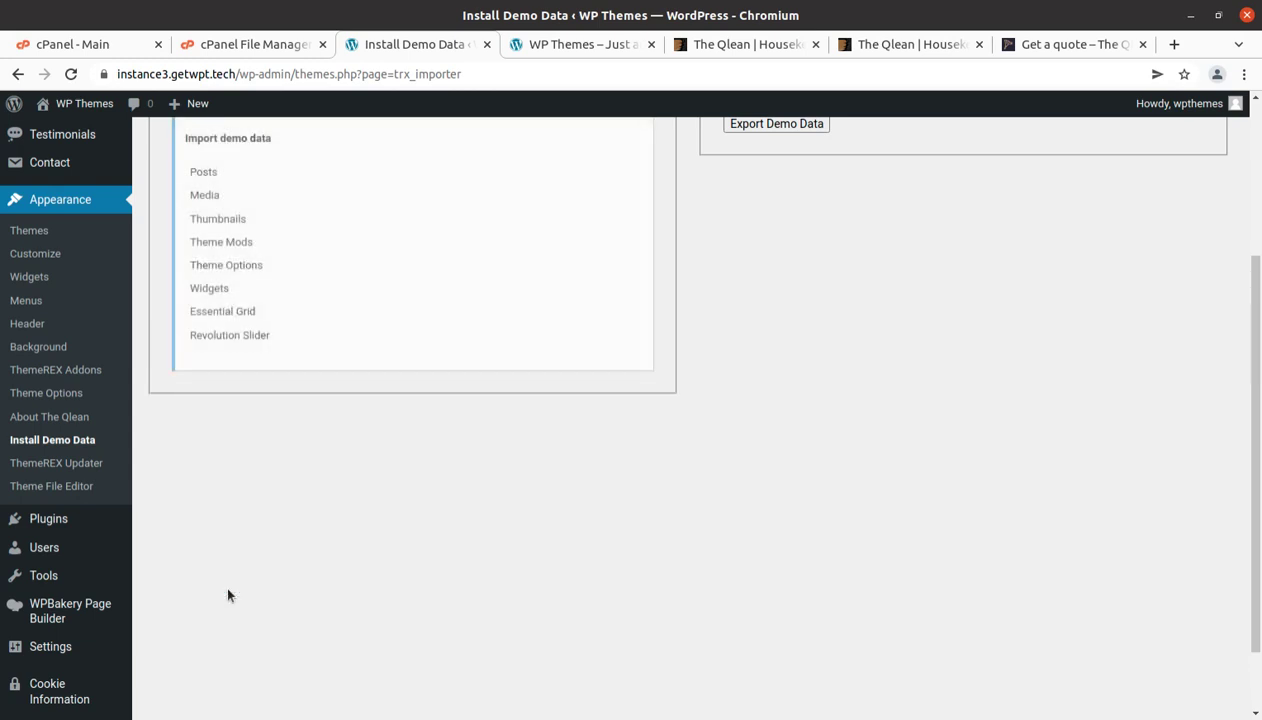
Check the demo import's progress and reload the Media Library to inspect the imported media
{"action": "scroll", "coordinate": [232, 590], "scroll_direction": "up", "scroll_amount": 3}
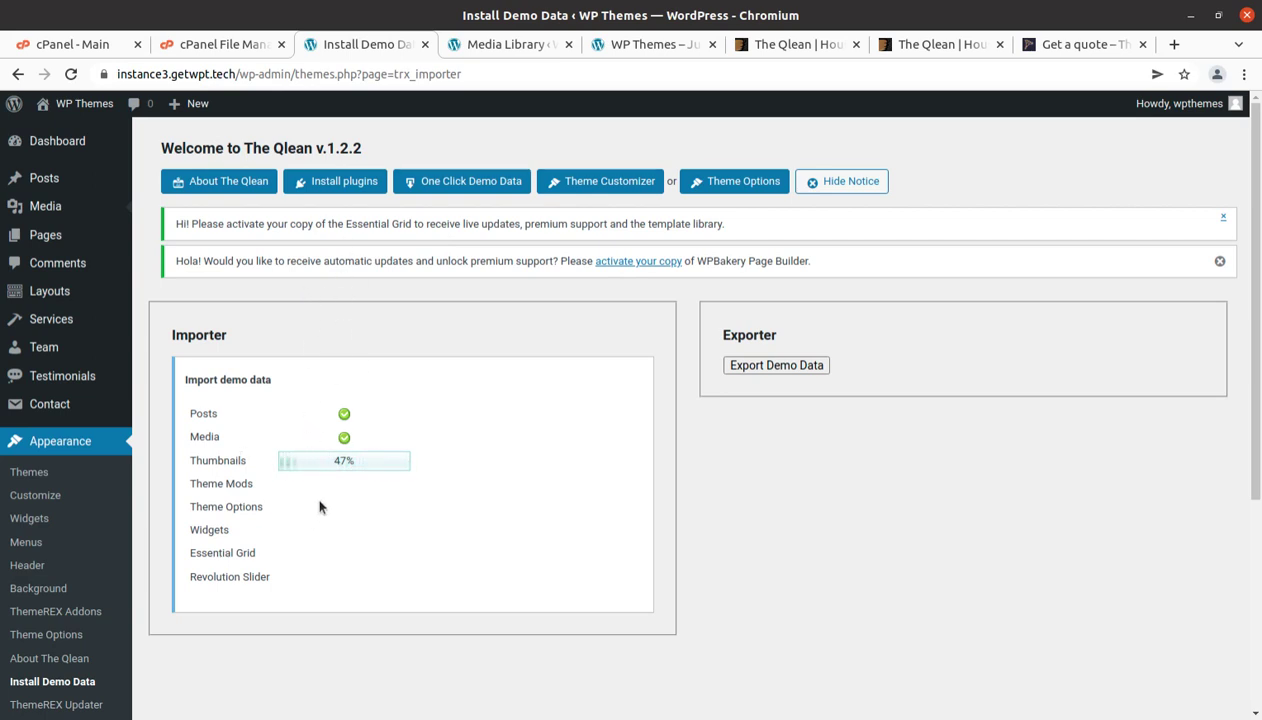
{"action": "left_click", "coordinate": [505, 44]}
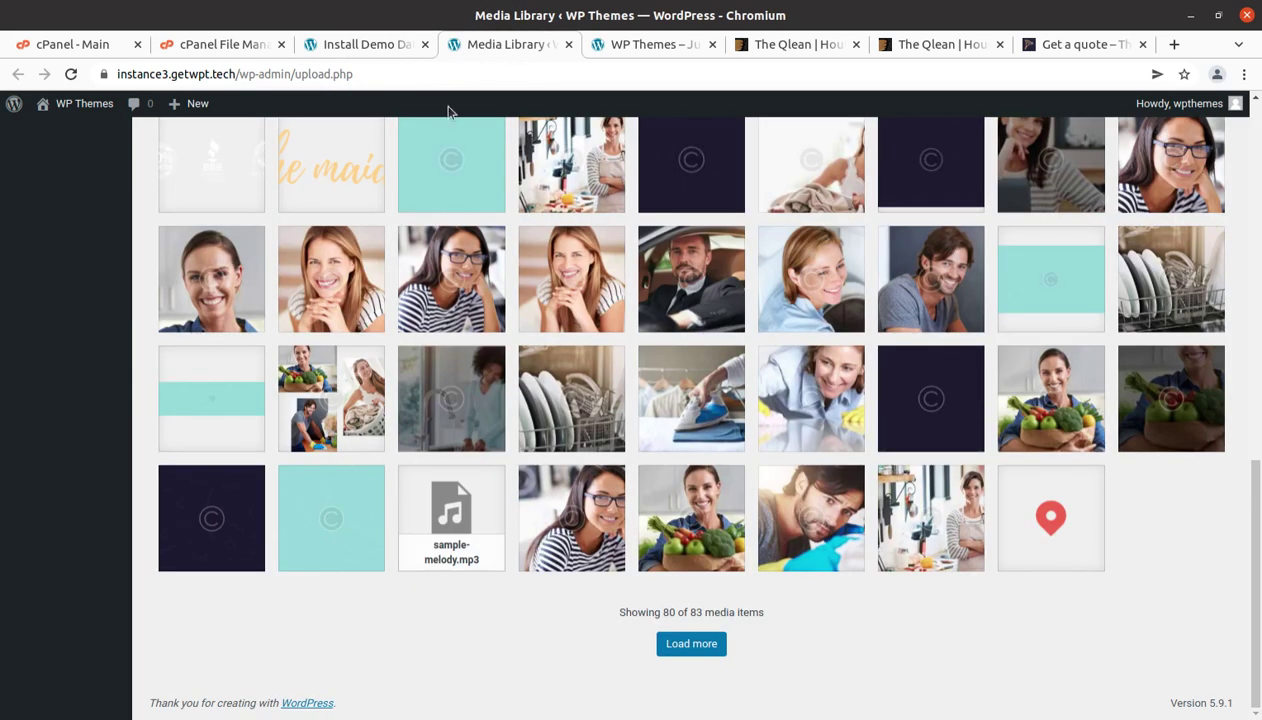
{"action": "left_click", "coordinate": [72, 74]}
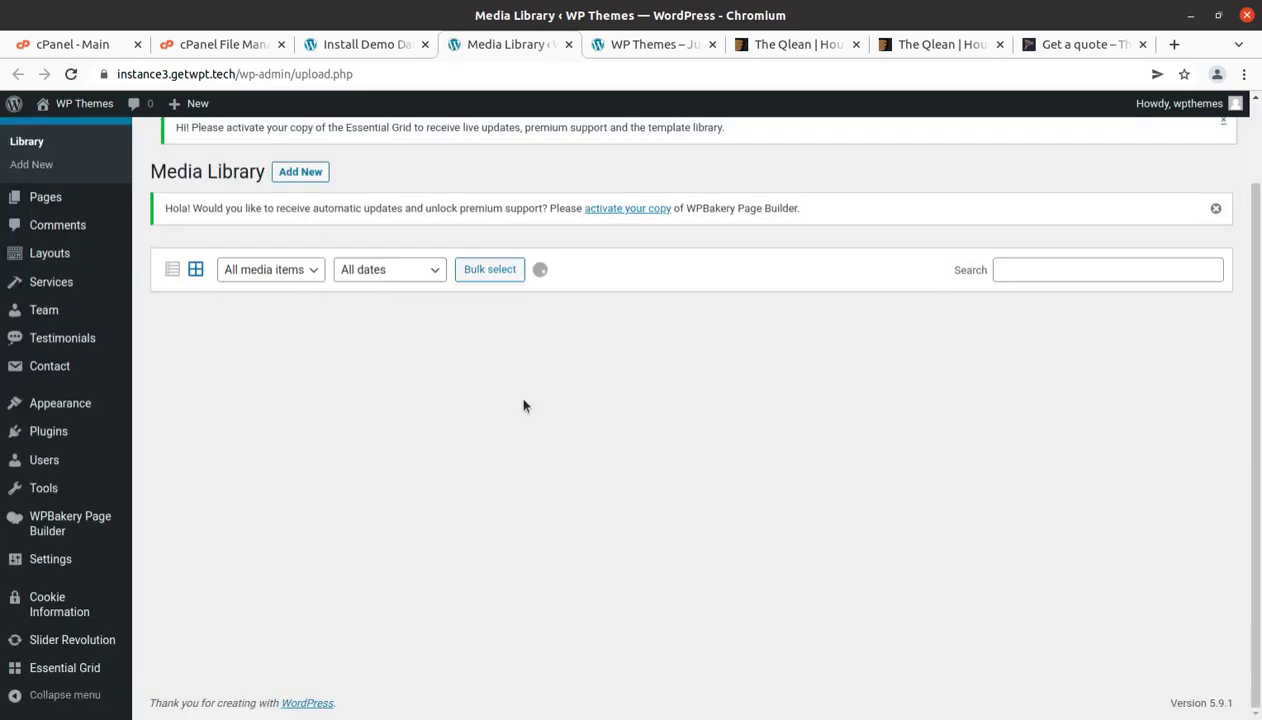
Examine the imported files in the Media Library and return to the demo importer to check its progress
{"action": "scroll", "coordinate": [524, 405], "scroll_direction": "down", "scroll_amount": 10}
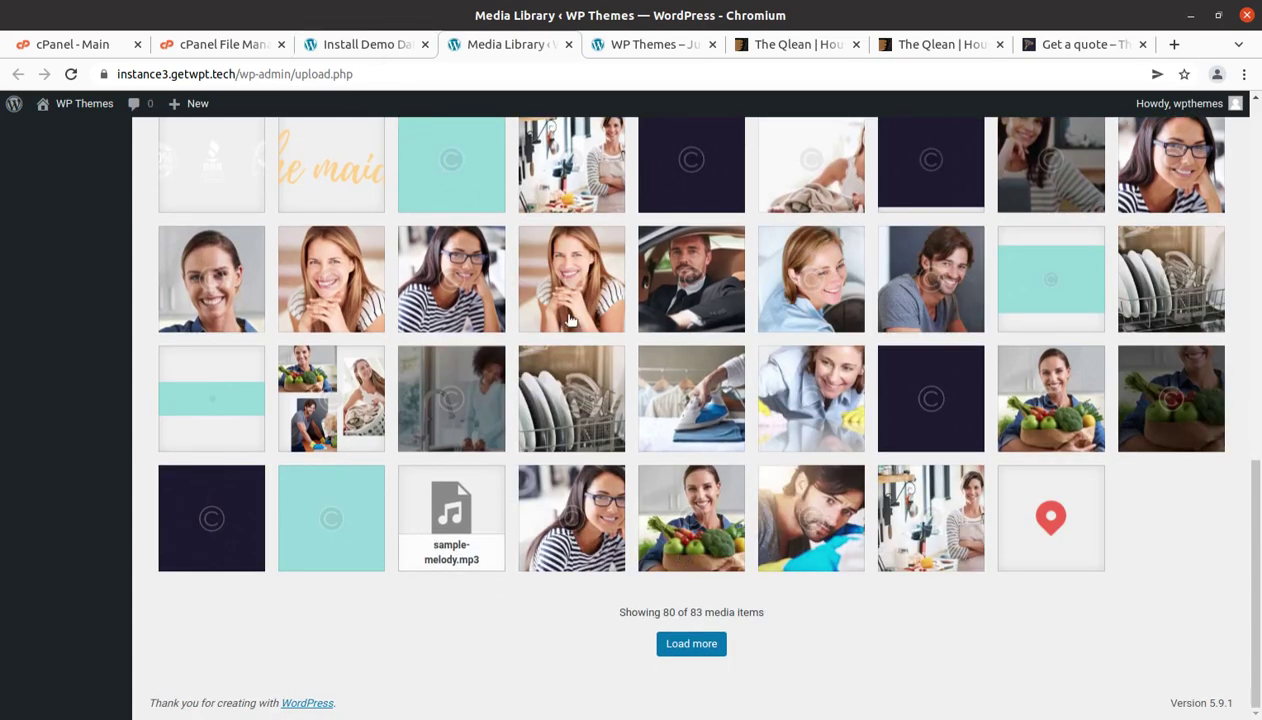
{"action": "left_click", "coordinate": [366, 44]}
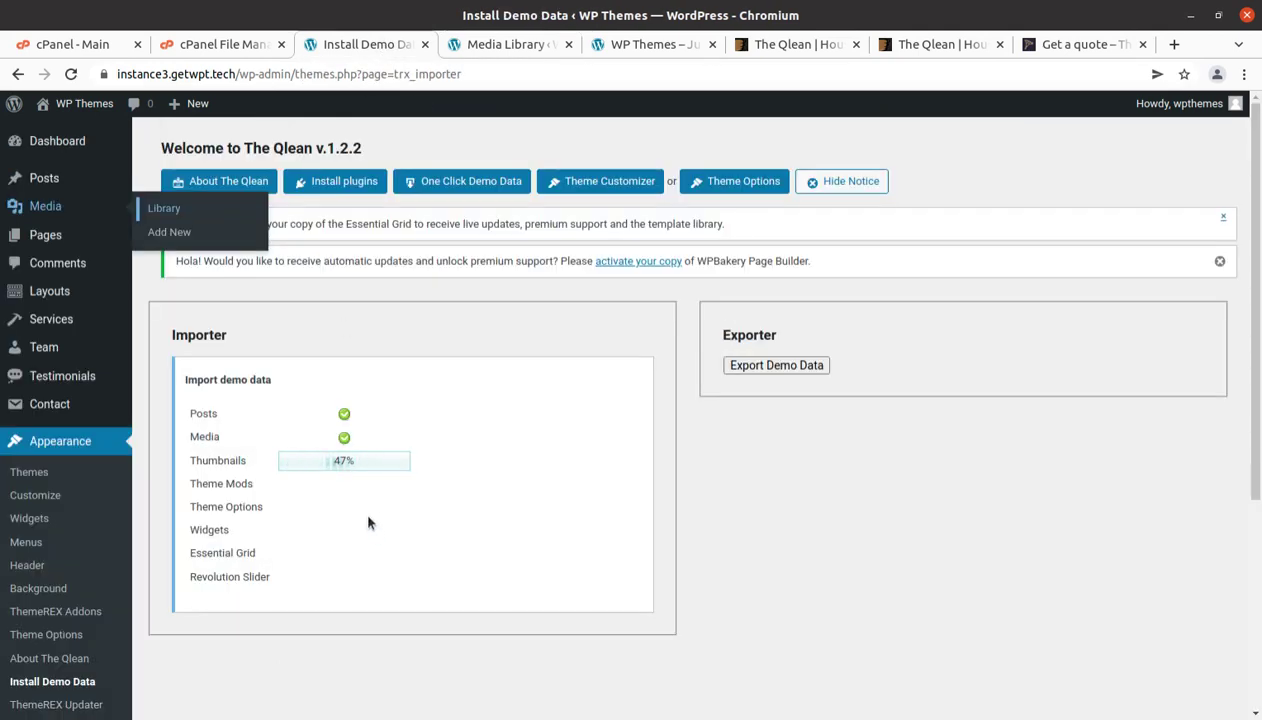
Reload the demo importer and examine the pages and elements offered for the pages, forms and sliders import
{"action": "left_click", "coordinate": [70, 75]}
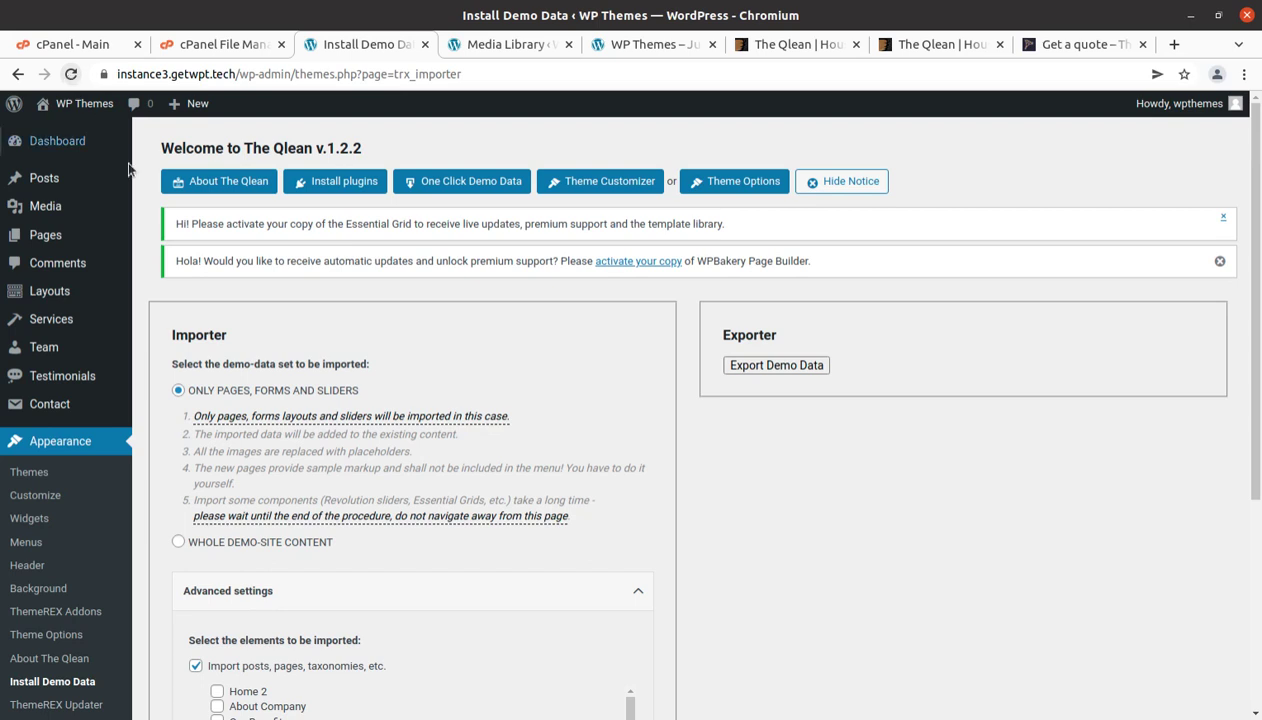
{"action": "scroll", "coordinate": [247, 473], "scroll_direction": "down", "scroll_amount": 4}
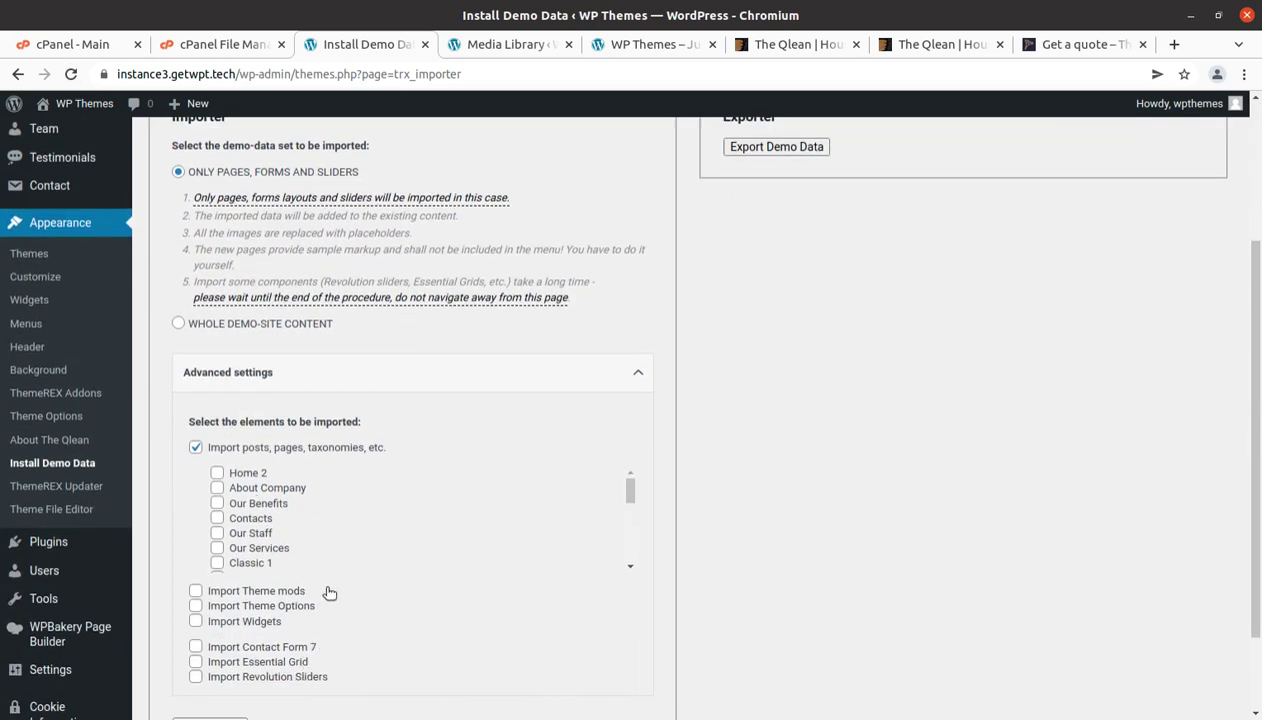
{"action": "scroll", "coordinate": [364, 569], "scroll_direction": "down", "scroll_amount": 1}
{"action": "scroll", "coordinate": [364, 569], "scroll_direction": "down", "scroll_amount": 6}
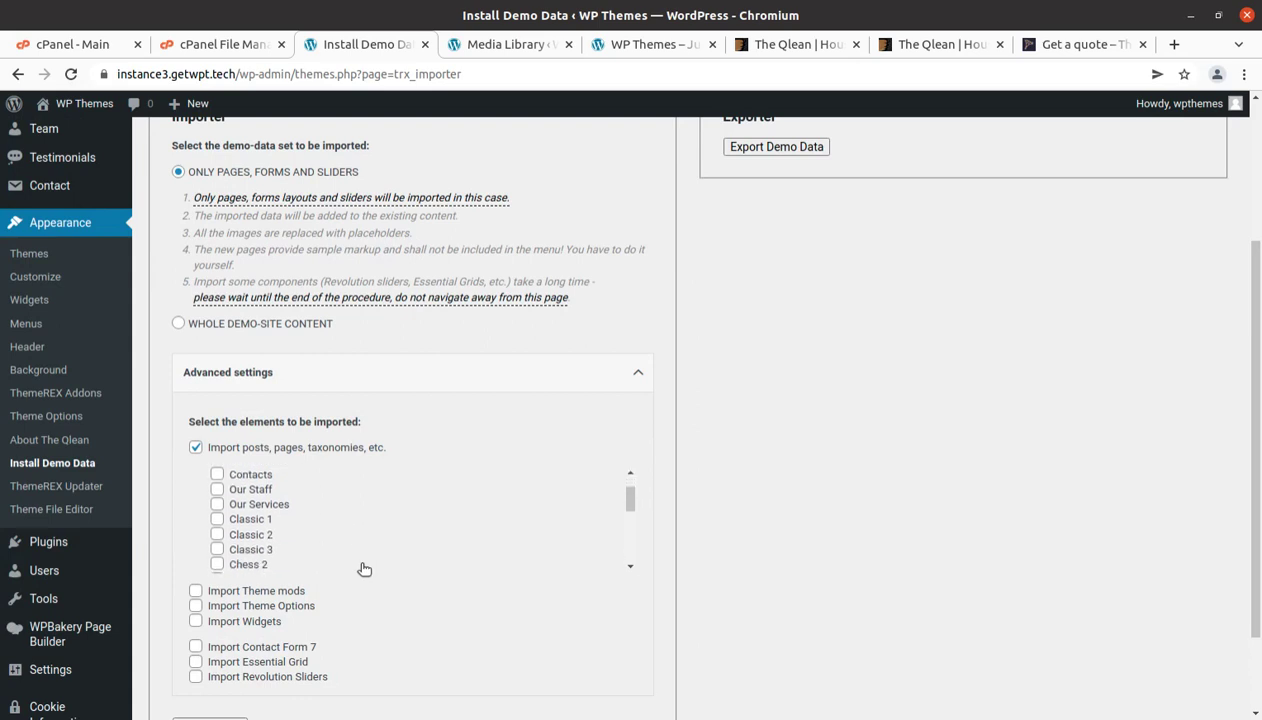
{"action": "scroll", "coordinate": [445, 542], "scroll_direction": "up", "scroll_amount": 3}
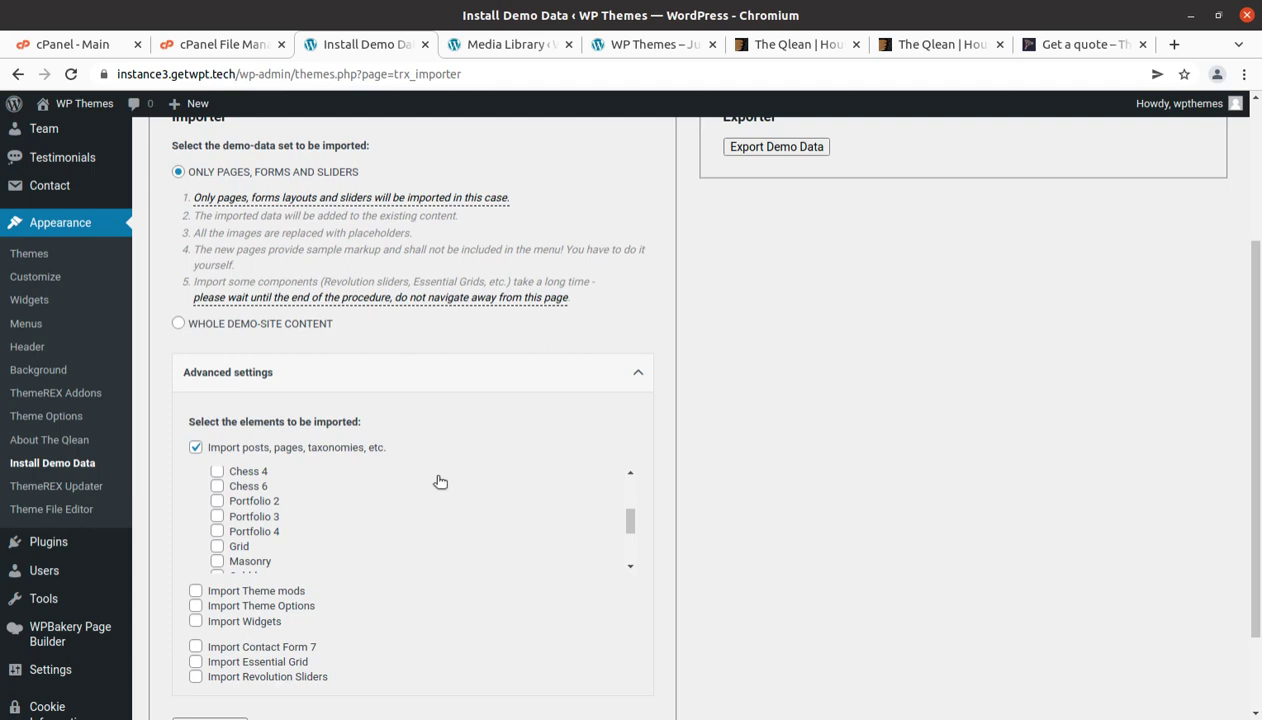
{"action": "scroll", "coordinate": [390, 418], "scroll_direction": "down", "scroll_amount": 2}
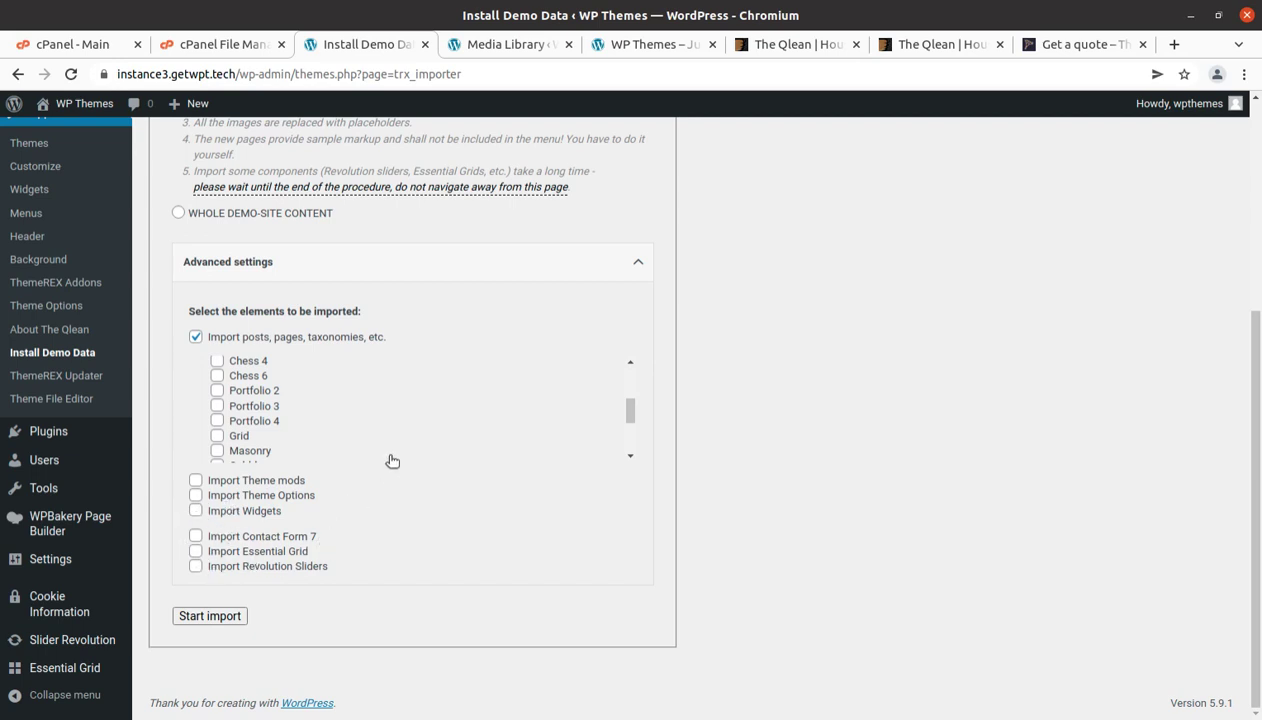
{"action": "scroll", "coordinate": [392, 461], "scroll_direction": "up", "scroll_amount": 3}
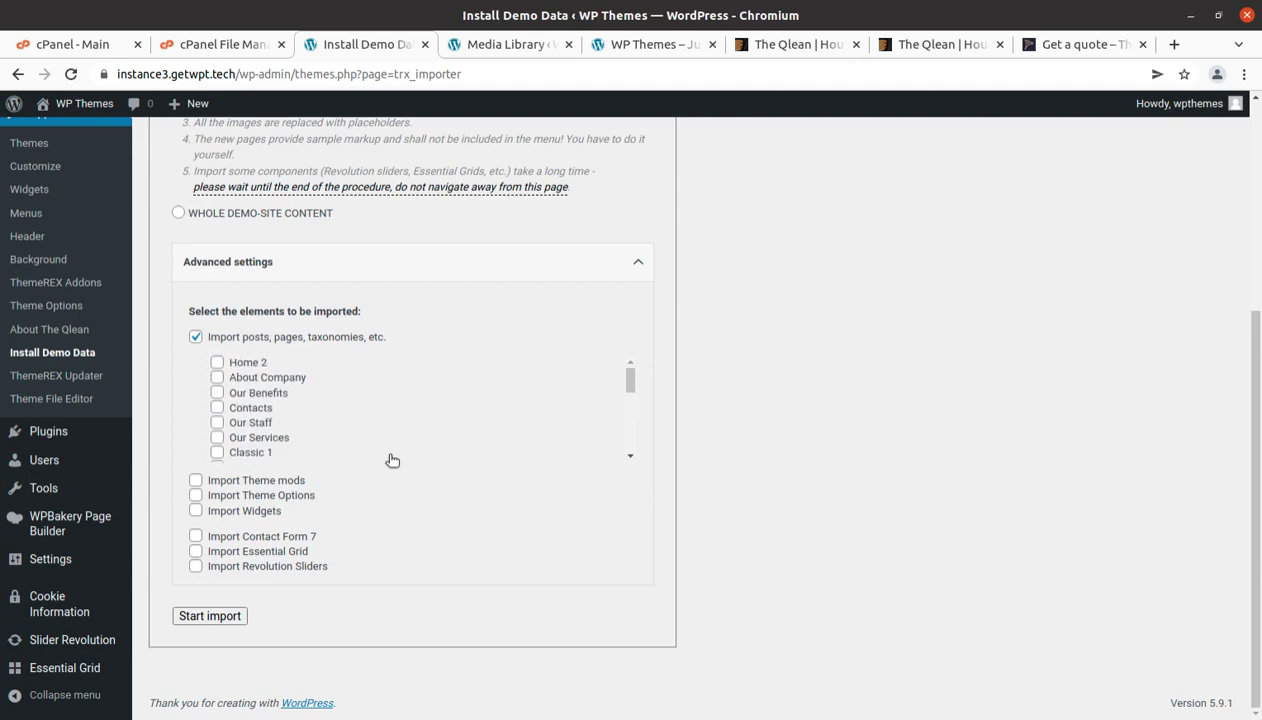
{"action": "scroll", "coordinate": [301, 363], "scroll_direction": "up", "scroll_amount": 3}
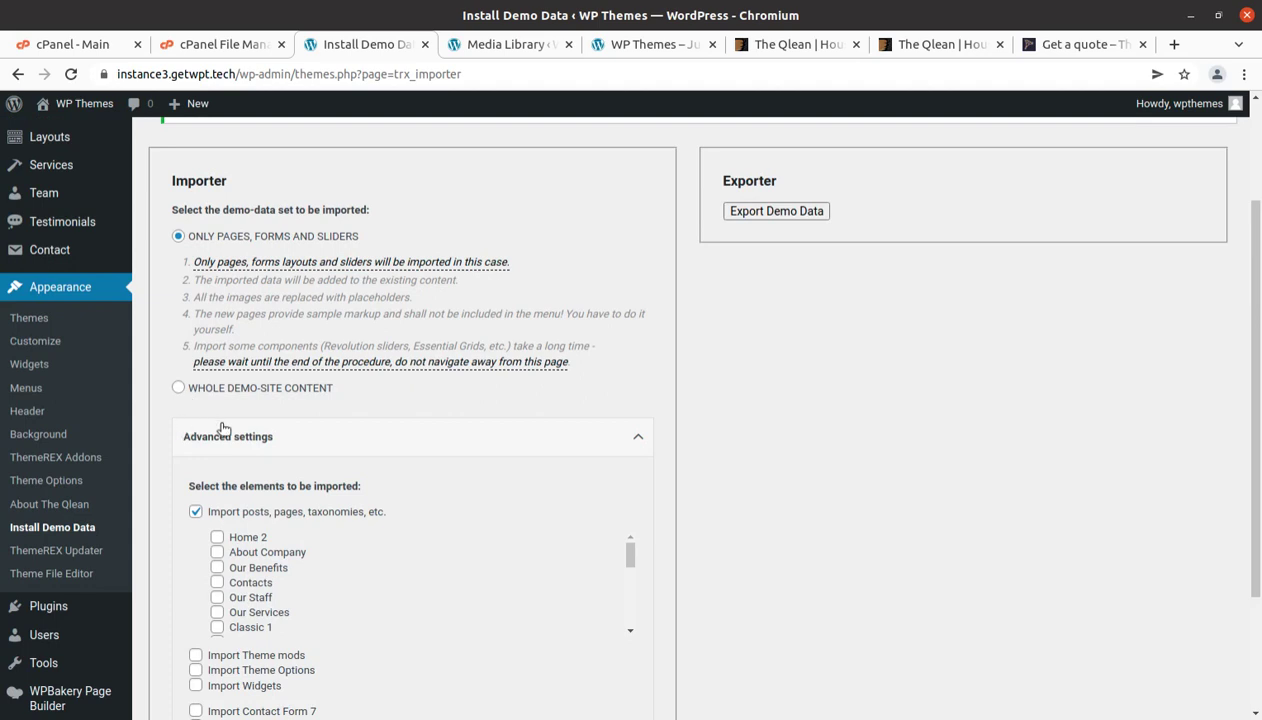
Start importing the whole demo-site content without posts and pages or thumbnail regeneration, accepting that the old data is erased
{"action": "left_click", "coordinate": [178, 392]}
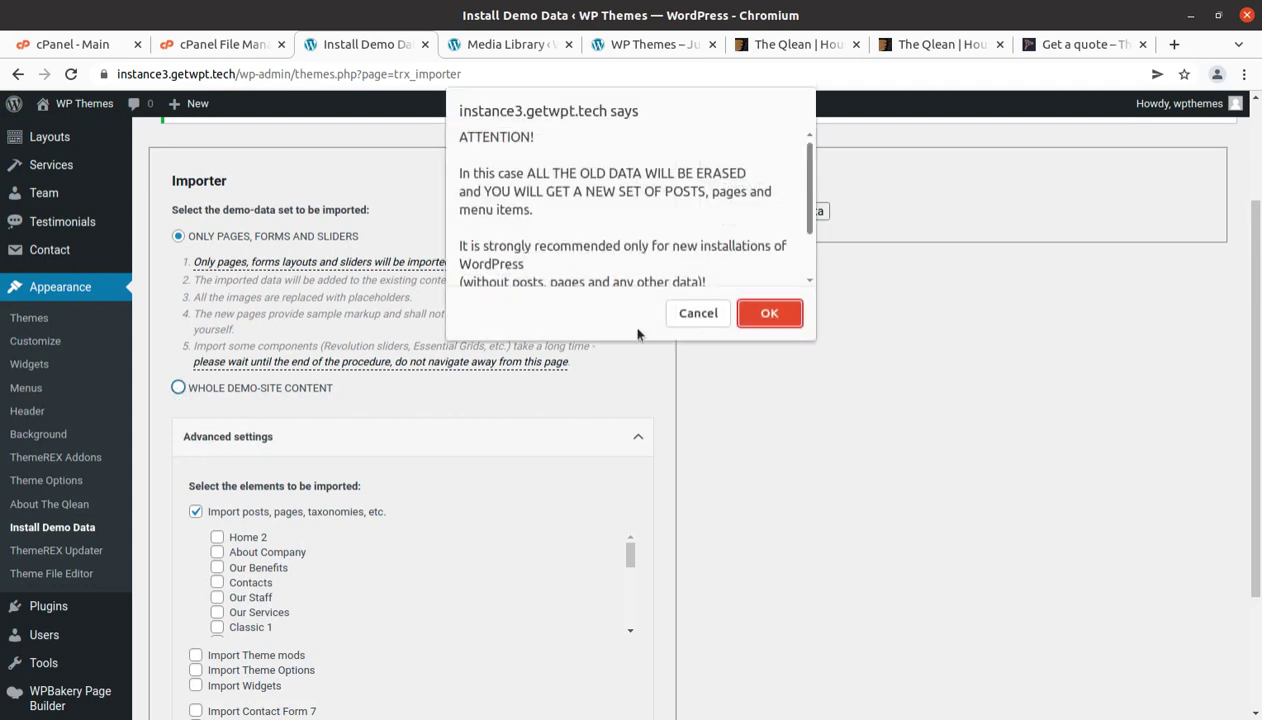
{"action": "left_click", "coordinate": [759, 312]}
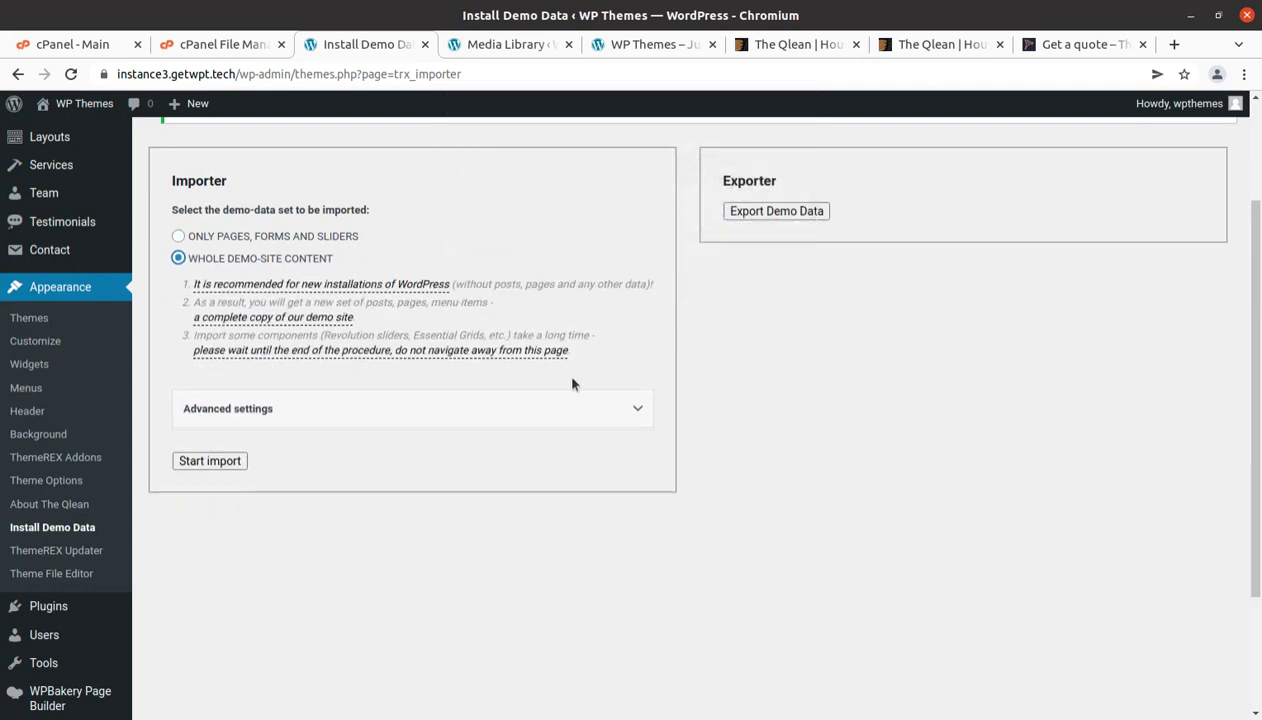
{"action": "left_click", "coordinate": [414, 397]}
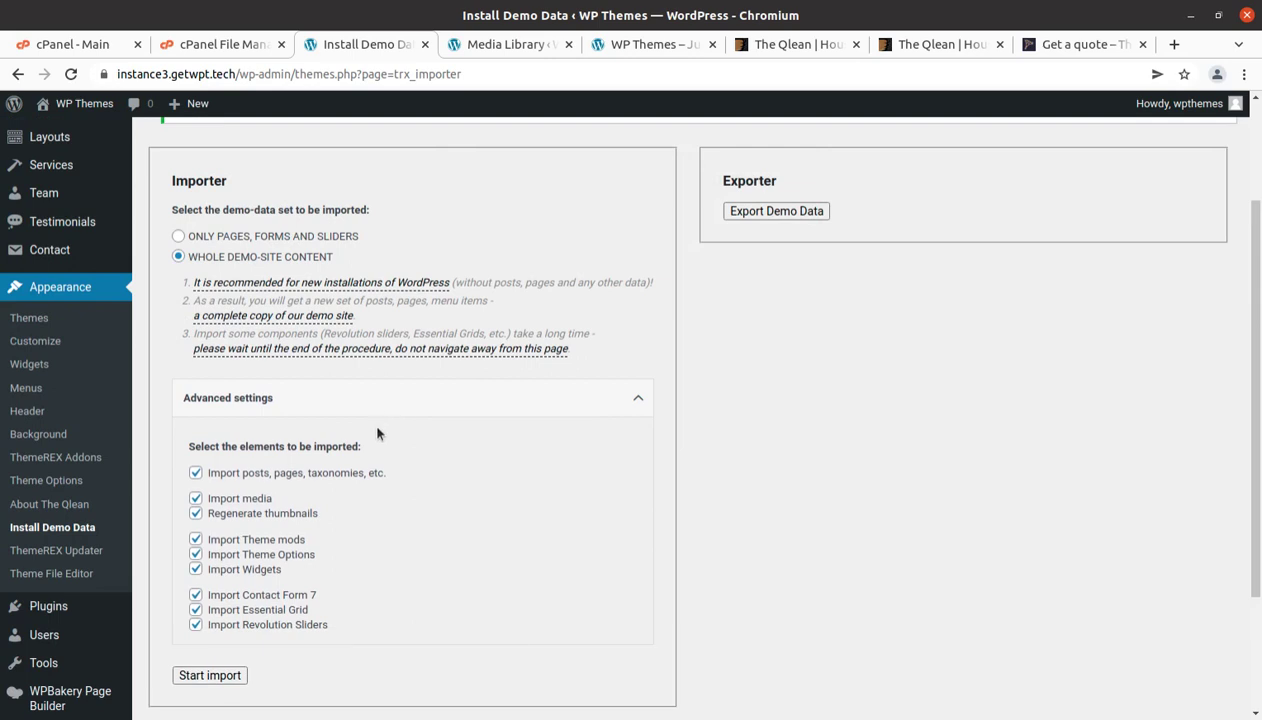
{"action": "left_click", "coordinate": [196, 514]}
{"action": "left_click", "coordinate": [197, 474]}
{"action": "left_click", "coordinate": [210, 675]}
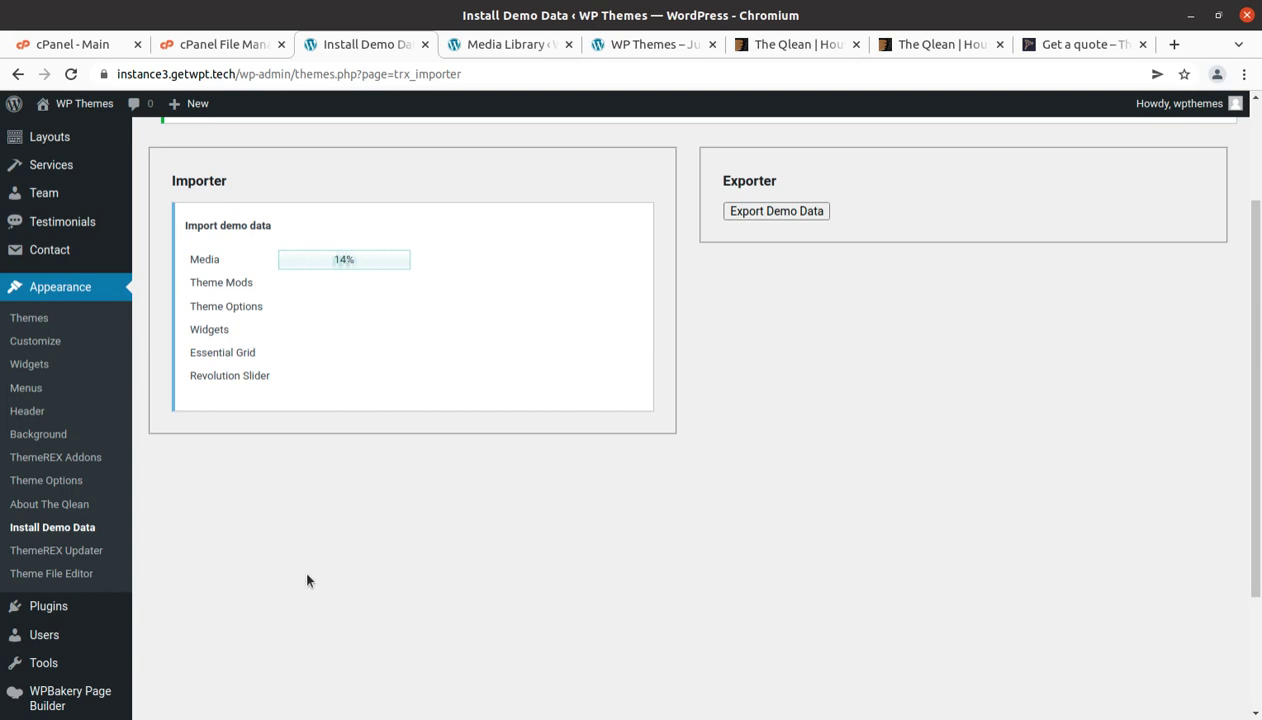
Reload and inspect the Media Library, and check whether the demo import has finished
{"action": "left_click", "coordinate": [487, 50]}
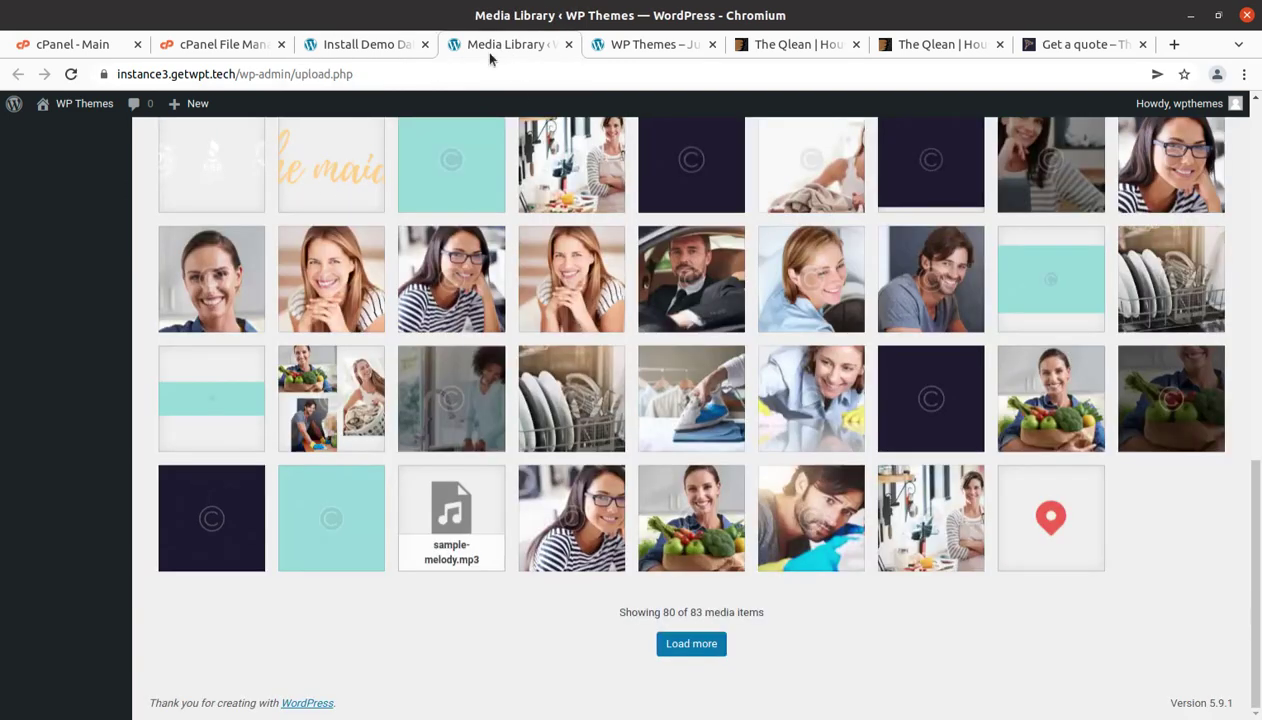
{"action": "left_click", "coordinate": [71, 74]}
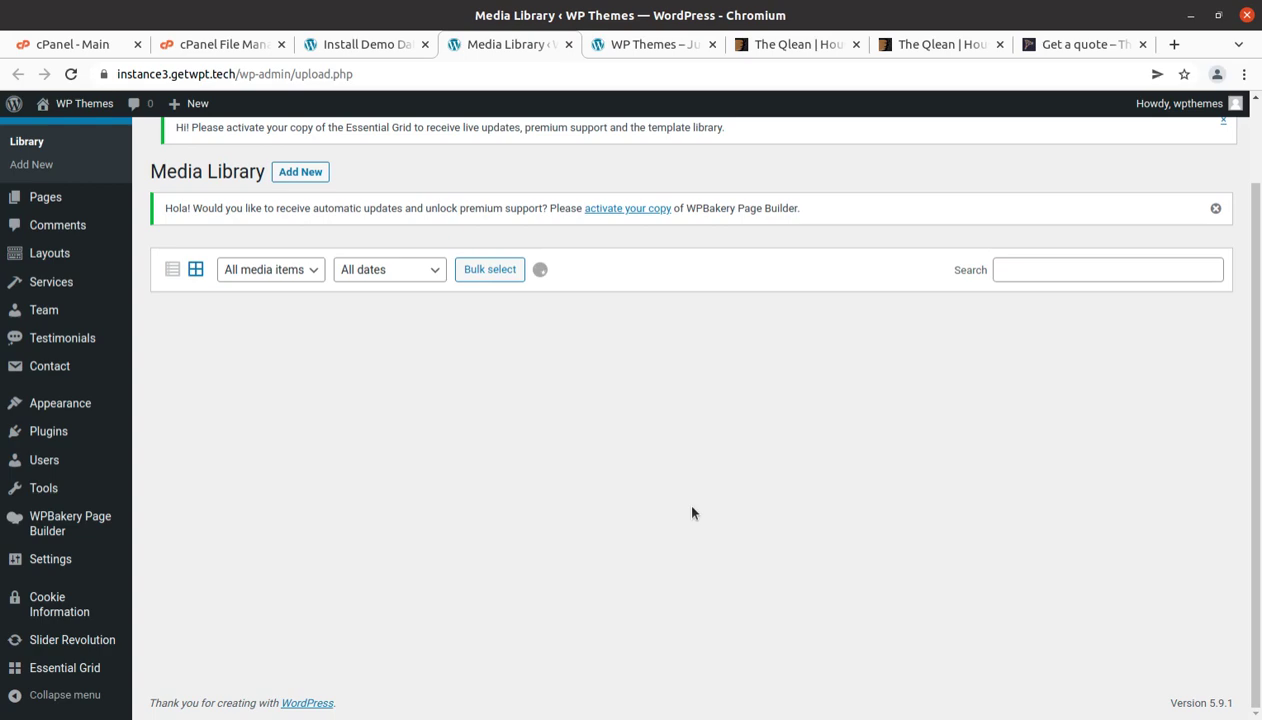
{"action": "scroll", "coordinate": [692, 513], "scroll_direction": "down", "scroll_amount": 7}
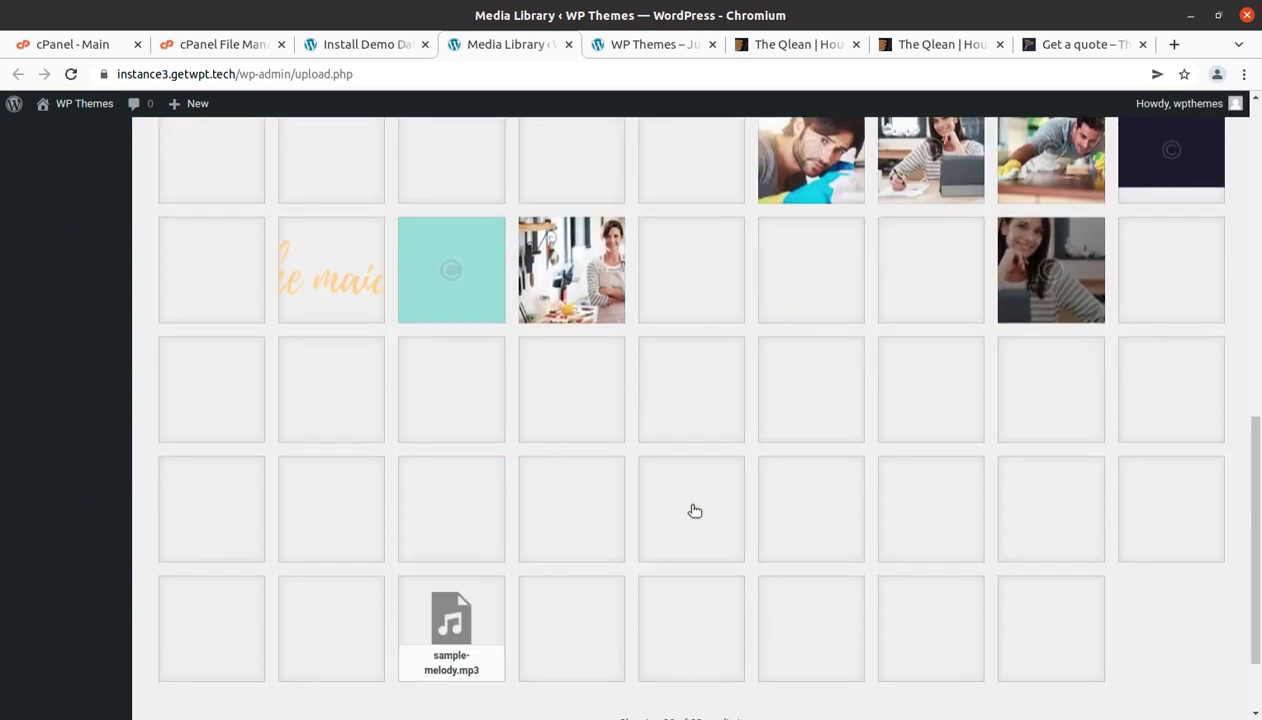
{"action": "scroll", "coordinate": [695, 511], "scroll_direction": "down", "scroll_amount": 2}
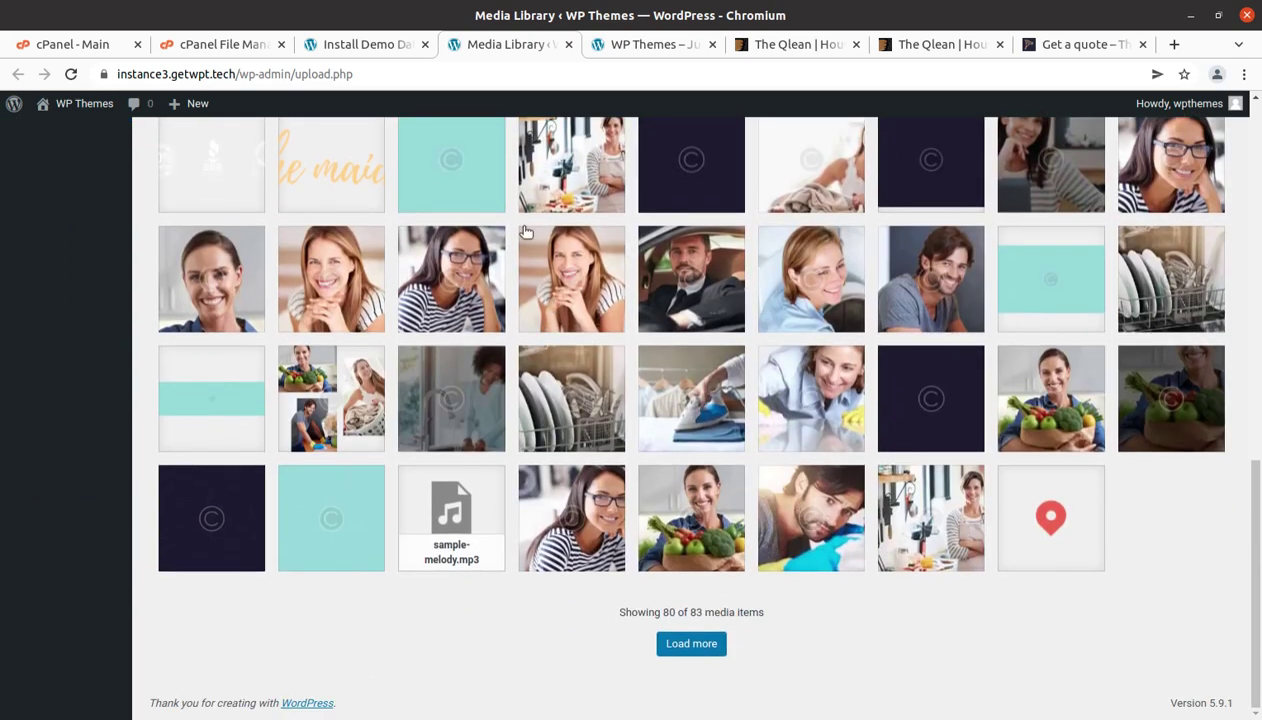
{"action": "left_click", "coordinate": [378, 45]}
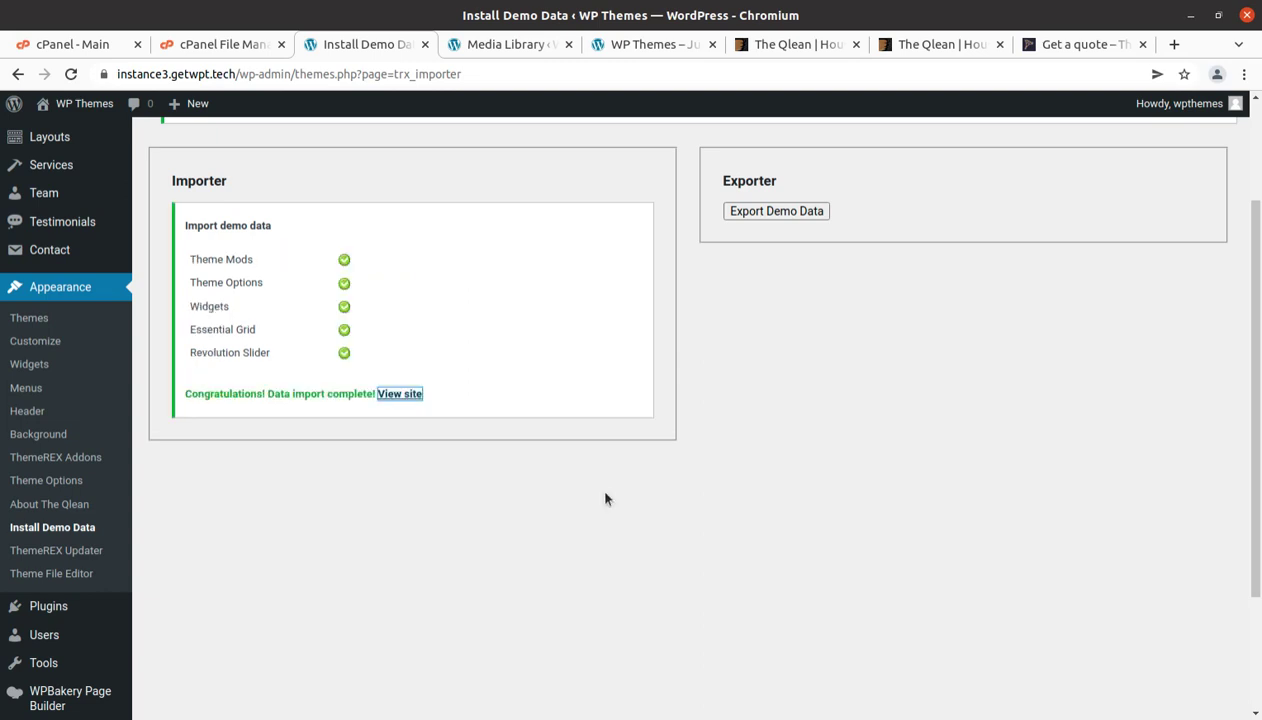
{"action": "left_click", "coordinate": [482, 45]}
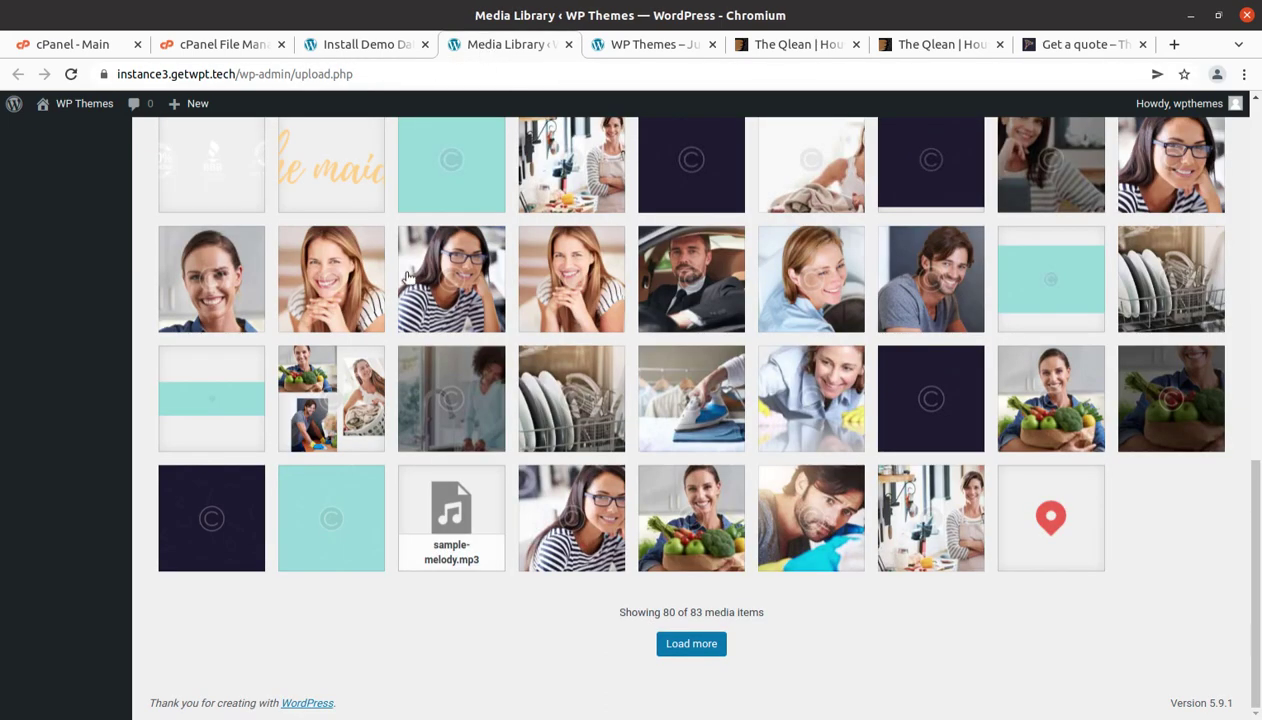
{"action": "left_click", "coordinate": [352, 45]}
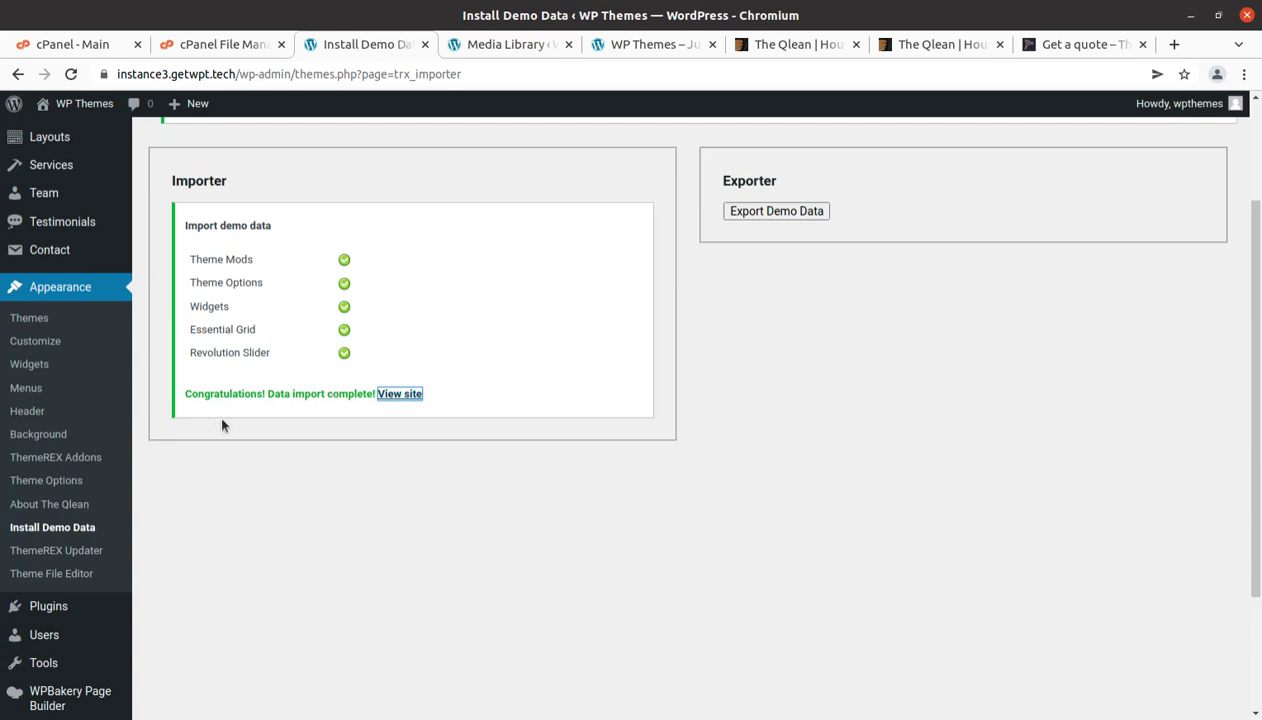
View the imported site and examine its home page sections, from the banner through the team to the skills
{"action": "left_click", "coordinate": [410, 394]}
{"action": "left_click", "coordinate": [760, 45]}
{"action": "left_click", "coordinate": [625, 45]}
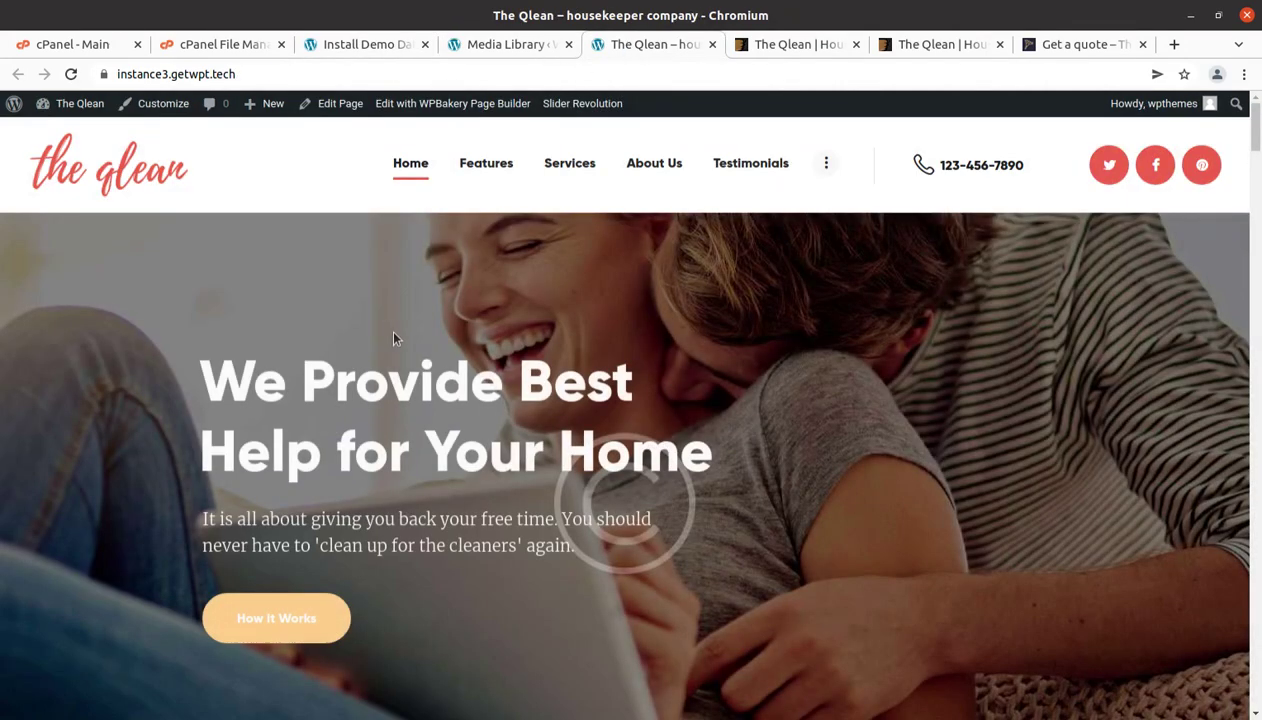
{"action": "scroll", "coordinate": [392, 340], "scroll_direction": "down", "scroll_amount": 3}
{"action": "scroll", "coordinate": [394, 339], "scroll_direction": "down", "scroll_amount": 10}
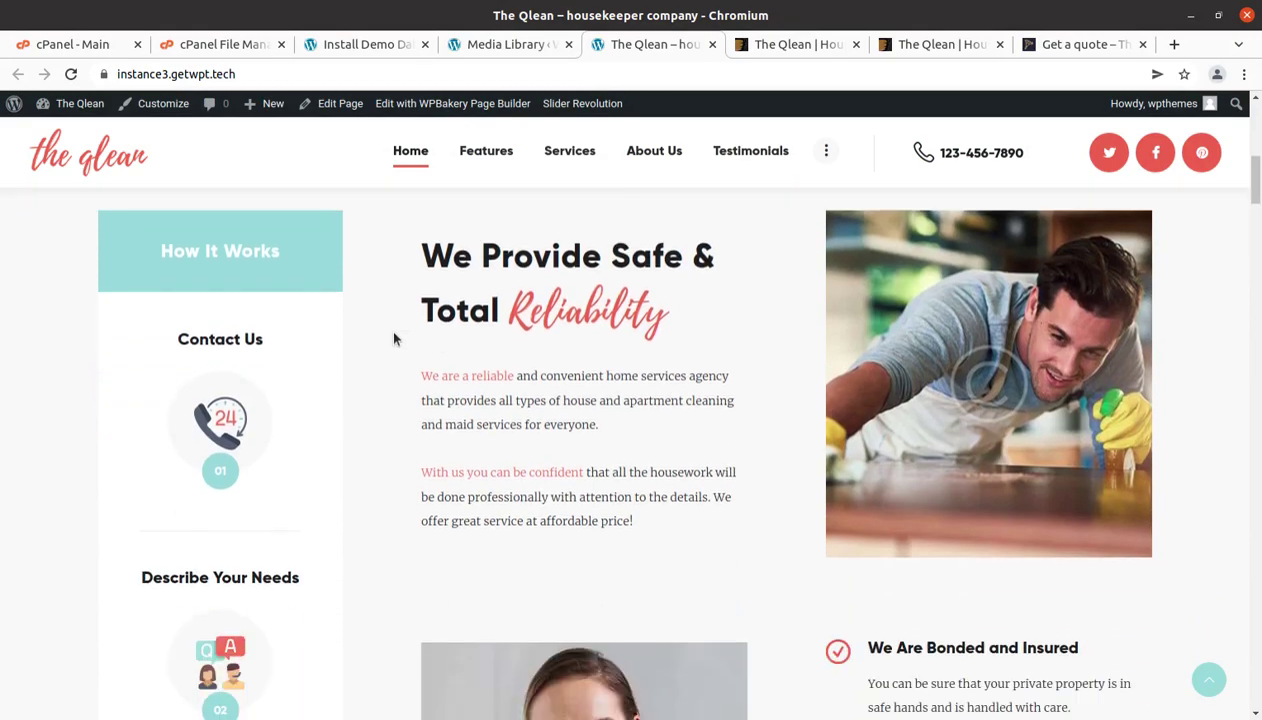
{"action": "scroll", "coordinate": [394, 339], "scroll_direction": "down", "scroll_amount": 9}
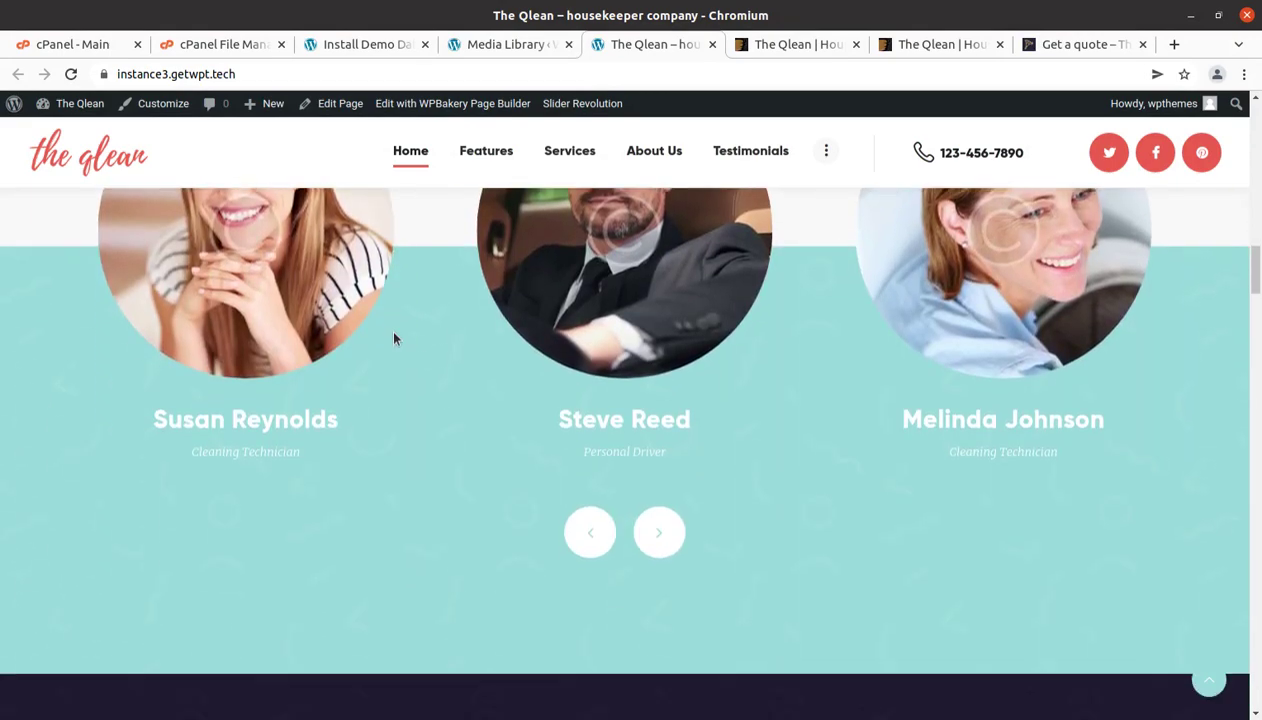
{"action": "scroll", "coordinate": [224, 411], "scroll_direction": "up", "scroll_amount": 4}
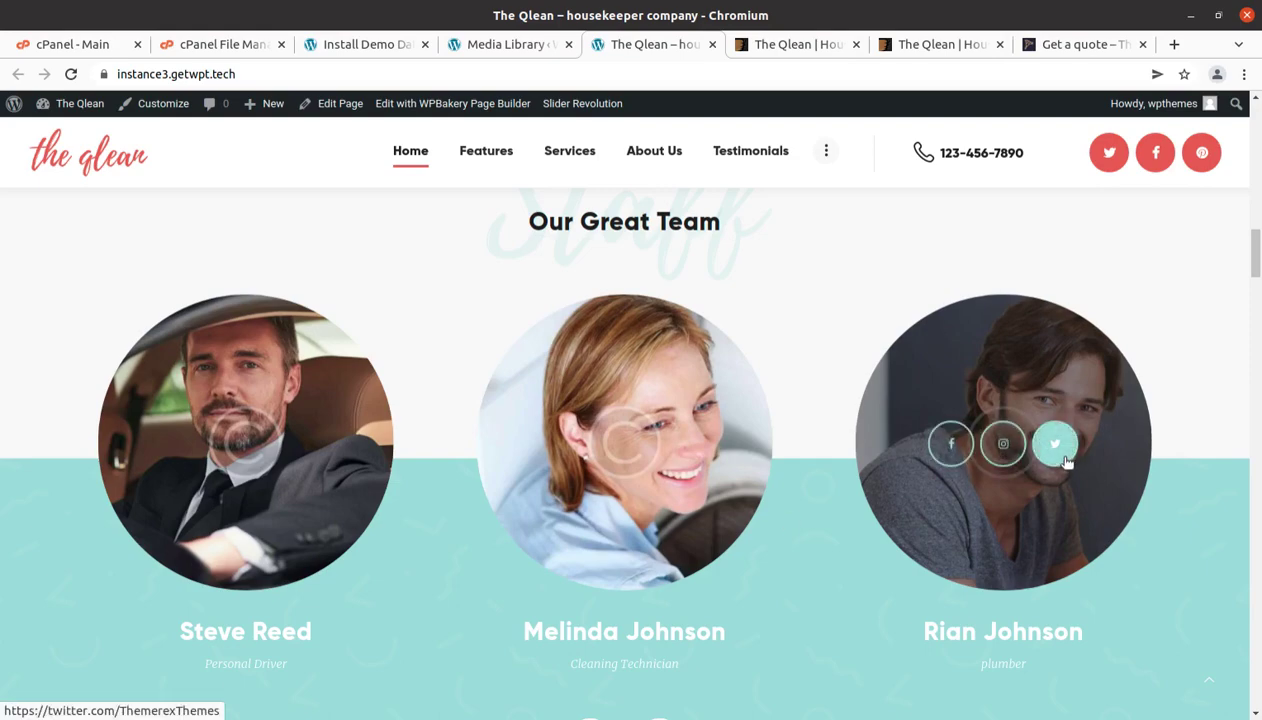
{"action": "scroll", "coordinate": [1062, 458], "scroll_direction": "down", "scroll_amount": 5}
{"action": "scroll", "coordinate": [1062, 466], "scroll_direction": "down", "scroll_amount": 4}
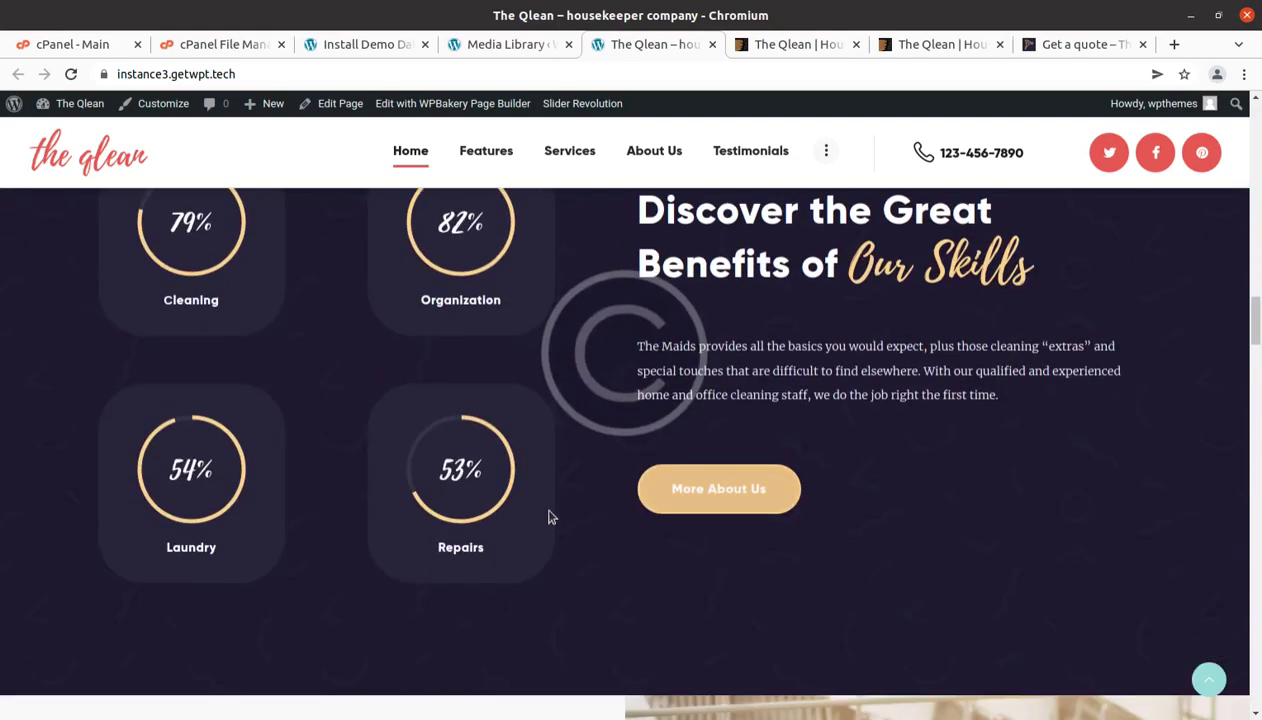
{"action": "scroll", "coordinate": [545, 517], "scroll_direction": "up", "scroll_amount": 6}
{"action": "scroll", "coordinate": [536, 520], "scroll_direction": "up", "scroll_amount": 10}
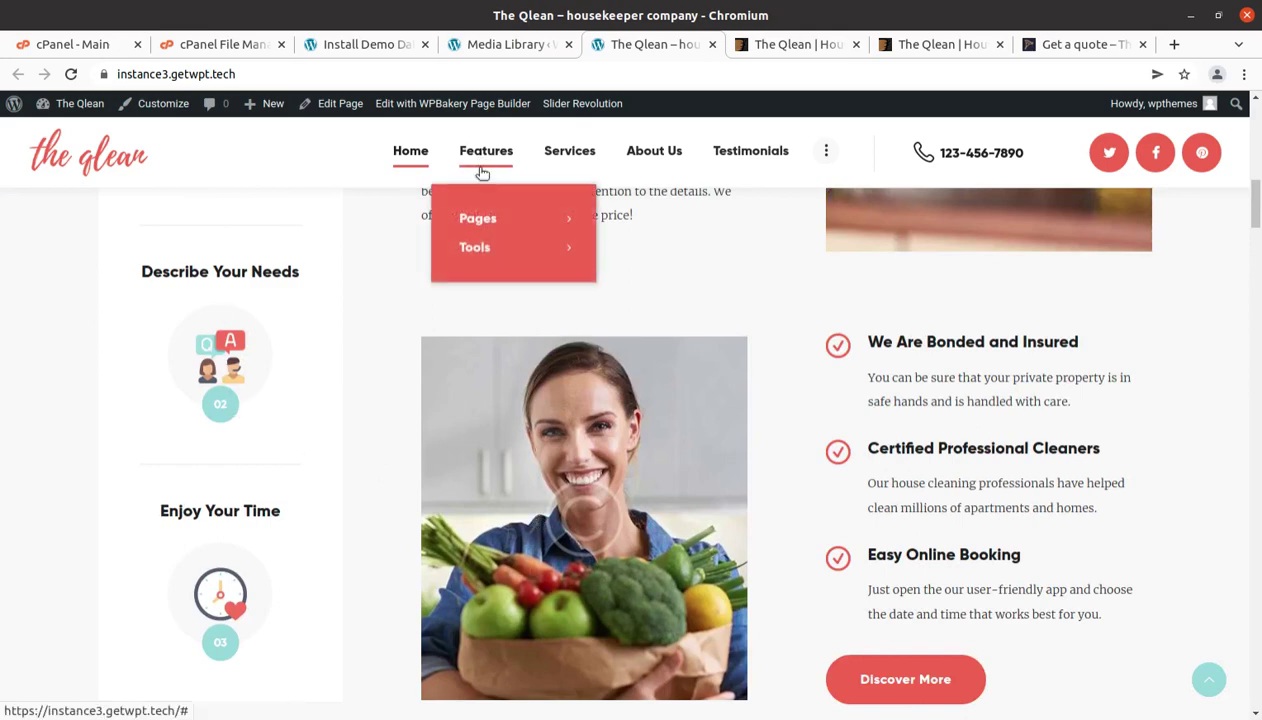
Inspect the site's Features submenus and examine the content of the Our Services page
{"action": "mouse_move", "coordinate": [658, 227]}
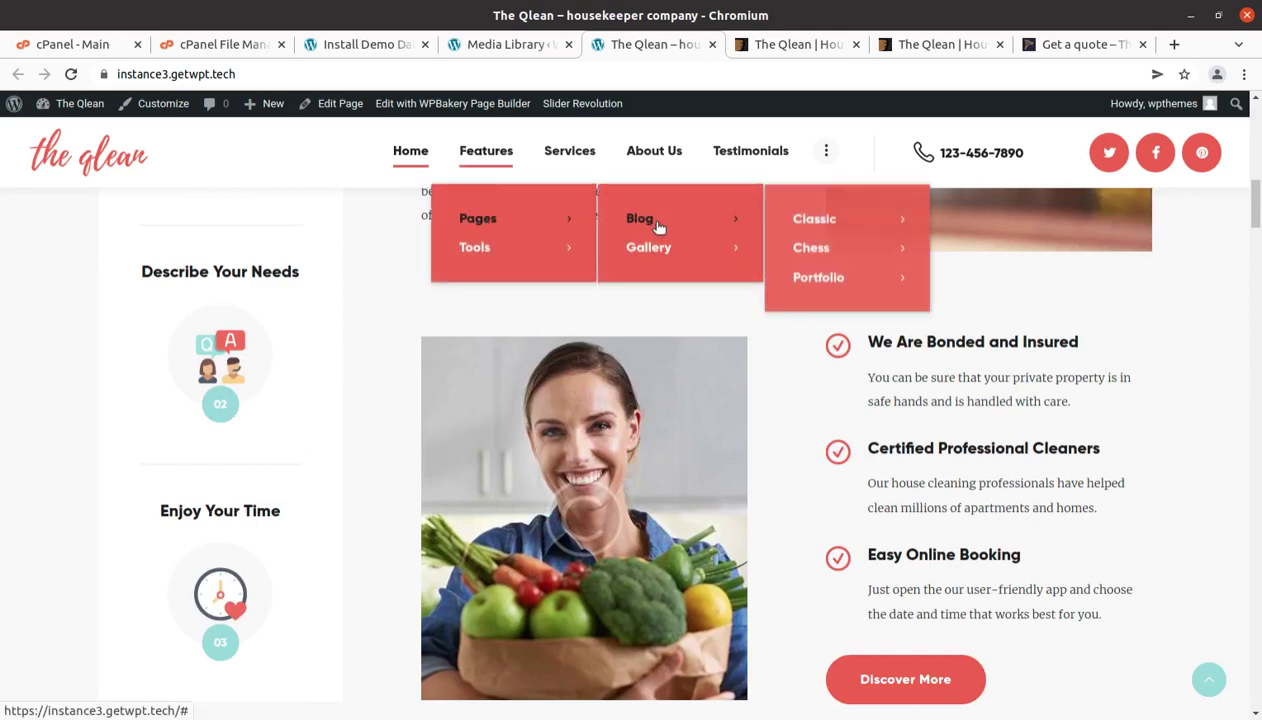
{"action": "left_click", "coordinate": [580, 157]}
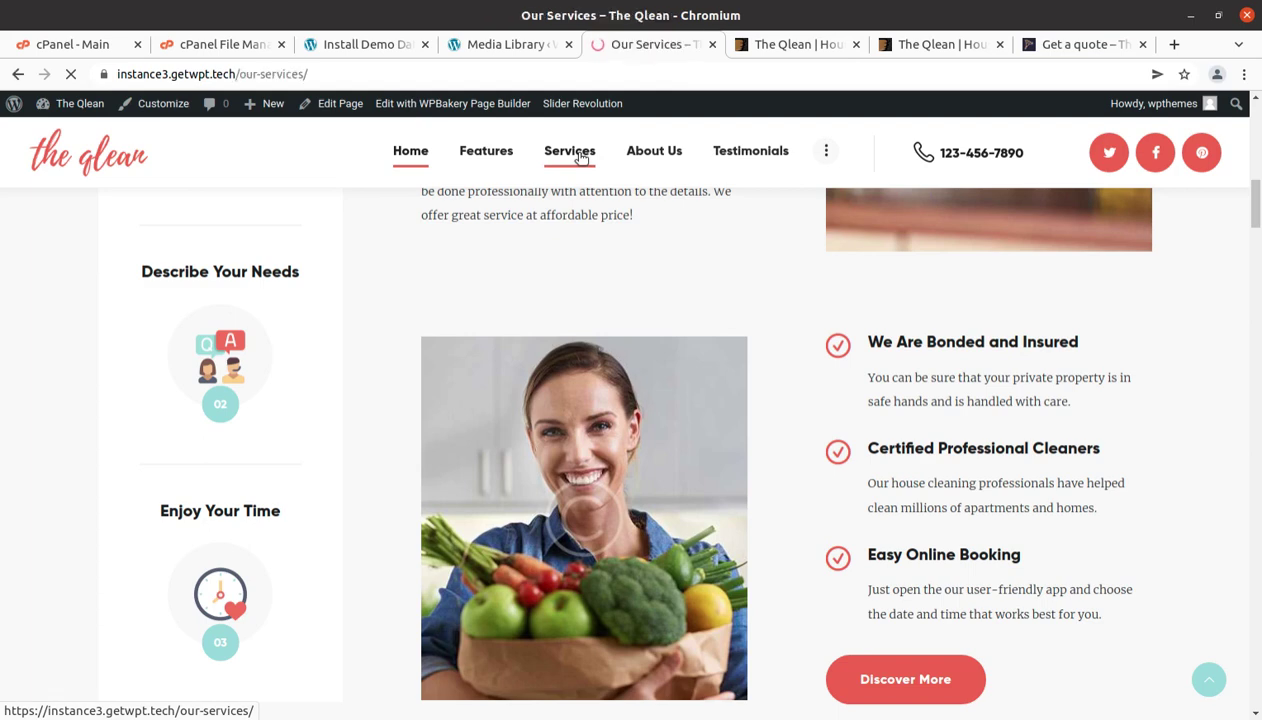
{"action": "scroll", "coordinate": [520, 432], "scroll_direction": "down", "scroll_amount": 10}
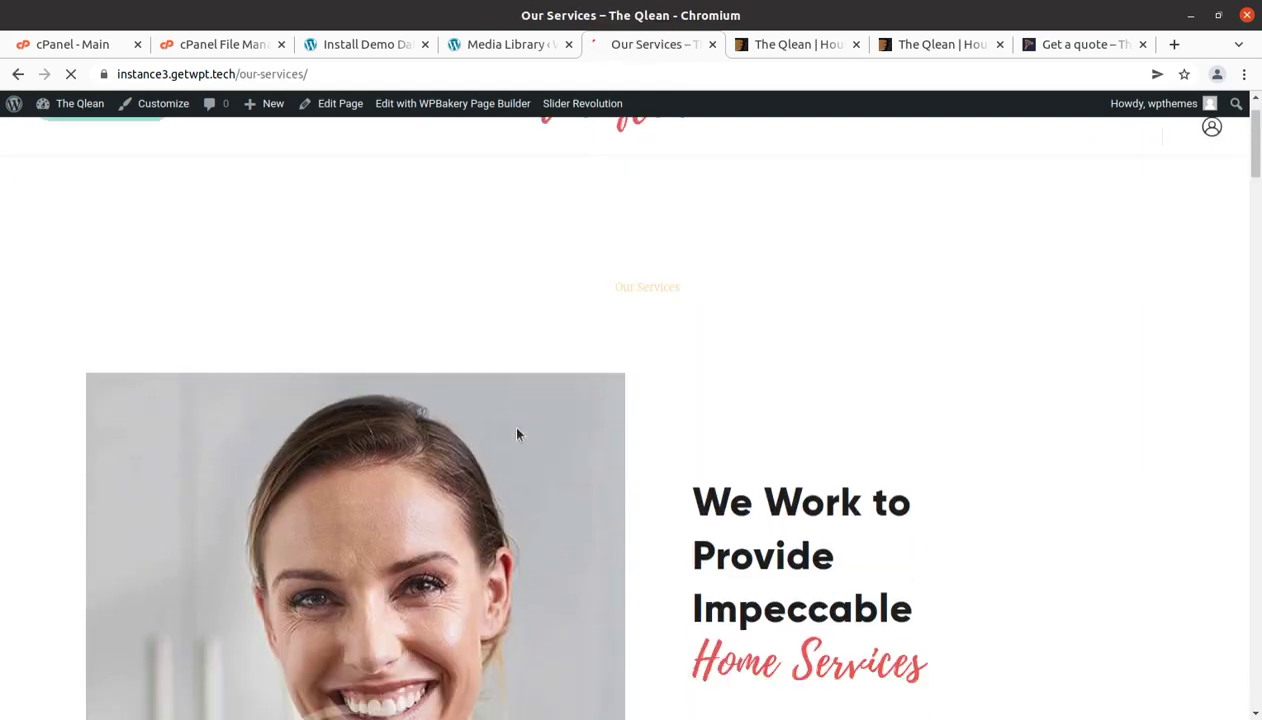
{"action": "scroll", "coordinate": [519, 434], "scroll_direction": "down", "scroll_amount": 3}
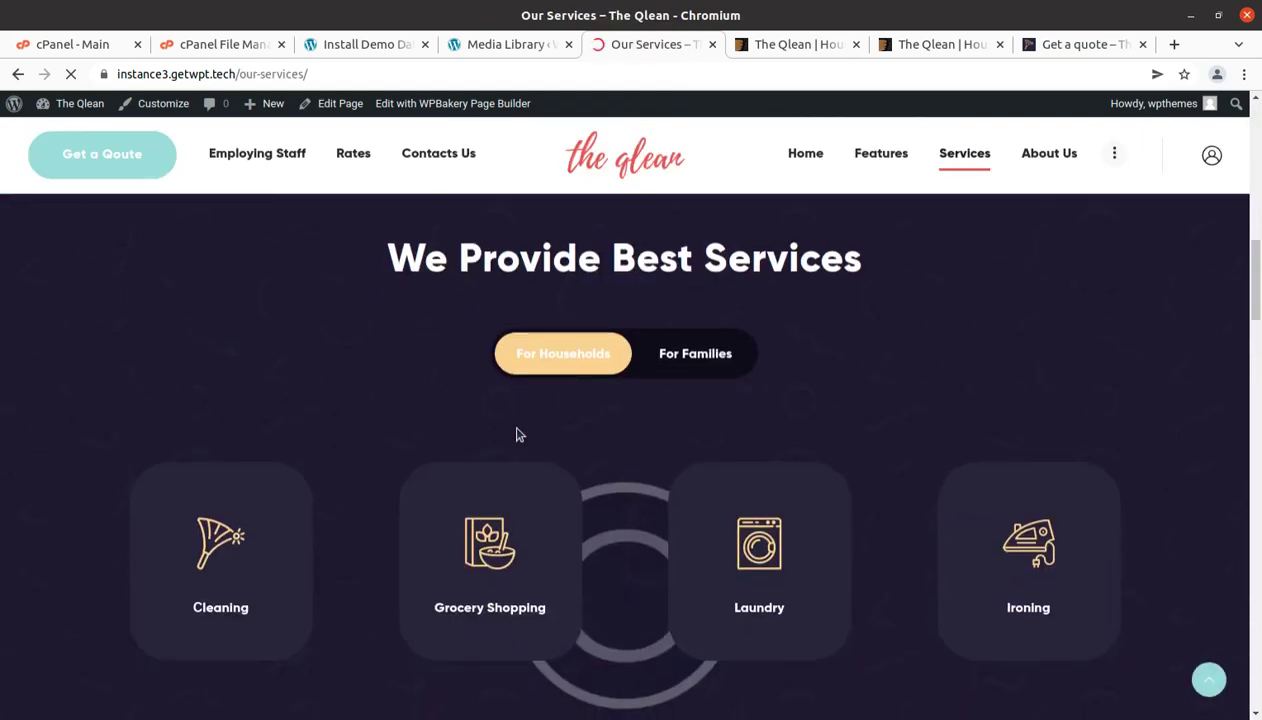
{"action": "scroll", "coordinate": [860, 518], "scroll_direction": "down", "scroll_amount": 3}
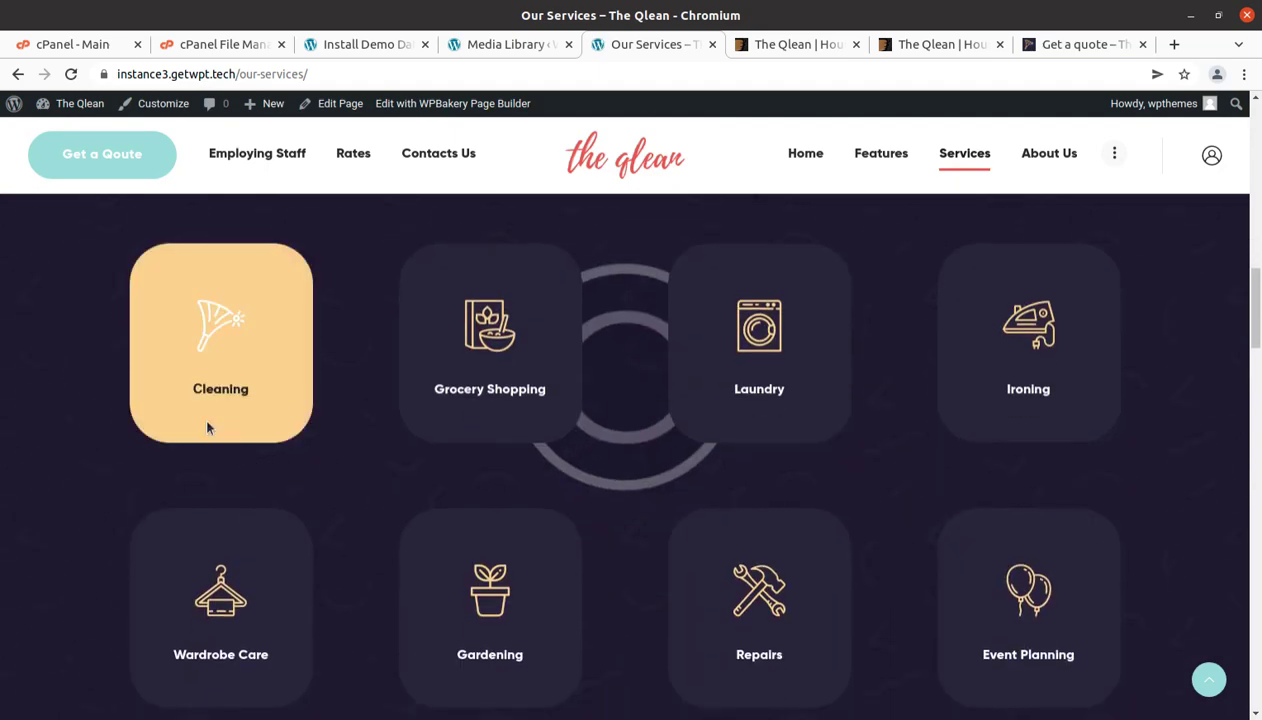
{"action": "scroll", "coordinate": [208, 428], "scroll_direction": "down", "scroll_amount": 8}
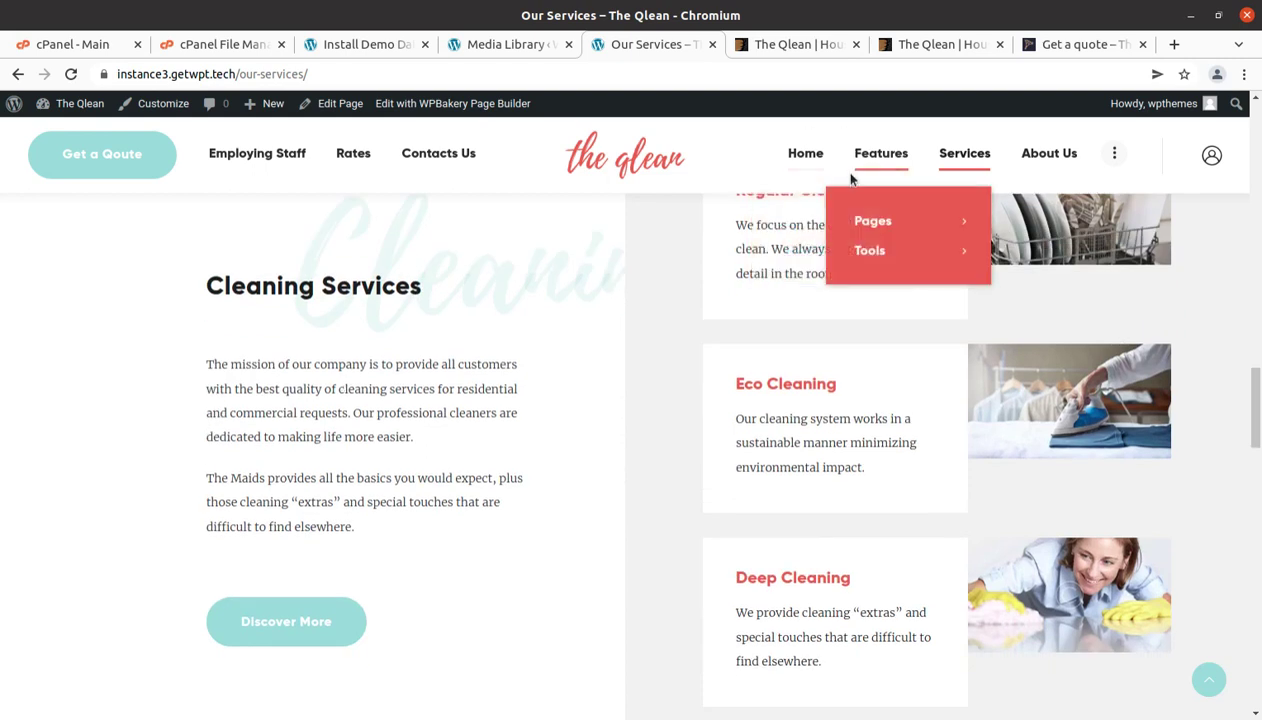
View the site's Home 1 and Home 2 page variants
{"action": "mouse_move", "coordinate": [803, 155]}
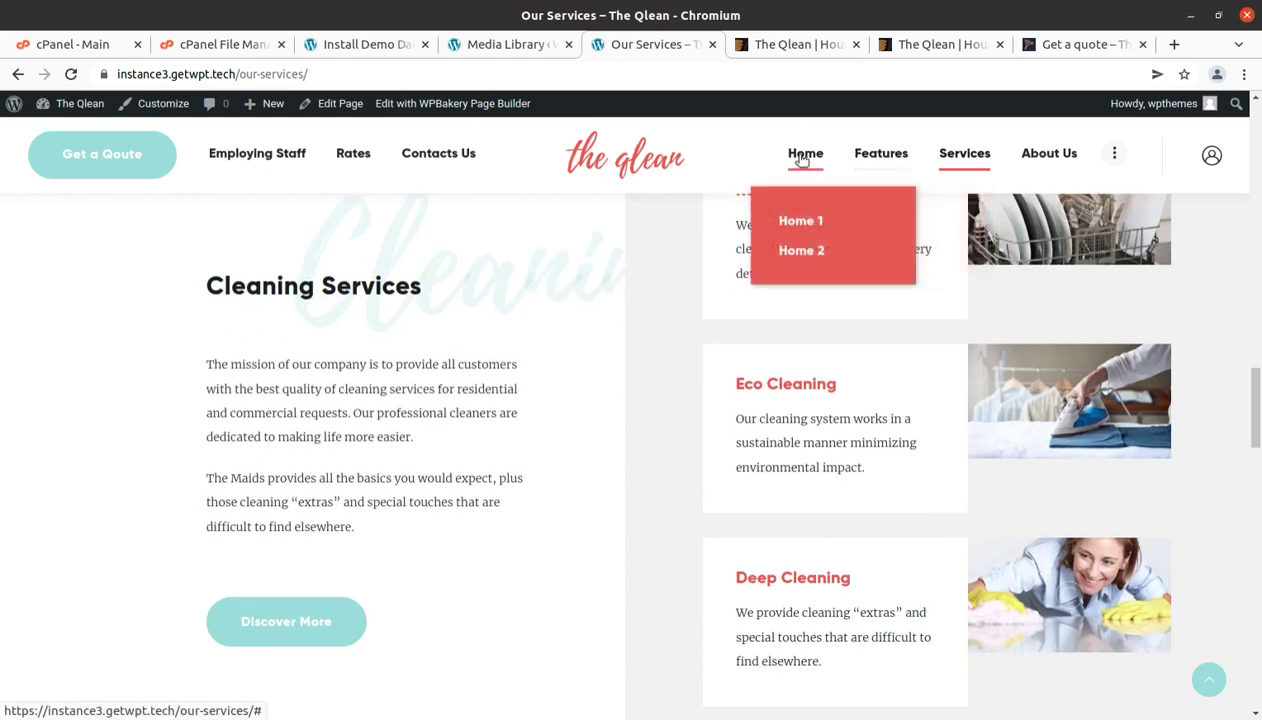
{"action": "left_click", "coordinate": [791, 231]}
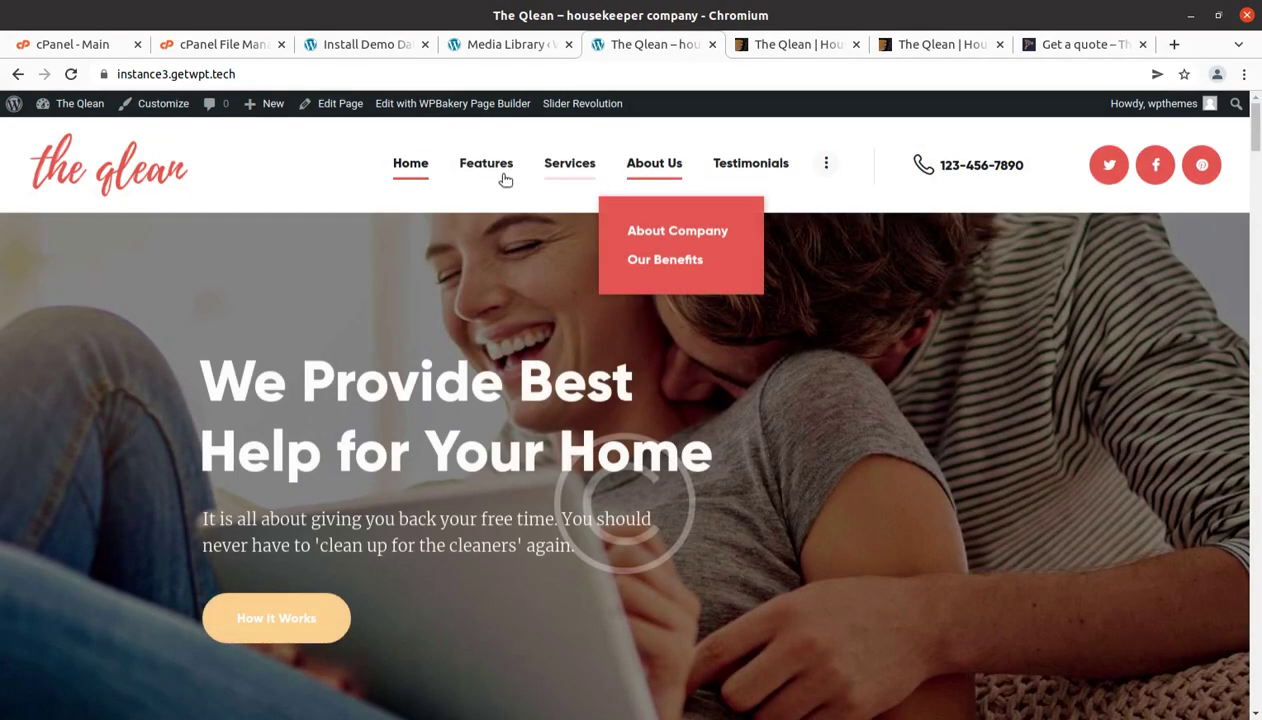
{"action": "mouse_move", "coordinate": [413, 172]}
{"action": "left_click", "coordinate": [395, 263]}
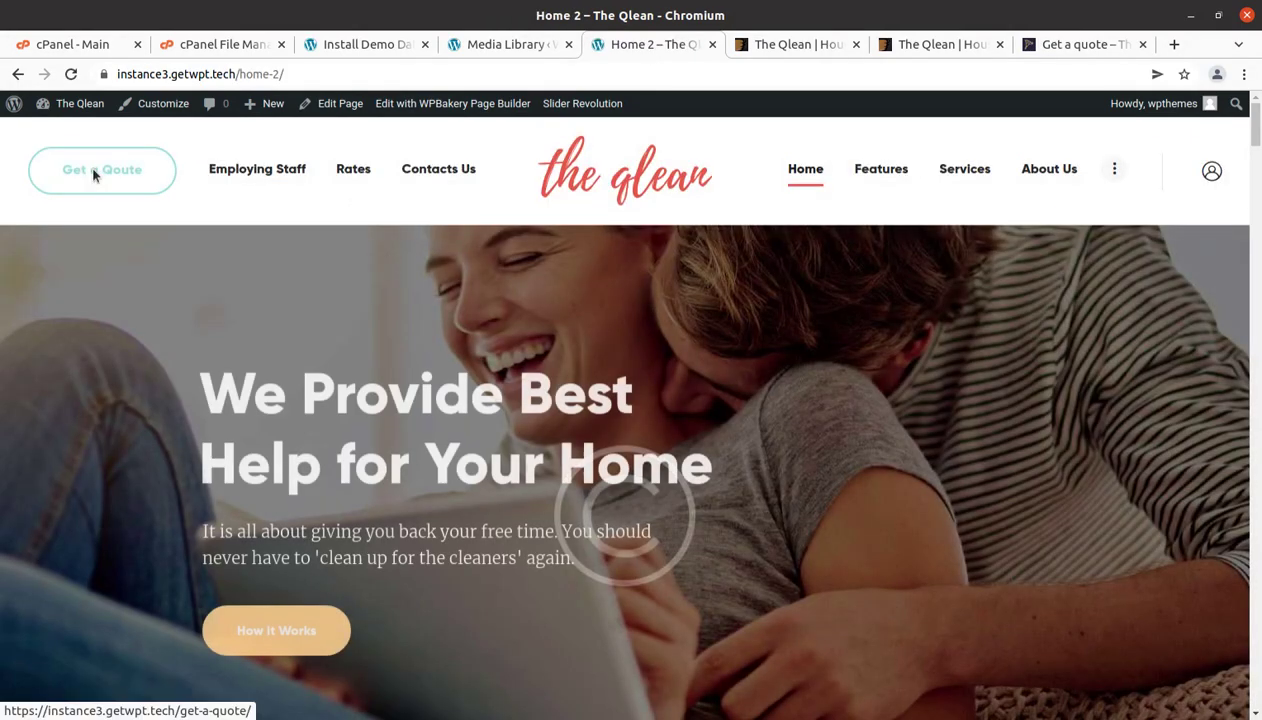
Open the site's Get a quote page and examine its quote form, testimonials, How It Works section and footer
{"action": "left_click", "coordinate": [96, 173]}
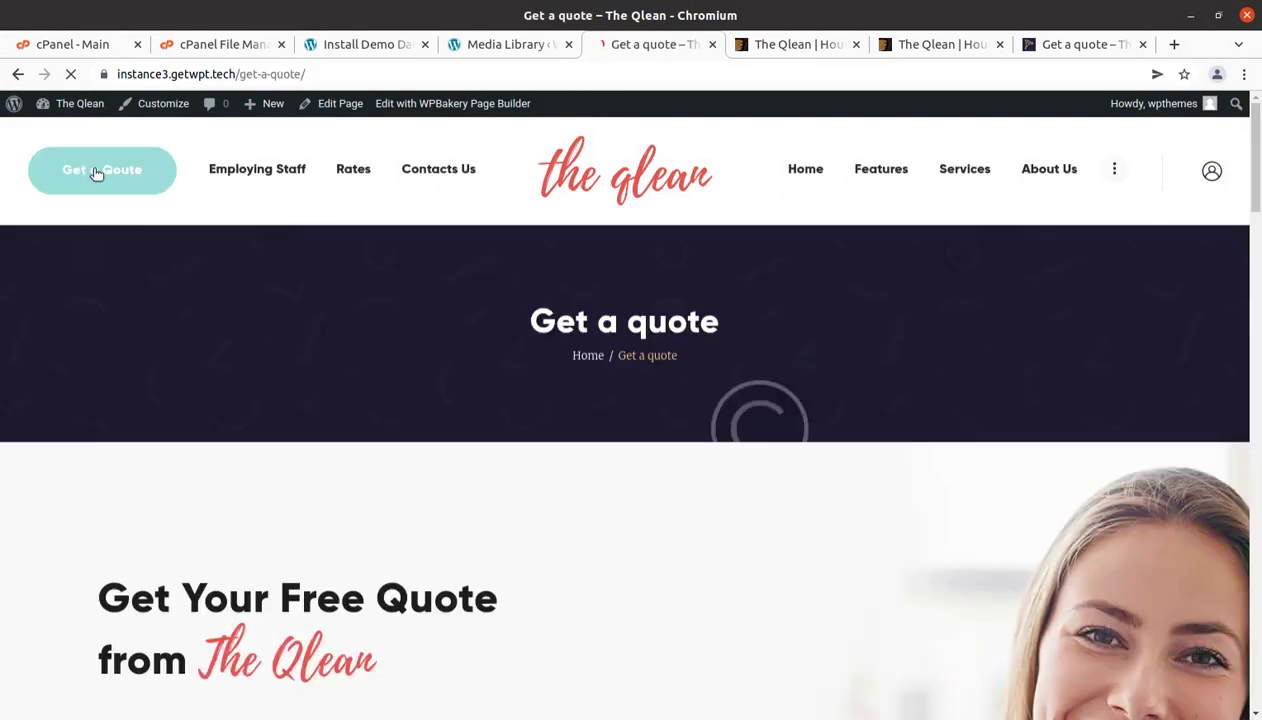
{"action": "scroll", "coordinate": [445, 350], "scroll_direction": "down", "scroll_amount": 3}
{"action": "scroll", "coordinate": [352, 392], "scroll_direction": "down", "scroll_amount": 5}
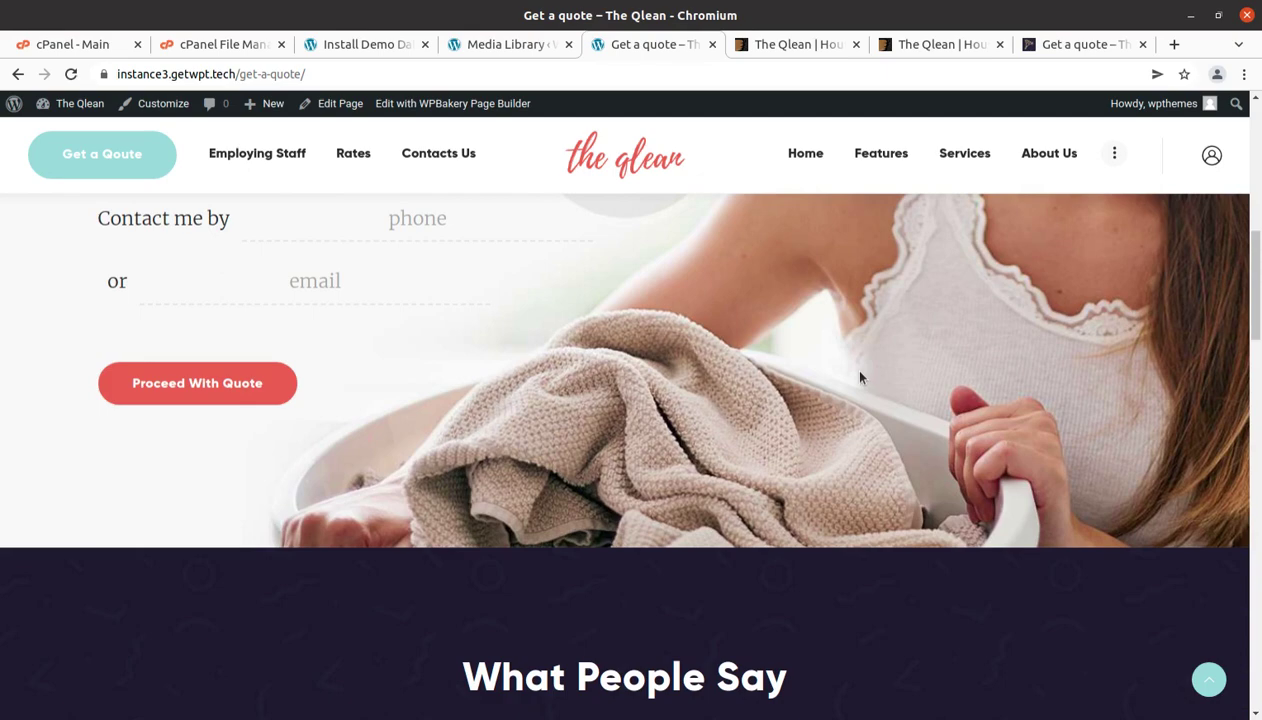
{"action": "scroll", "coordinate": [865, 378], "scroll_direction": "down", "scroll_amount": 4}
{"action": "scroll", "coordinate": [862, 377], "scroll_direction": "down", "scroll_amount": 6}
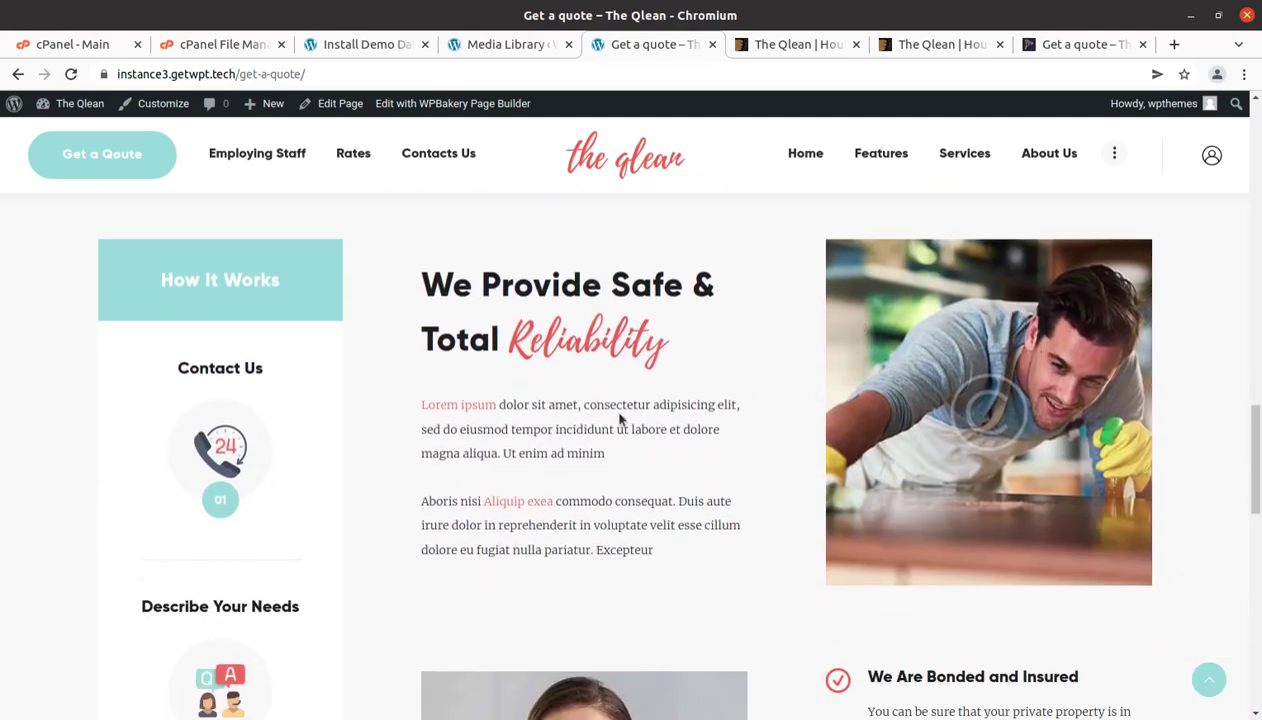
{"action": "scroll", "coordinate": [620, 410], "scroll_direction": "down", "scroll_amount": 8}
{"action": "scroll", "coordinate": [619, 420], "scroll_direction": "down", "scroll_amount": 2}
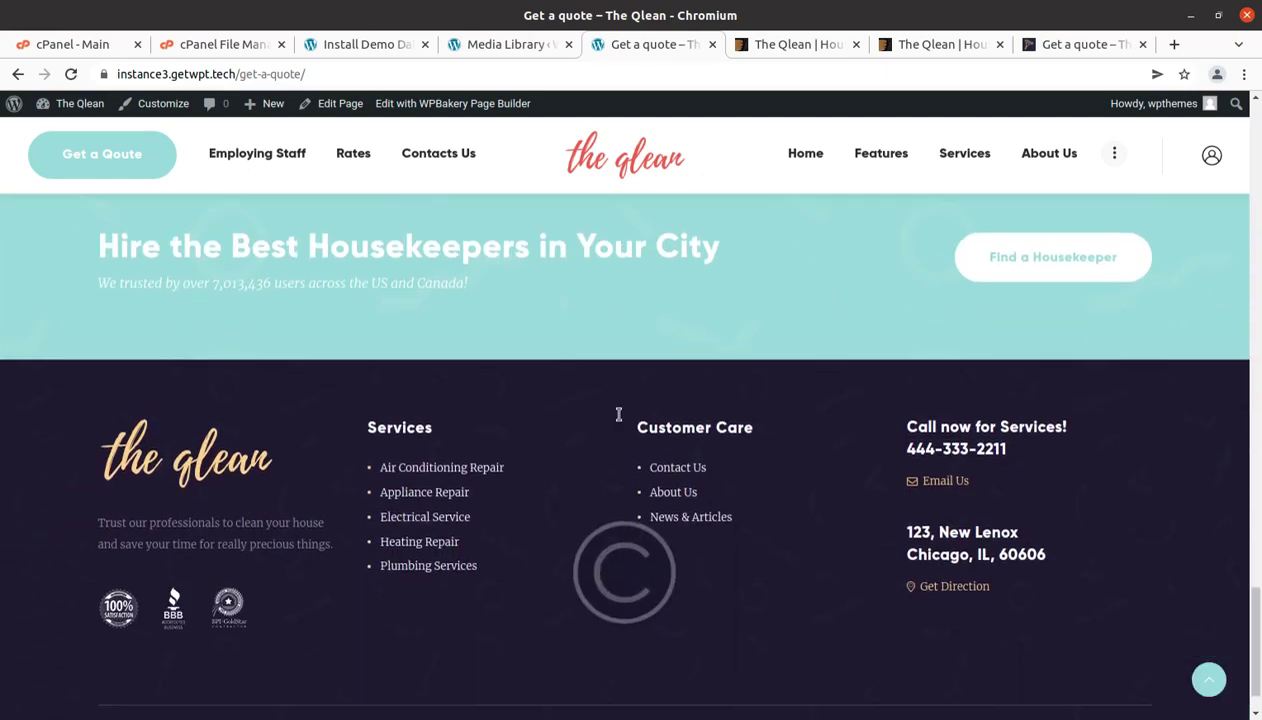
{"action": "scroll", "coordinate": [619, 420], "scroll_direction": "up", "scroll_amount": 15}
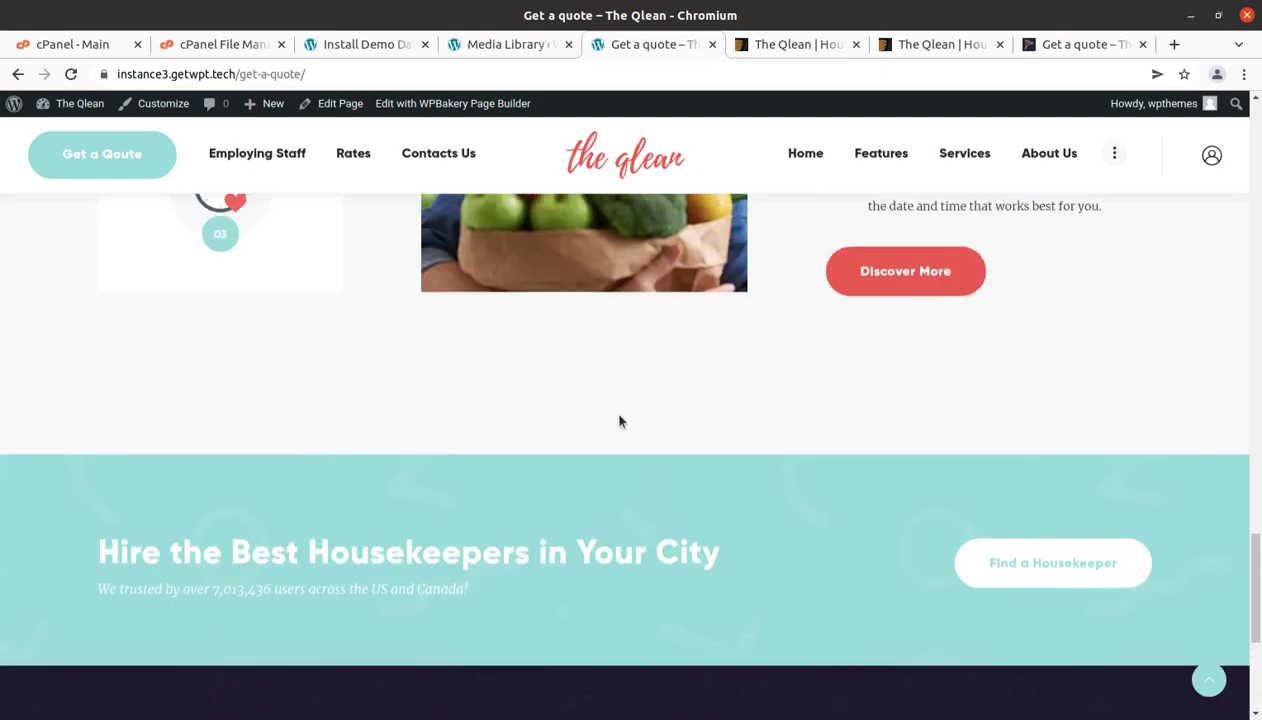
{"action": "scroll", "coordinate": [619, 420], "scroll_direction": "up", "scroll_amount": 8}
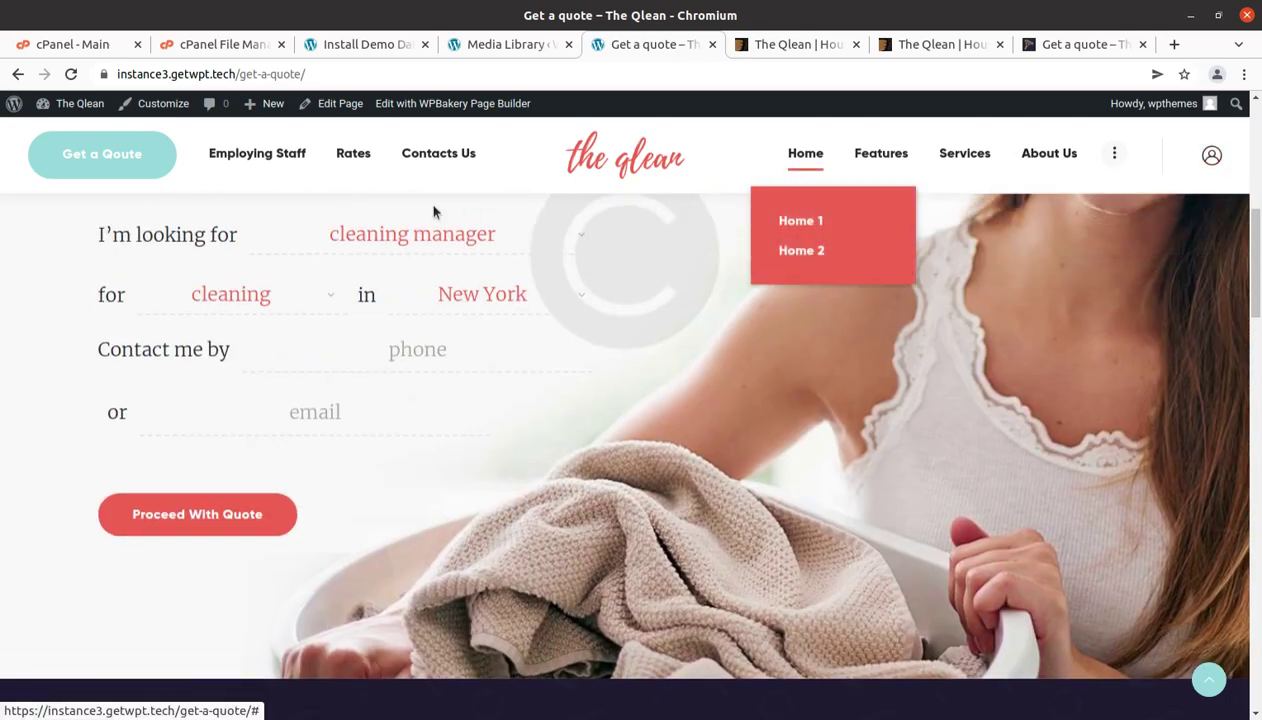
{"action": "scroll", "coordinate": [548, 511], "scroll_direction": "up", "scroll_amount": 3}
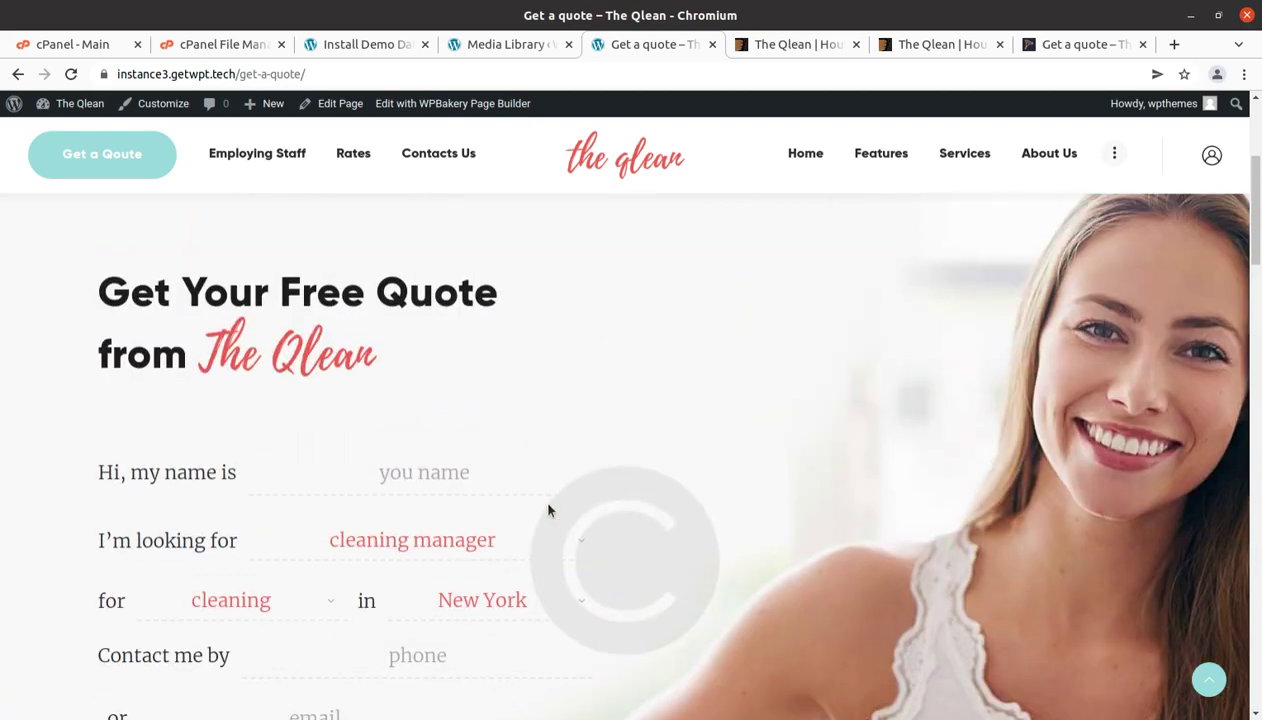
{"action": "scroll", "coordinate": [548, 511], "scroll_direction": "up", "scroll_amount": 2}
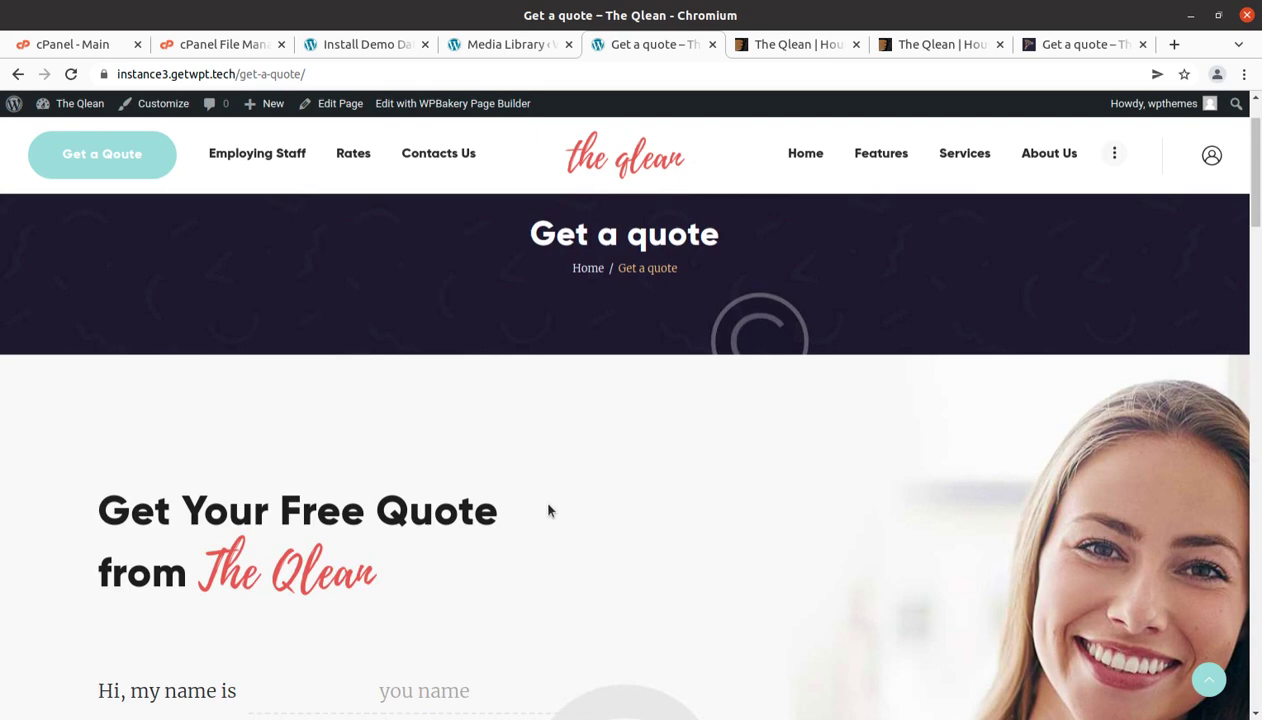
{"action": "scroll", "coordinate": [517, 487], "scroll_direction": "up", "scroll_amount": 2}
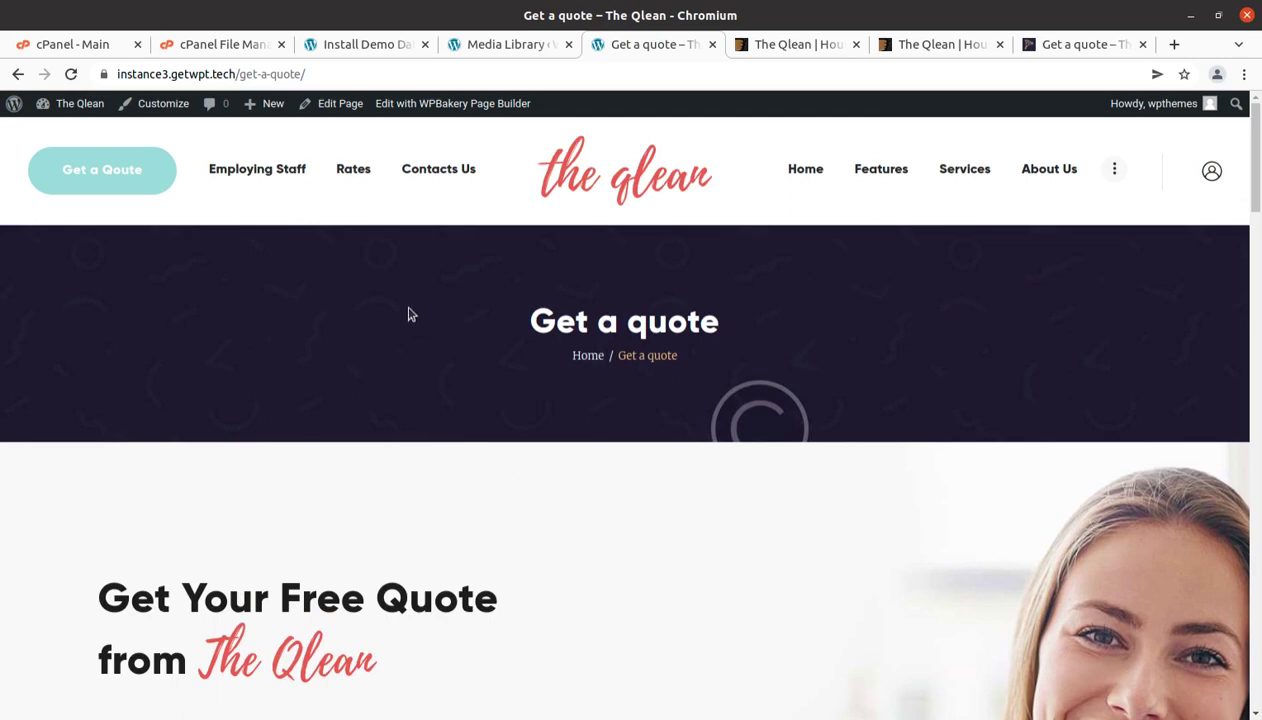
Return to the site's home page, and open the admin Dashboard in place of the demo data importer
{"action": "left_click", "coordinate": [598, 197]}
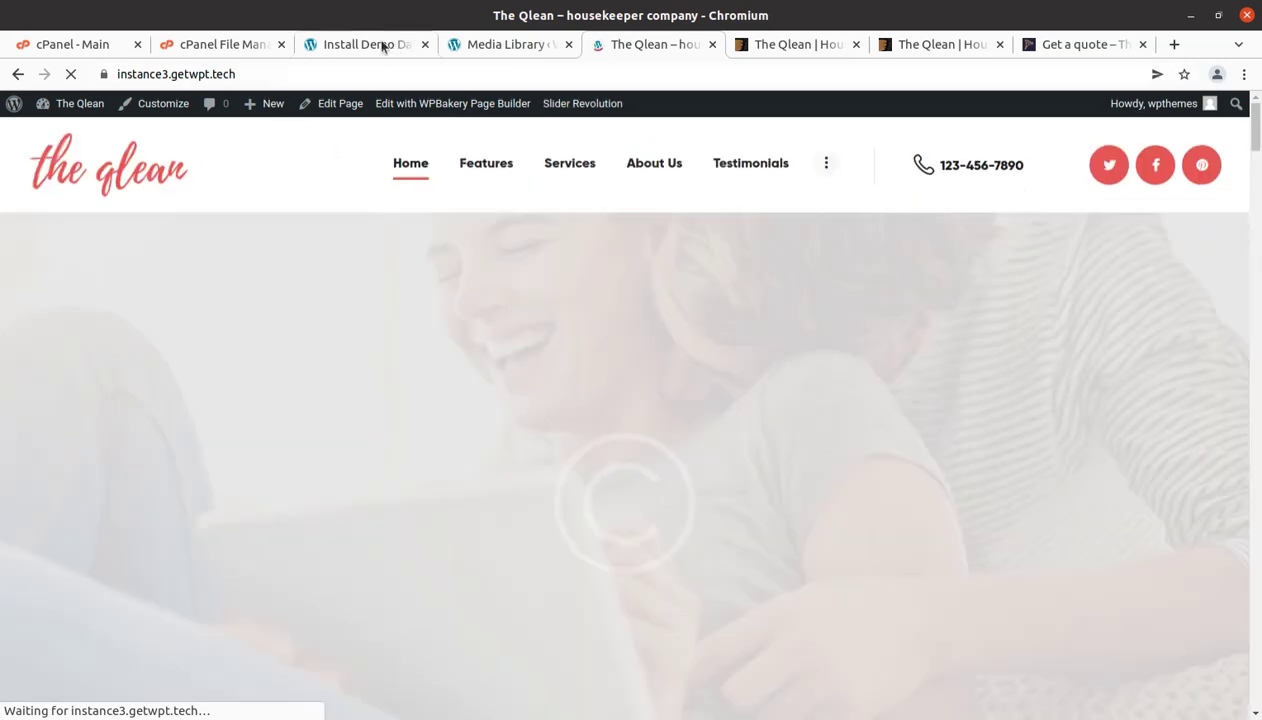
{"action": "left_click", "coordinate": [375, 44]}
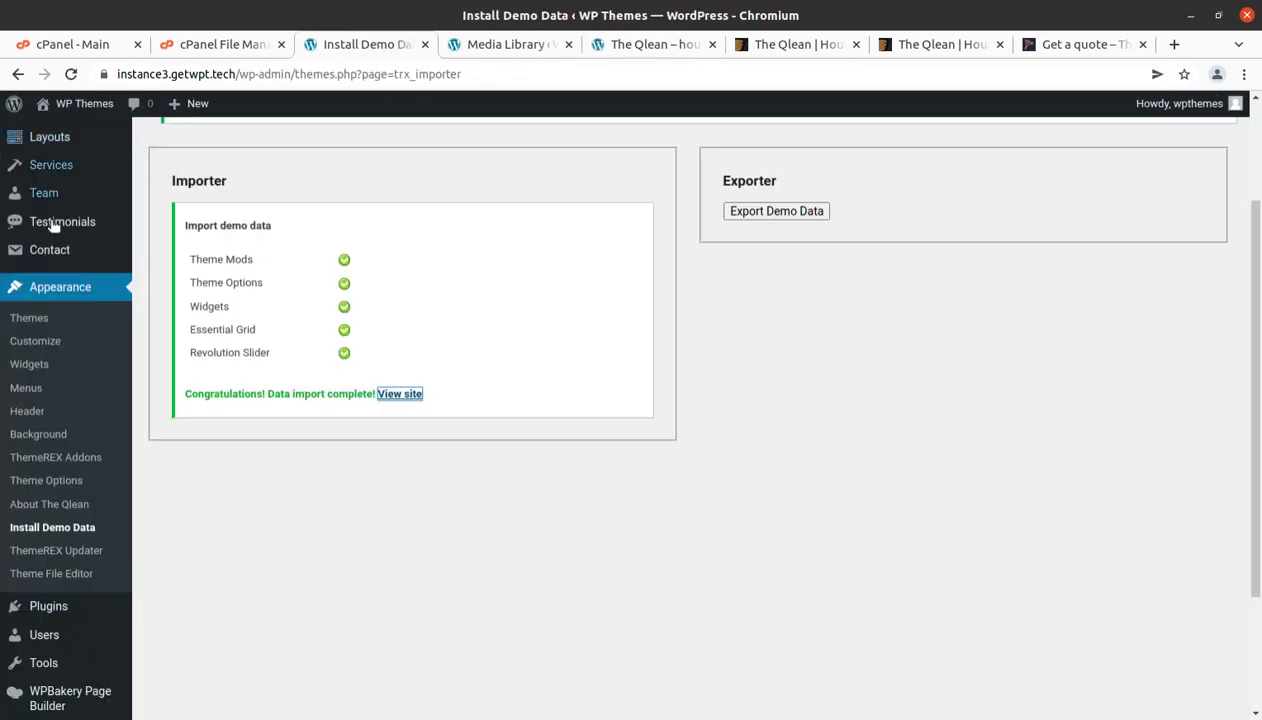
{"action": "scroll", "coordinate": [55, 226], "scroll_direction": "up", "scroll_amount": 3}
{"action": "left_click", "coordinate": [52, 145]}
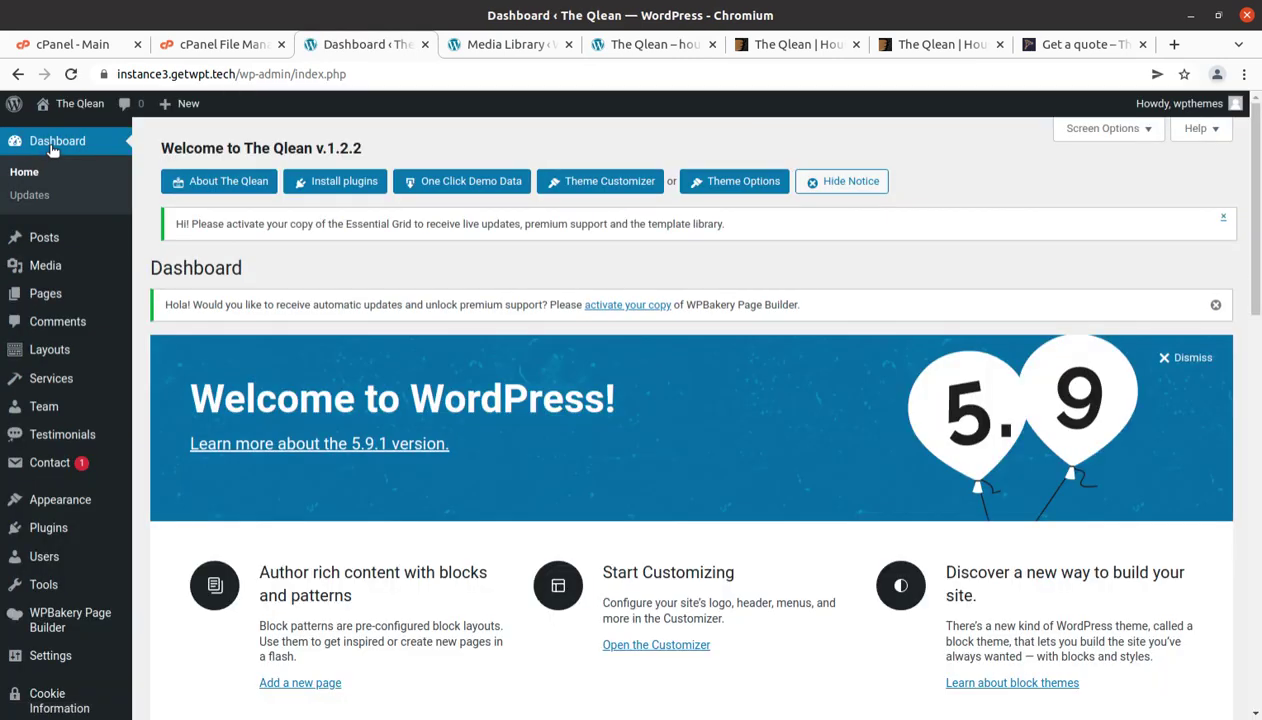
Open the All Services, Team, All Testimonials and Cookie Information dashboard admin pages in separate browser tabs
{"action": "mouse_move", "coordinate": [63, 388]}
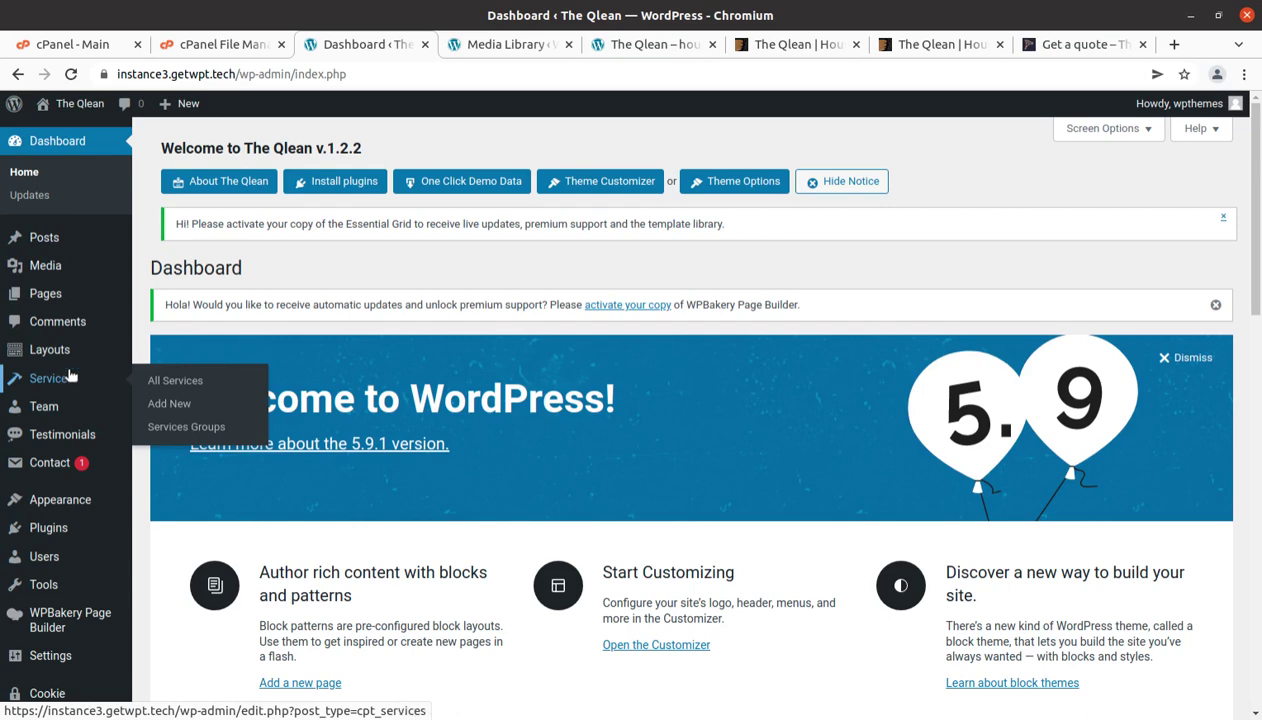
{"action": "middle_click", "coordinate": [166, 381]}
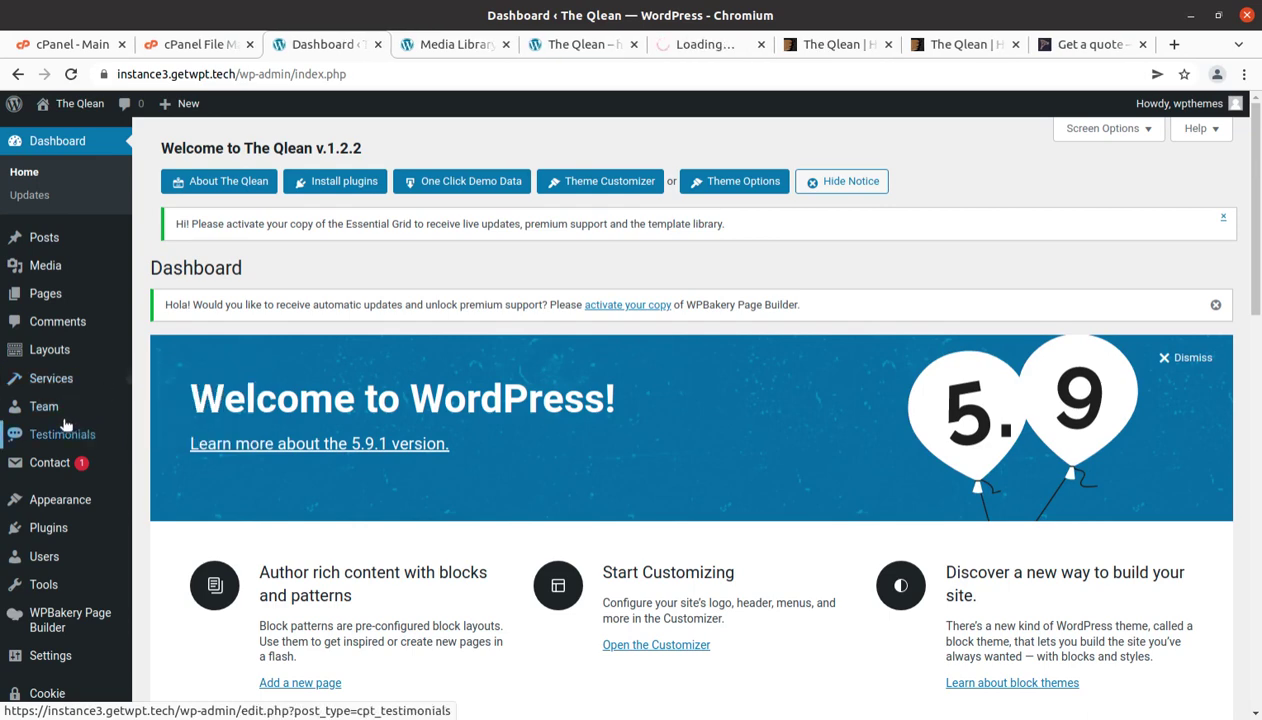
{"action": "middle_click", "coordinate": [162, 409]}
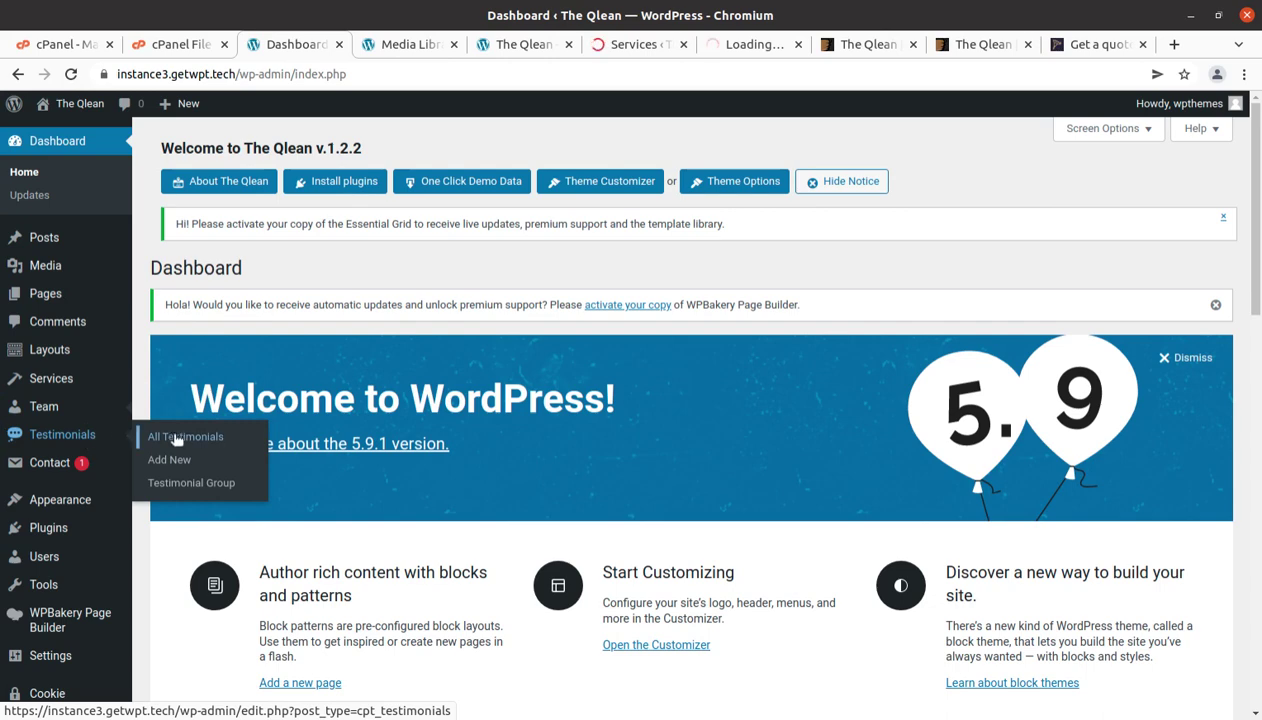
{"action": "middle_click", "coordinate": [172, 438]}
{"action": "scroll", "coordinate": [93, 436], "scroll_direction": "down", "scroll_amount": 5}
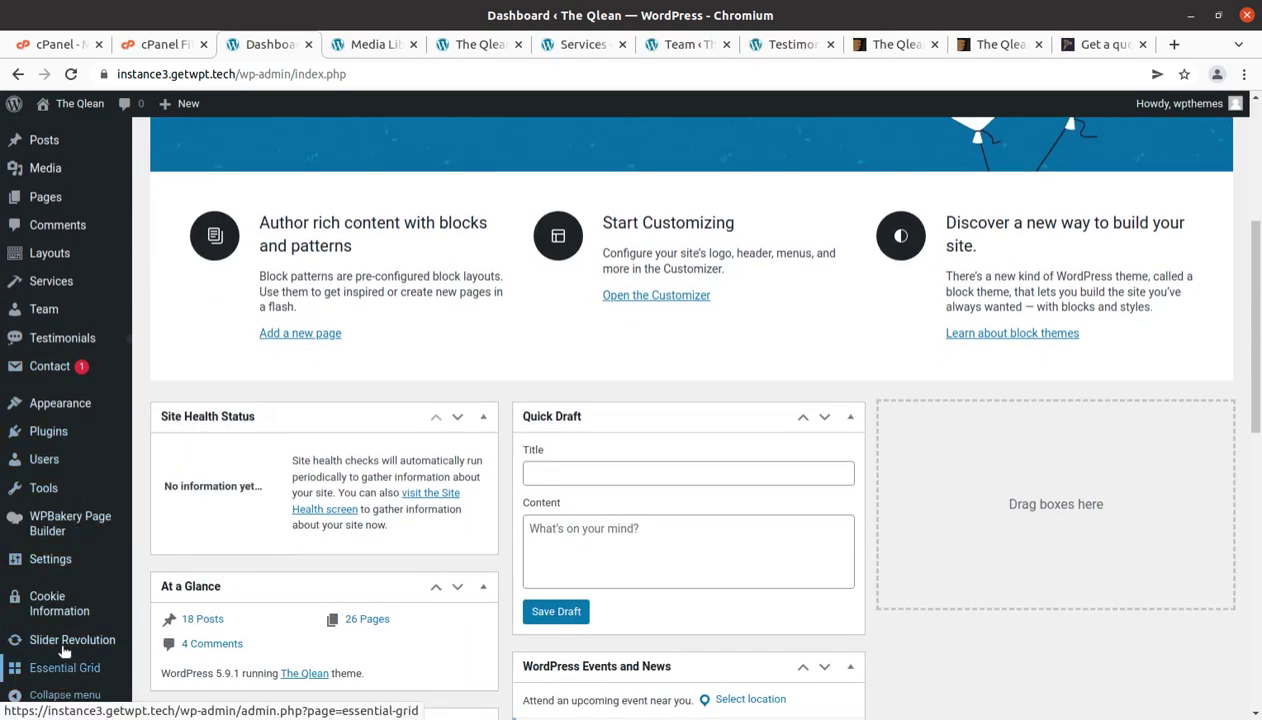
{"action": "mouse_move", "coordinate": [49, 617]}
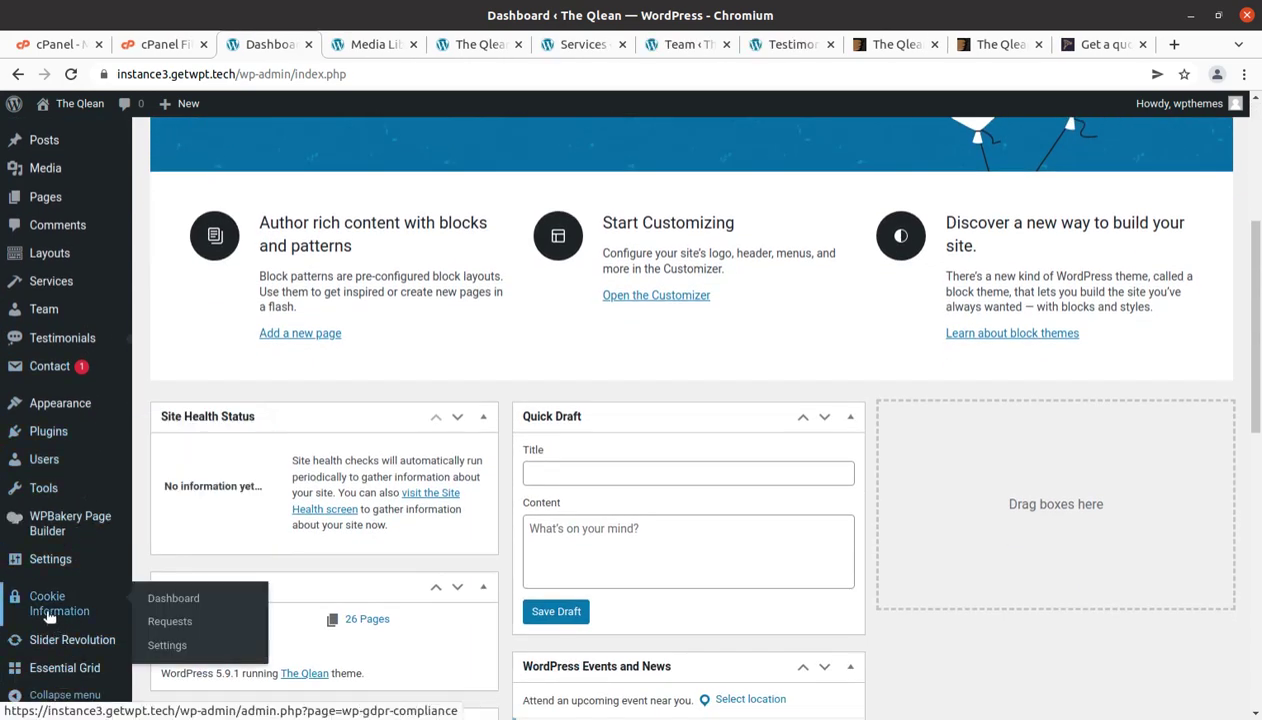
{"action": "middle_click", "coordinate": [161, 604]}
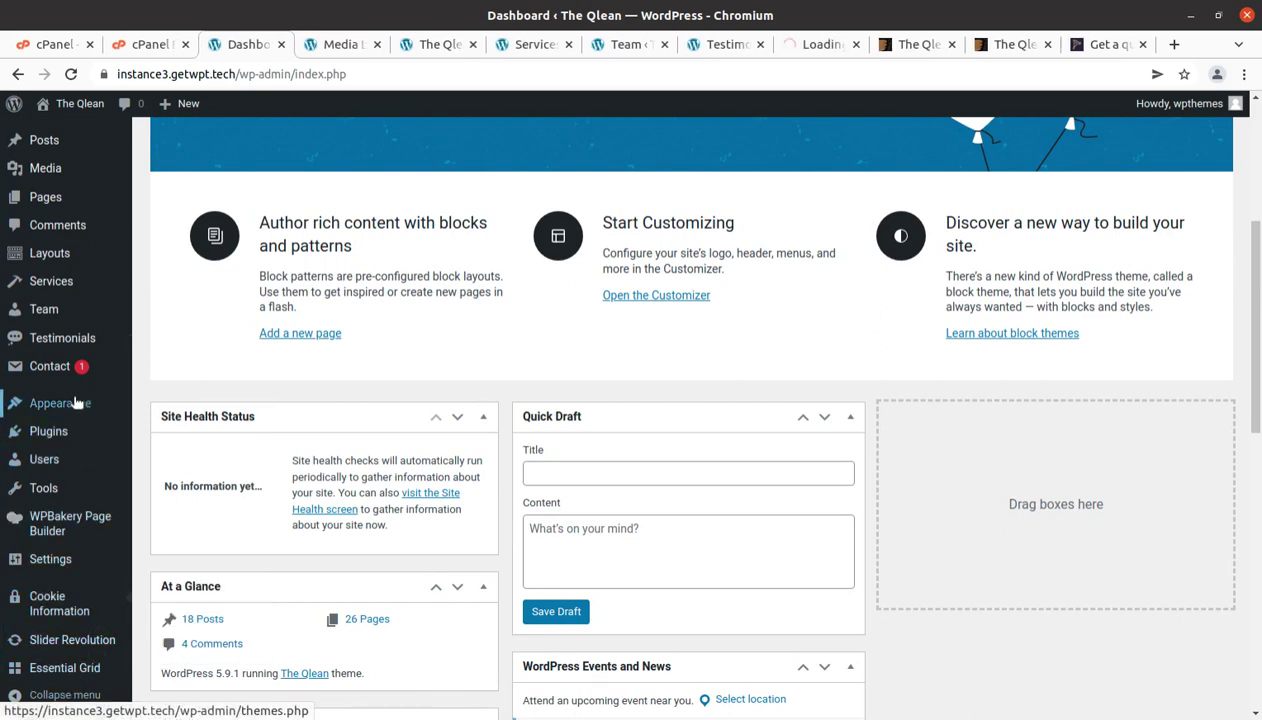
Look over the Appearance options of the theme and close the Media Library browser tab
{"action": "mouse_move", "coordinate": [79, 403]}
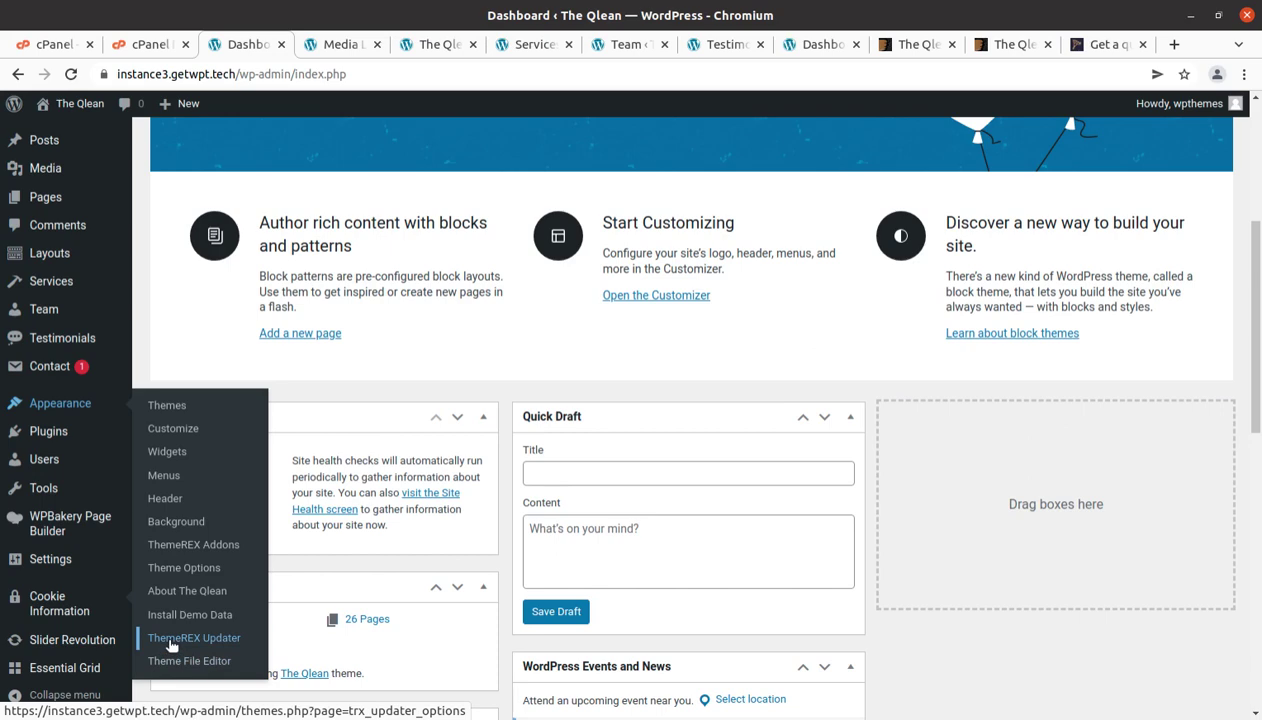
{"action": "left_click", "coordinate": [352, 48]}
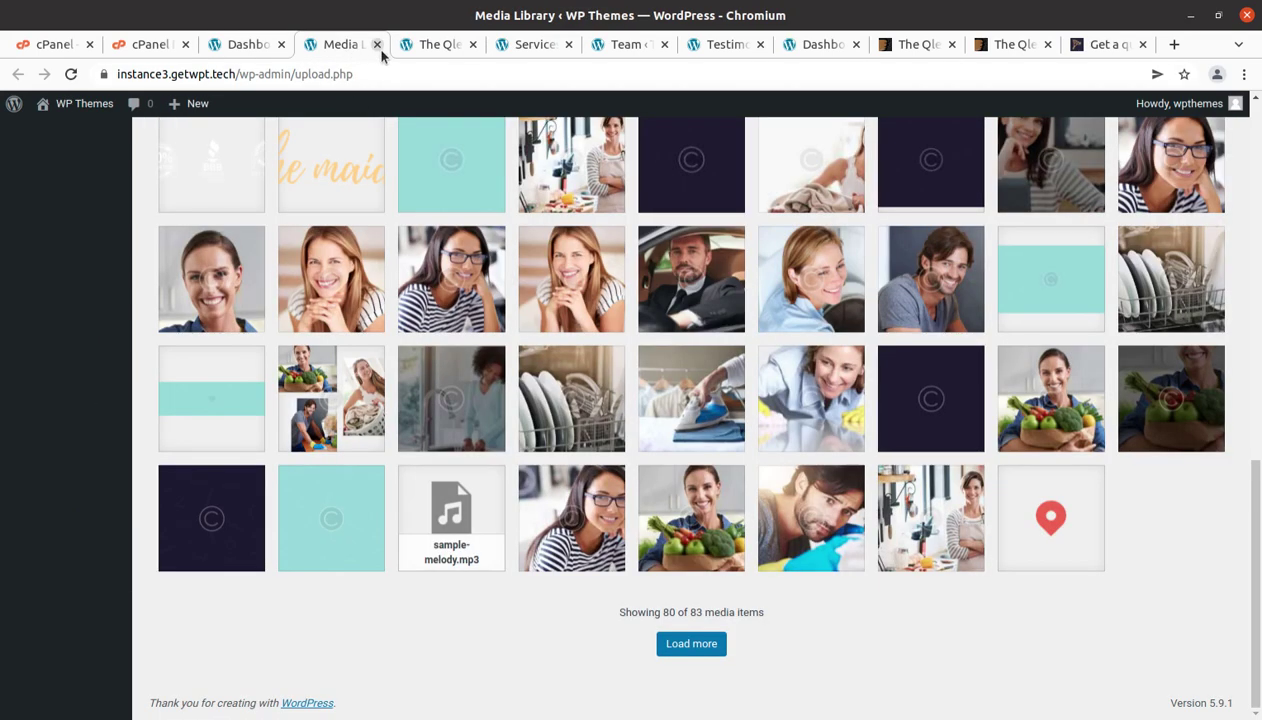
{"action": "left_click", "coordinate": [377, 46]}
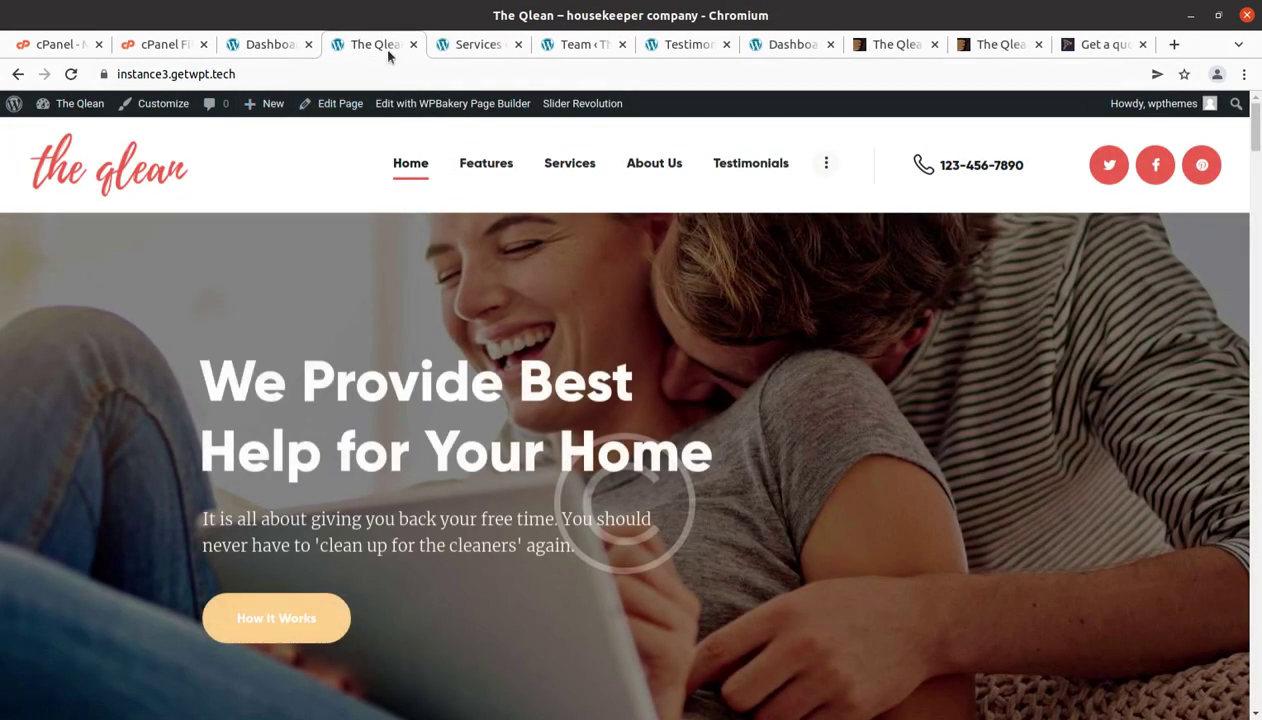
Examine the list of imported services in the admin area, including their titles and service groups
{"action": "left_click", "coordinate": [477, 46]}
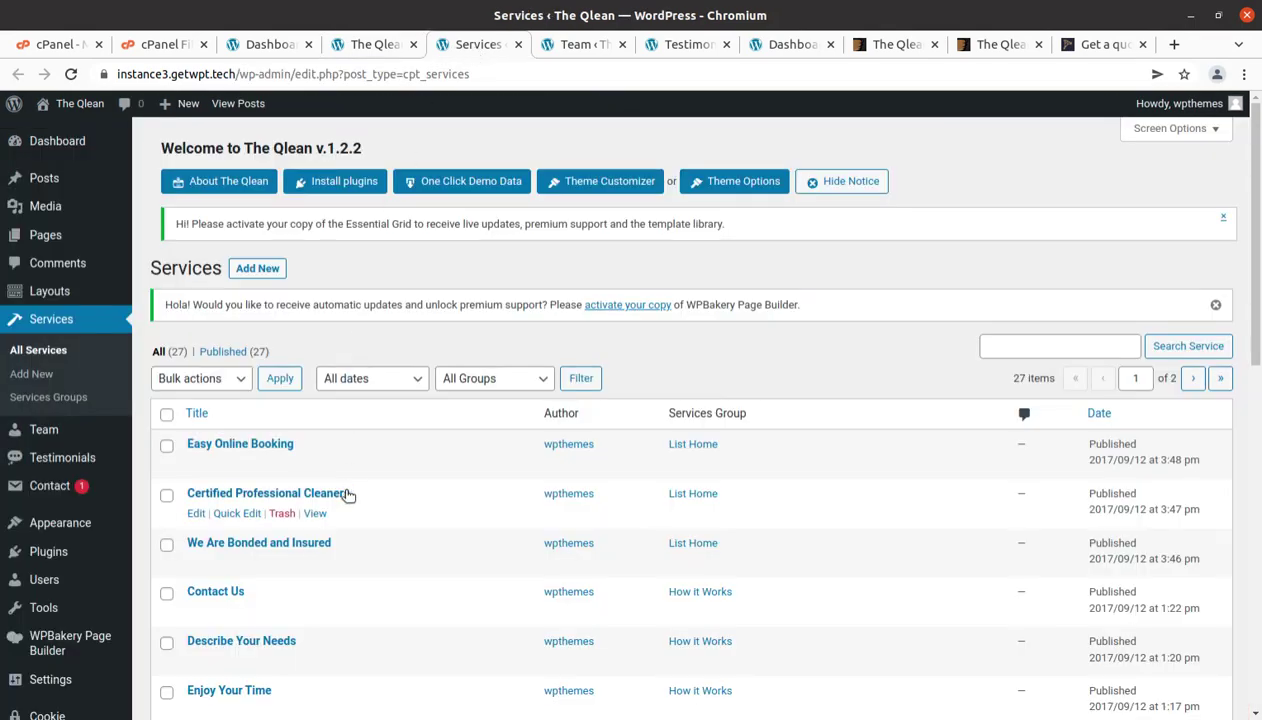
{"action": "scroll", "coordinate": [350, 475], "scroll_direction": "down", "scroll_amount": 5}
{"action": "scroll", "coordinate": [351, 473], "scroll_direction": "down", "scroll_amount": 4}
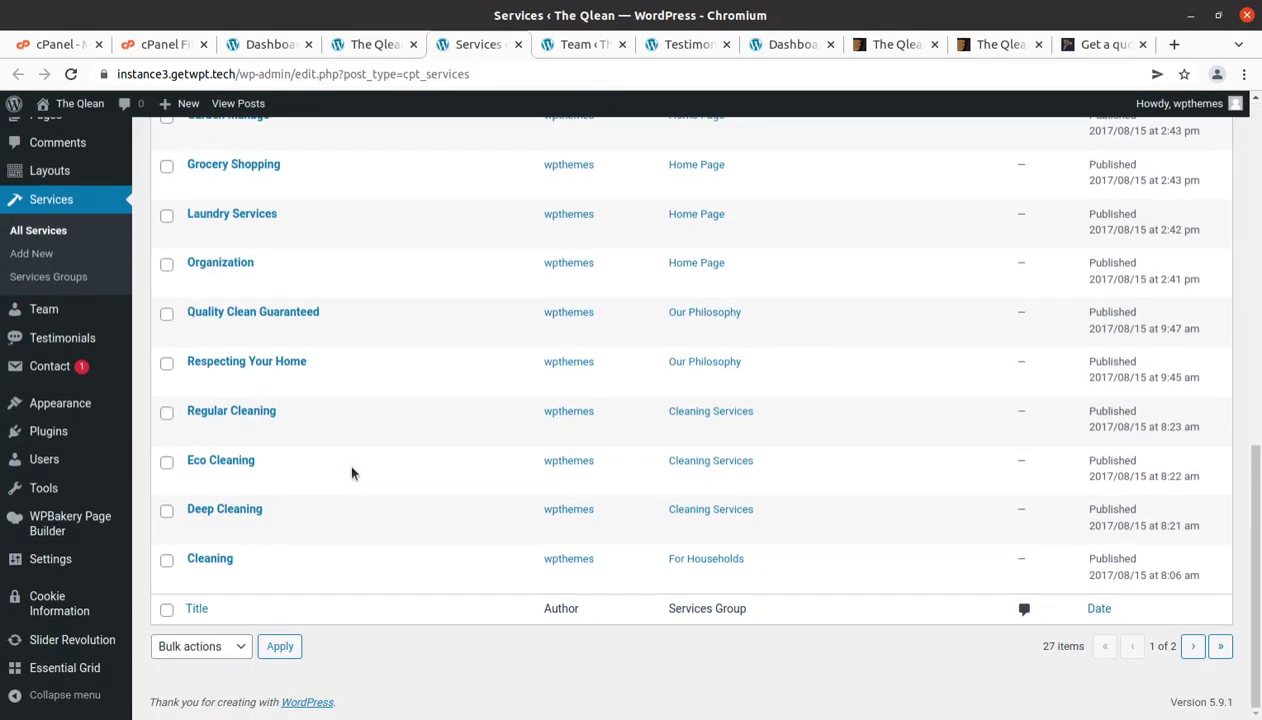
{"action": "scroll", "coordinate": [351, 473], "scroll_direction": "up", "scroll_amount": 4}
{"action": "scroll", "coordinate": [351, 473], "scroll_direction": "up", "scroll_amount": 4}
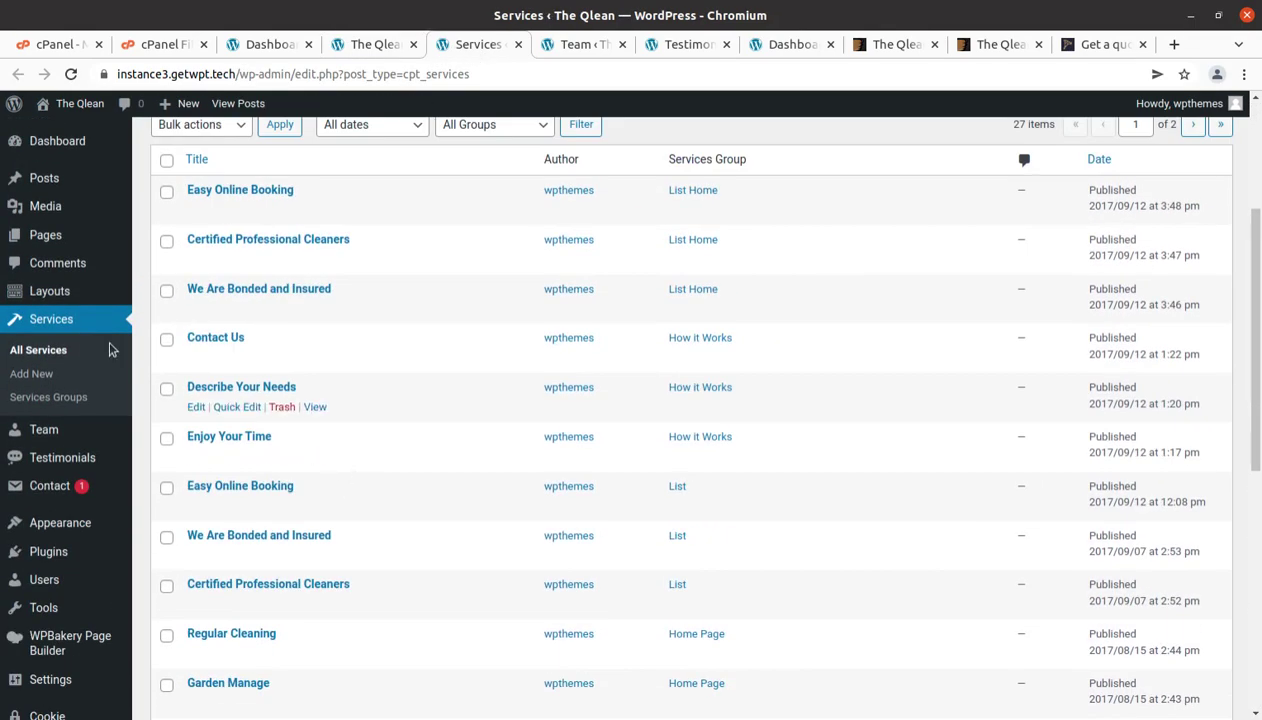
{"action": "scroll", "coordinate": [276, 292], "scroll_direction": "up", "scroll_amount": 3}
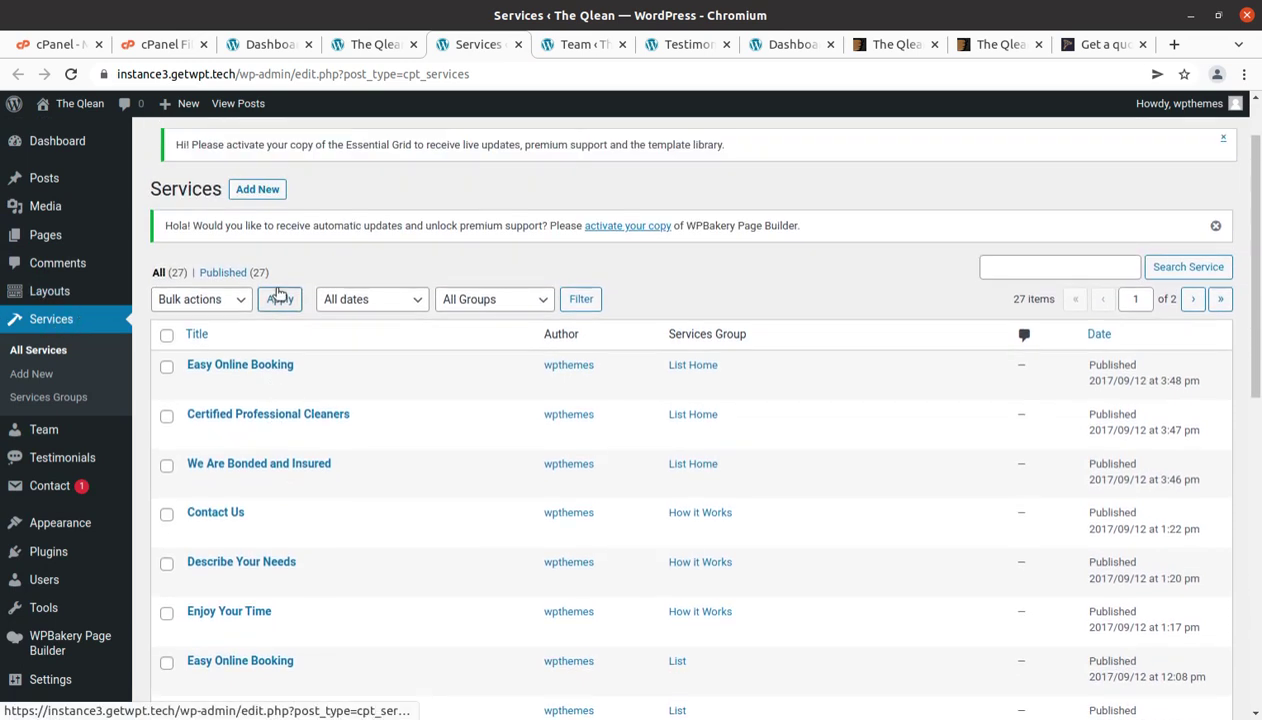
{"action": "scroll", "coordinate": [258, 268], "scroll_direction": "down", "scroll_amount": 2}
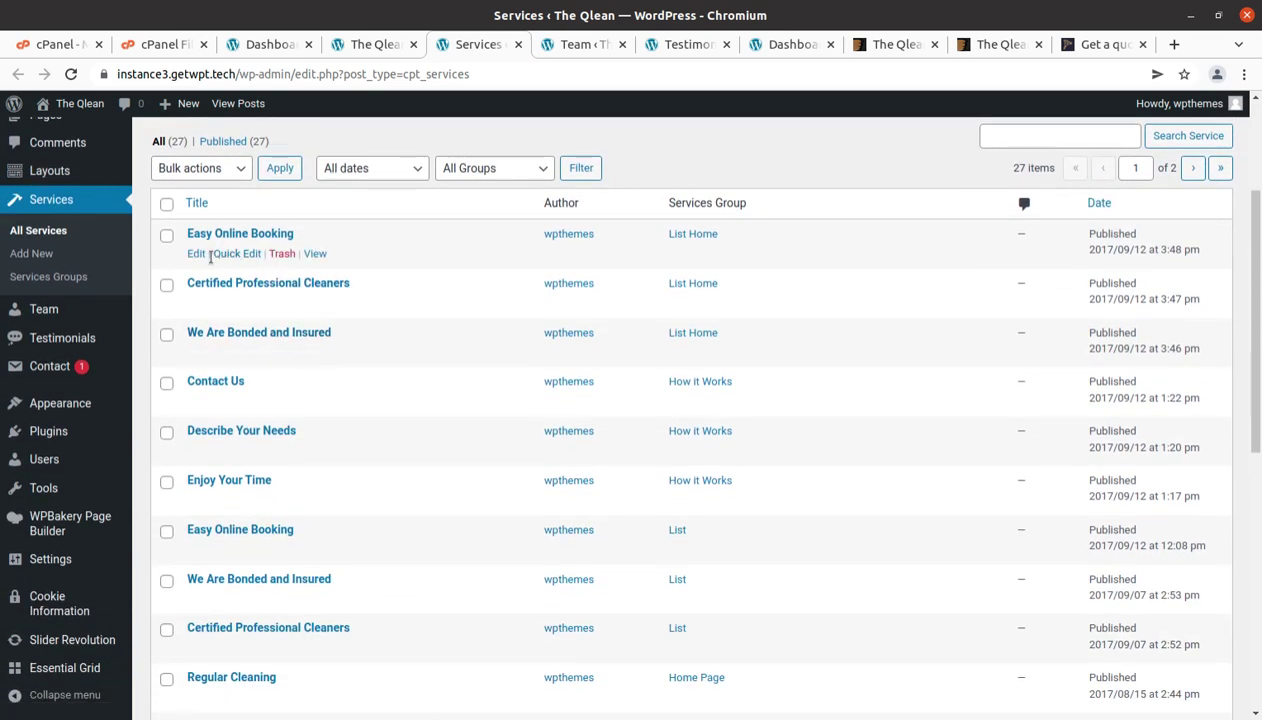
{"action": "scroll", "coordinate": [258, 250], "scroll_direction": "down", "scroll_amount": 4}
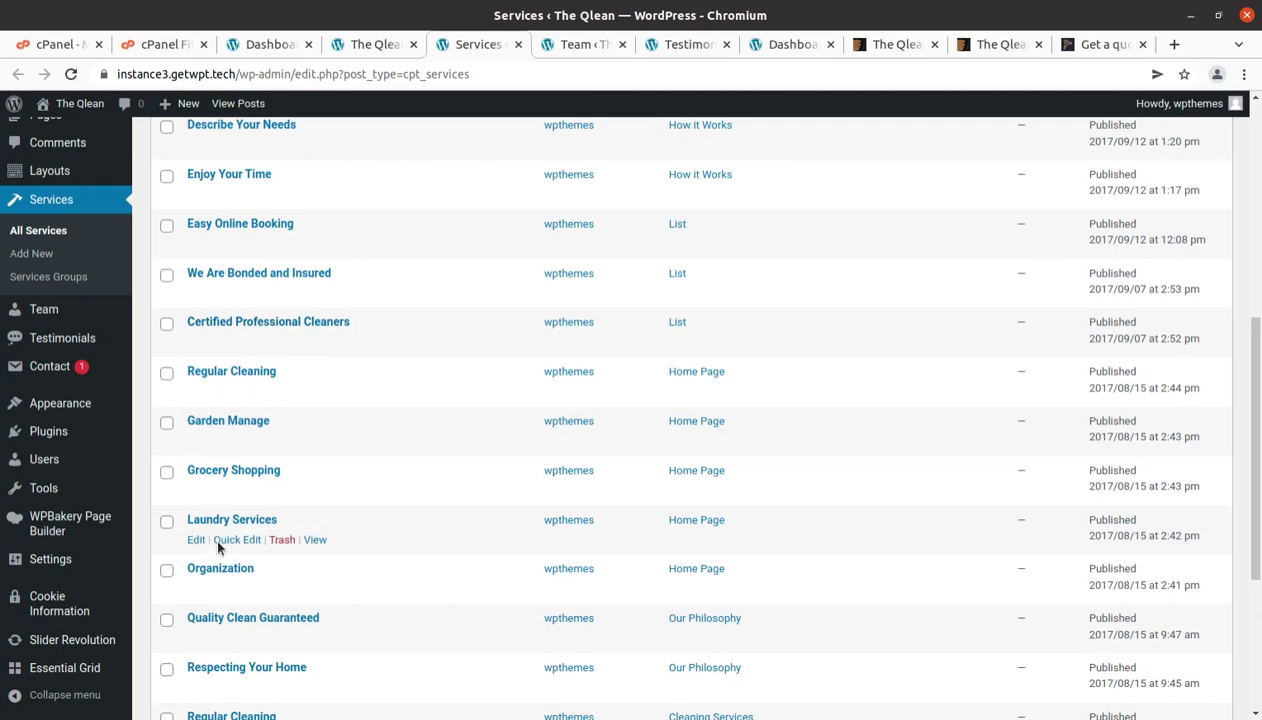
{"action": "scroll", "coordinate": [240, 295], "scroll_direction": "up", "scroll_amount": 4}
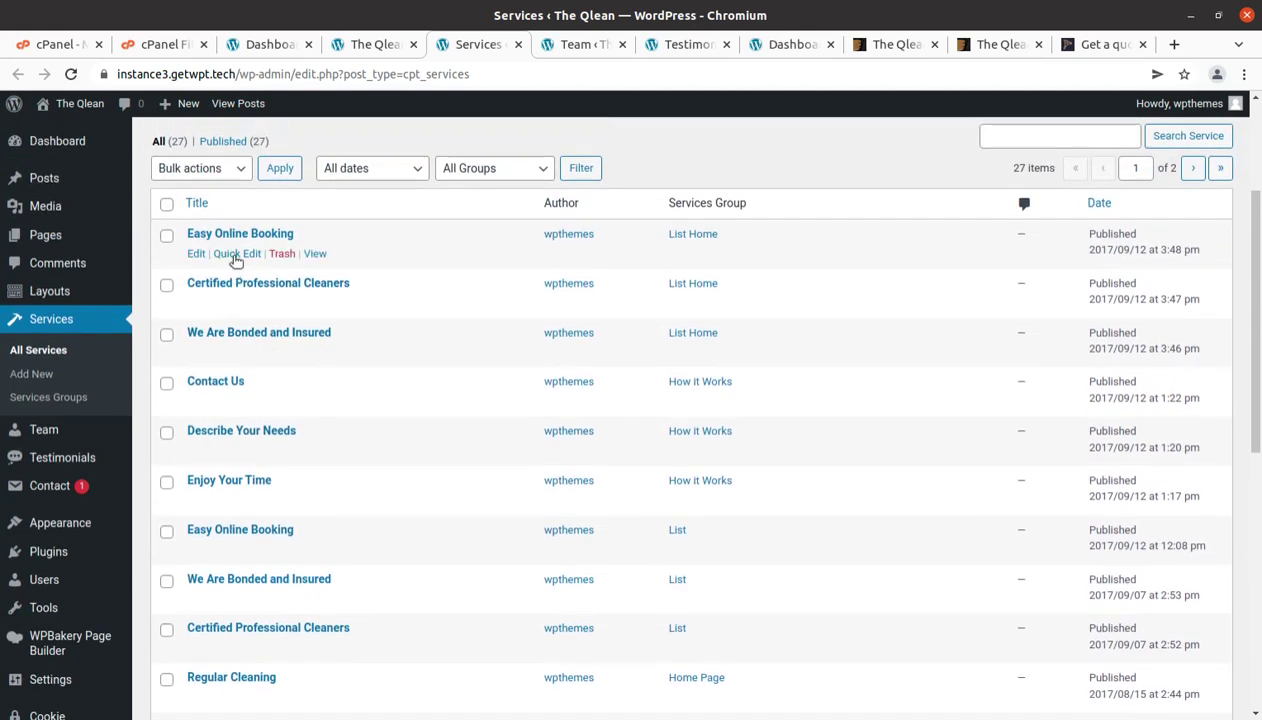
{"action": "scroll", "coordinate": [270, 298], "scroll_direction": "down", "scroll_amount": 2}
{"action": "scroll", "coordinate": [268, 297], "scroll_direction": "down", "scroll_amount": 3}
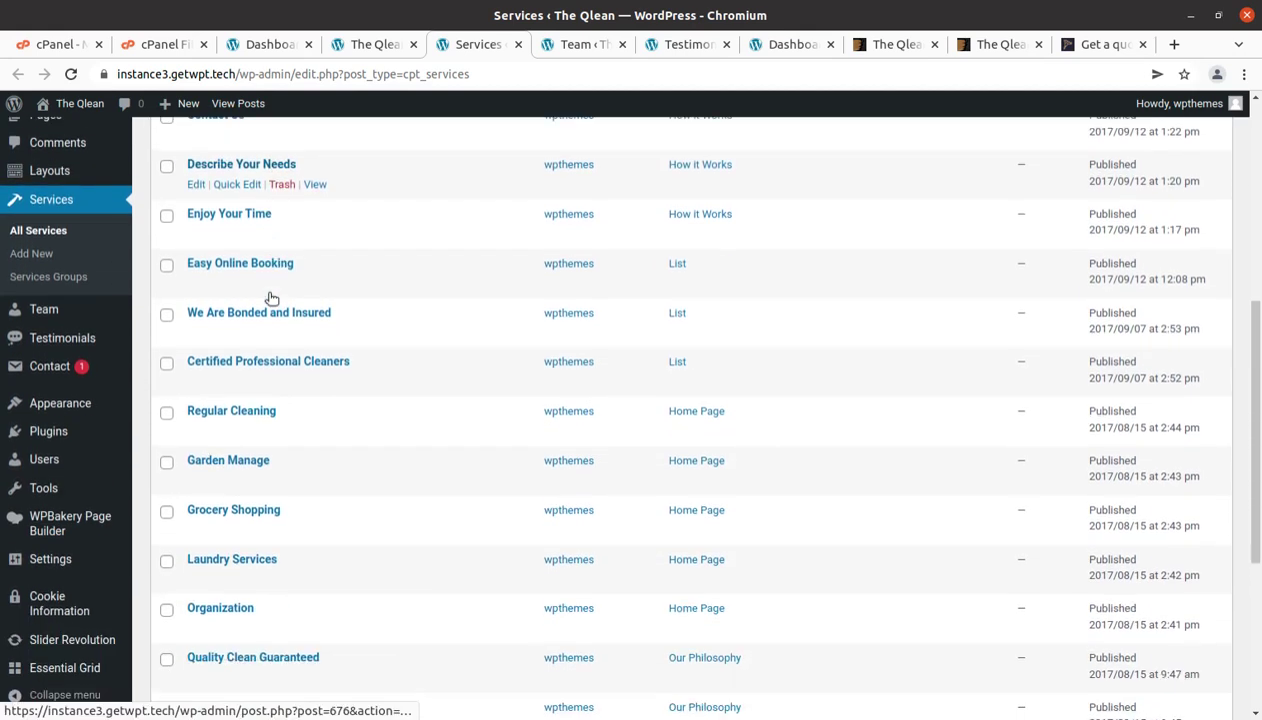
{"action": "scroll", "coordinate": [267, 296], "scroll_direction": "up", "scroll_amount": 5}
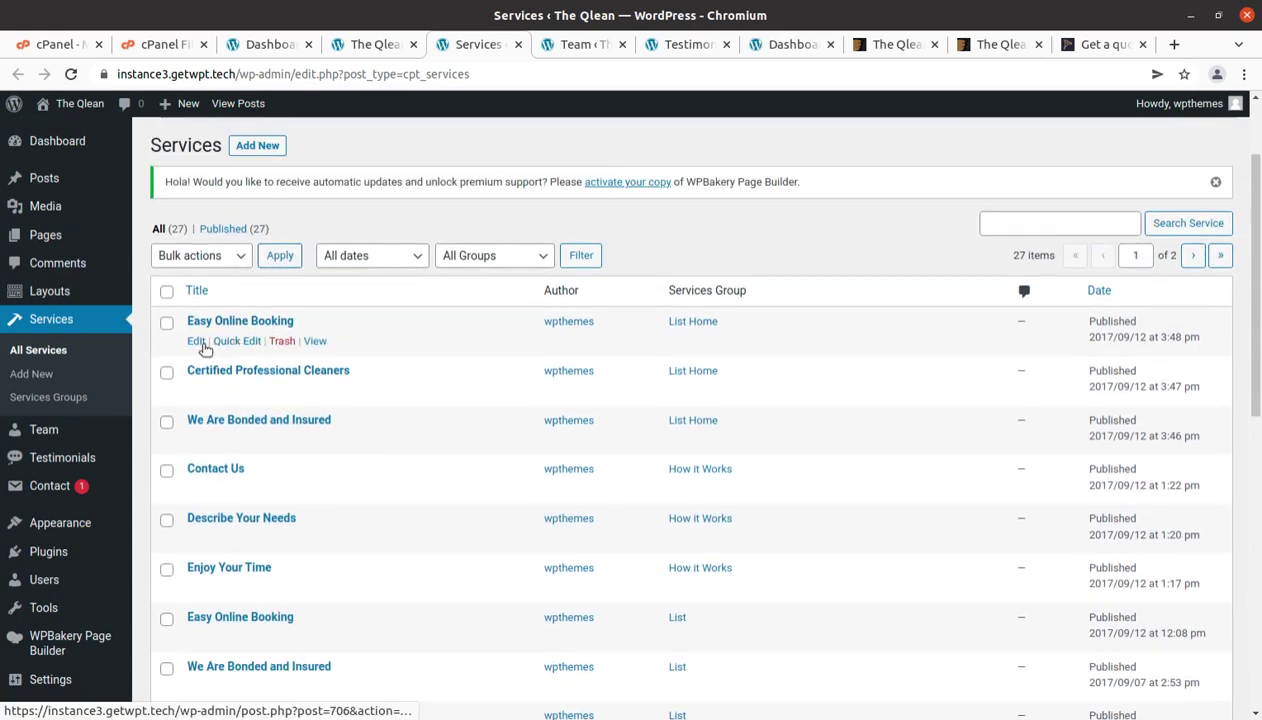
Open the Easy Online Booking service for editing and inspect its text, price table and page builder shortcodes
{"action": "left_click", "coordinate": [197, 342]}
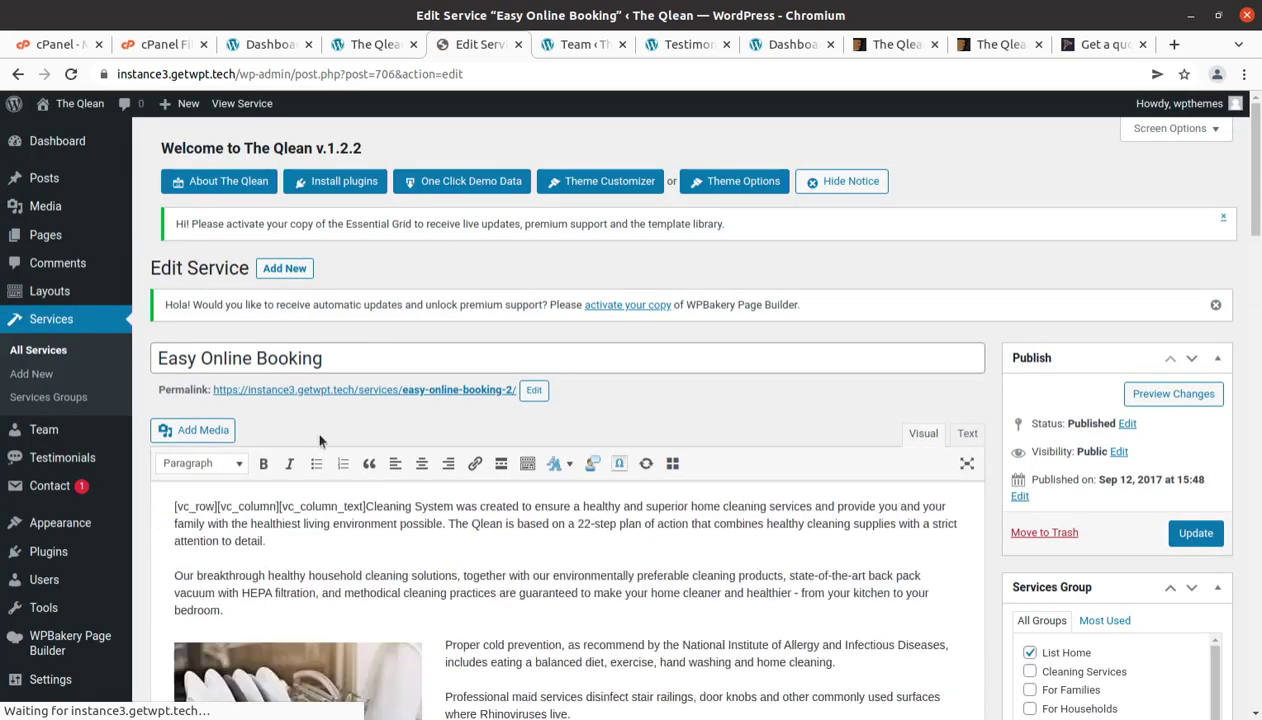
{"action": "scroll", "coordinate": [486, 418], "scroll_direction": "down", "scroll_amount": 3}
{"action": "scroll", "coordinate": [491, 425], "scroll_direction": "down", "scroll_amount": 5}
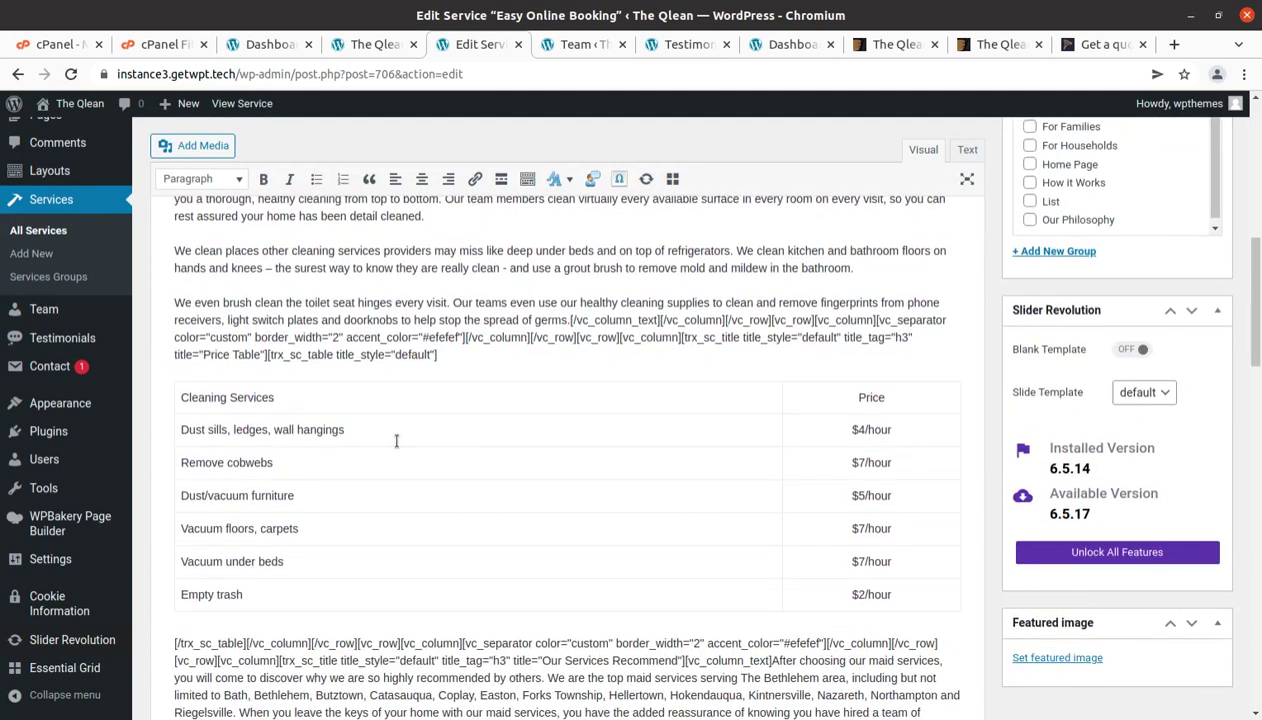
{"action": "scroll", "coordinate": [396, 441], "scroll_direction": "up", "scroll_amount": 3}
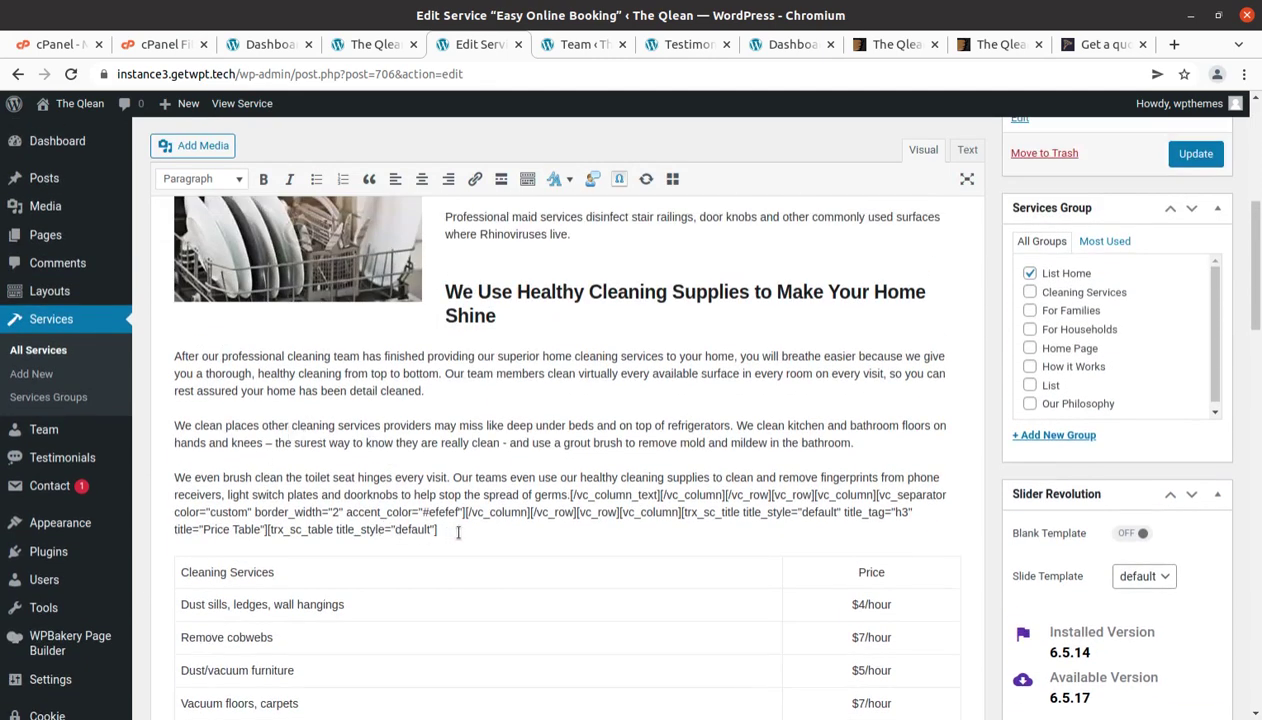
{"action": "left_click_drag", "start_coordinate": [437, 530], "coordinate": [172, 512]}
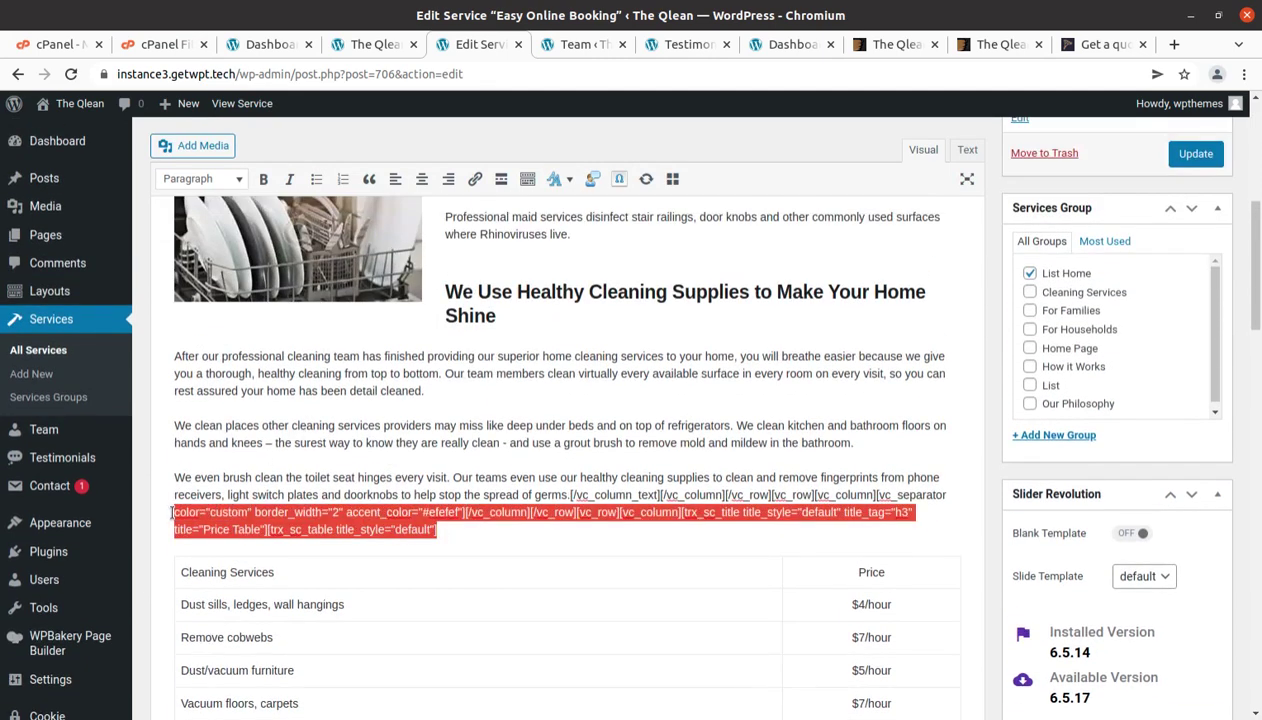
{"action": "left_click", "coordinate": [706, 540]}
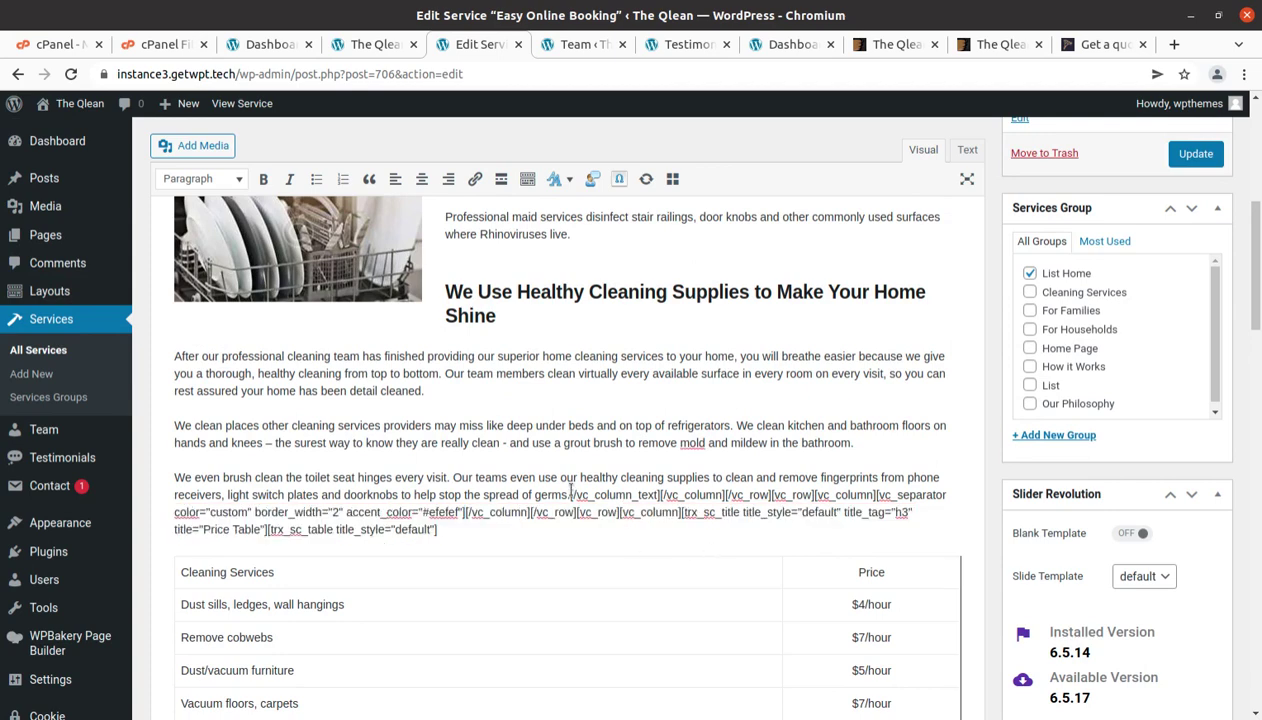
Examine the raw page builder shortcodes around the price table, recommendation text and contact details in the Easy Online Booking service content
{"action": "left_click_drag", "start_coordinate": [569, 492], "coordinate": [582, 531]}
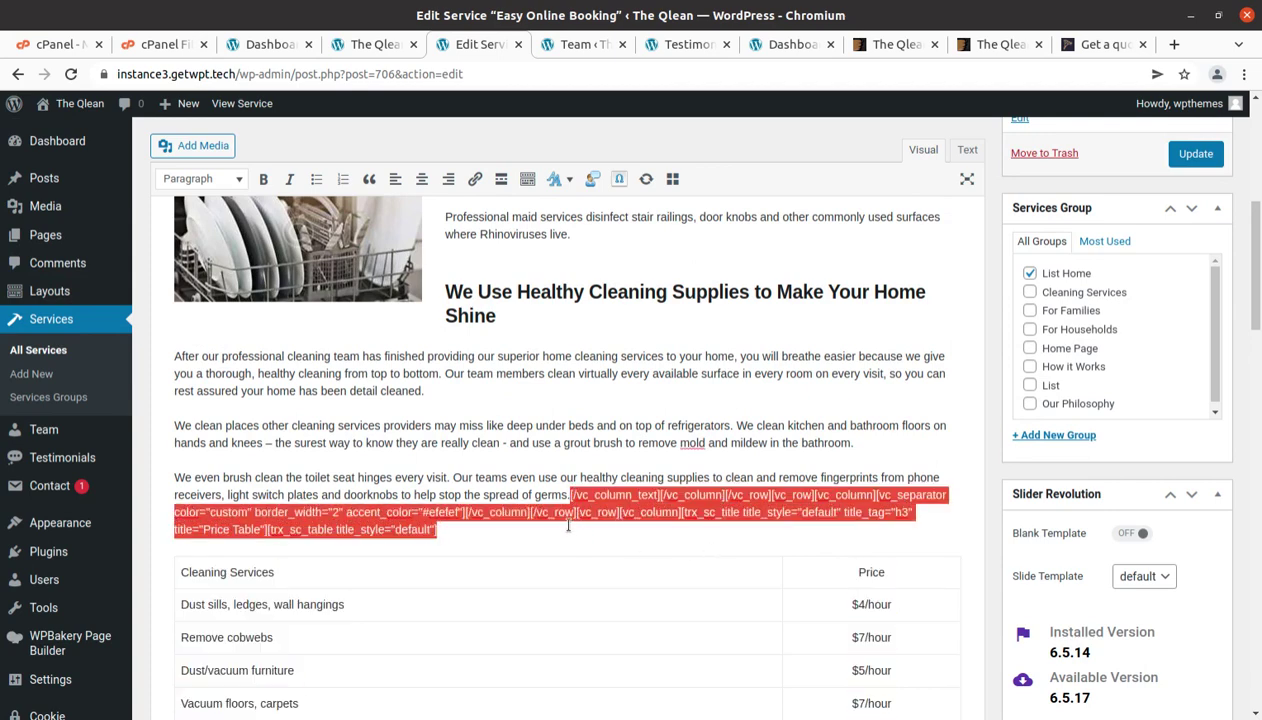
{"action": "left_click", "coordinate": [349, 376]}
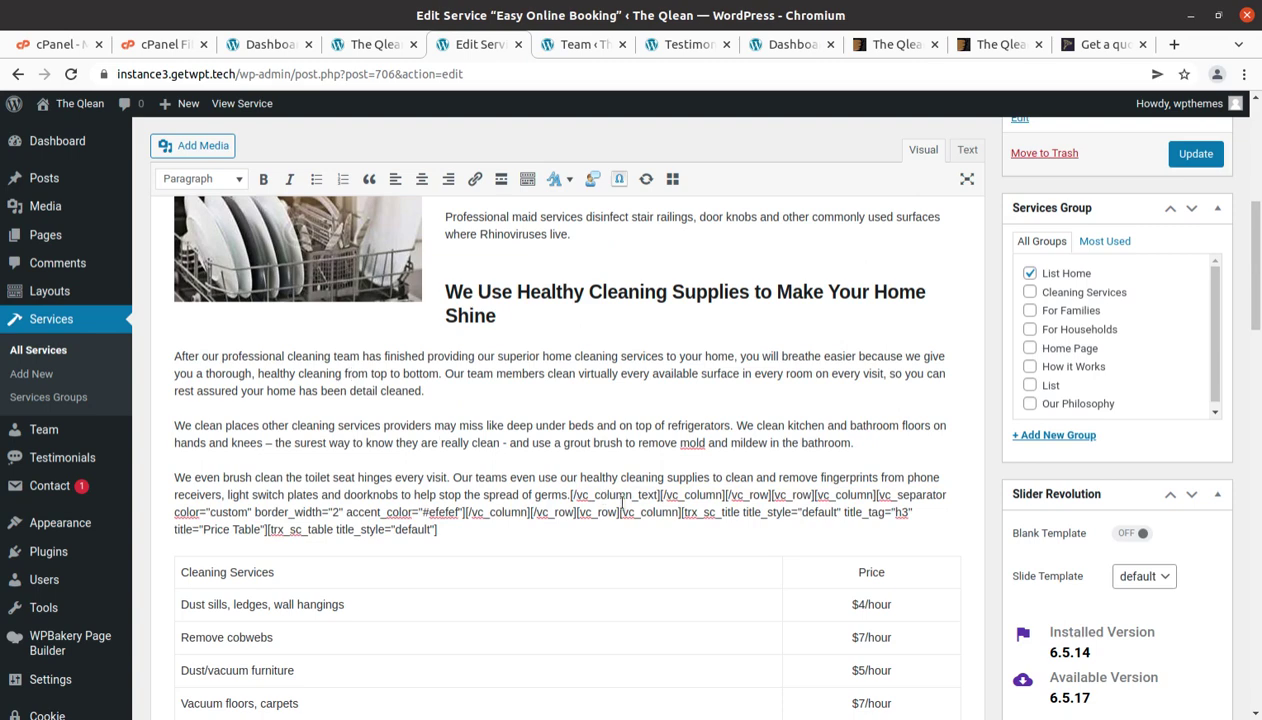
{"action": "scroll", "coordinate": [622, 502], "scroll_direction": "down", "scroll_amount": 5}
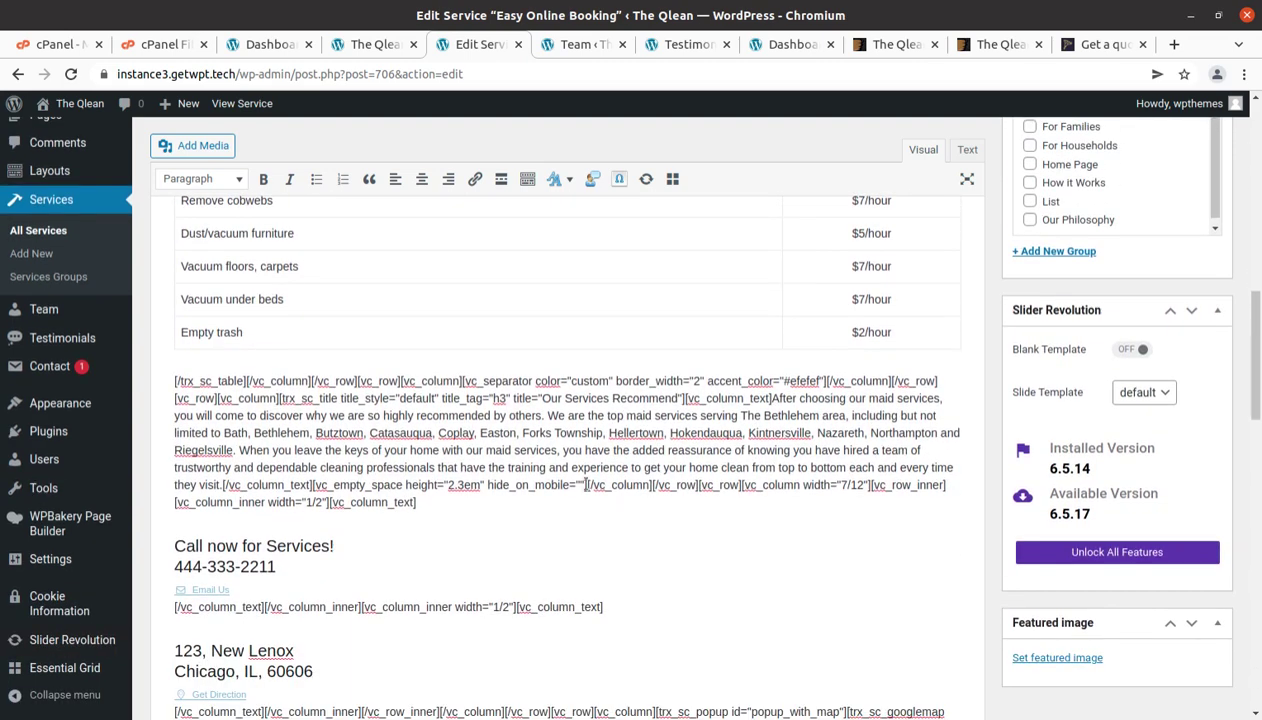
{"action": "scroll", "coordinate": [585, 486], "scroll_direction": "down", "scroll_amount": 4}
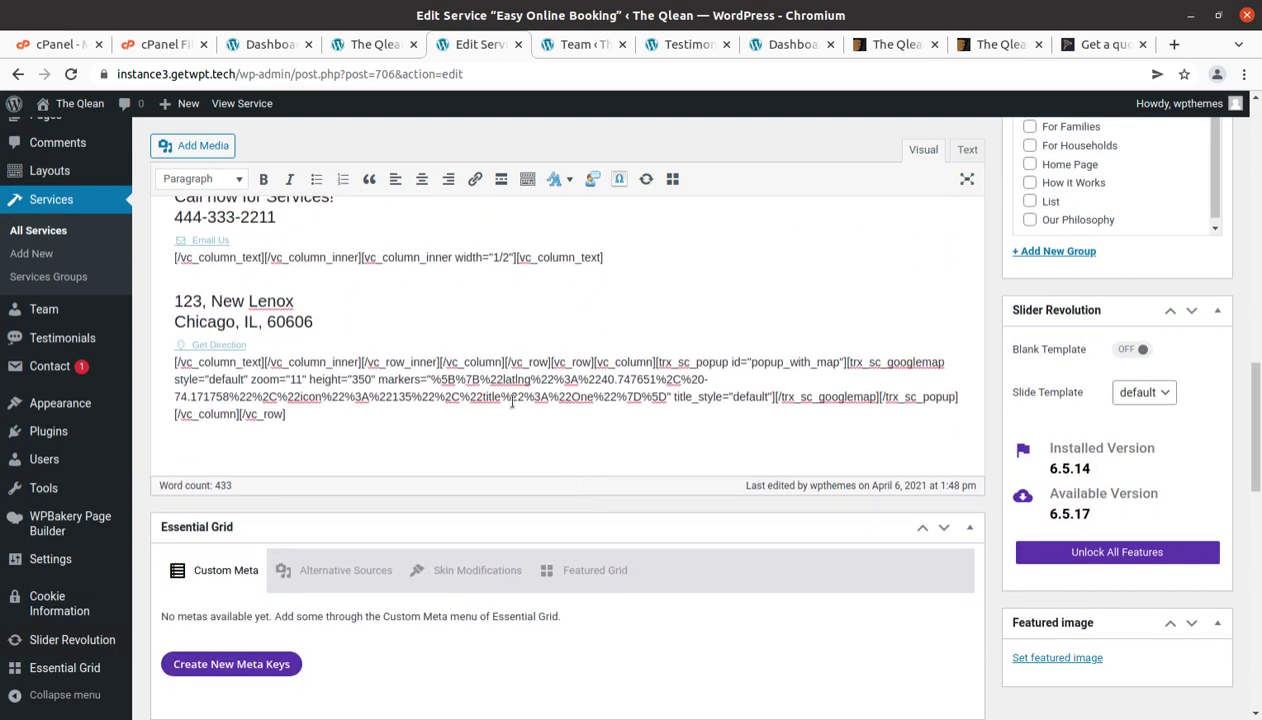
{"action": "scroll", "coordinate": [526, 468], "scroll_direction": "up", "scroll_amount": 2}
{"action": "scroll", "coordinate": [502, 418], "scroll_direction": "up", "scroll_amount": 4}
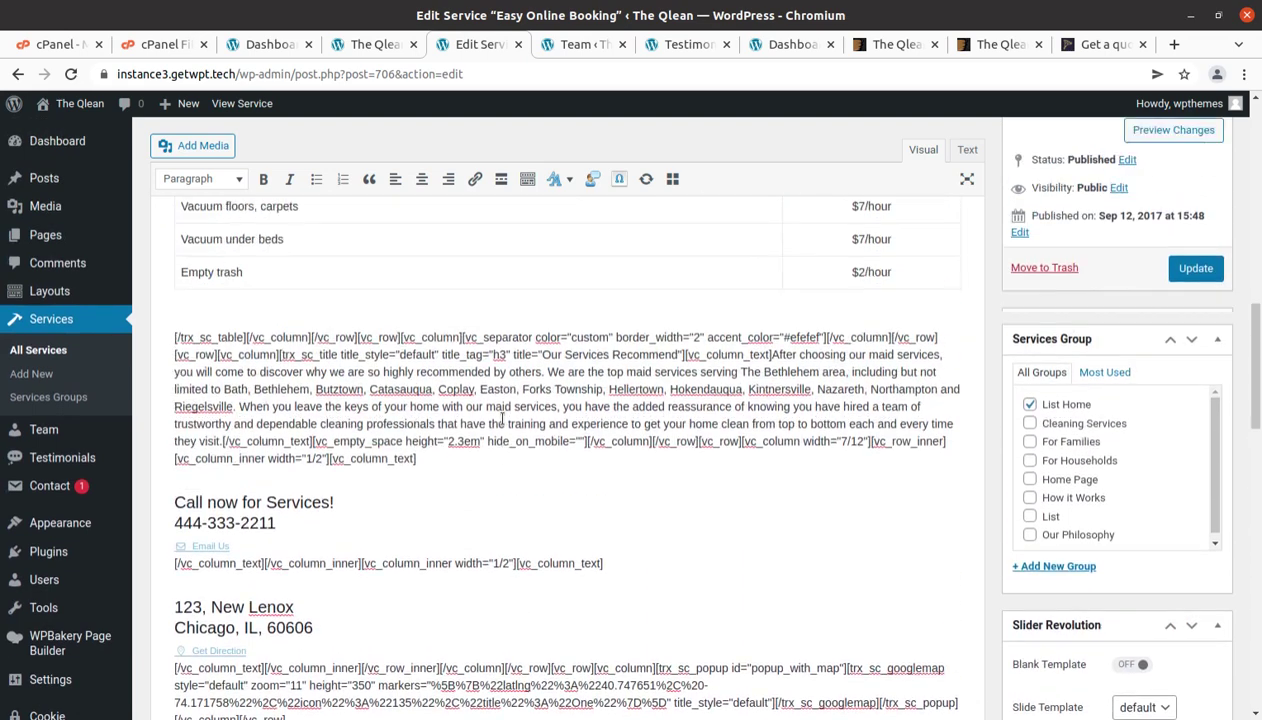
{"action": "scroll", "coordinate": [502, 418], "scroll_direction": "up", "scroll_amount": 3}
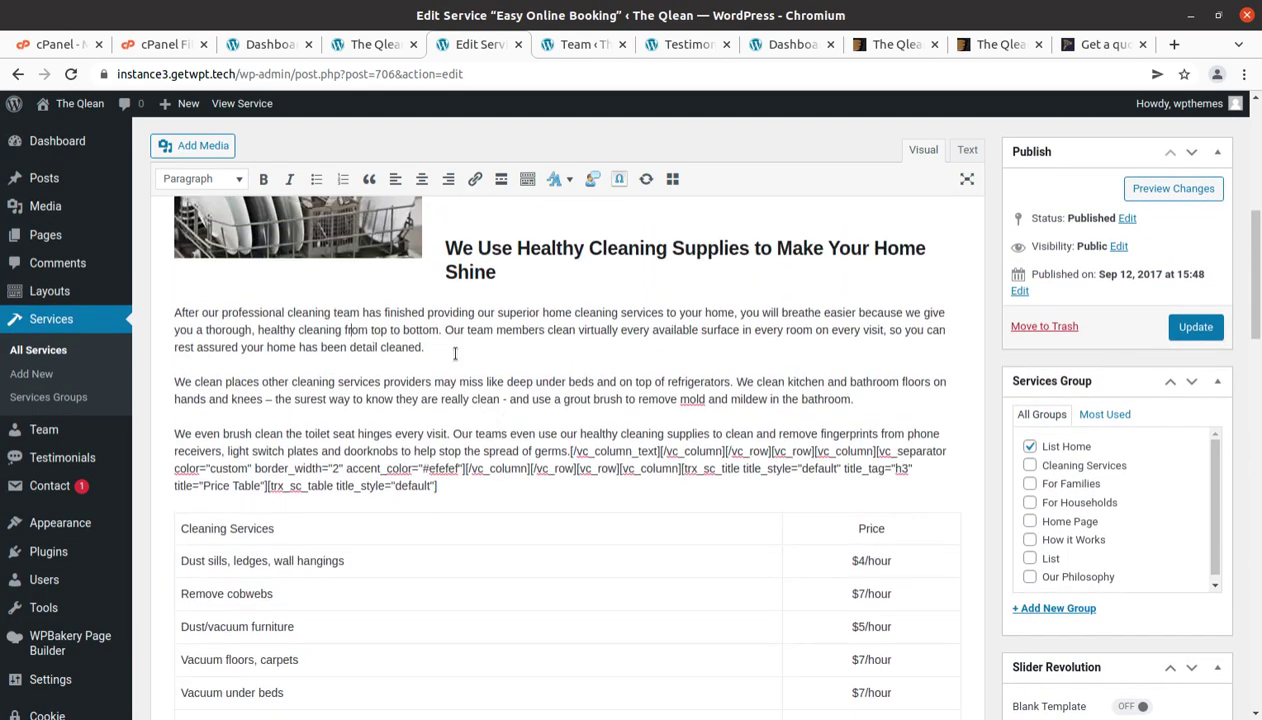
{"action": "scroll", "coordinate": [455, 353], "scroll_direction": "up", "scroll_amount": 3}
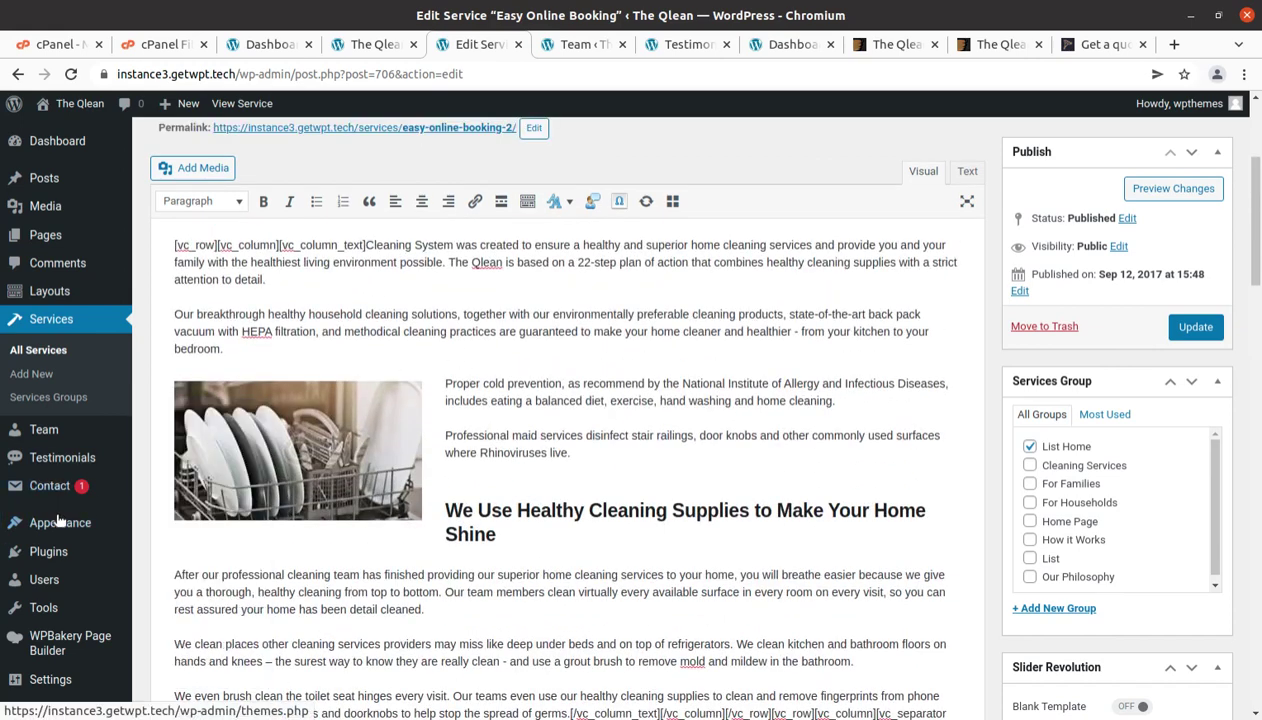
Open the WPBakery Role Manager in a separate browser tab, enable the cpt_services post type for the Administrator role, and save the changes
{"action": "scroll", "coordinate": [40, 520], "scroll_direction": "down", "scroll_amount": 2}
{"action": "mouse_move", "coordinate": [27, 535]}
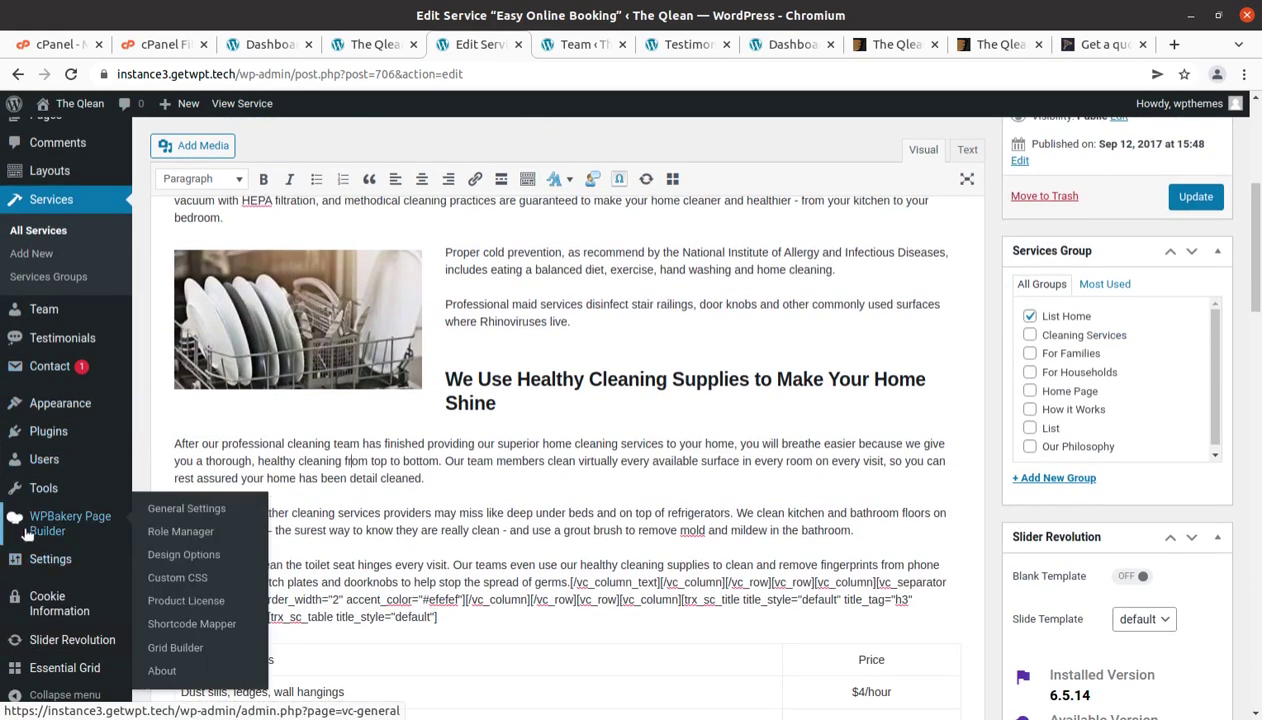
{"action": "middle_click", "coordinate": [172, 531]}
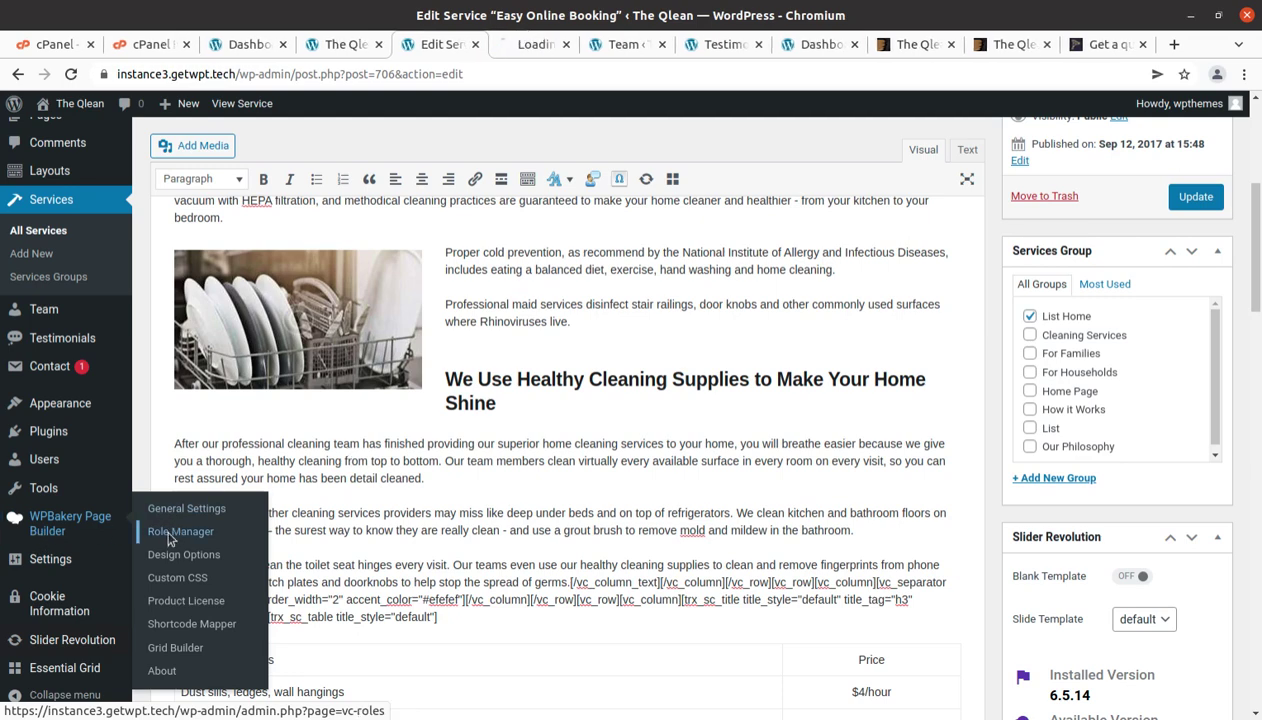
{"action": "left_click", "coordinate": [520, 50]}
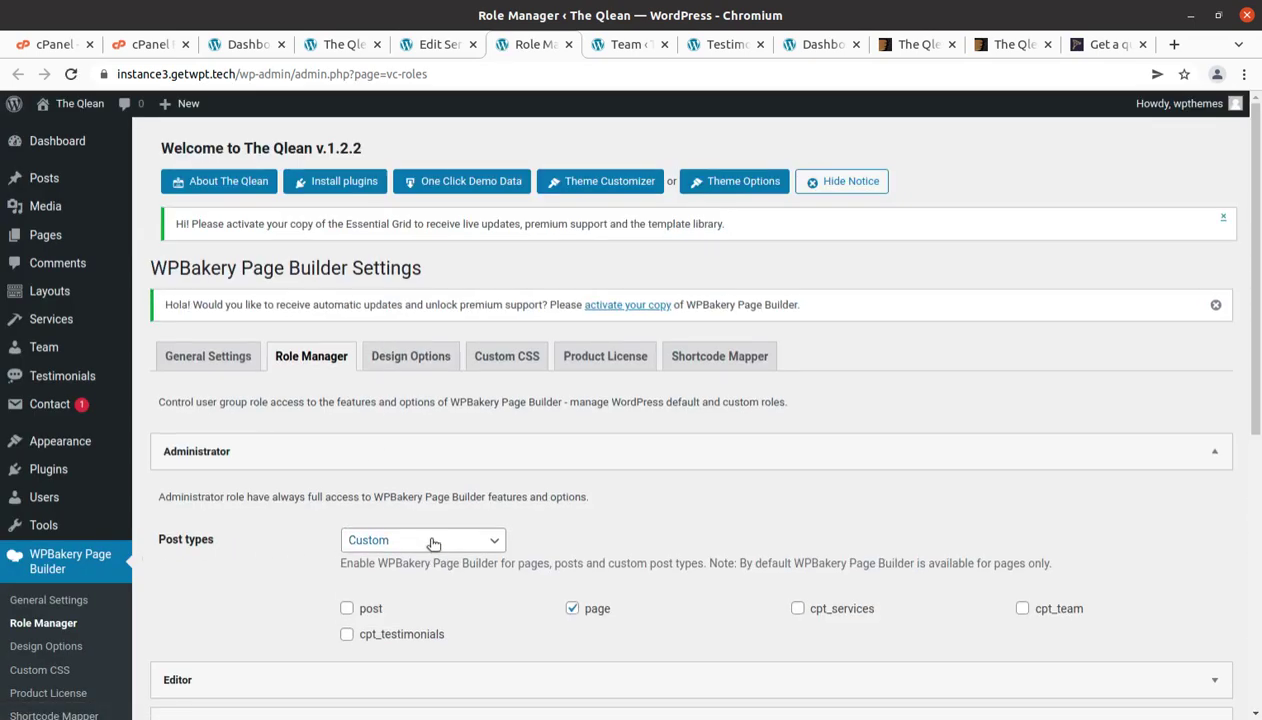
{"action": "scroll", "coordinate": [412, 566], "scroll_direction": "down", "scroll_amount": 3}
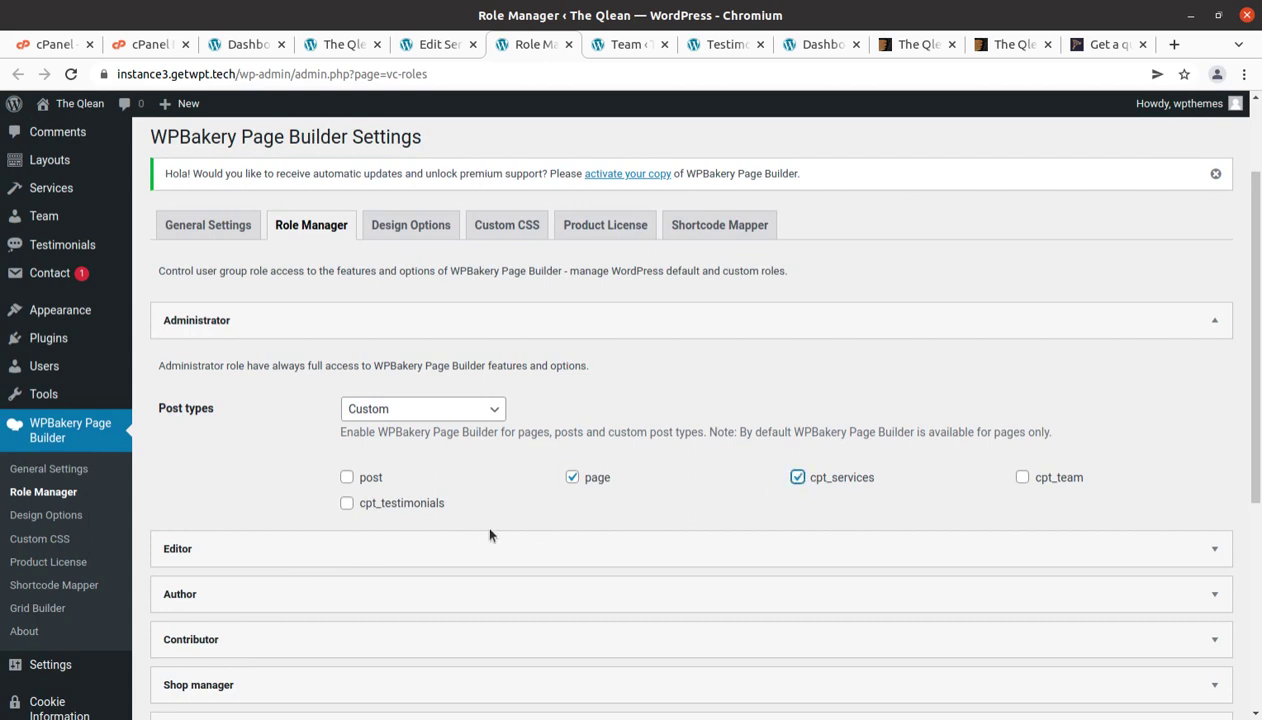
{"action": "scroll", "coordinate": [487, 534], "scroll_direction": "down", "scroll_amount": 8}
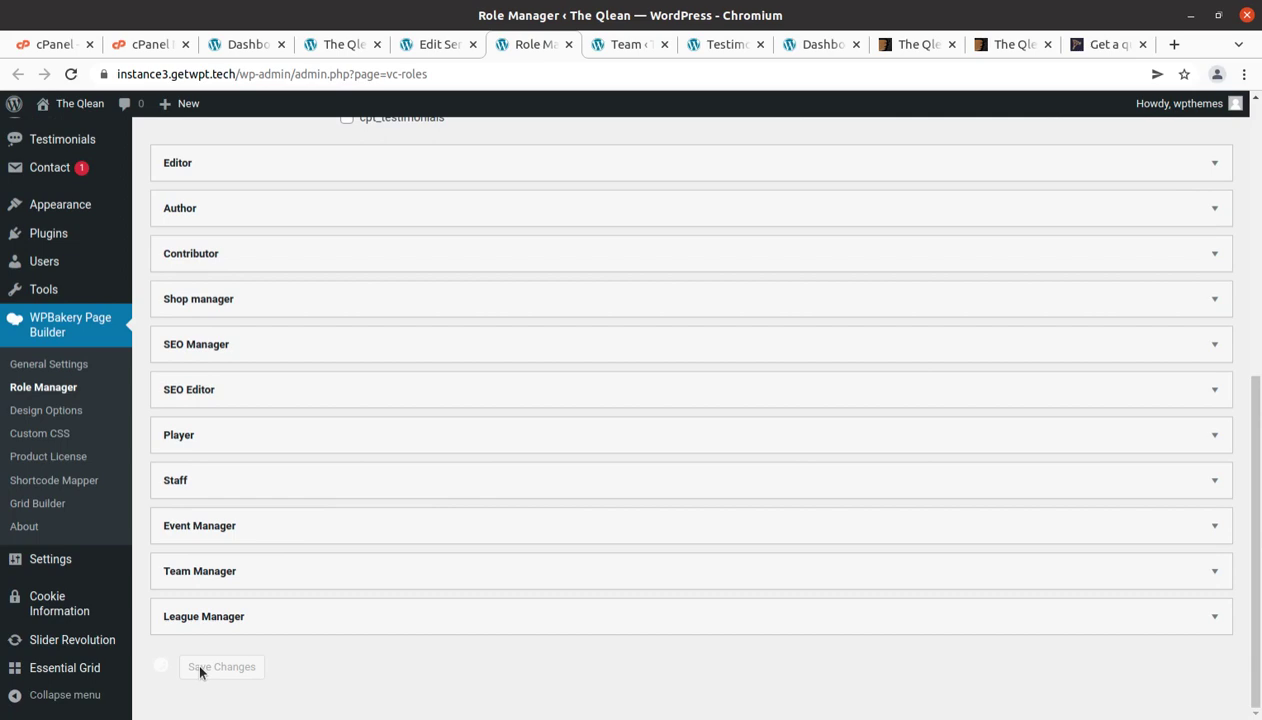
Return to the Easy Online Booking edit page and reload it to load the WPBakery Page Builder editor
{"action": "left_click", "coordinate": [436, 47]}
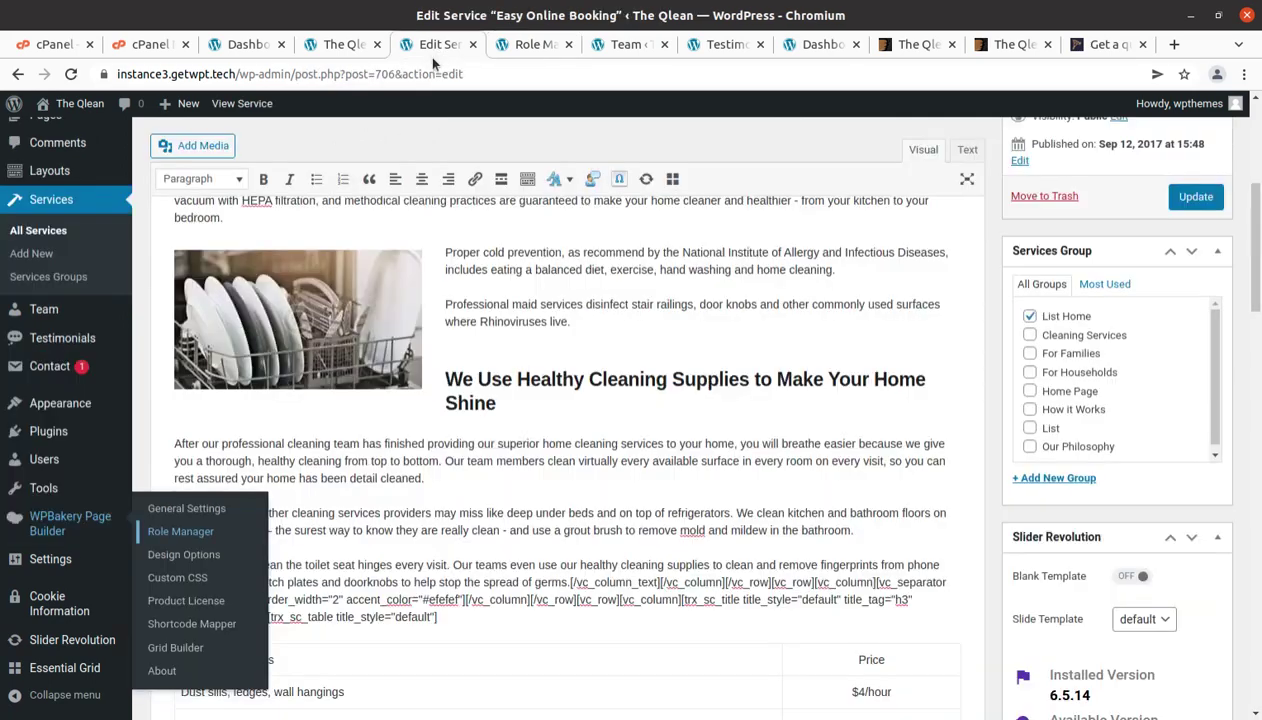
{"action": "left_click", "coordinate": [71, 74]}
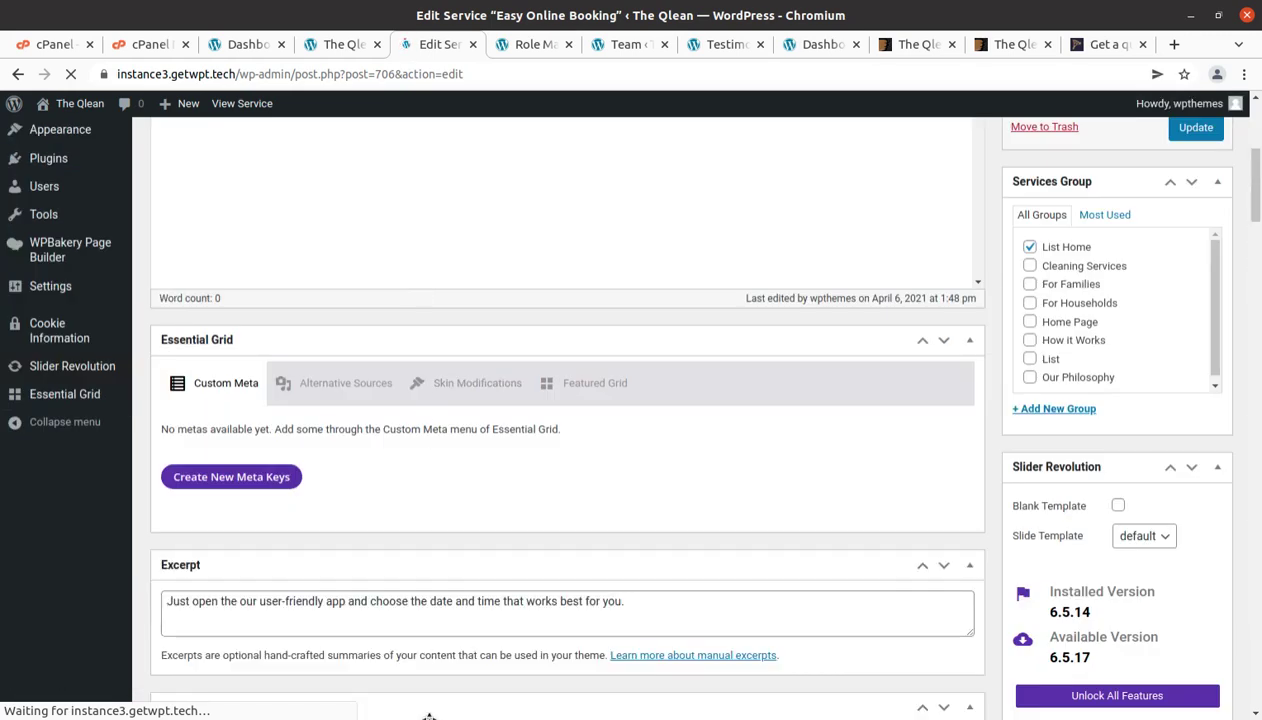
{"action": "scroll", "coordinate": [403, 640], "scroll_direction": "up", "scroll_amount": 3}
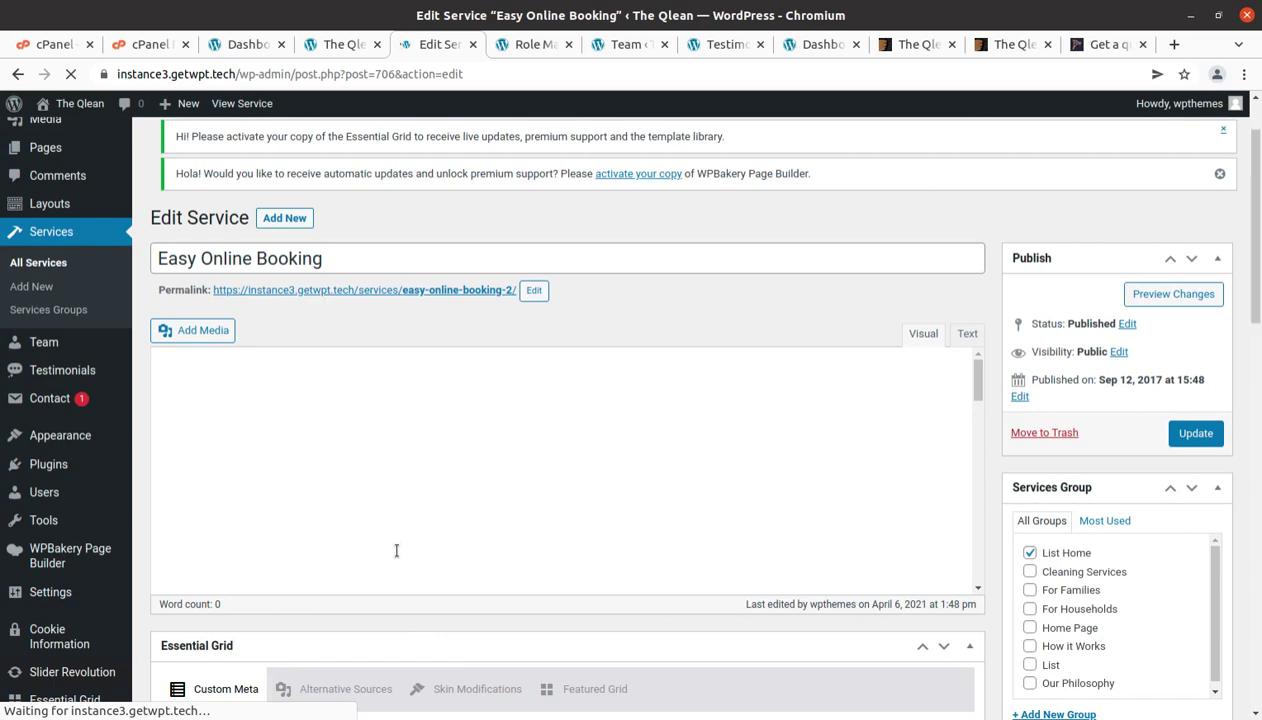
{"action": "scroll", "coordinate": [390, 542], "scroll_direction": "down", "scroll_amount": 2}
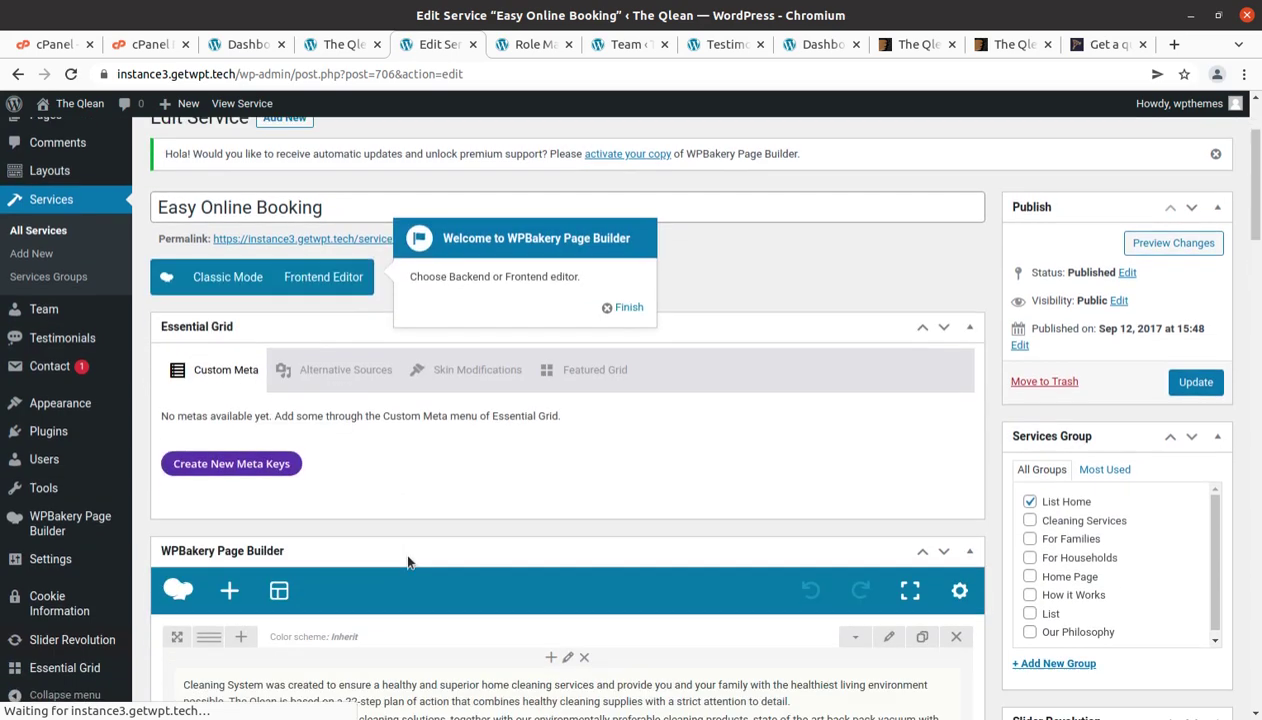
Examine the service's page builder rows and elements, then open and close the settings of the text block under Our Services Recommend
{"action": "scroll", "coordinate": [404, 545], "scroll_direction": "down", "scroll_amount": 5}
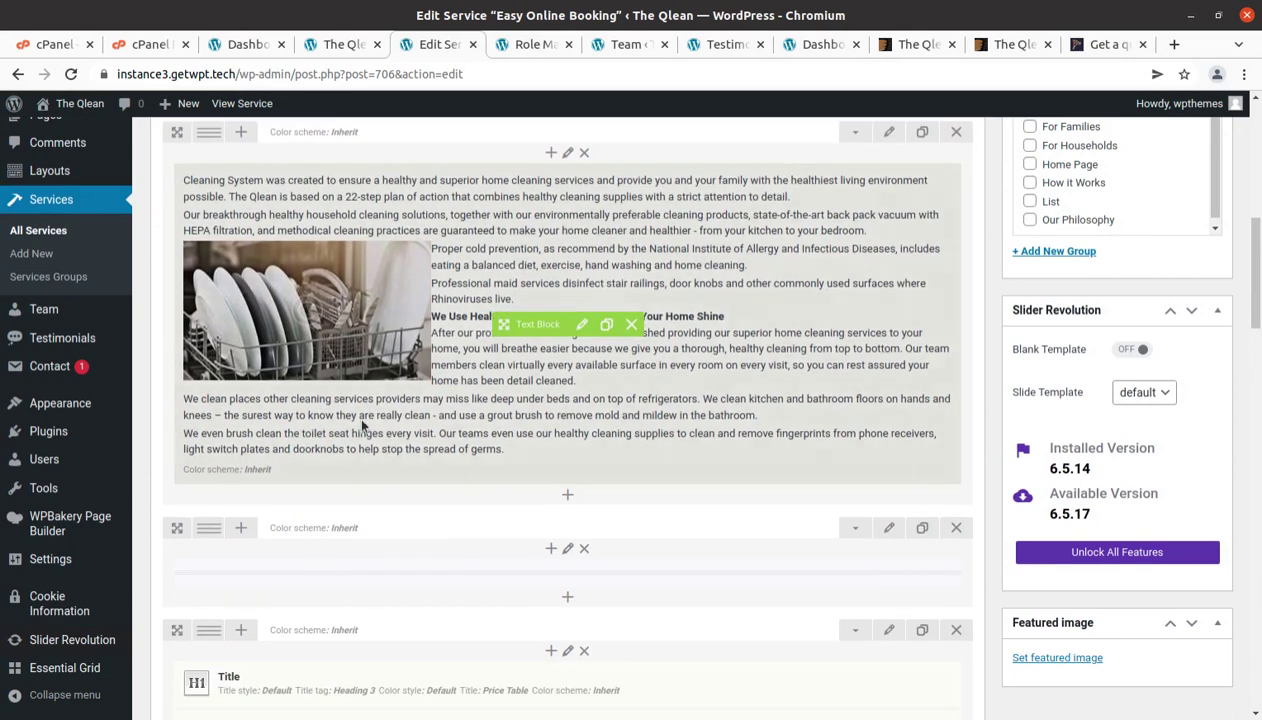
{"action": "scroll", "coordinate": [383, 460], "scroll_direction": "down", "scroll_amount": 4}
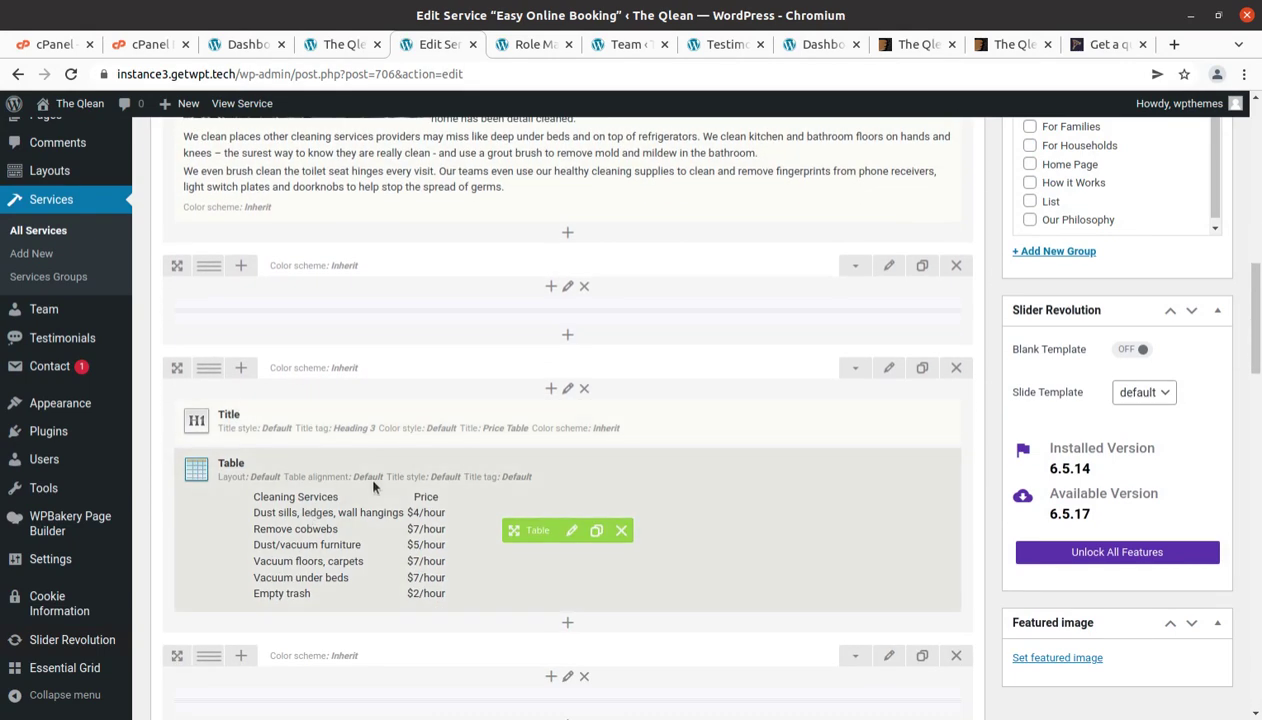
{"action": "scroll", "coordinate": [461, 497], "scroll_direction": "down", "scroll_amount": 2}
{"action": "scroll", "coordinate": [460, 497], "scroll_direction": "down", "scroll_amount": 5}
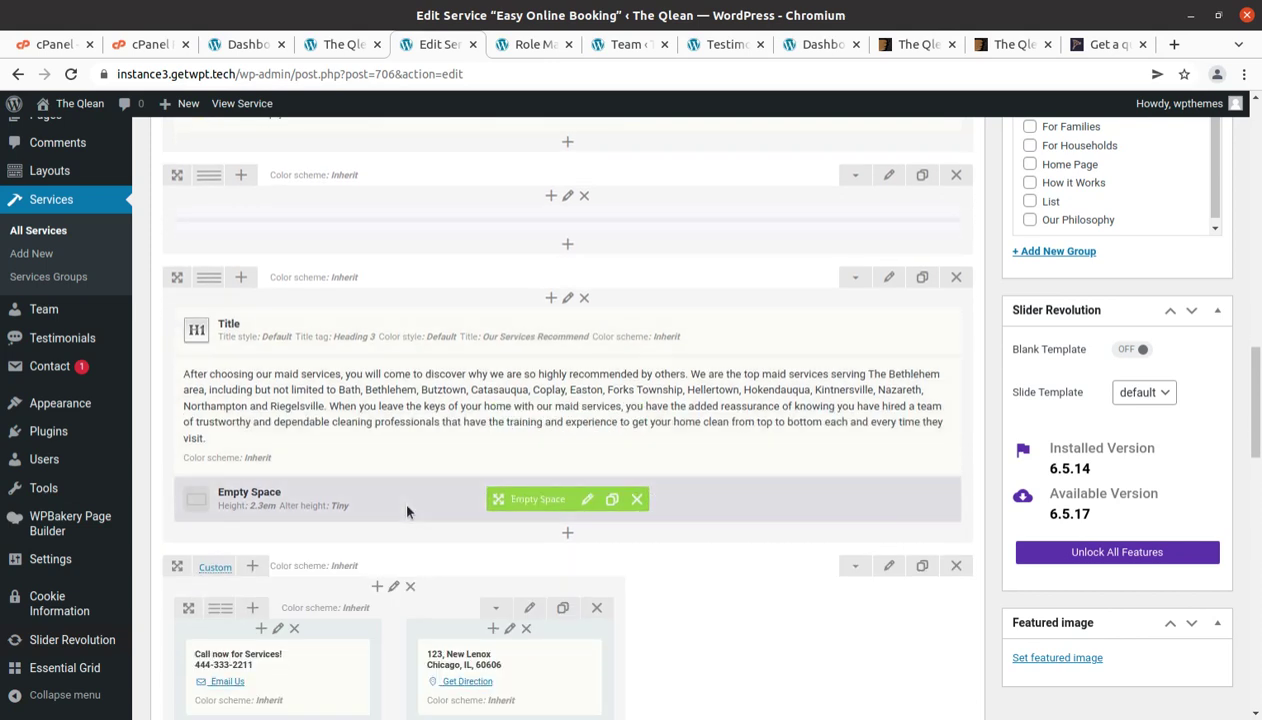
{"action": "scroll", "coordinate": [407, 510], "scroll_direction": "down", "scroll_amount": 1}
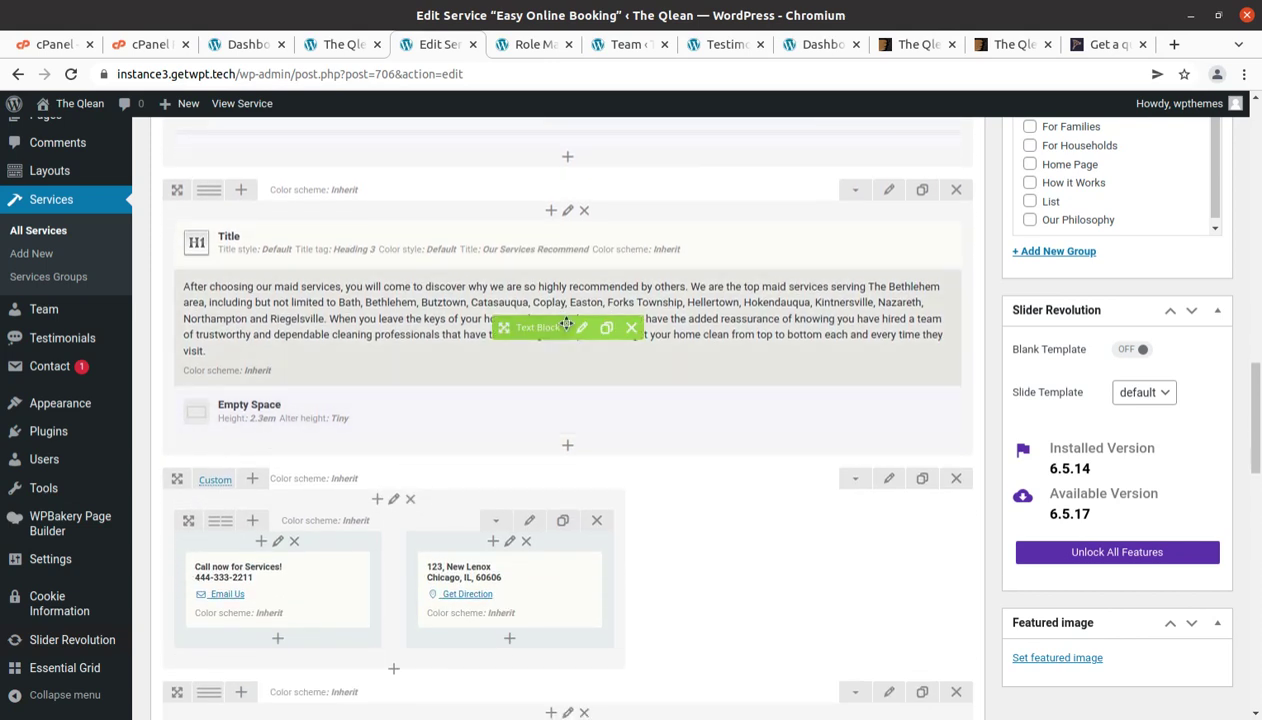
{"action": "left_click", "coordinate": [584, 330]}
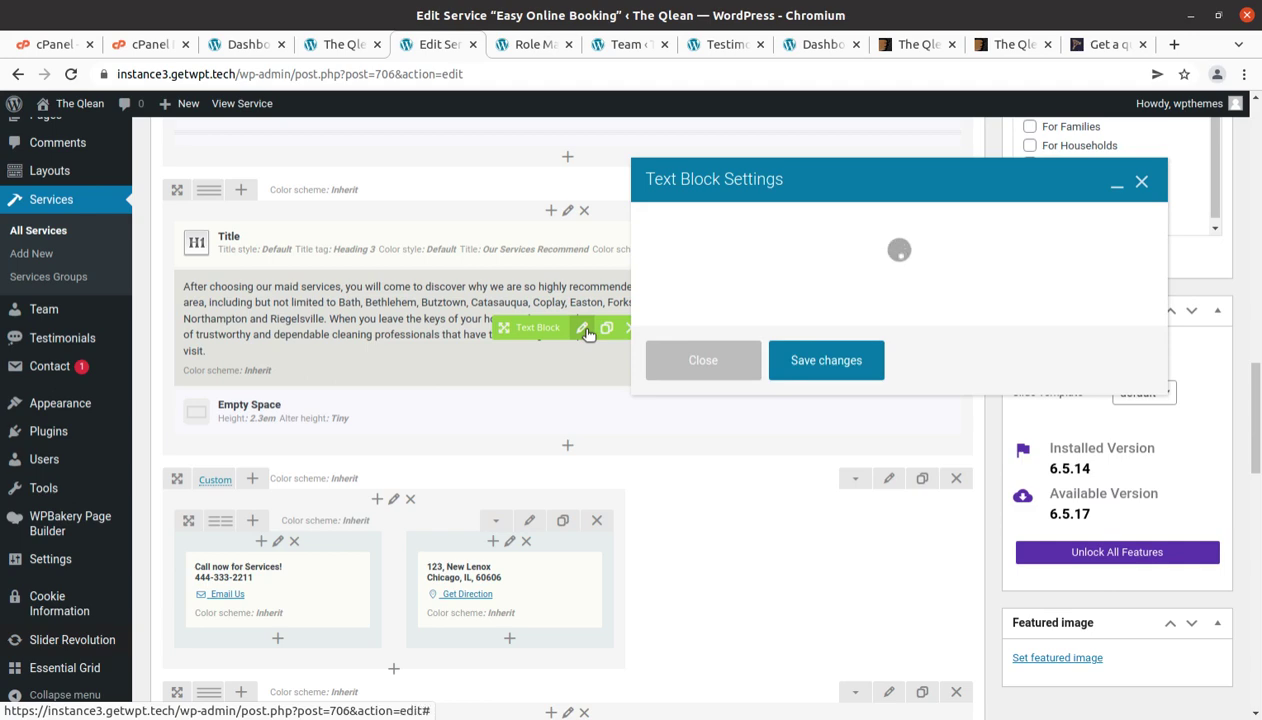
{"action": "left_click", "coordinate": [1143, 182]}
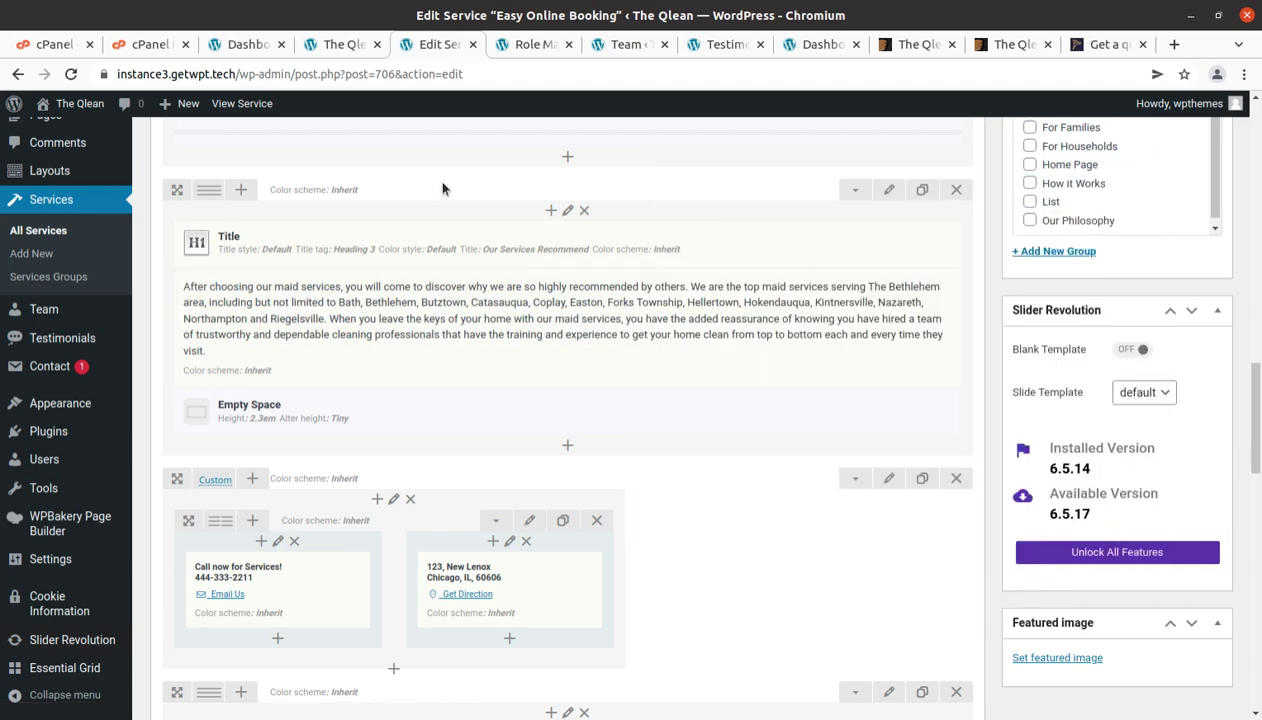
Look over the list of all services with their groups, then close the Services and Role Manager browser tabs
{"action": "left_click", "coordinate": [42, 232]}
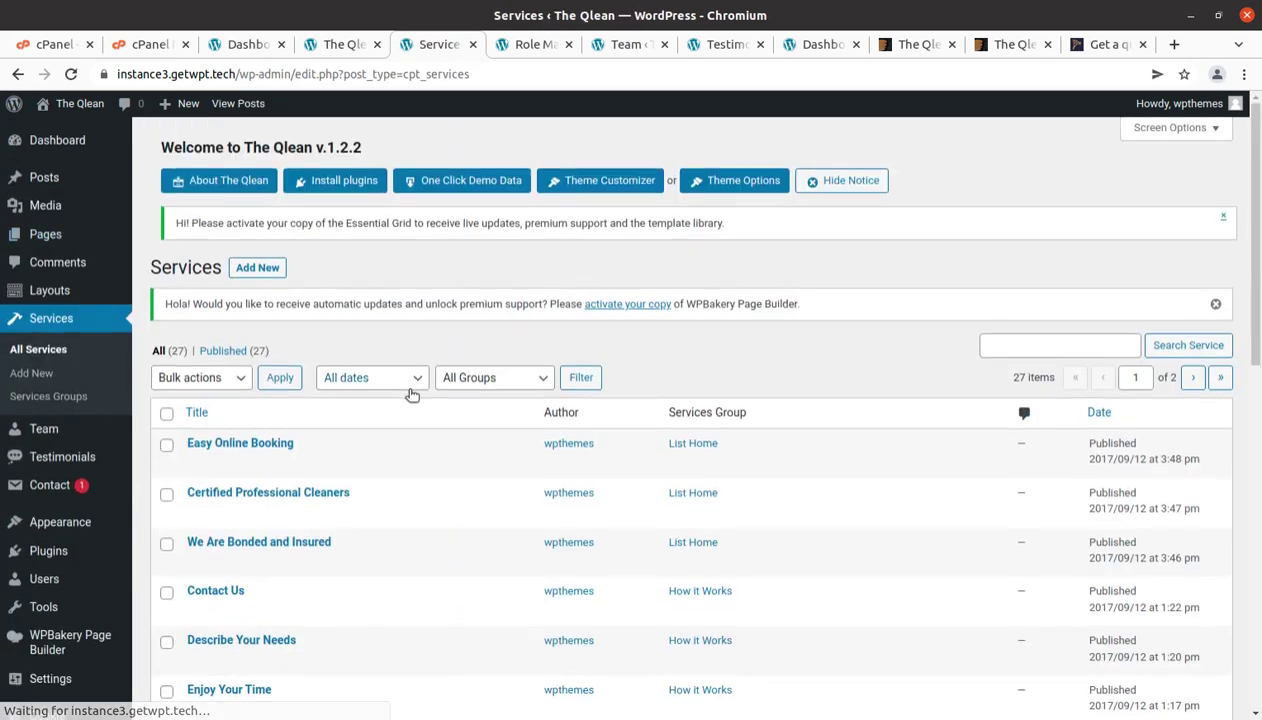
{"action": "scroll", "coordinate": [408, 394], "scroll_direction": "down", "scroll_amount": 5}
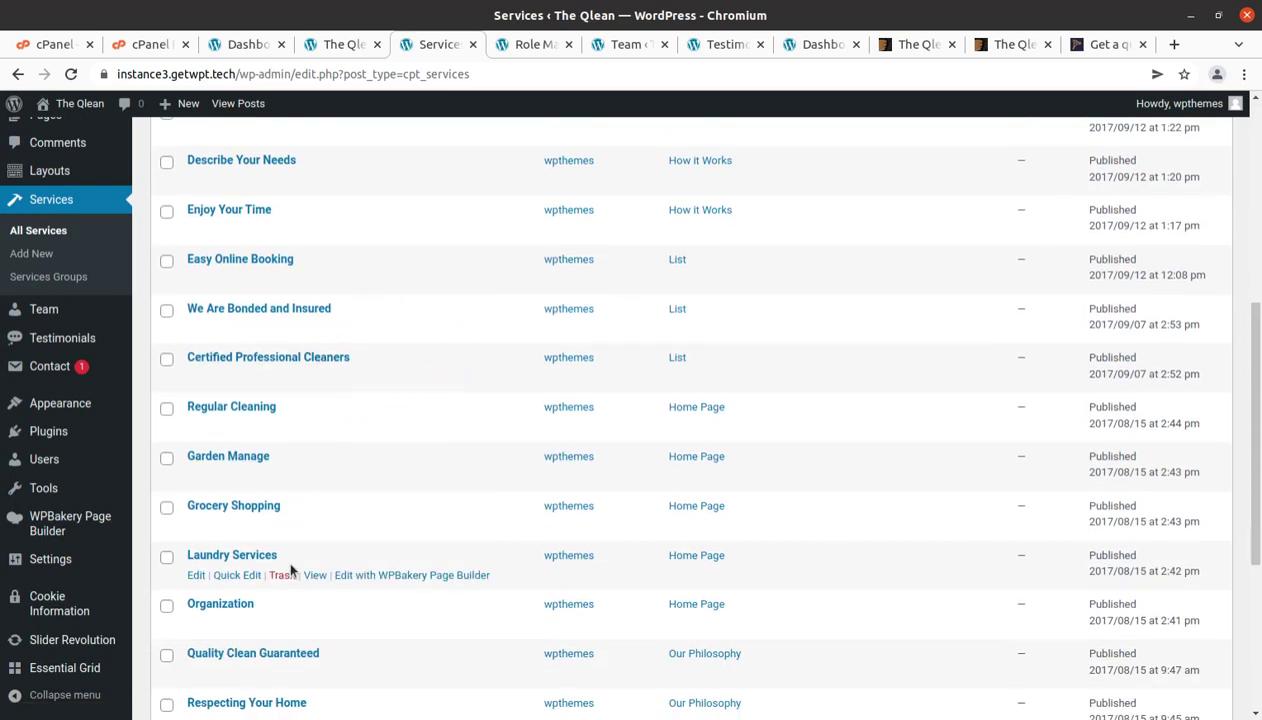
{"action": "scroll", "coordinate": [290, 526], "scroll_direction": "down", "scroll_amount": 3}
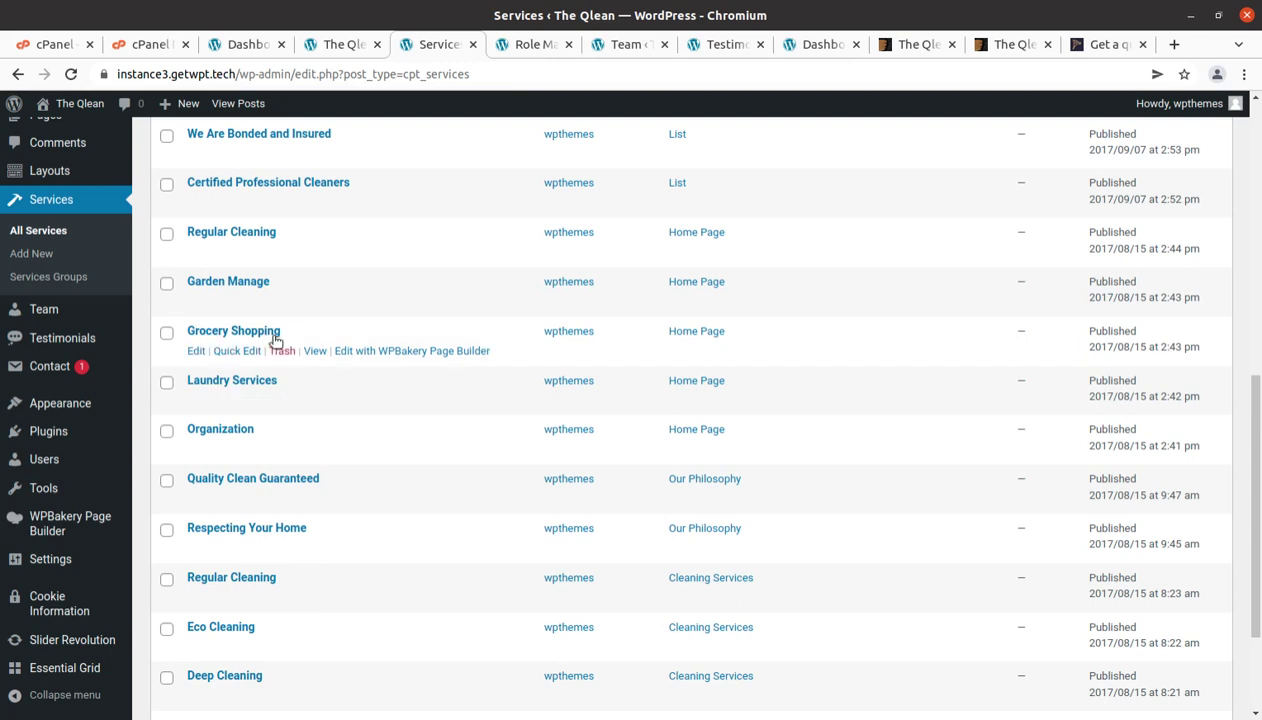
{"action": "scroll", "coordinate": [250, 320], "scroll_direction": "up", "scroll_amount": 3}
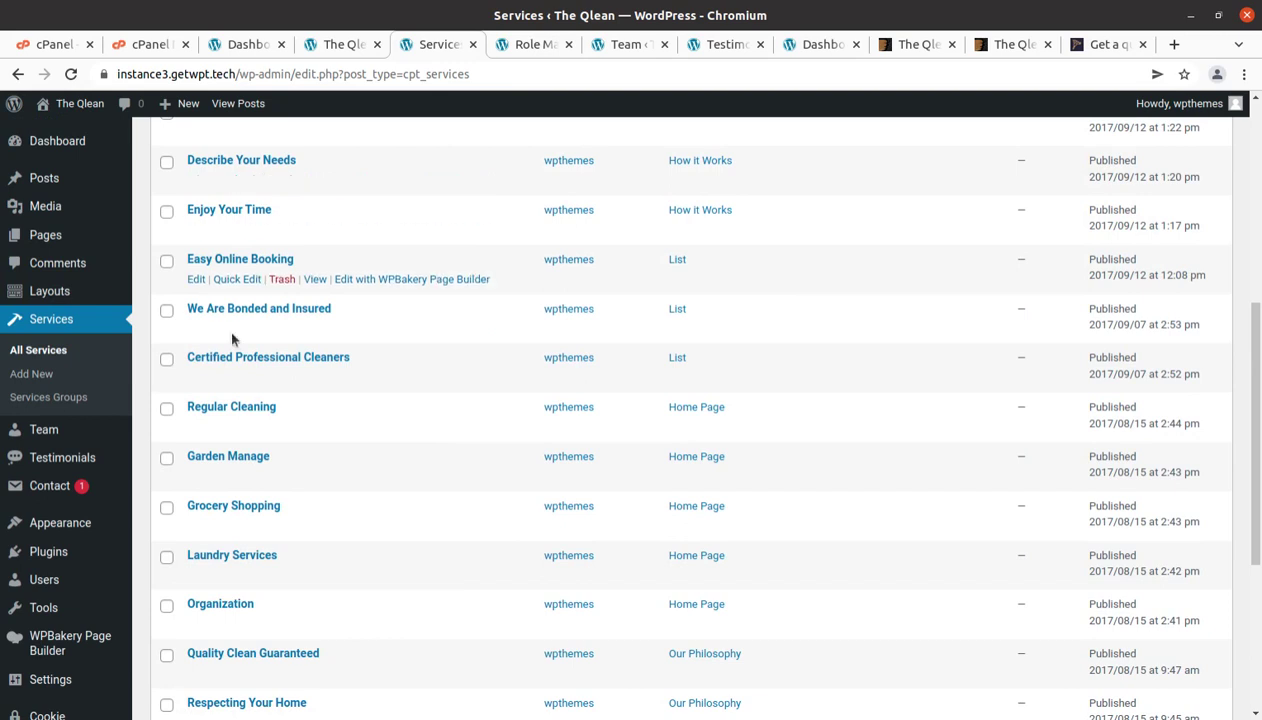
{"action": "scroll", "coordinate": [235, 340], "scroll_direction": "down", "scroll_amount": 2}
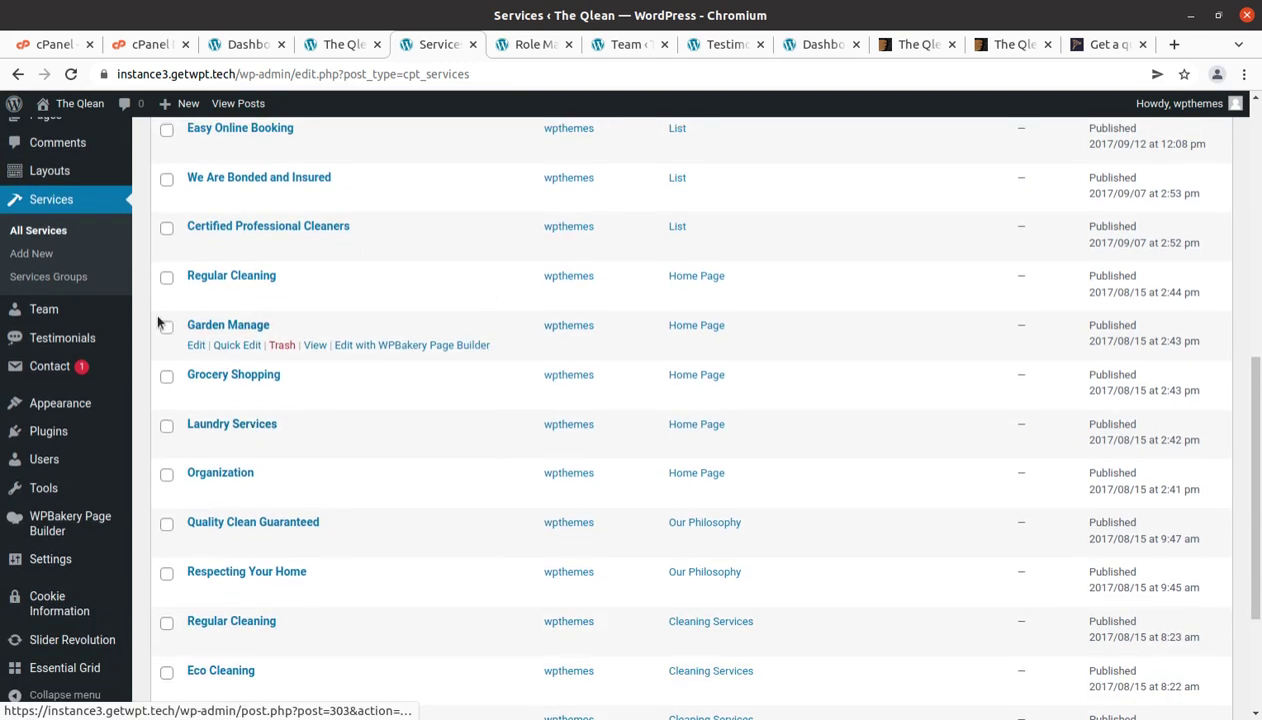
{"action": "left_click", "coordinate": [473, 45]}
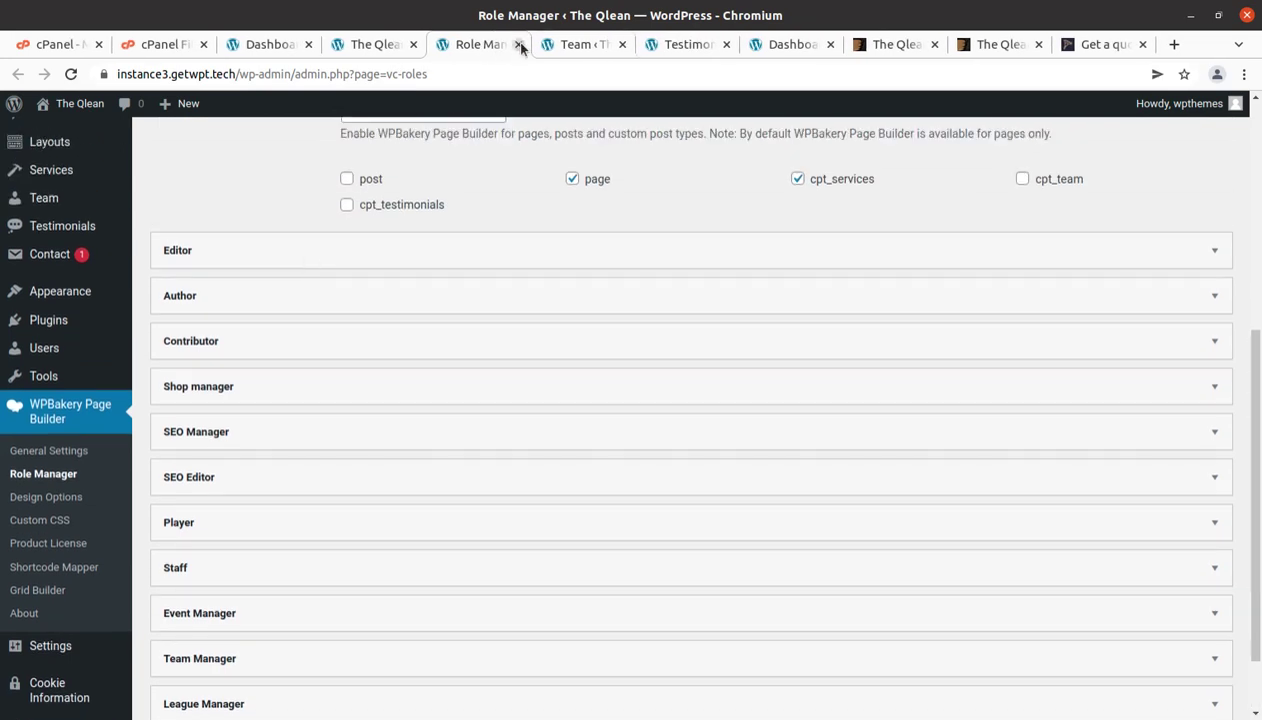
{"action": "left_click", "coordinate": [519, 45]}
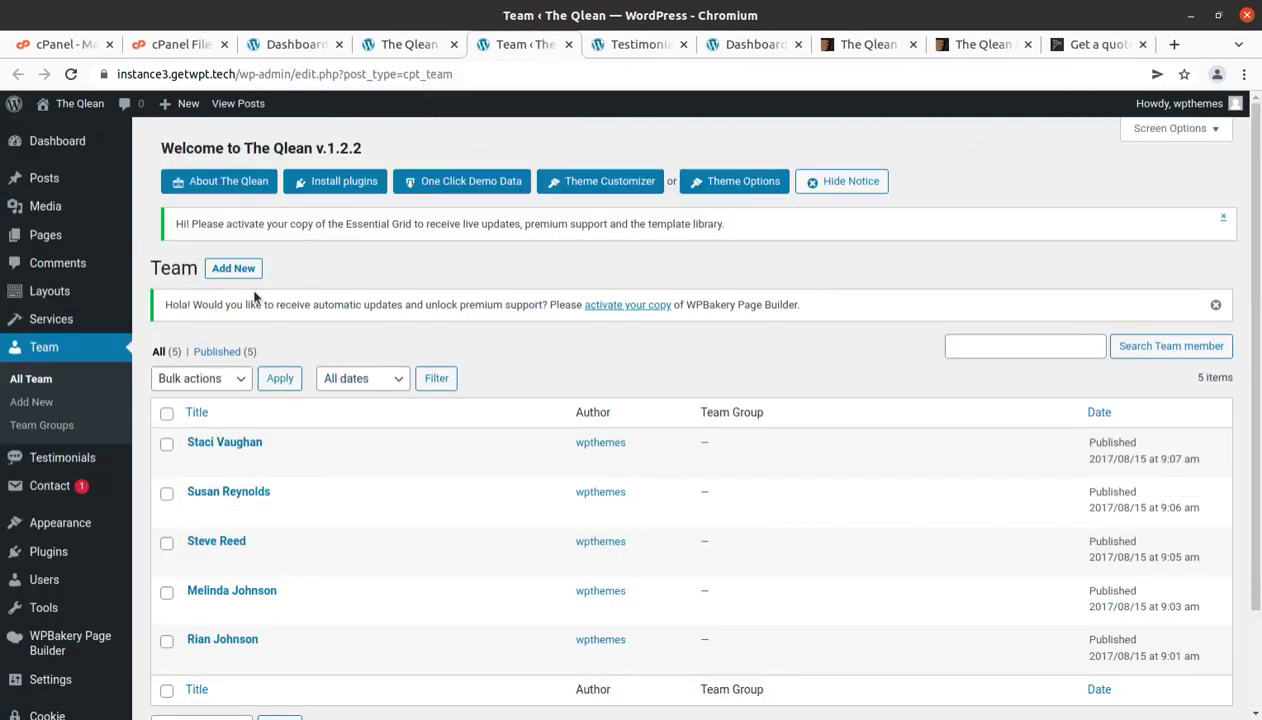
View the public page of the first listed team member in a separate browser tab and close the Team list tab
{"action": "scroll", "coordinate": [268, 495], "scroll_direction": "down", "scroll_amount": 2}
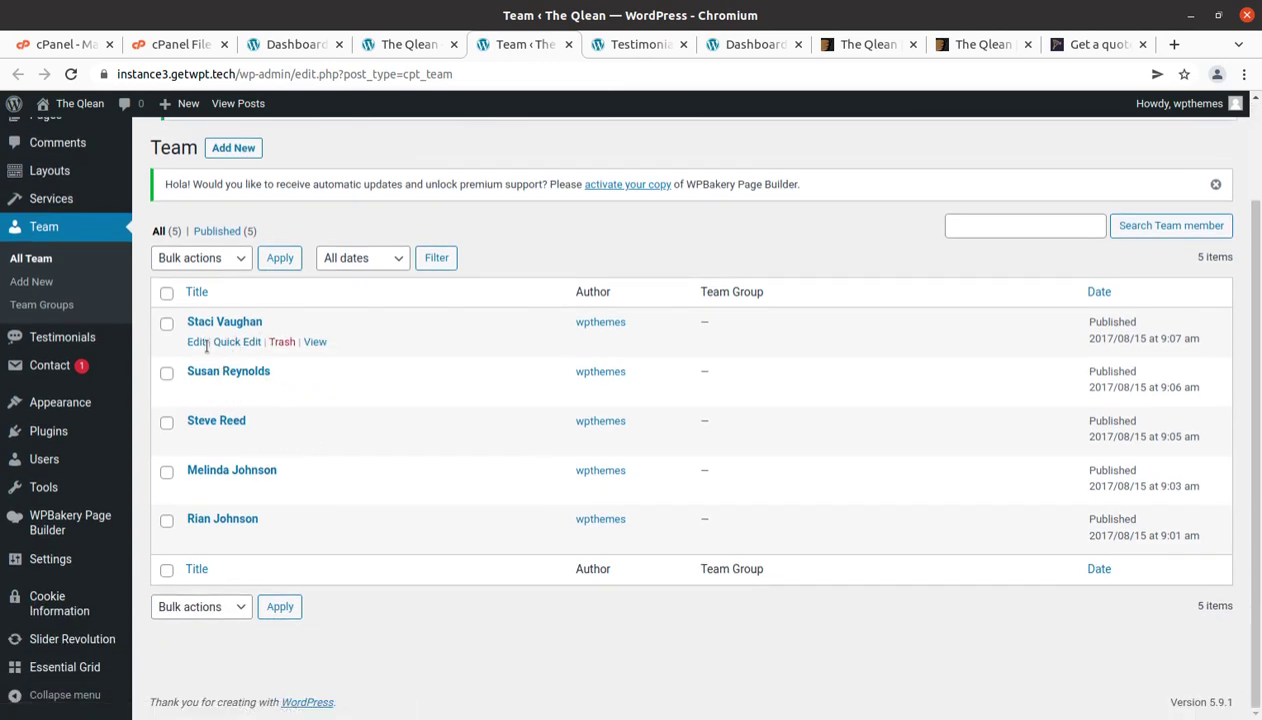
{"action": "middle_click", "coordinate": [313, 343]}
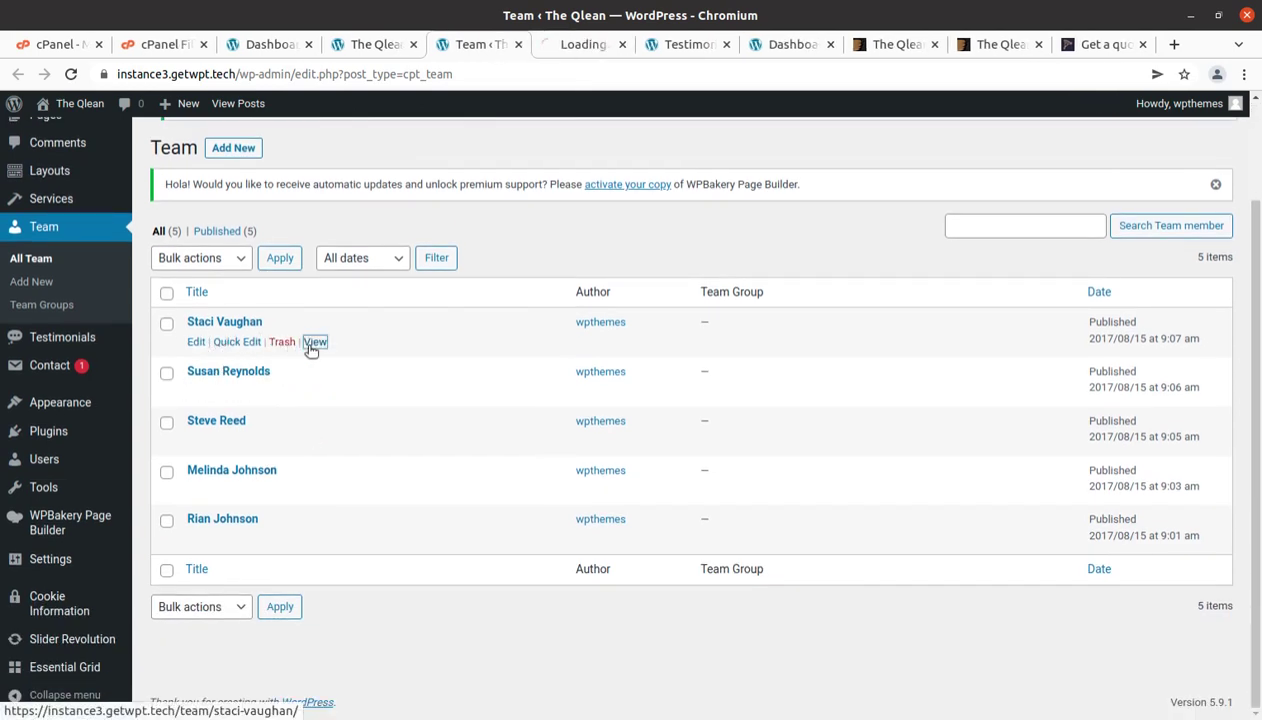
{"action": "left_click", "coordinate": [577, 50]}
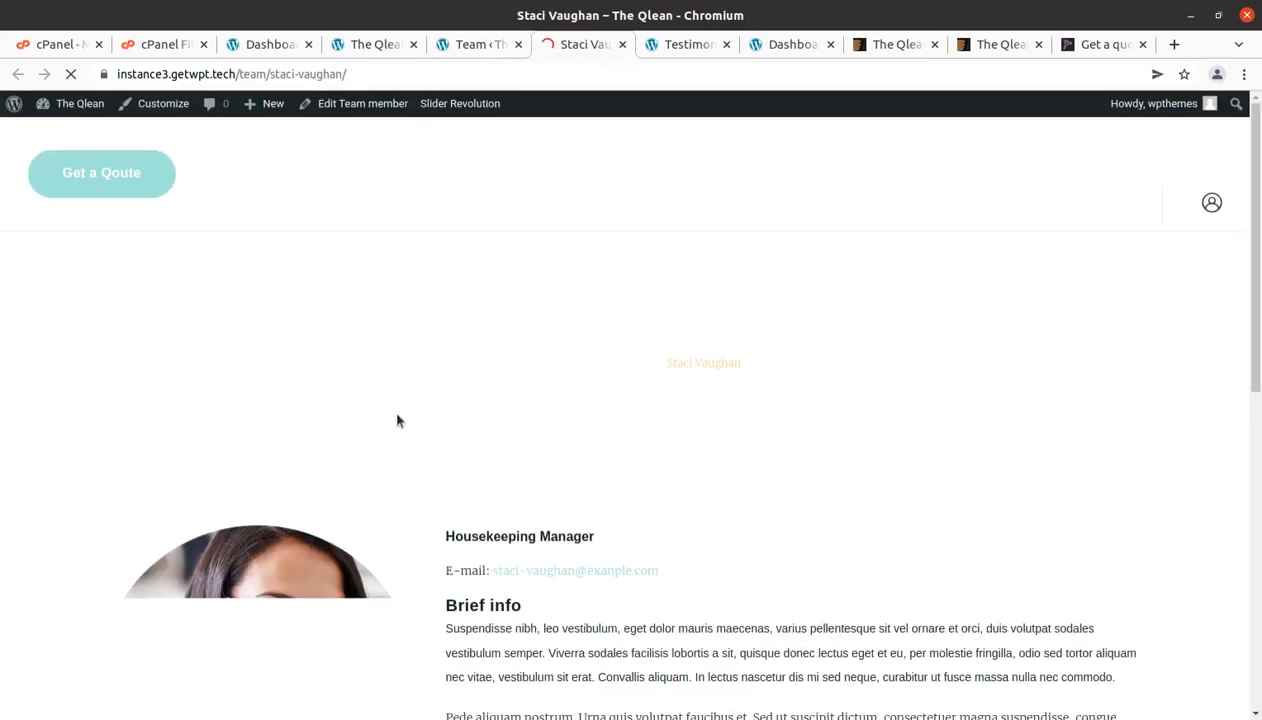
{"action": "scroll", "coordinate": [403, 422], "scroll_direction": "down", "scroll_amount": 1}
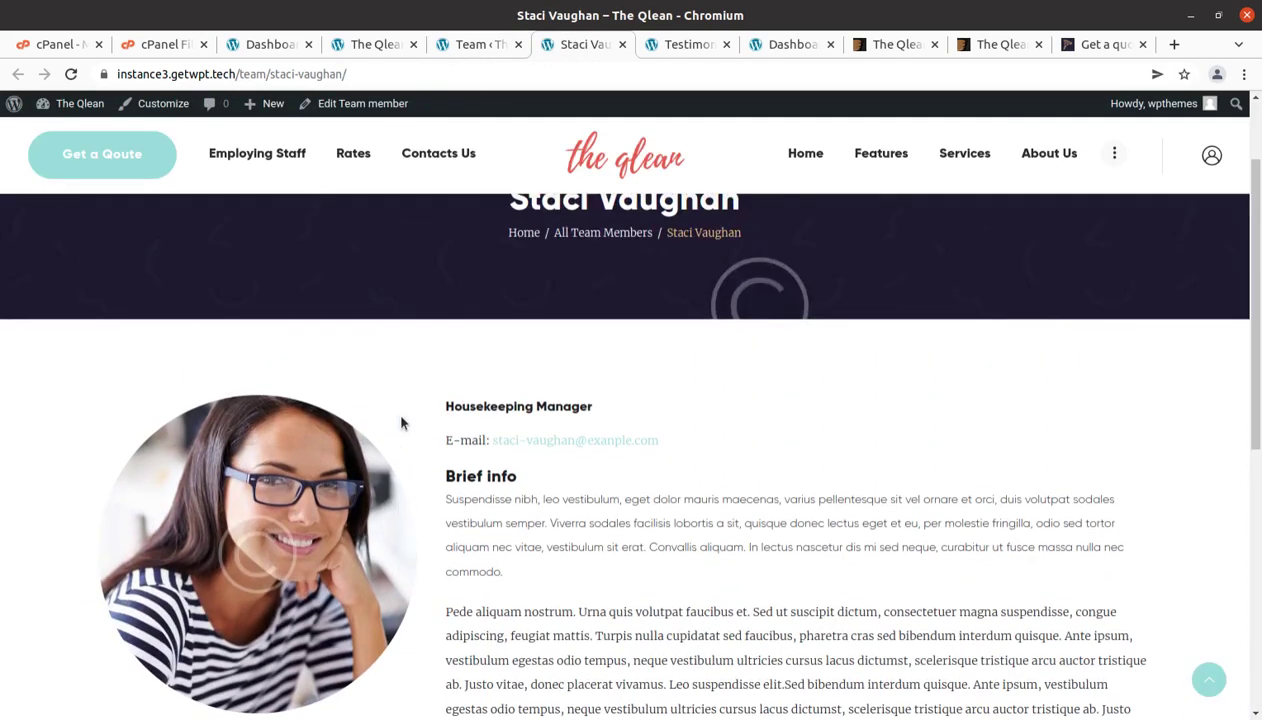
{"action": "scroll", "coordinate": [401, 423], "scroll_direction": "up", "scroll_amount": 2}
{"action": "left_click", "coordinate": [475, 45]}
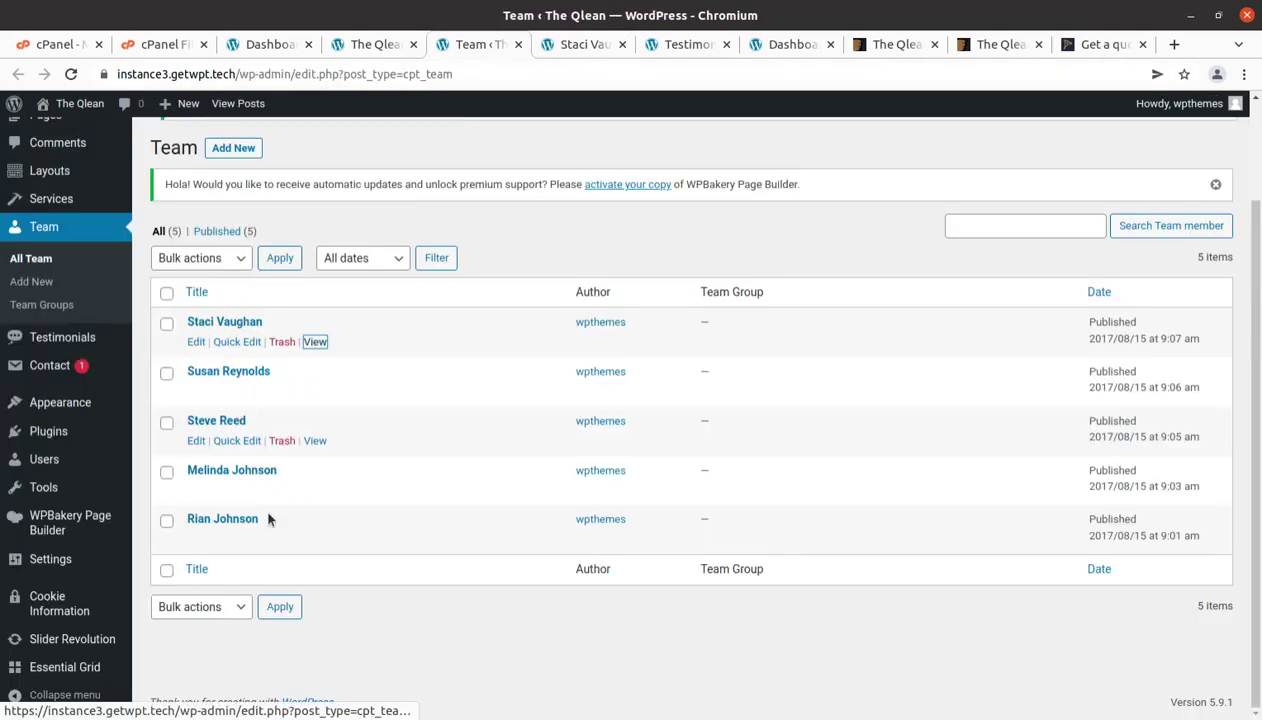
{"action": "left_click", "coordinate": [518, 45]}
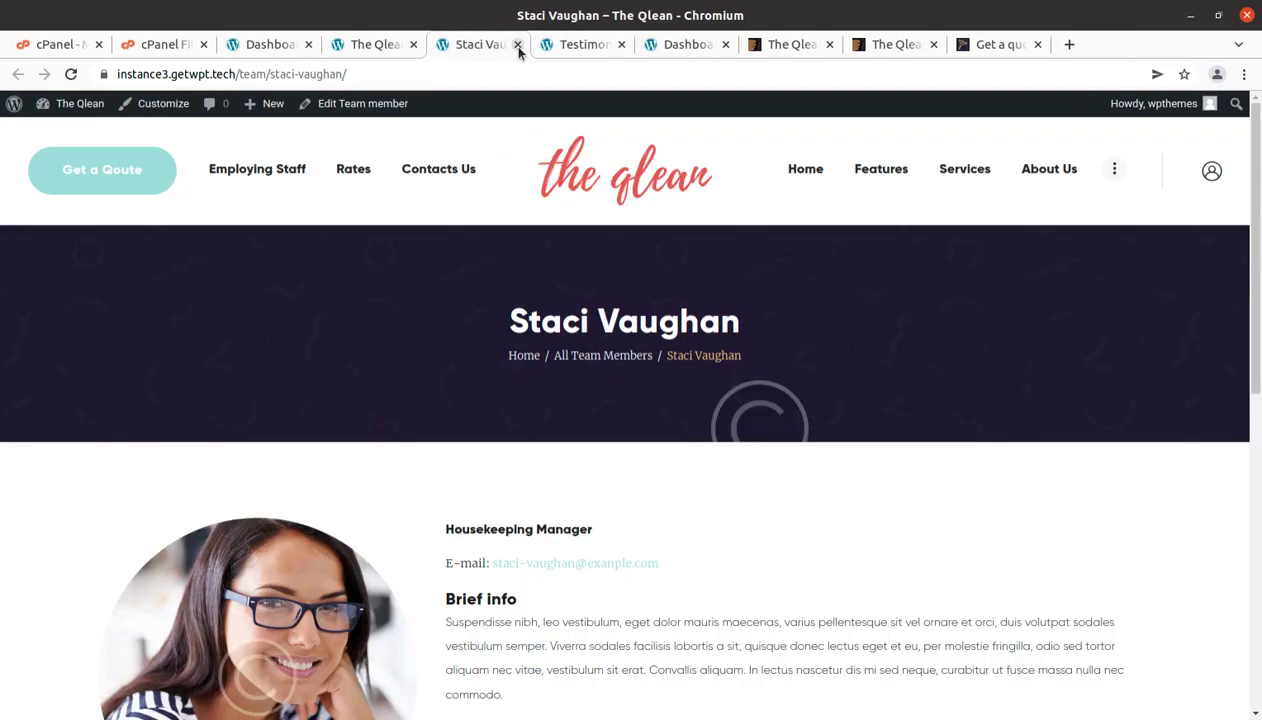
Check the site home page and WordPress dashboard browser tabs, and close the team member's page tab
{"action": "left_click", "coordinate": [389, 45]}
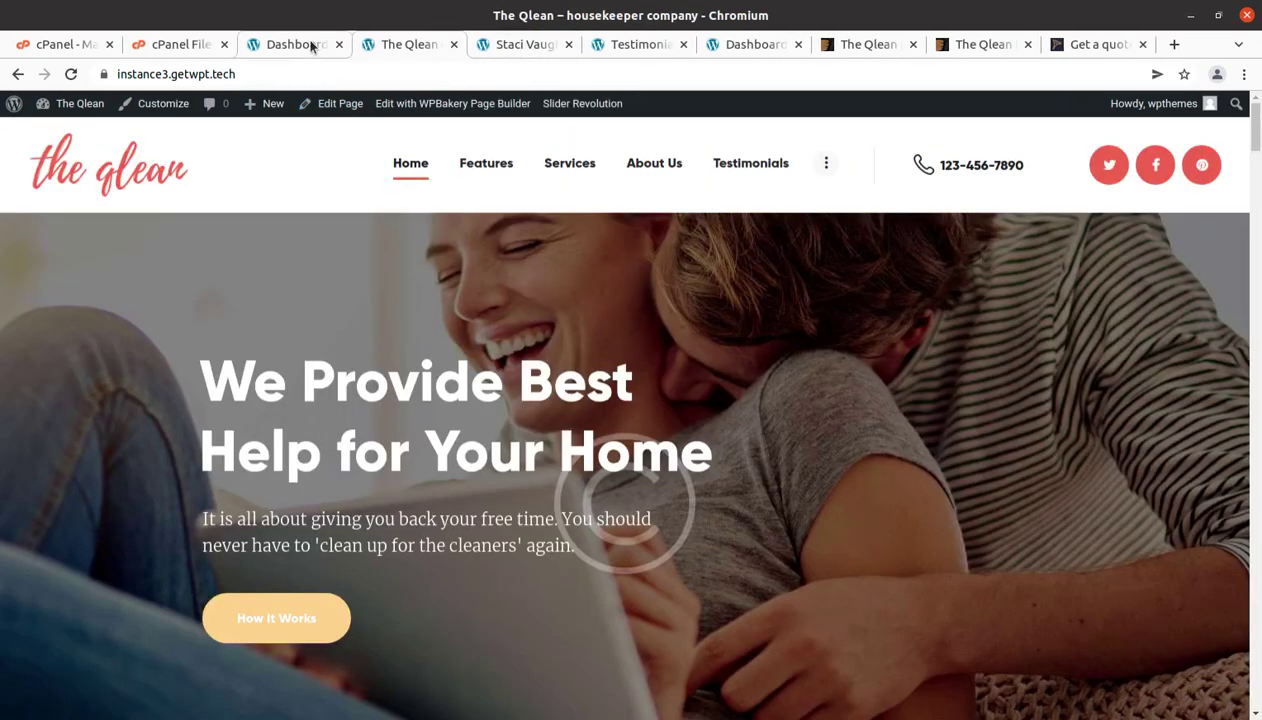
{"action": "left_click", "coordinate": [307, 45]}
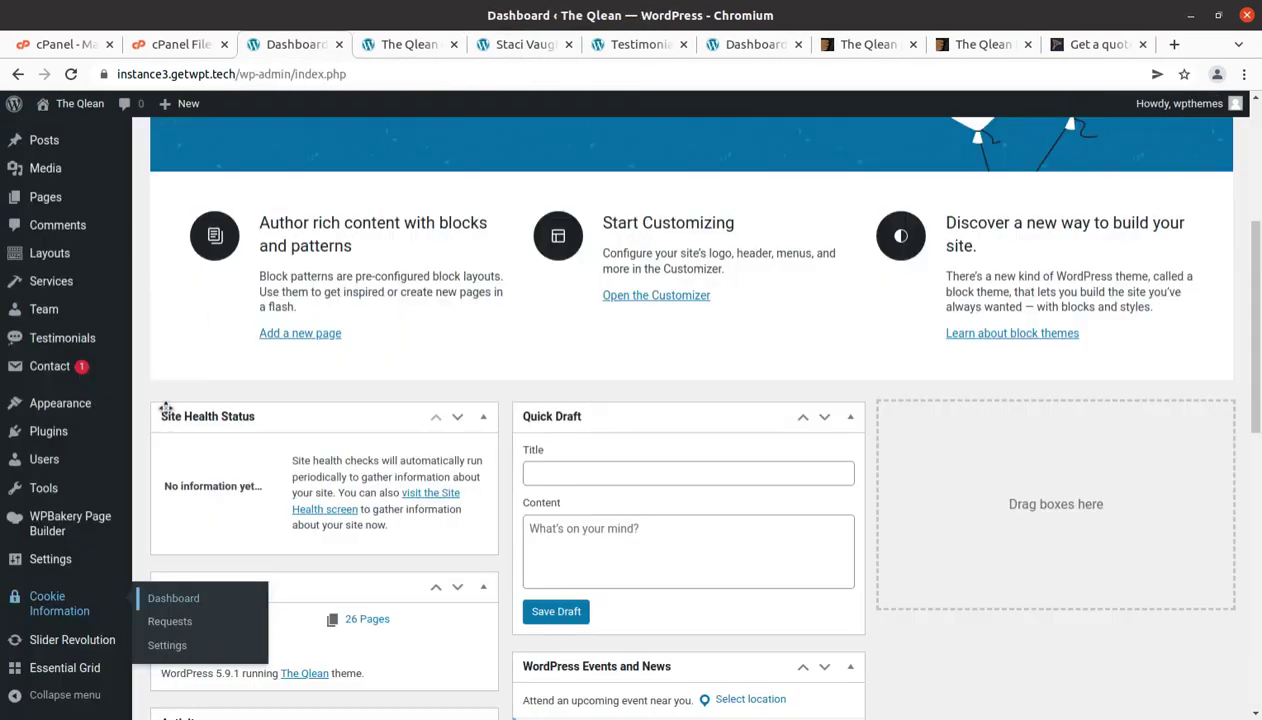
{"action": "left_click", "coordinate": [407, 44]}
{"action": "left_click", "coordinate": [514, 45]}
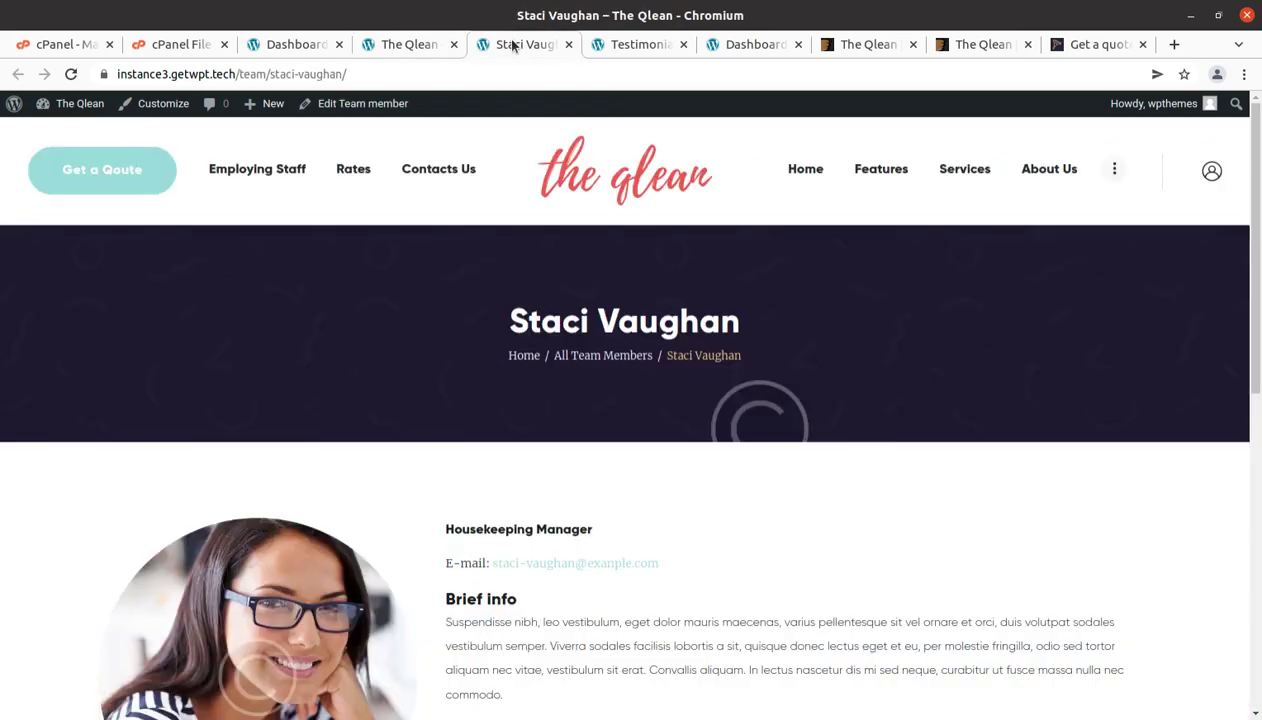
{"action": "left_click", "coordinate": [567, 44]}
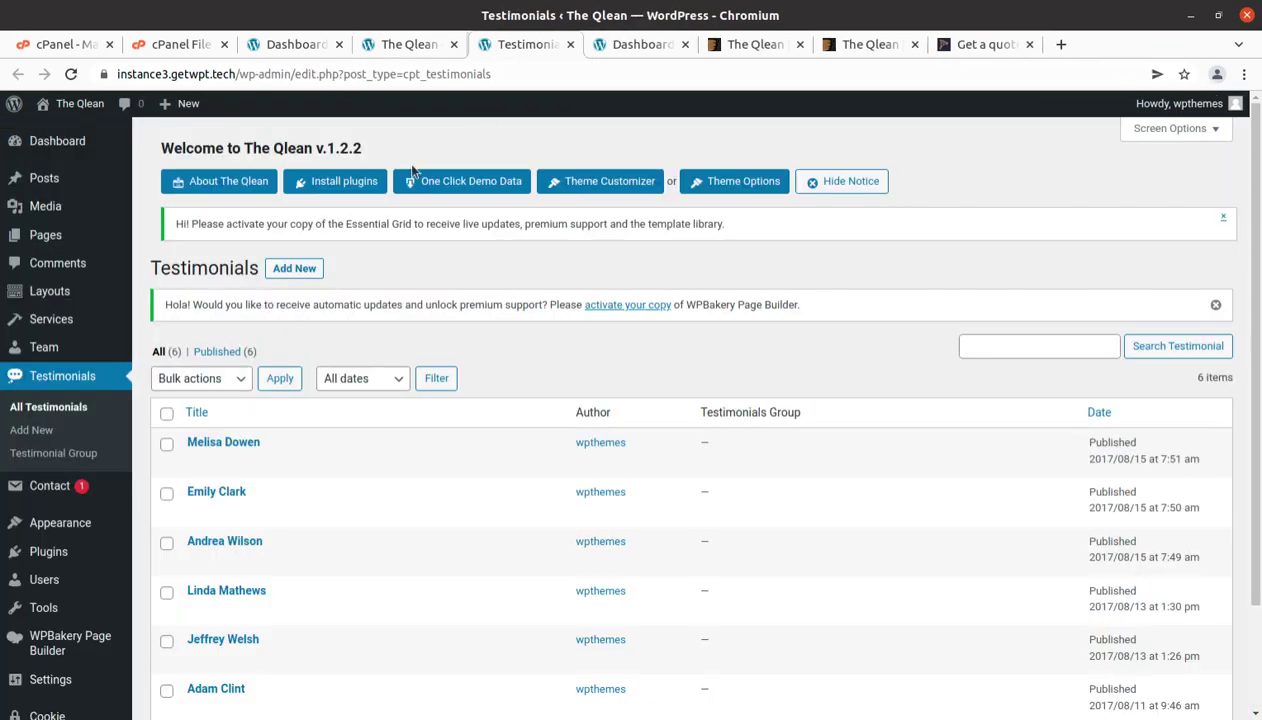
View the public page of the first listed testimonial, and close its browser tab
{"action": "scroll", "coordinate": [261, 373], "scroll_direction": "down", "scroll_amount": 2}
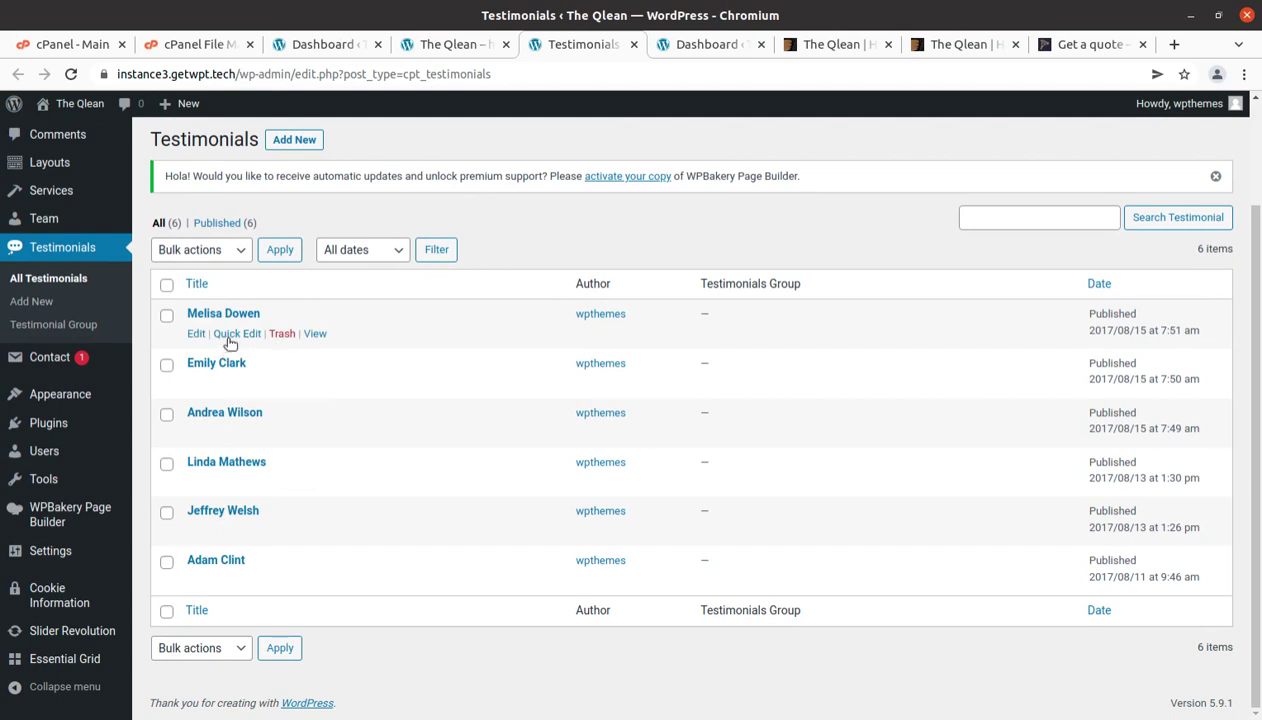
{"action": "left_click", "coordinate": [315, 333]}
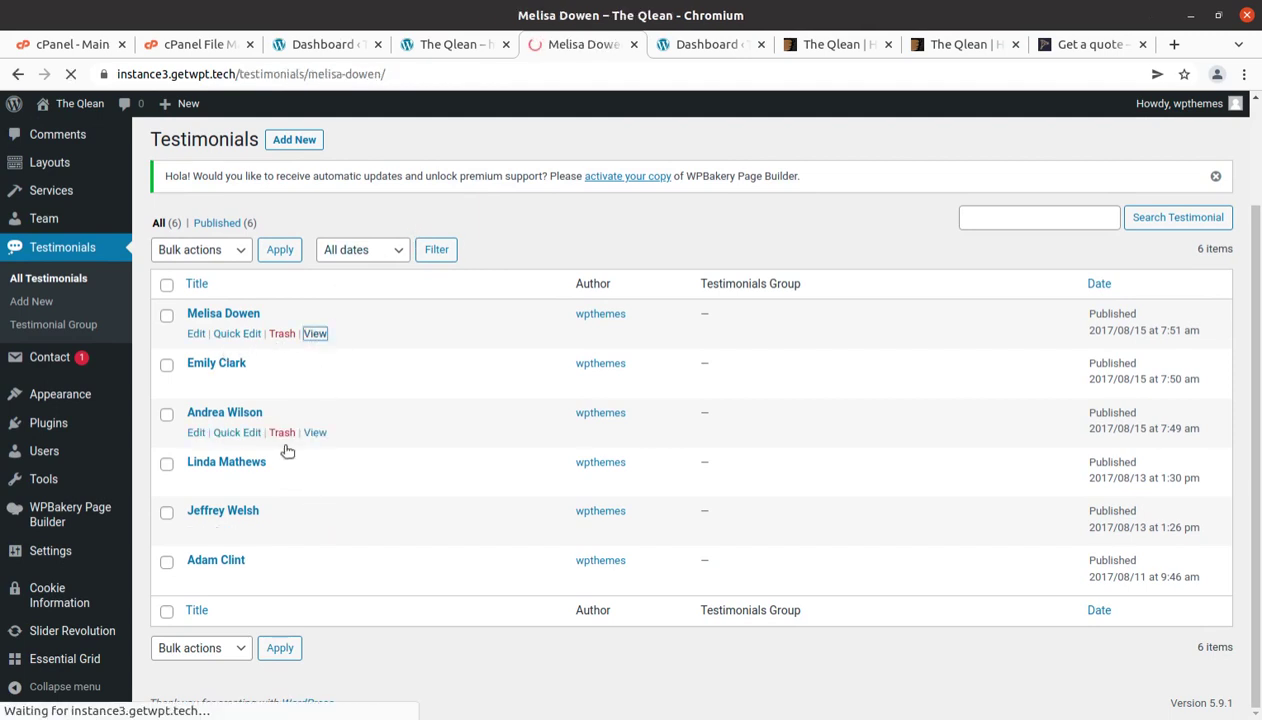
{"action": "scroll", "coordinate": [296, 443], "scroll_direction": "down", "scroll_amount": 4}
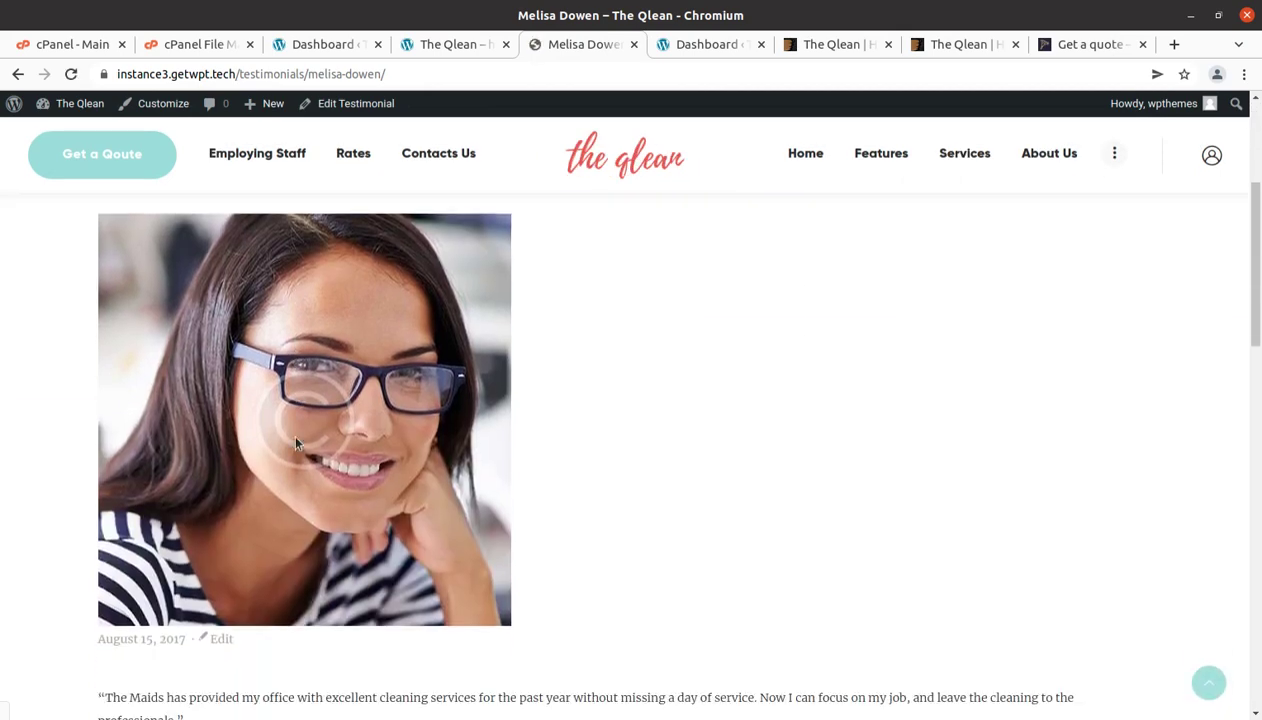
{"action": "left_click", "coordinate": [633, 45]}
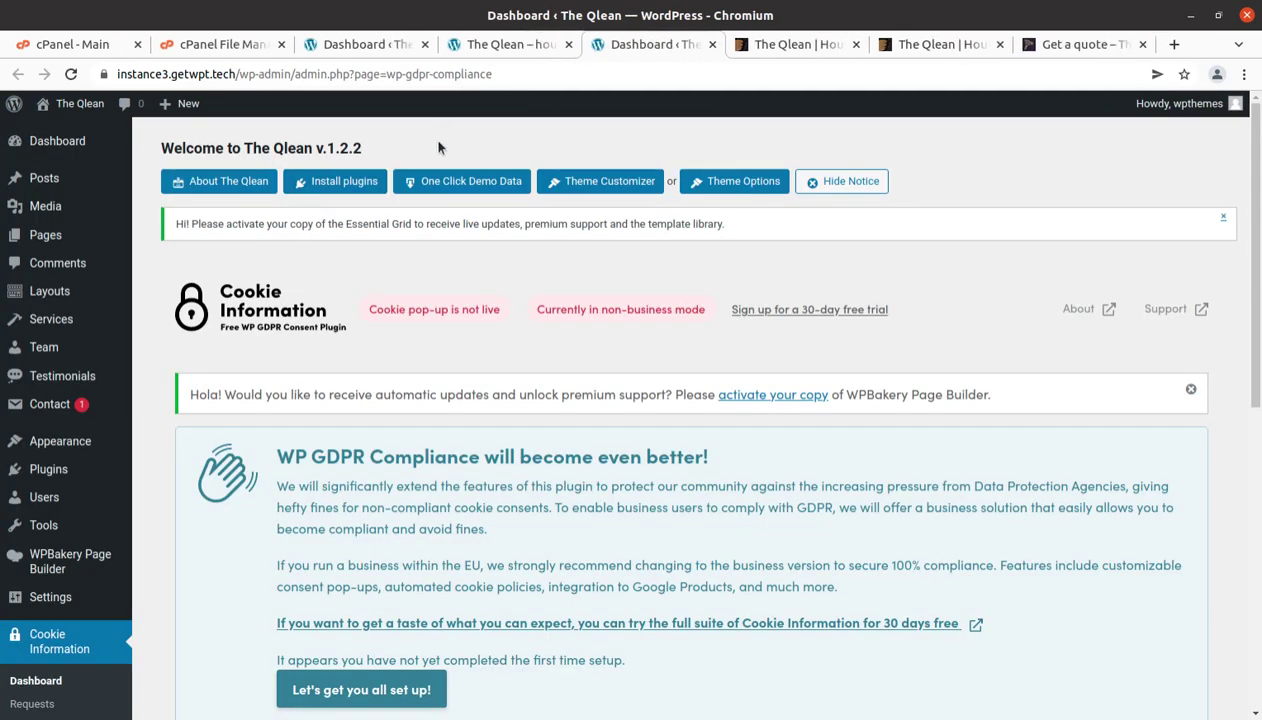
Look through the Cookie Information plugin's Dashboard, Cookie pop-up and Settings pages, including the Privacy Policy options
{"action": "scroll", "coordinate": [299, 477], "scroll_direction": "down", "scroll_amount": 3}
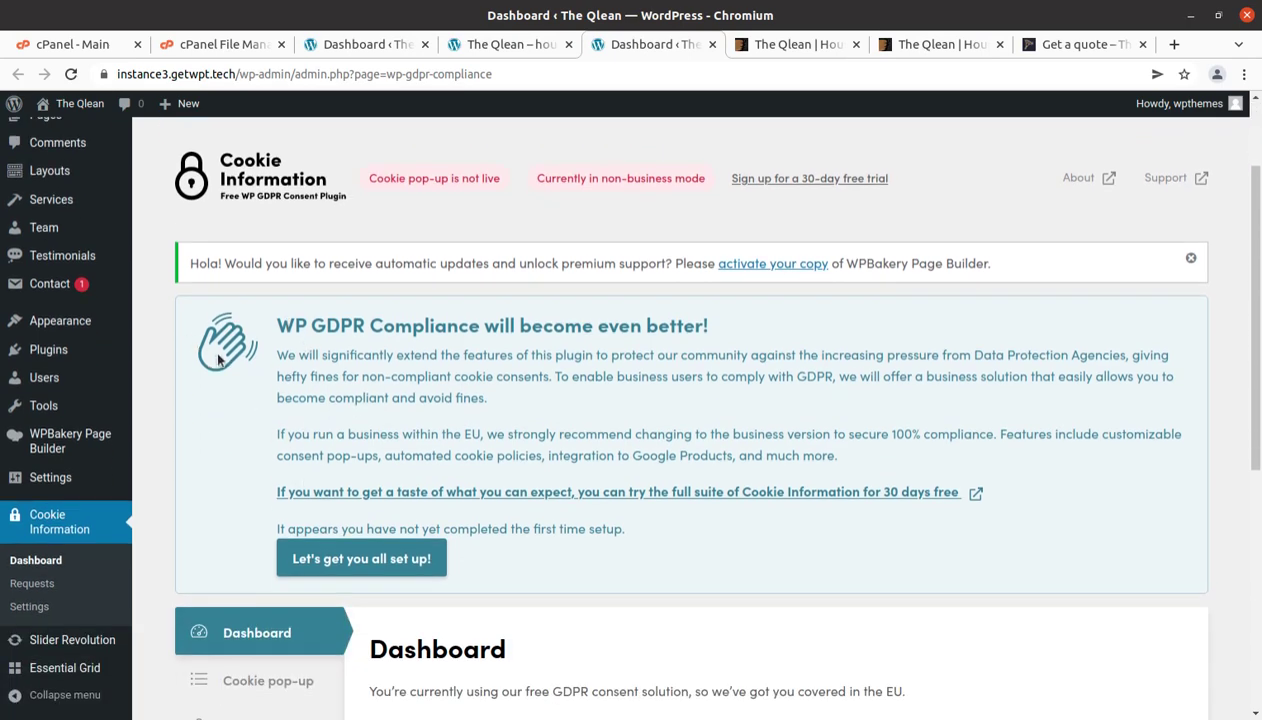
{"action": "scroll", "coordinate": [322, 556], "scroll_direction": "down", "scroll_amount": 4}
{"action": "left_click", "coordinate": [268, 463]}
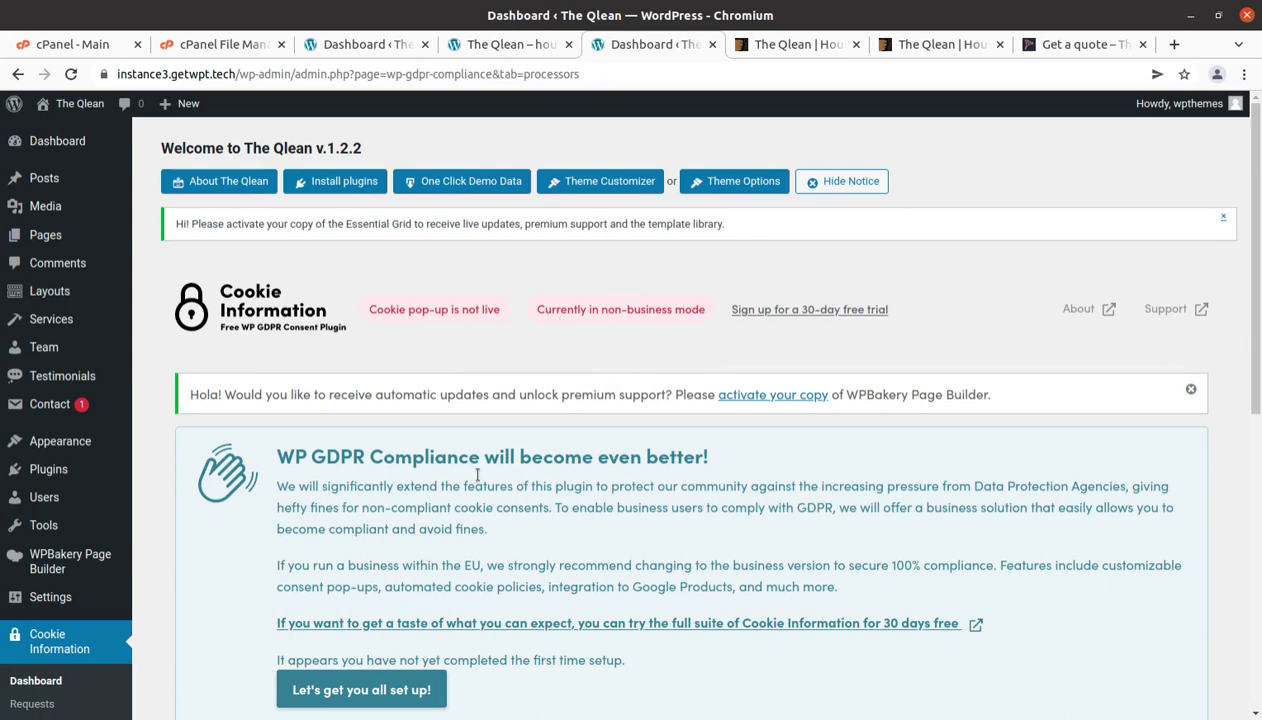
{"action": "scroll", "coordinate": [311, 525], "scroll_direction": "down", "scroll_amount": 5}
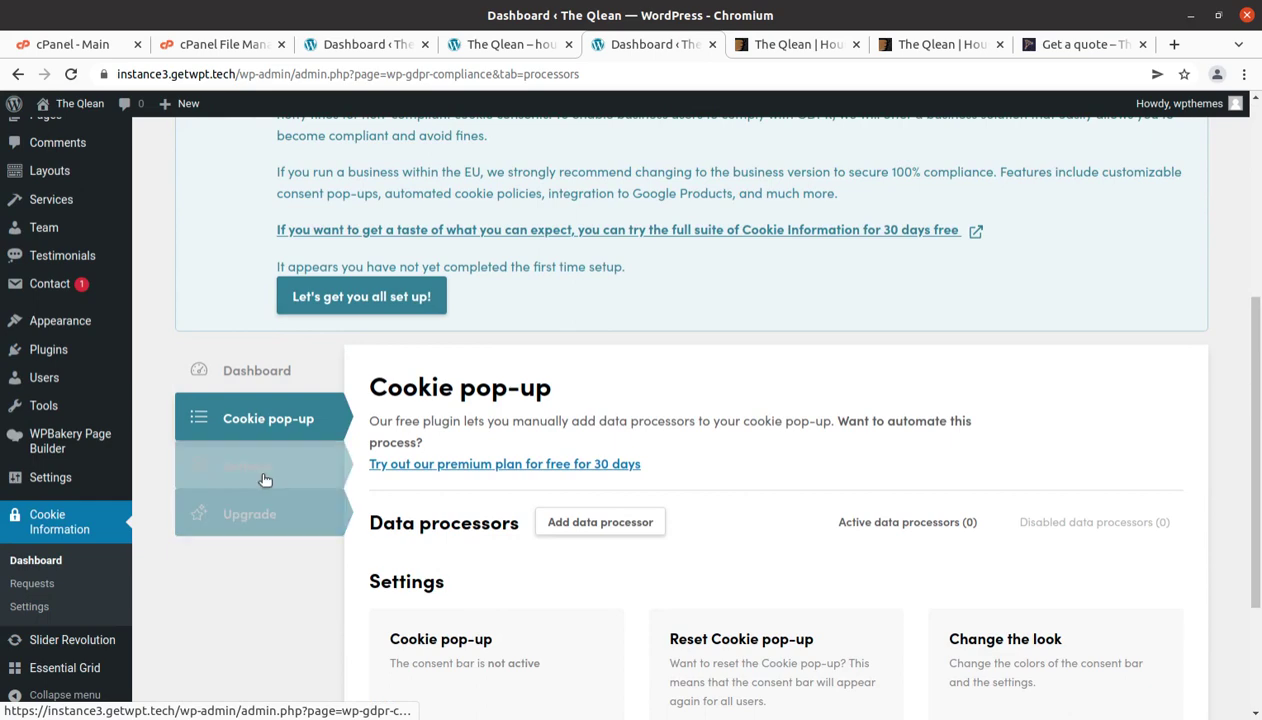
{"action": "left_click", "coordinate": [260, 478]}
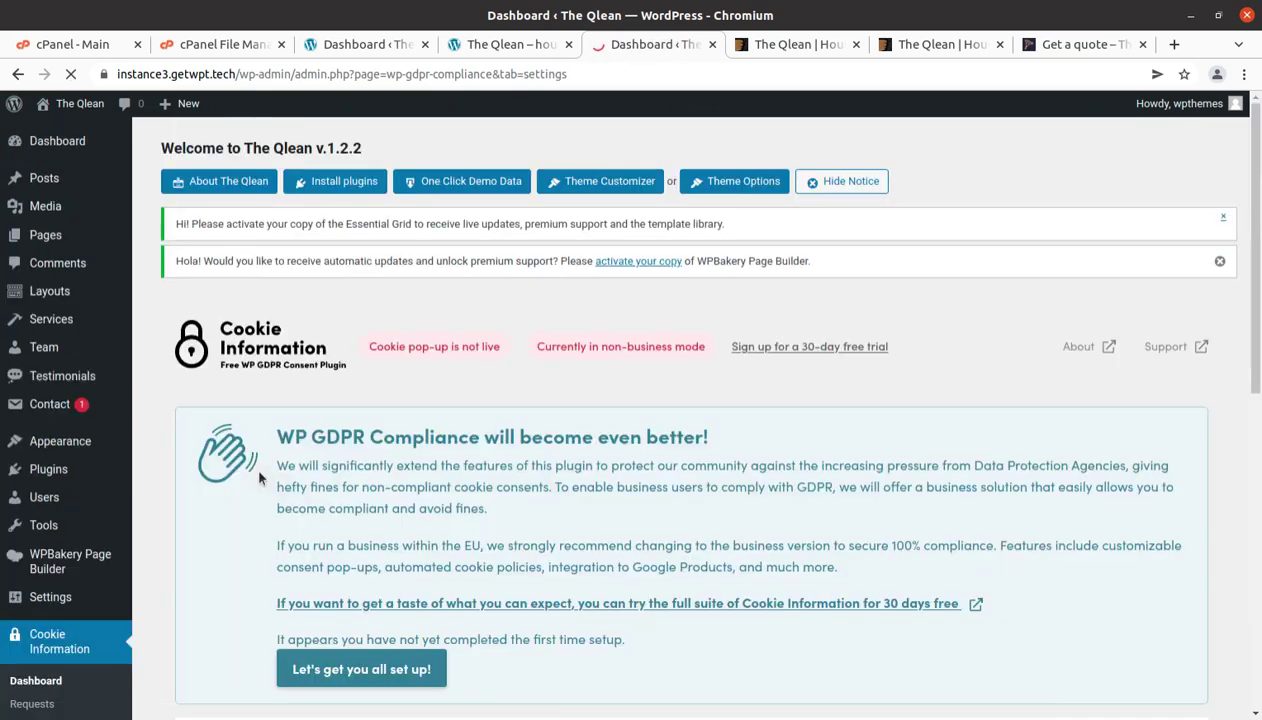
{"action": "scroll", "coordinate": [258, 478], "scroll_direction": "down", "scroll_amount": 5}
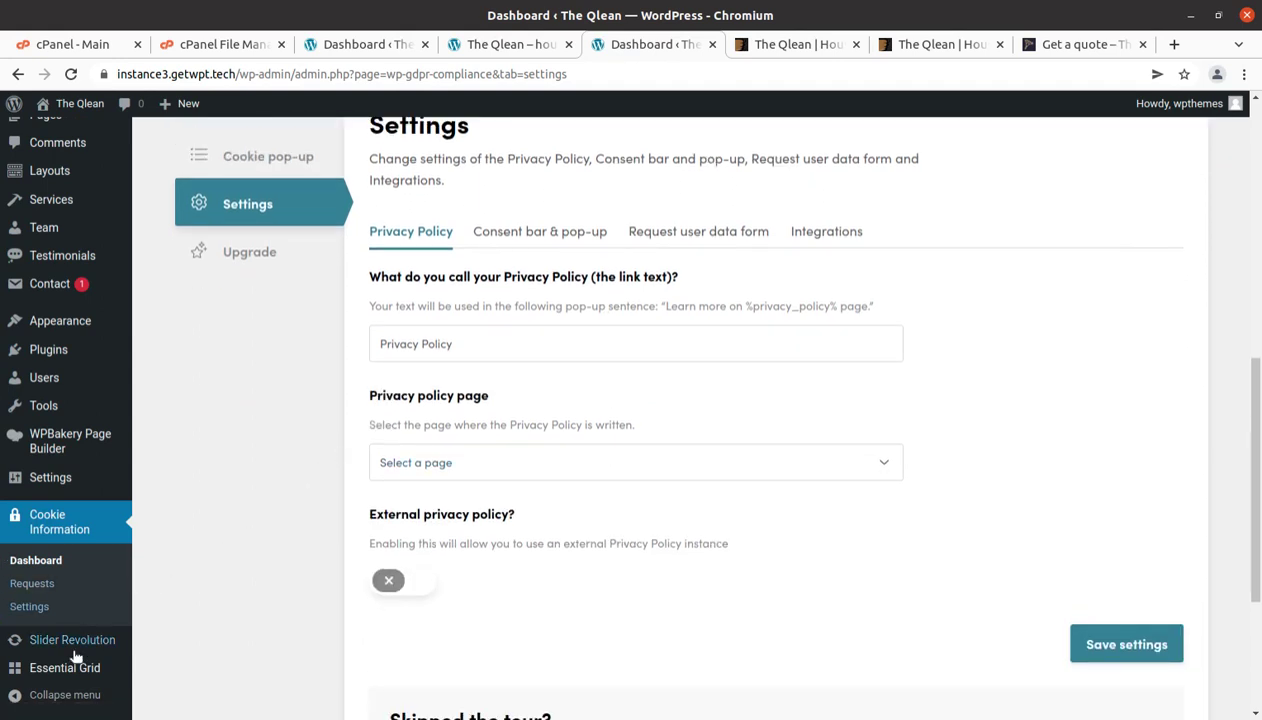
Open the theme's Theme Options page and look over the Logo & Site Identity settings
{"action": "scroll", "coordinate": [88, 560], "scroll_direction": "up", "scroll_amount": 1}
{"action": "scroll", "coordinate": [88, 560], "scroll_direction": "up", "scroll_amount": 1}
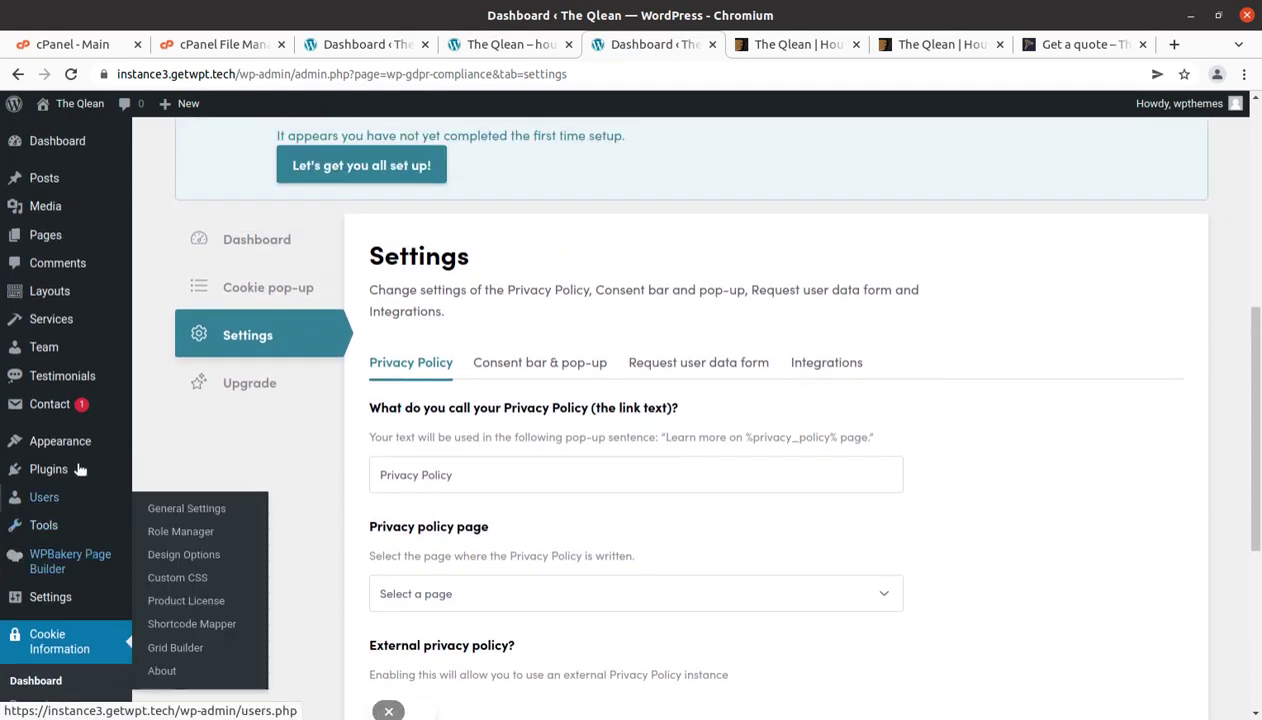
{"action": "mouse_move", "coordinate": [58, 451]}
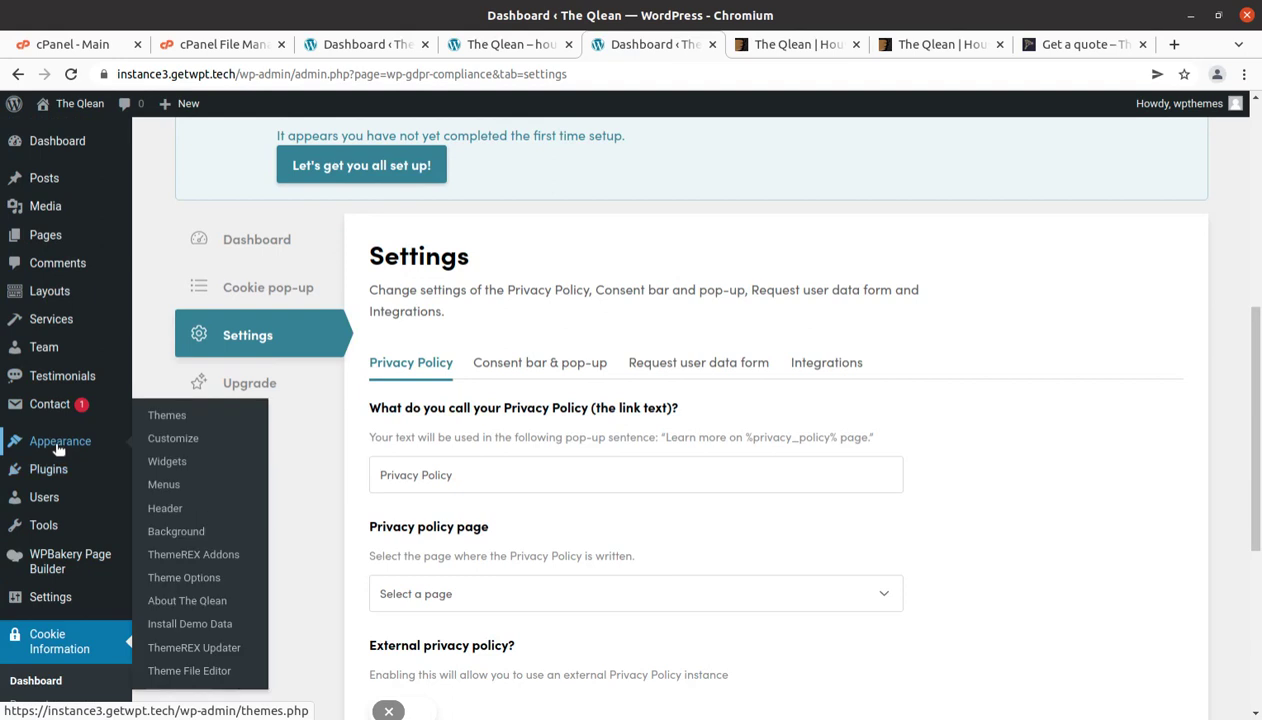
{"action": "left_click", "coordinate": [198, 577]}
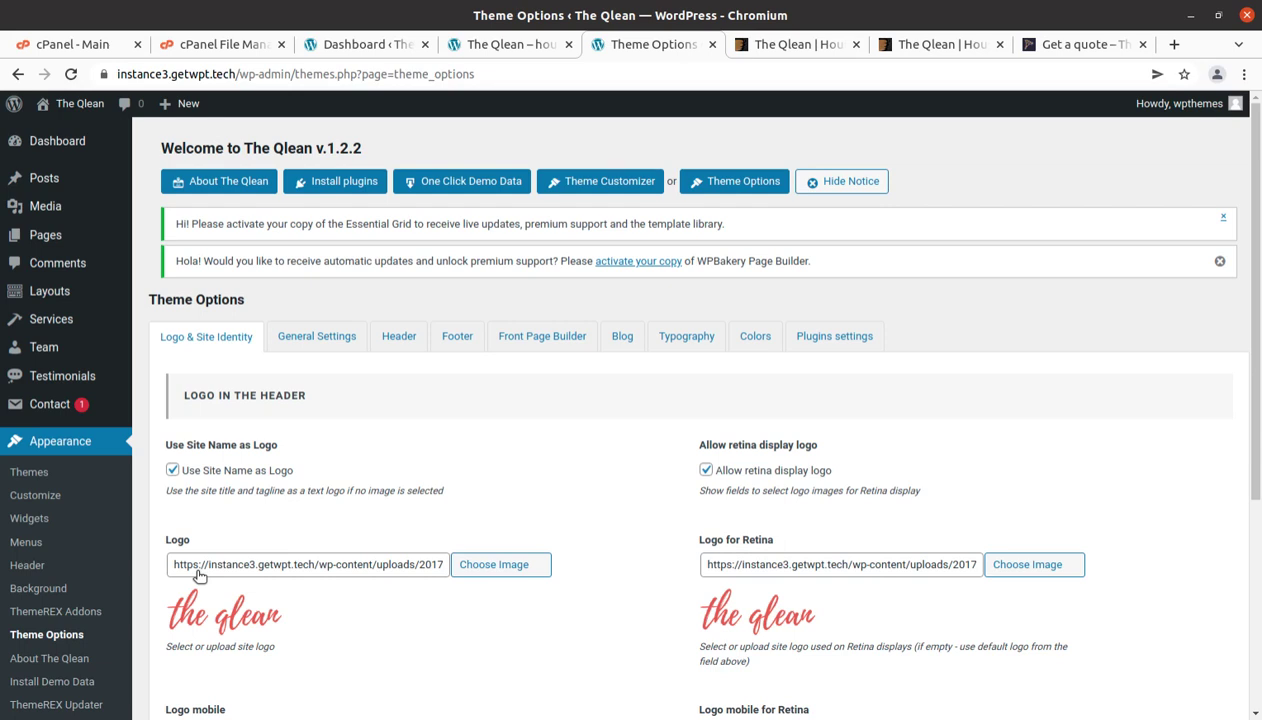
{"action": "scroll", "coordinate": [235, 525], "scroll_direction": "down", "scroll_amount": 2}
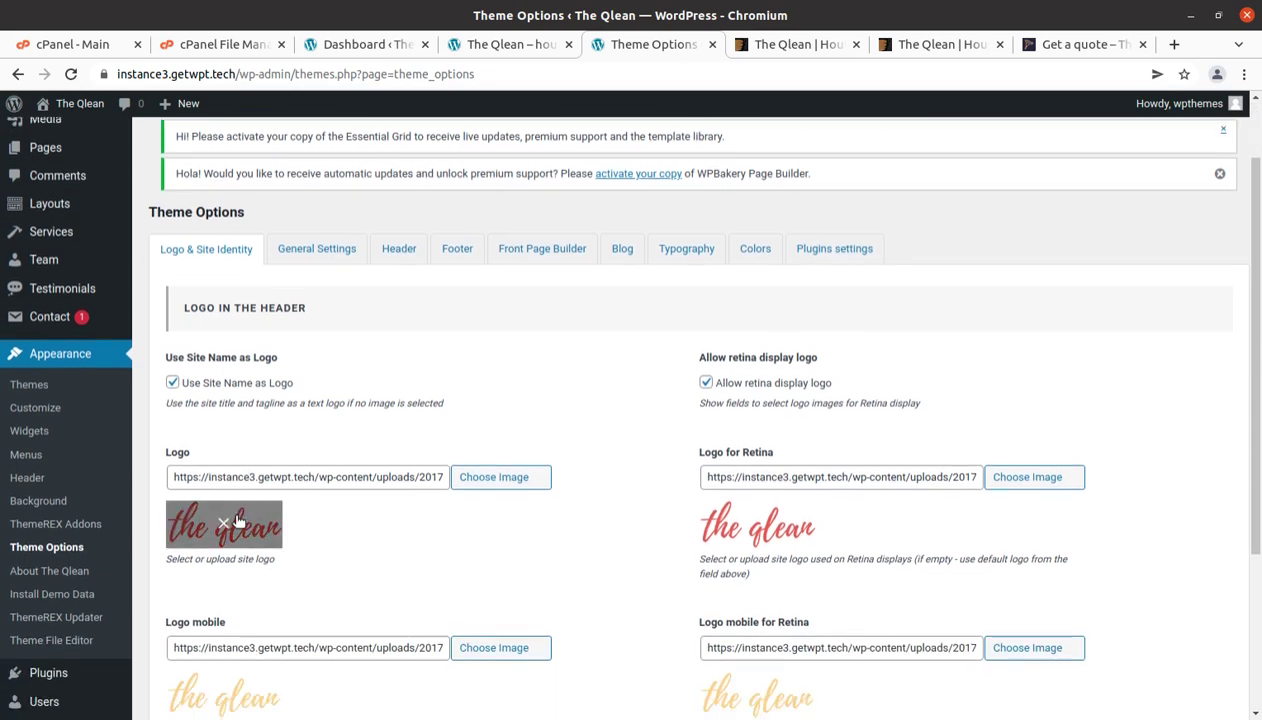
{"action": "scroll", "coordinate": [622, 446], "scroll_direction": "down", "scroll_amount": 4}
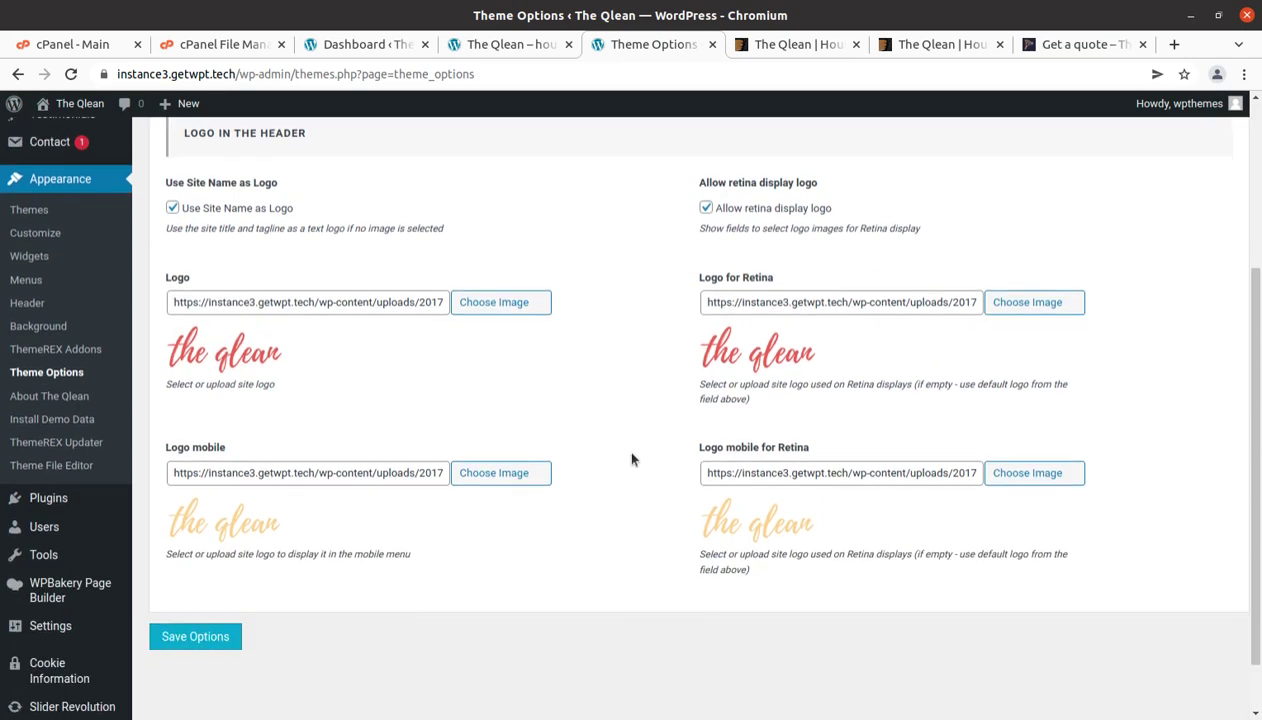
Review the layout, sidebar, additional widgets and miscellaneous options in the General Settings of Theme Options
{"action": "scroll", "coordinate": [622, 446], "scroll_direction": "up", "scroll_amount": 5}
{"action": "left_click", "coordinate": [339, 322]}
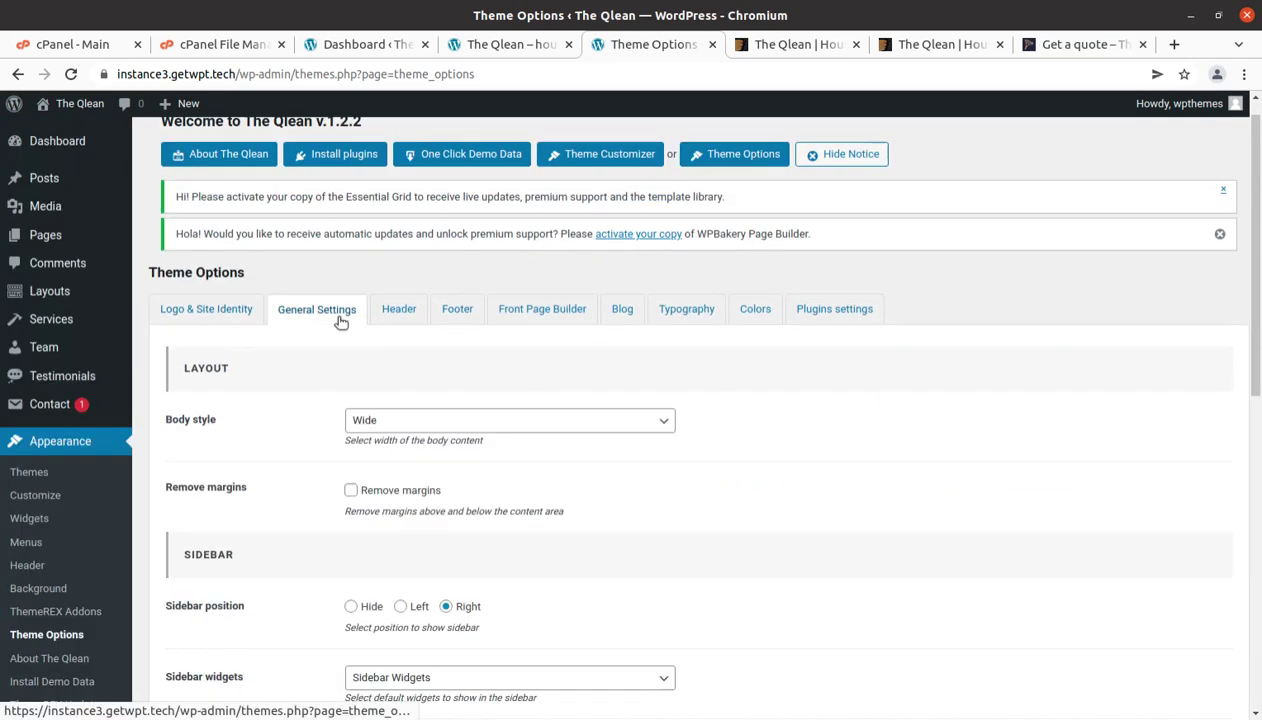
{"action": "scroll", "coordinate": [340, 430], "scroll_direction": "down", "scroll_amount": 6}
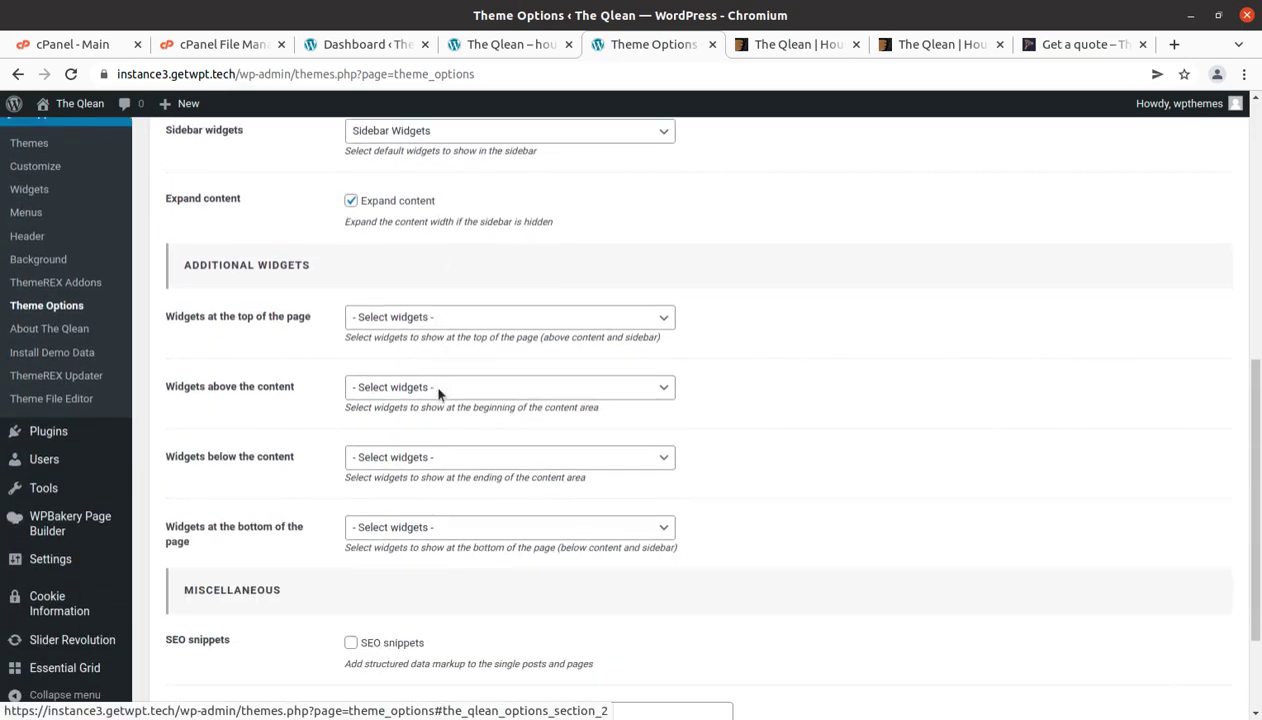
{"action": "scroll", "coordinate": [432, 453], "scroll_direction": "down", "scroll_amount": 2}
{"action": "scroll", "coordinate": [432, 453], "scroll_direction": "up", "scroll_amount": 5}
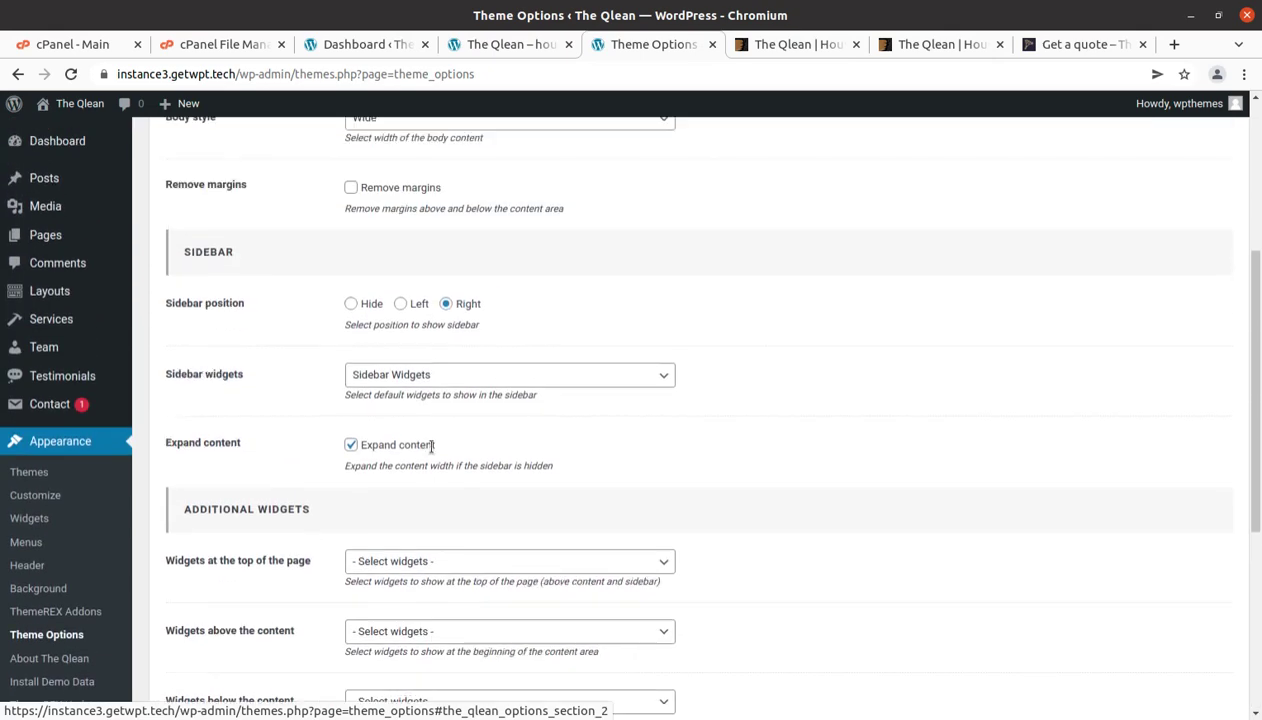
Review the Header options for style, widgets, main menu and image, plus the Footer style option
{"action": "scroll", "coordinate": [428, 366], "scroll_direction": "up", "scroll_amount": 3}
{"action": "left_click", "coordinate": [396, 320]}
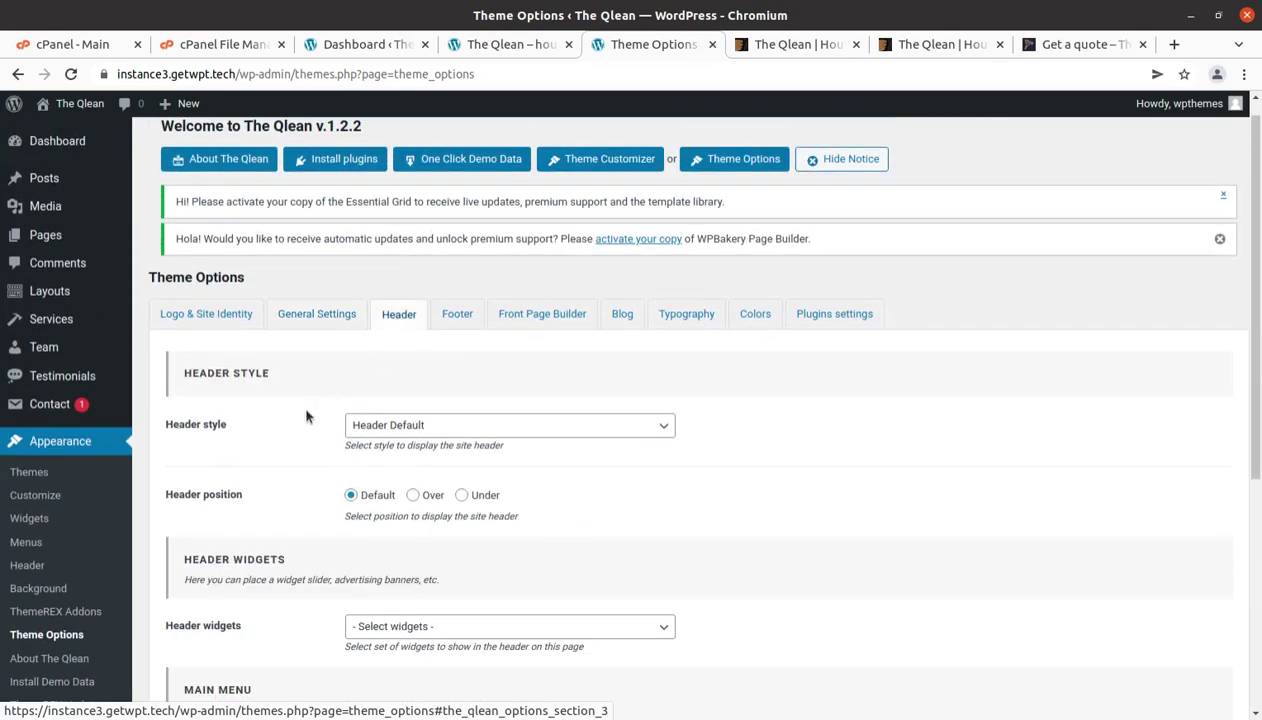
{"action": "scroll", "coordinate": [612, 396], "scroll_direction": "down", "scroll_amount": 4}
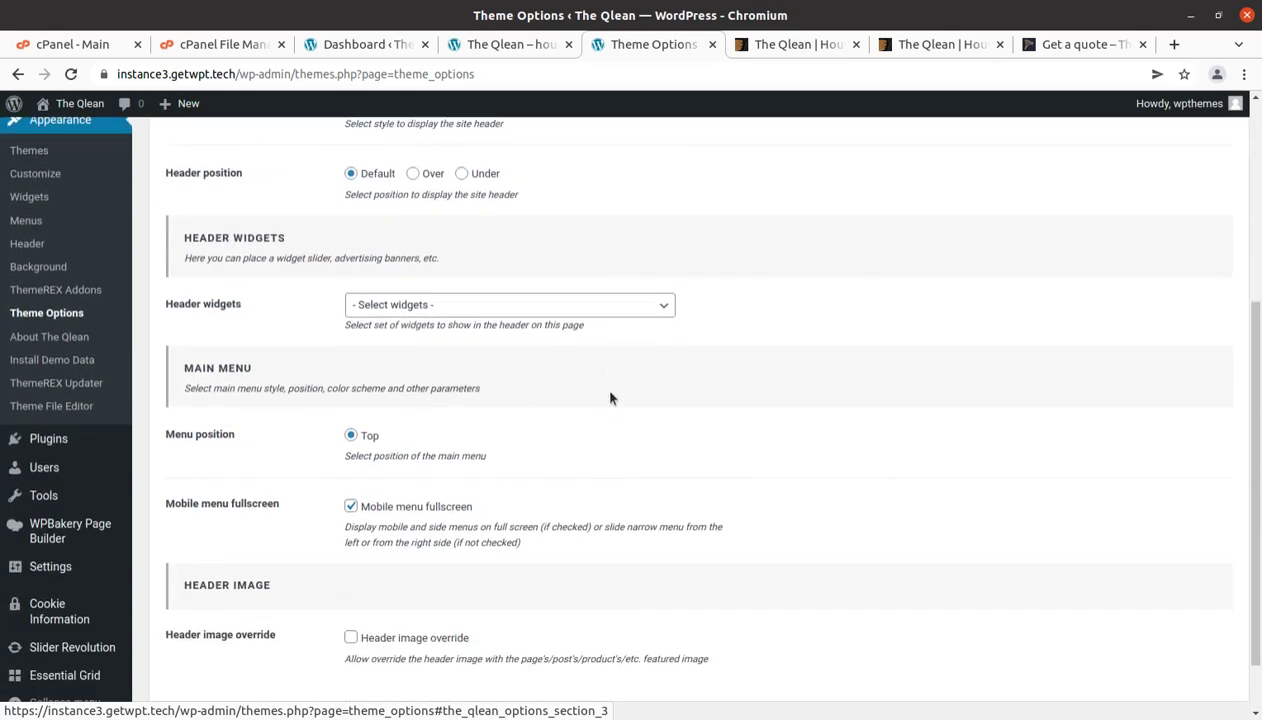
{"action": "scroll", "coordinate": [611, 398], "scroll_direction": "up", "scroll_amount": 1}
{"action": "scroll", "coordinate": [610, 398], "scroll_direction": "up", "scroll_amount": 3}
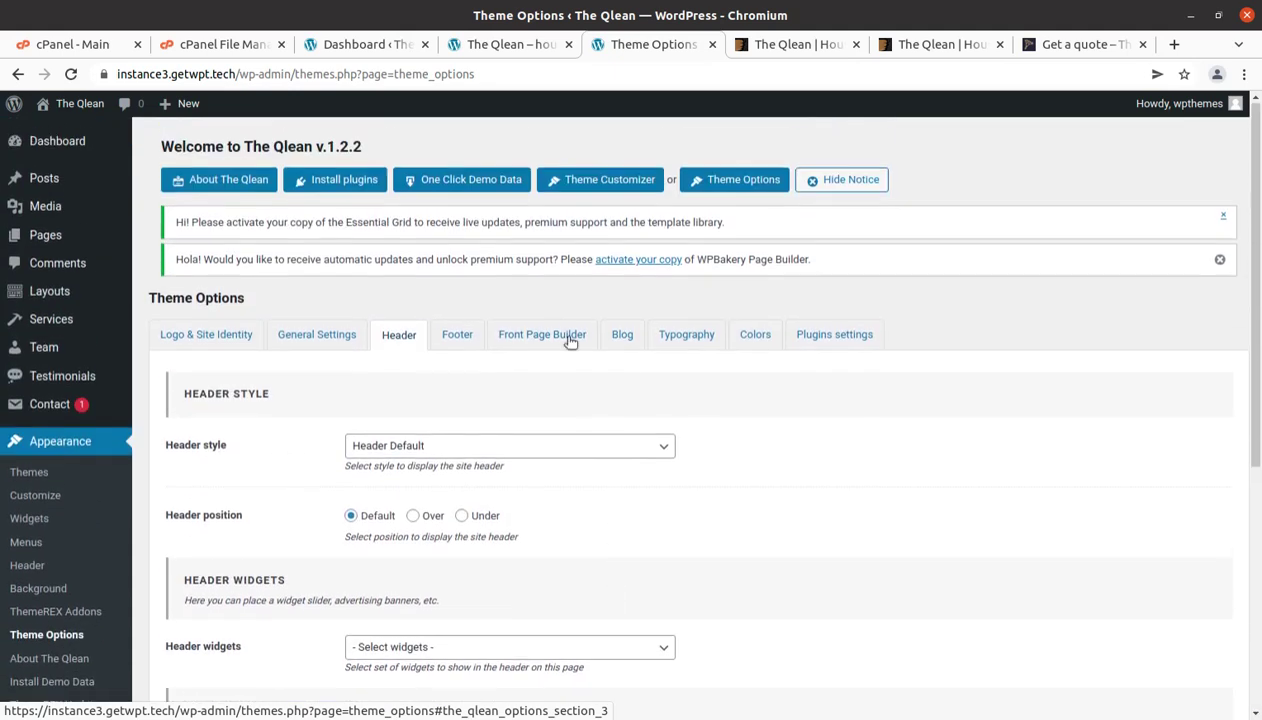
{"action": "left_click", "coordinate": [456, 336]}
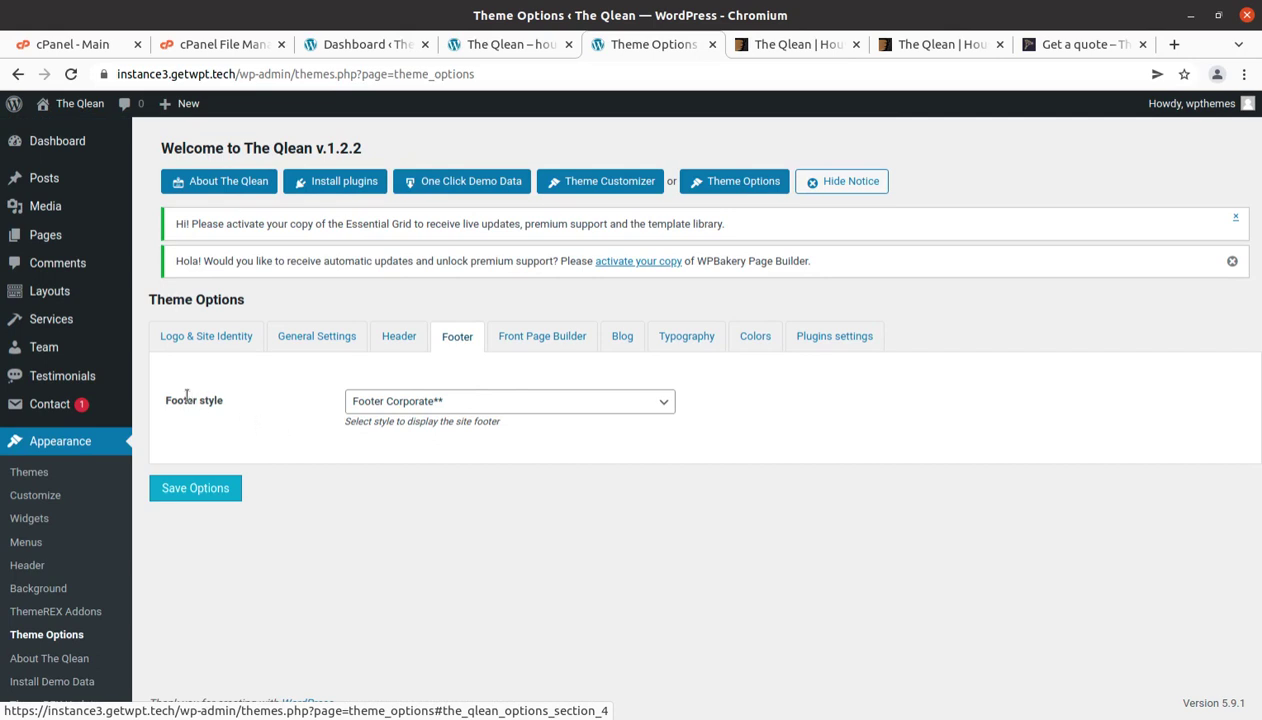
{"action": "mouse_move", "coordinate": [73, 311]}
Examine the Front Page Builder's General settings and expand its Title section to review the options
{"action": "left_click", "coordinate": [546, 338]}
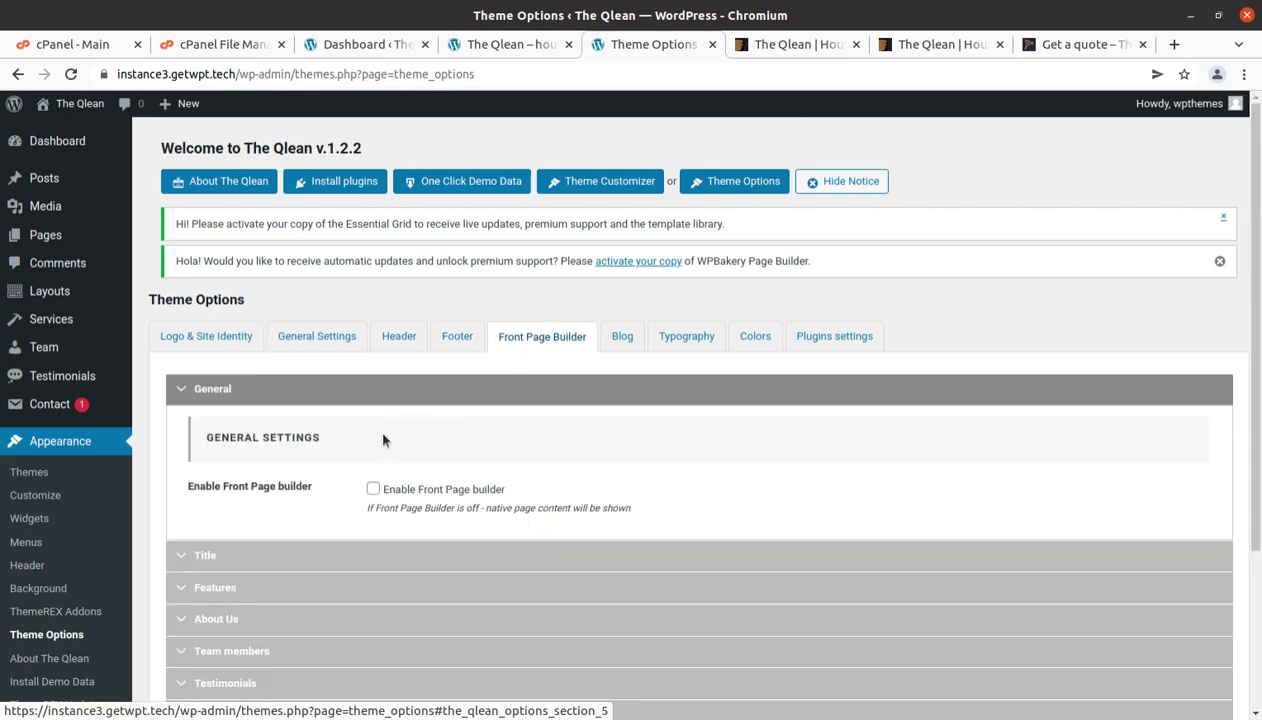
{"action": "scroll", "coordinate": [482, 391], "scroll_direction": "down", "scroll_amount": 3}
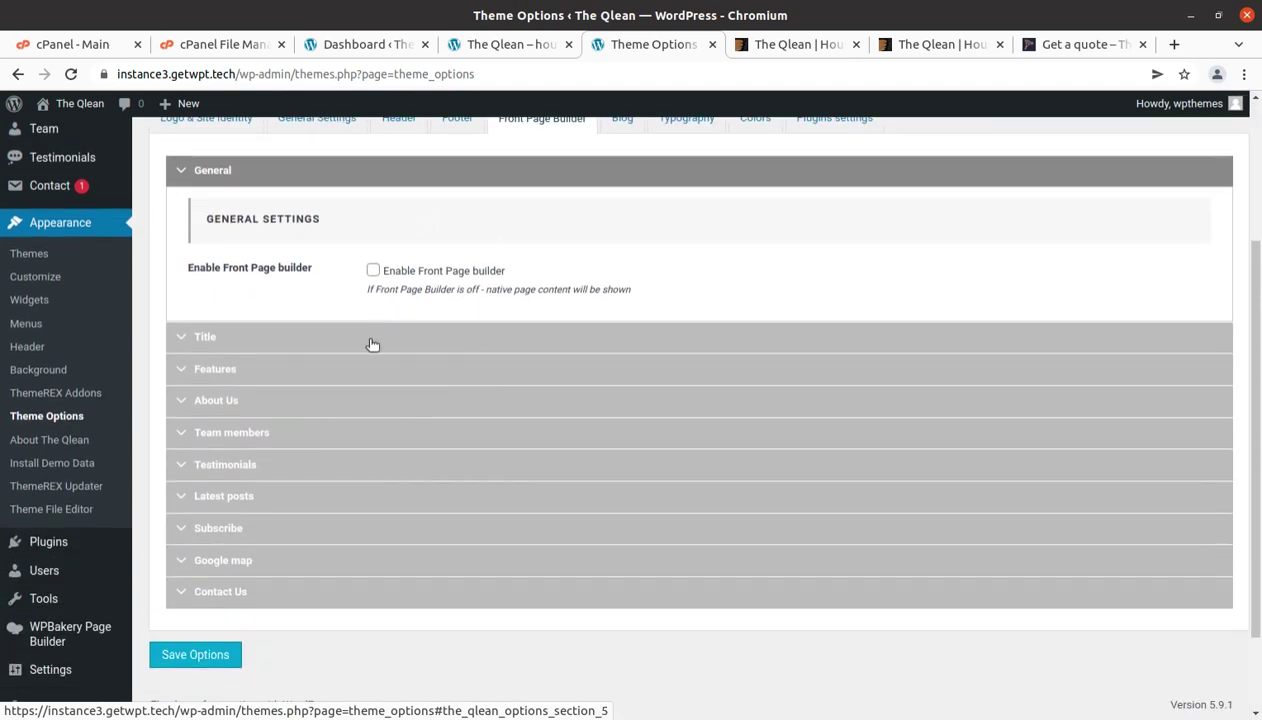
{"action": "left_click", "coordinate": [315, 347]}
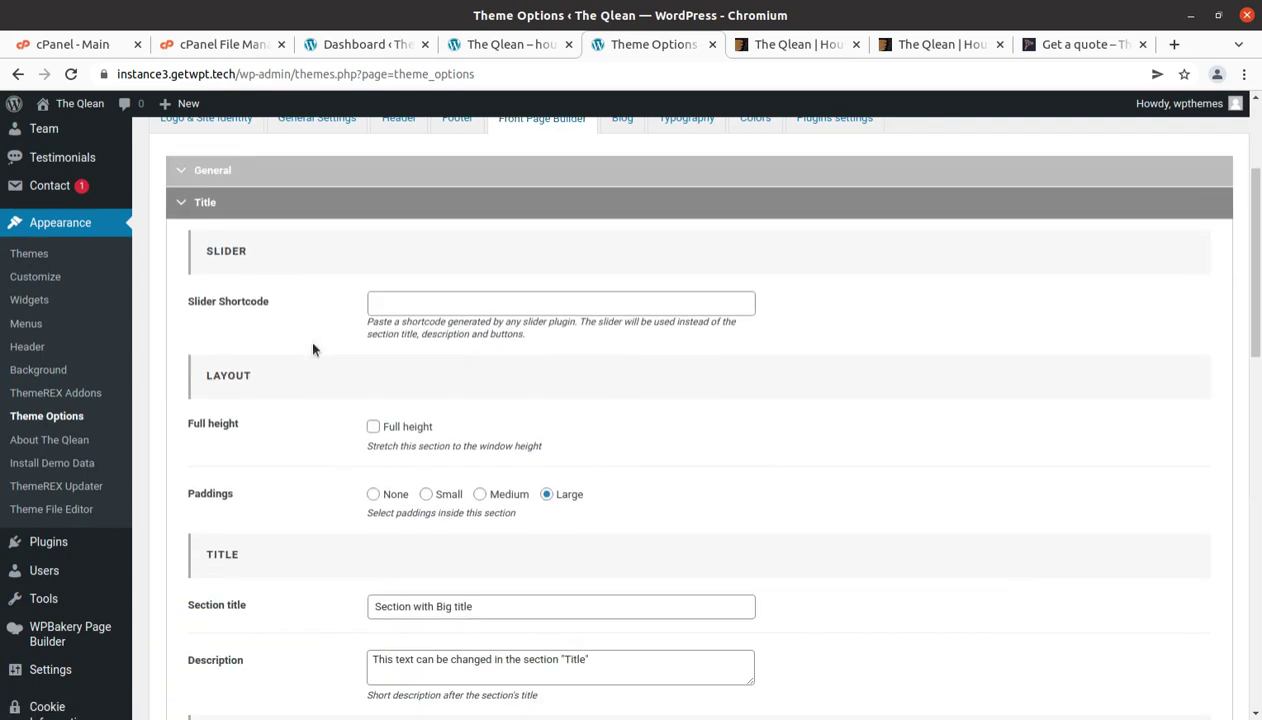
{"action": "scroll", "coordinate": [419, 343], "scroll_direction": "down", "scroll_amount": 5}
{"action": "scroll", "coordinate": [419, 343], "scroll_direction": "down", "scroll_amount": 12}
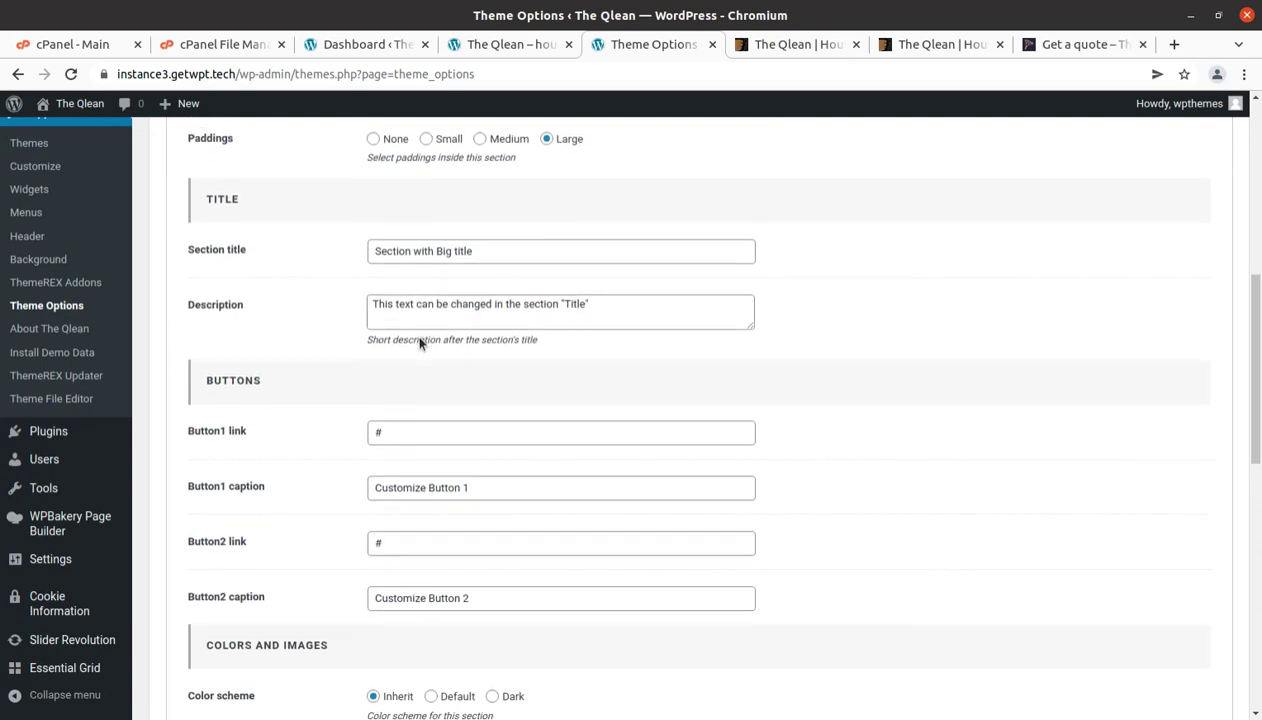
{"action": "scroll", "coordinate": [419, 343], "scroll_direction": "down", "scroll_amount": 3}
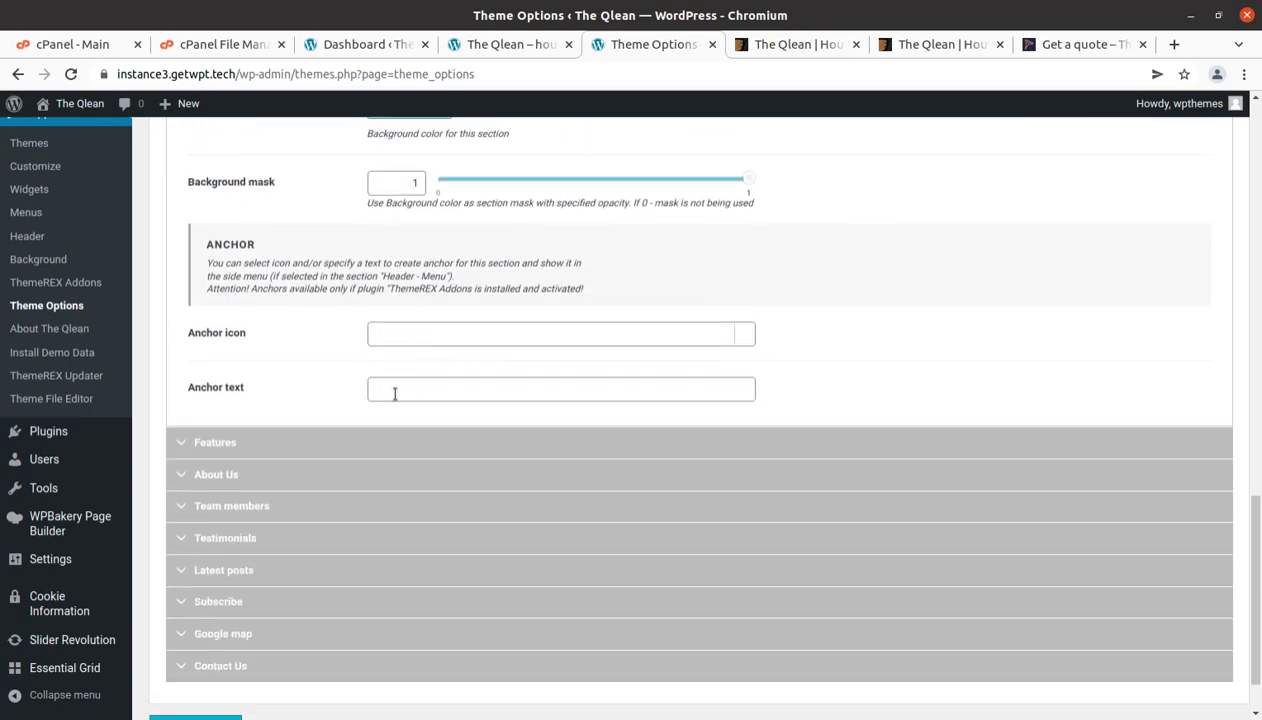
Expand the Features, About Us and Team members sections of the Front Page Builder in turn and review the About Us options
{"action": "left_click", "coordinate": [367, 445]}
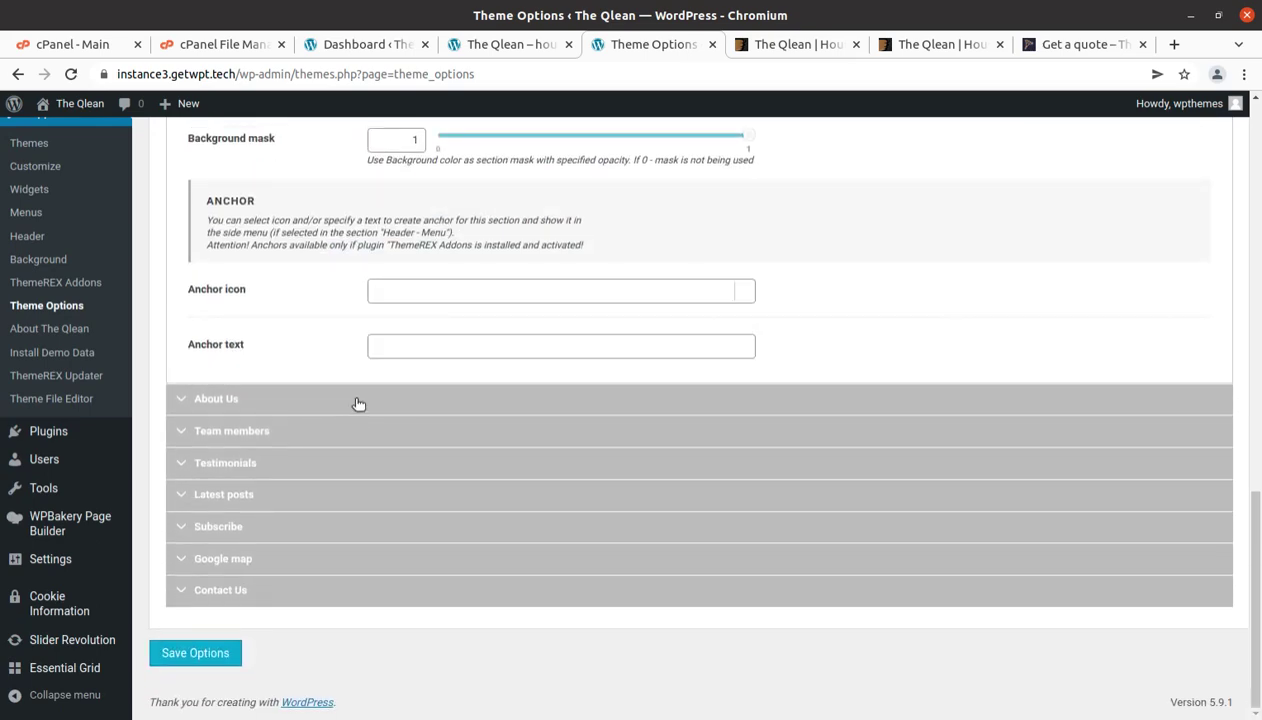
{"action": "left_click", "coordinate": [355, 400]}
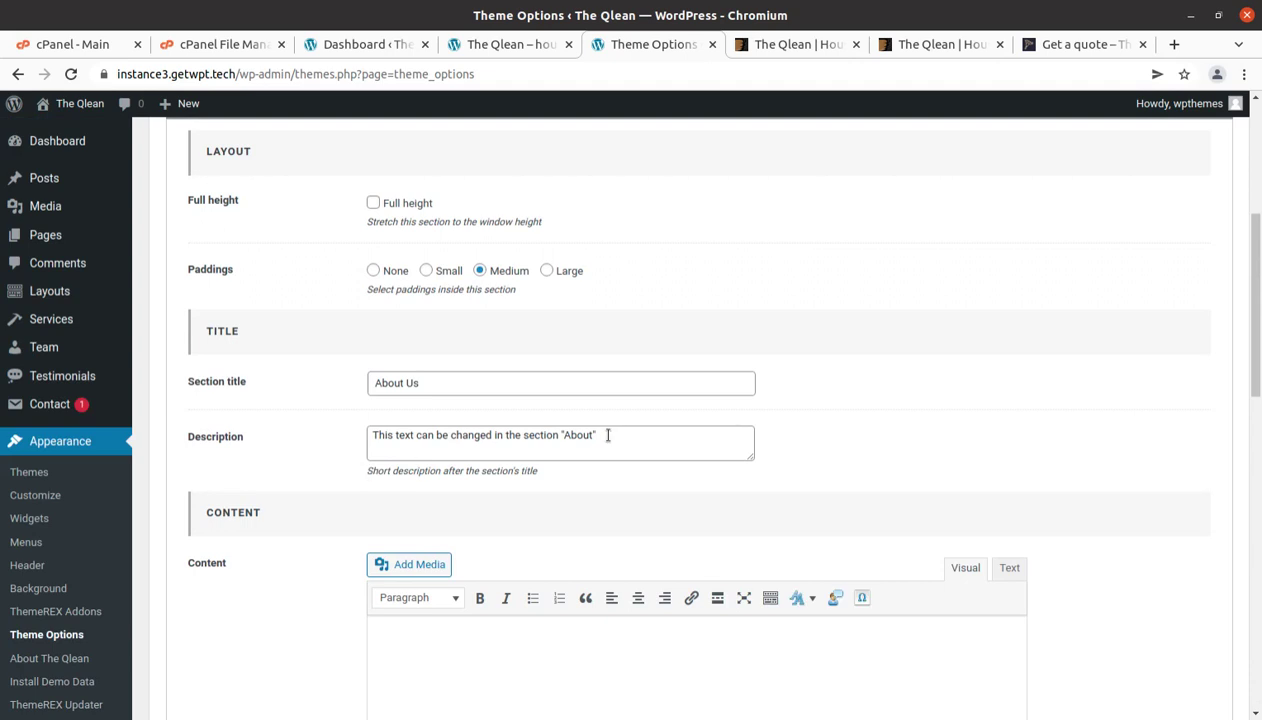
{"action": "scroll", "coordinate": [607, 435], "scroll_direction": "down", "scroll_amount": 4}
{"action": "scroll", "coordinate": [517, 250], "scroll_direction": "down", "scroll_amount": 6}
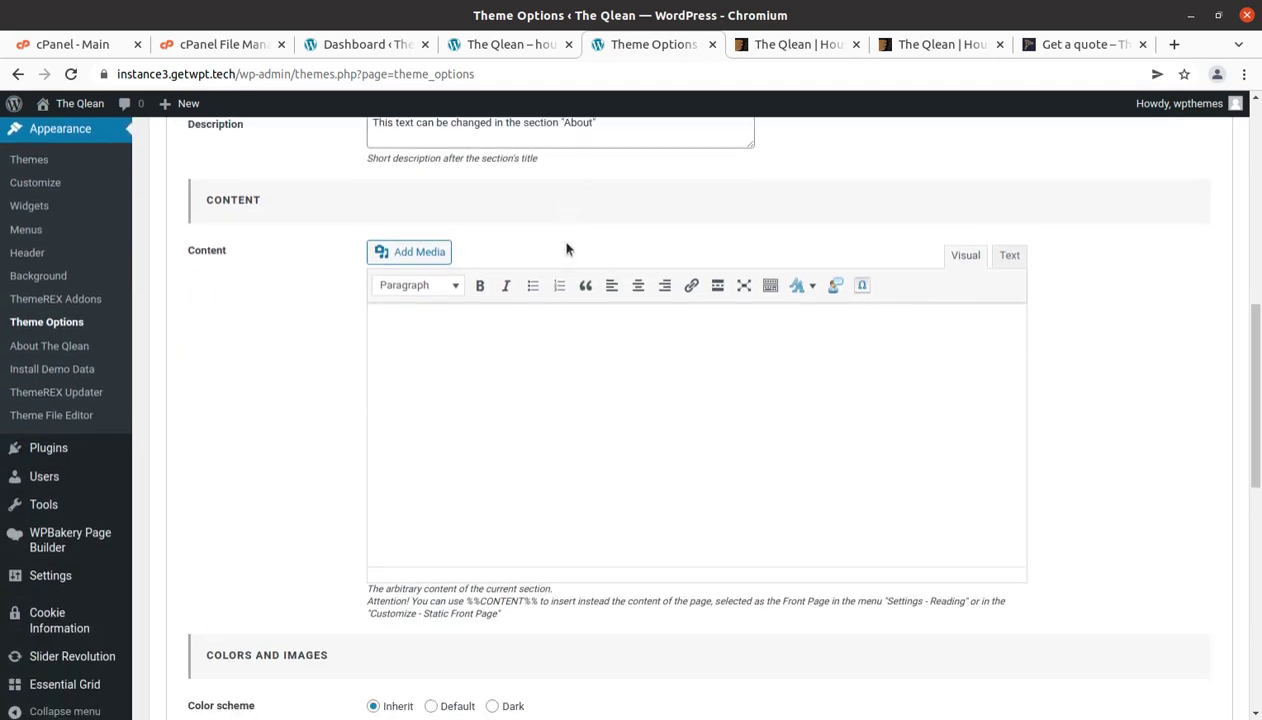
{"action": "scroll", "coordinate": [538, 300], "scroll_direction": "down", "scroll_amount": 8}
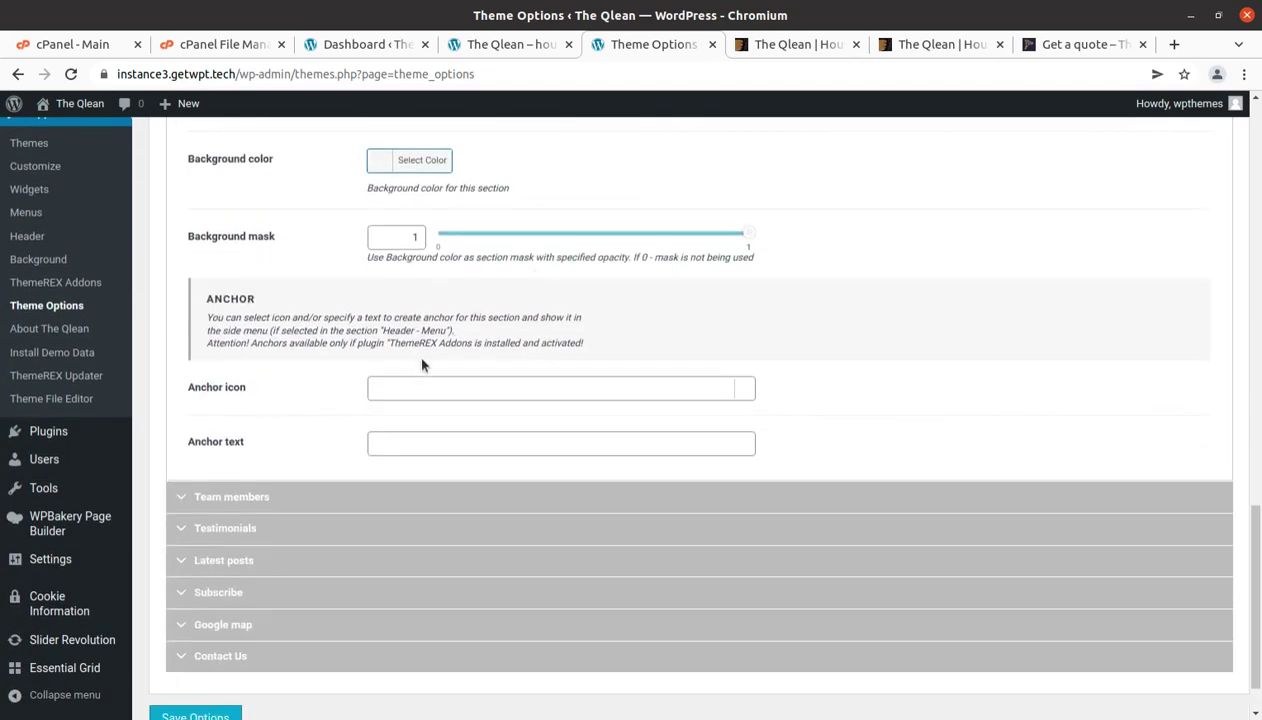
{"action": "left_click", "coordinate": [359, 508]}
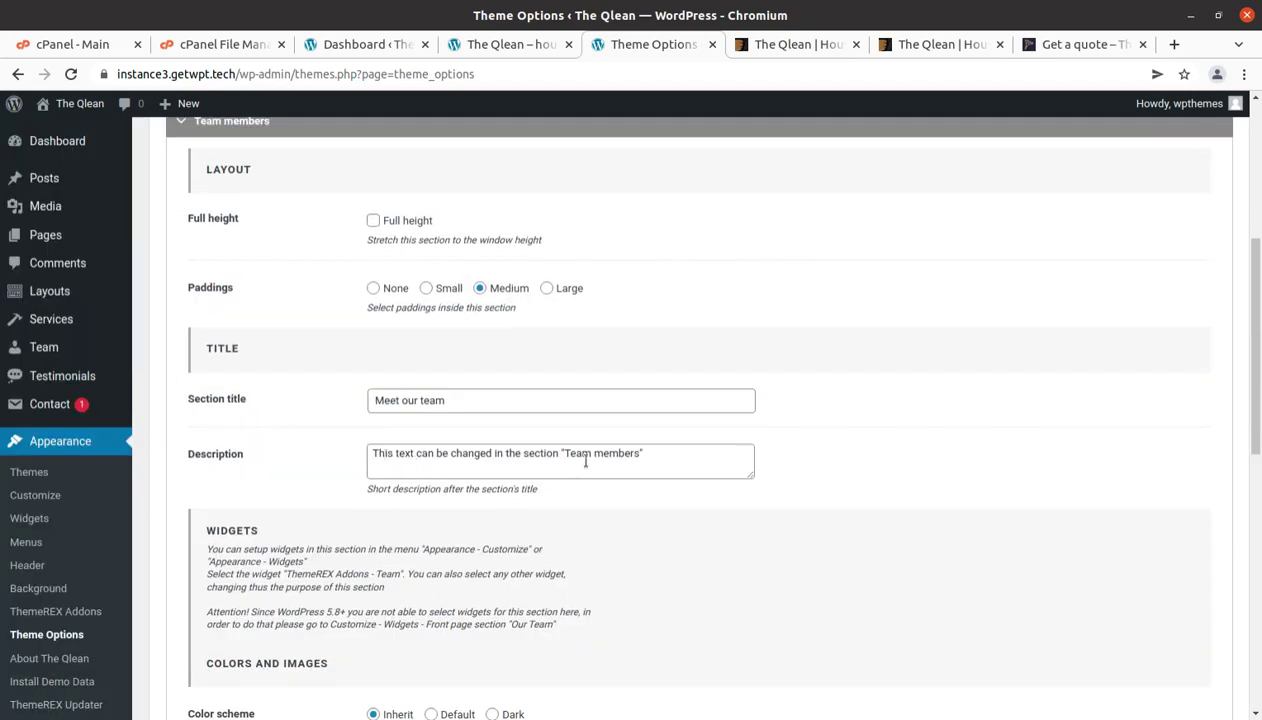
Finish reviewing the Team members options, then expand the Contact Us section of the Front Page Builder and review its options
{"action": "scroll", "coordinate": [585, 461], "scroll_direction": "down", "scroll_amount": 12}
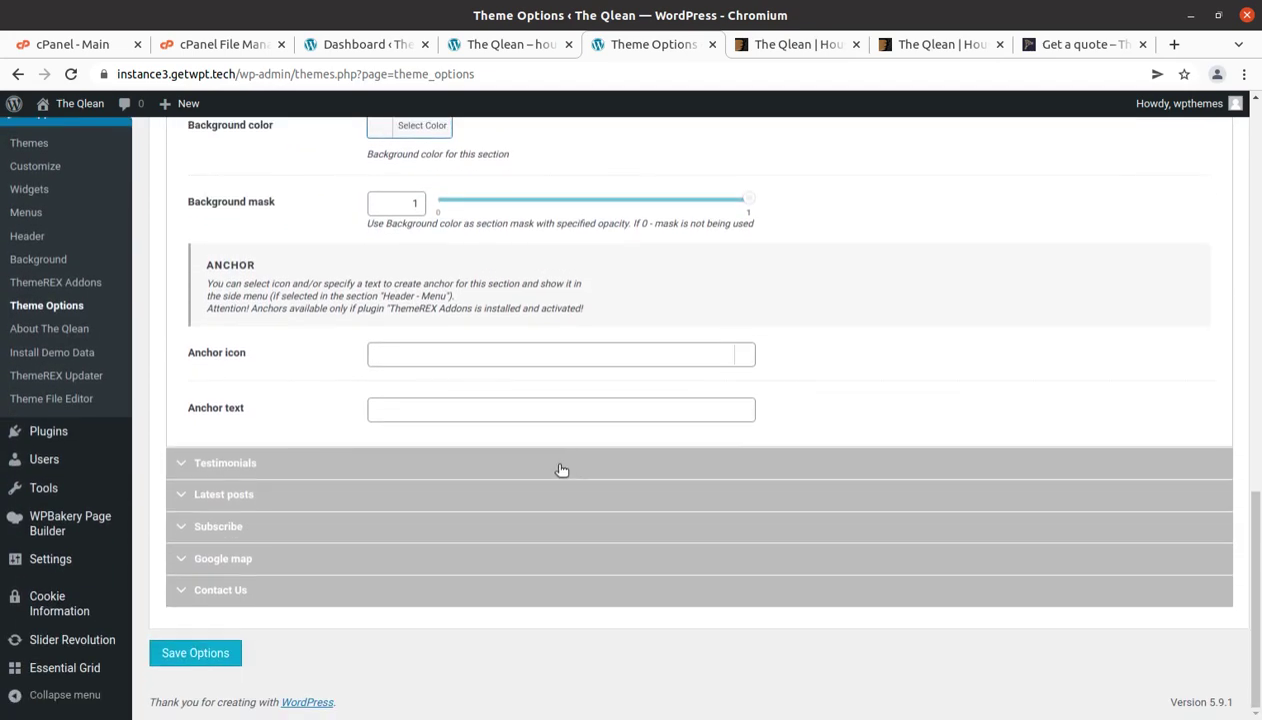
{"action": "left_click", "coordinate": [332, 592]}
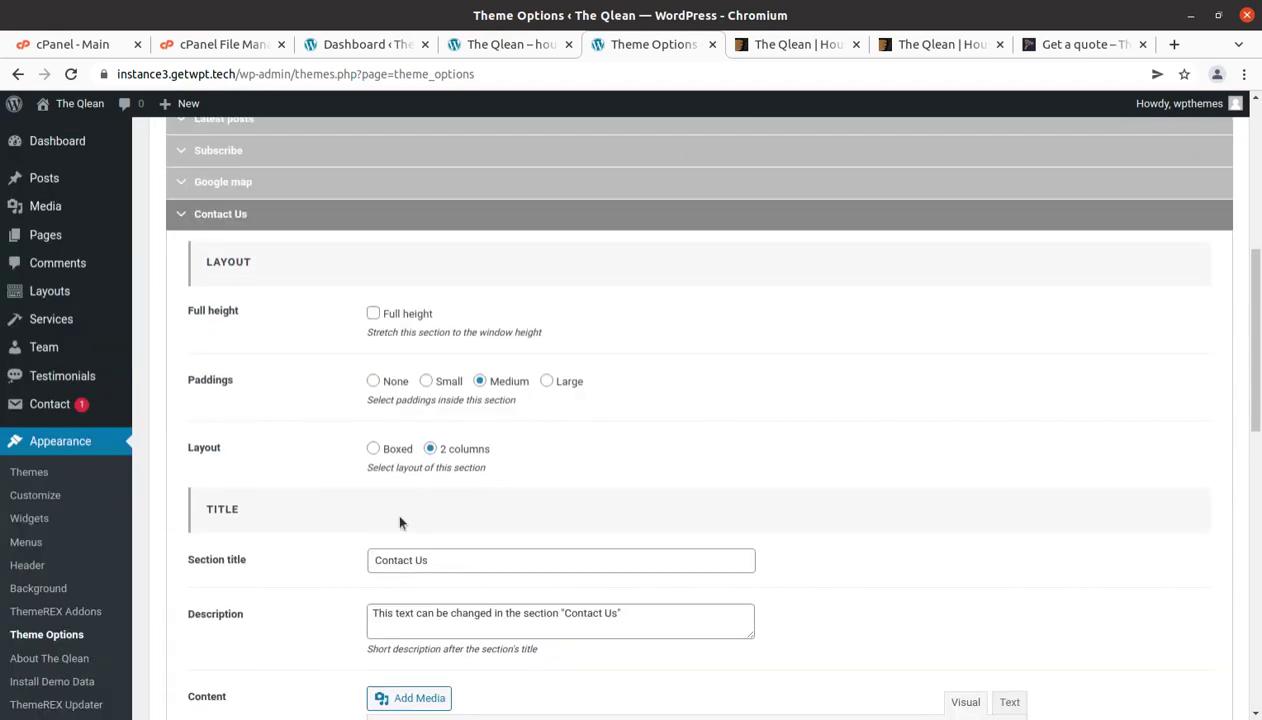
{"action": "scroll", "coordinate": [415, 455], "scroll_direction": "down", "scroll_amount": 5}
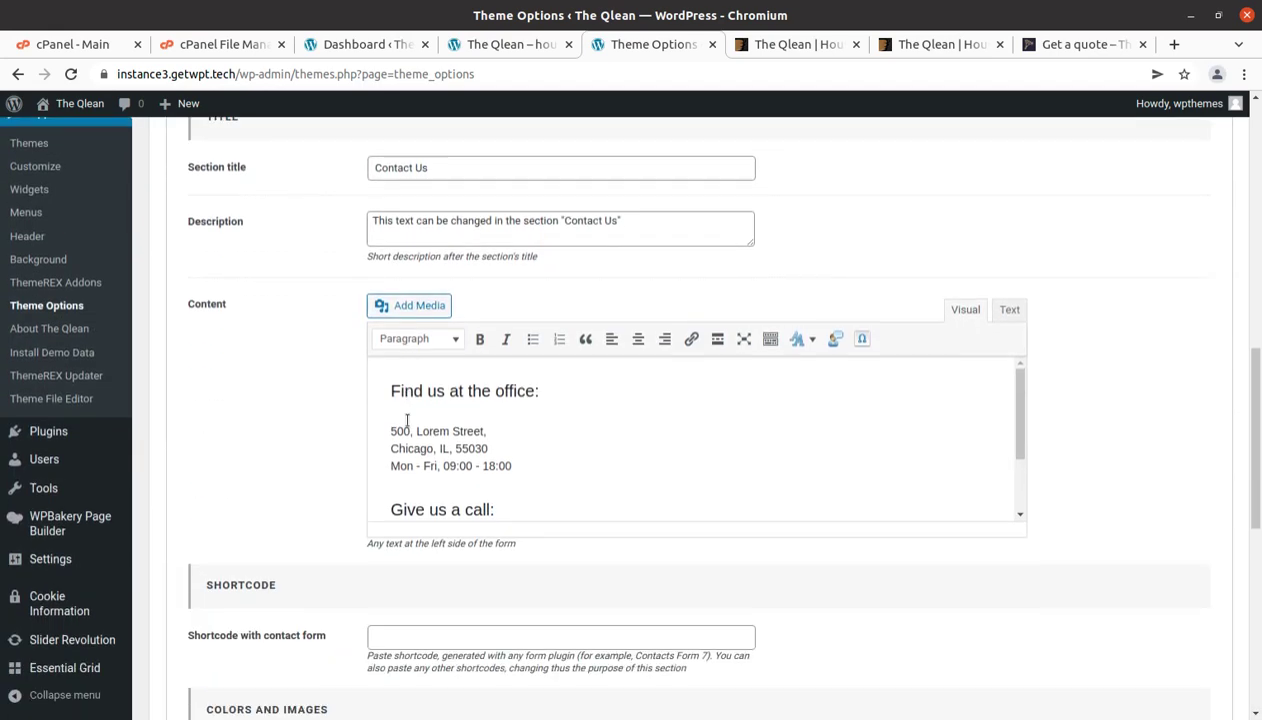
{"action": "scroll", "coordinate": [473, 478], "scroll_direction": "down", "scroll_amount": 5}
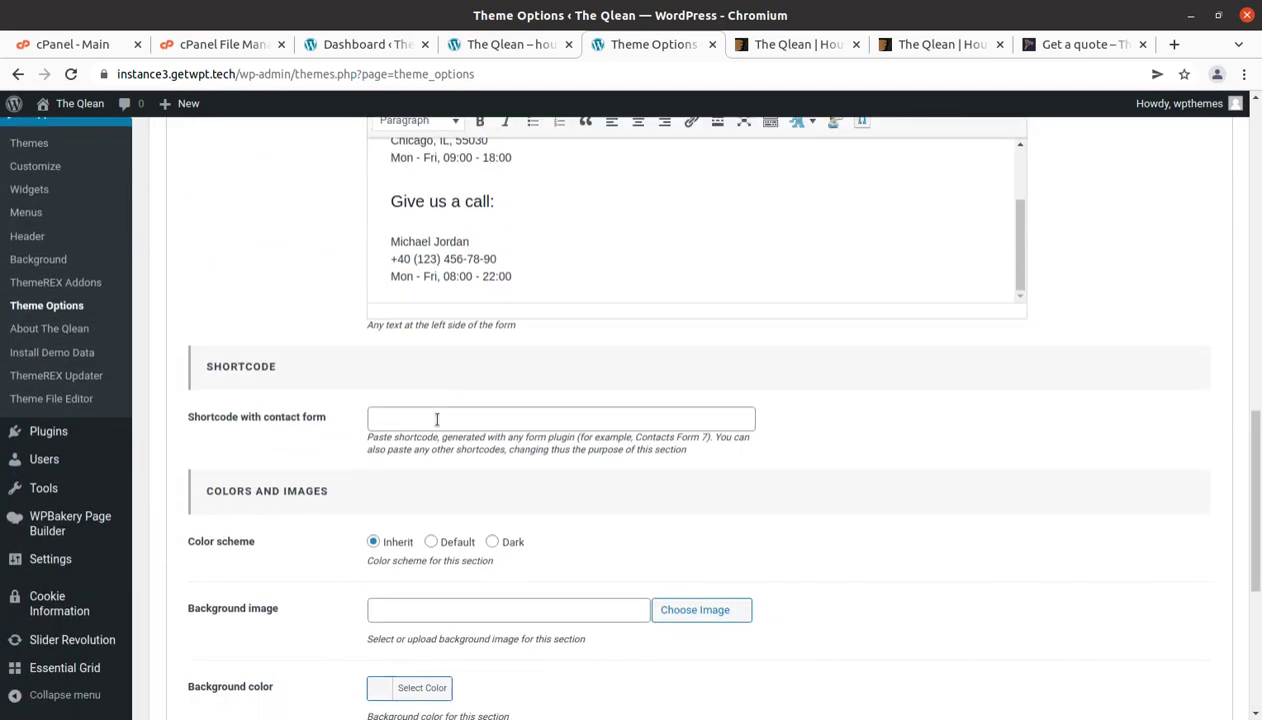
{"action": "scroll", "coordinate": [429, 413], "scroll_direction": "up", "scroll_amount": 3}
{"action": "scroll", "coordinate": [420, 412], "scroll_direction": "down", "scroll_amount": 5}
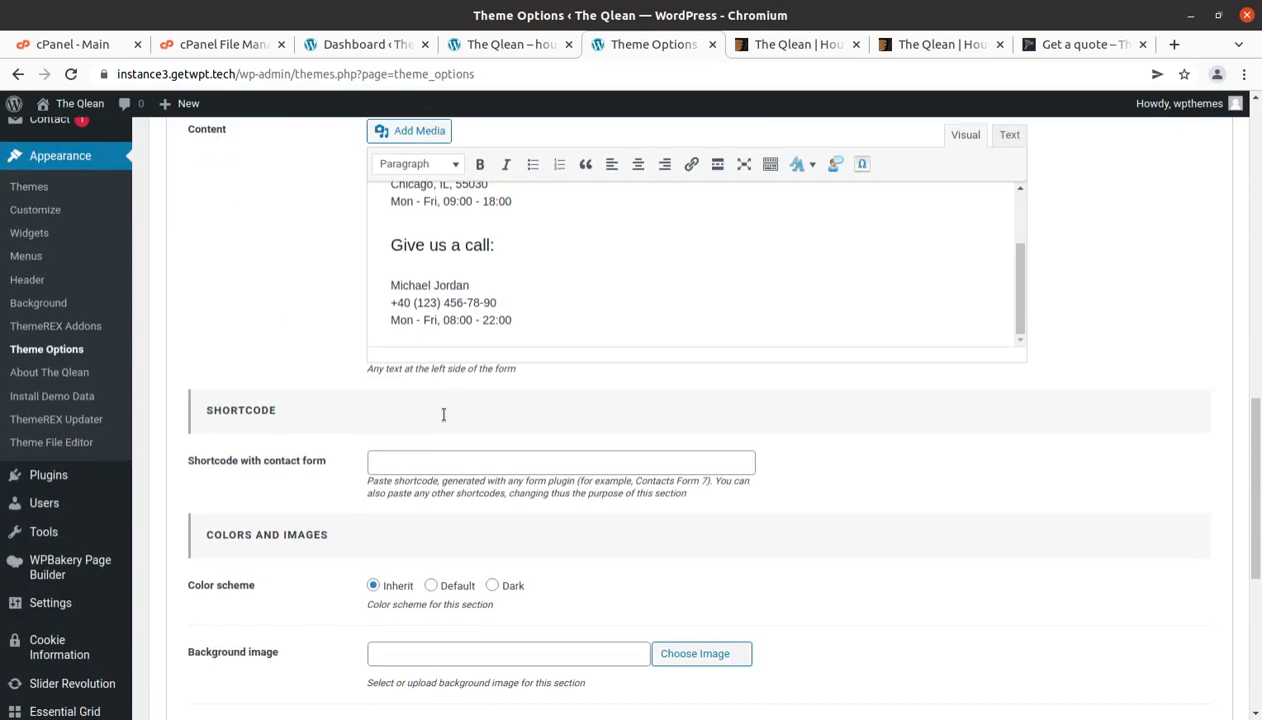
{"action": "scroll", "coordinate": [398, 422], "scroll_direction": "down", "scroll_amount": 1}
{"action": "scroll", "coordinate": [398, 416], "scroll_direction": "up", "scroll_amount": 8}
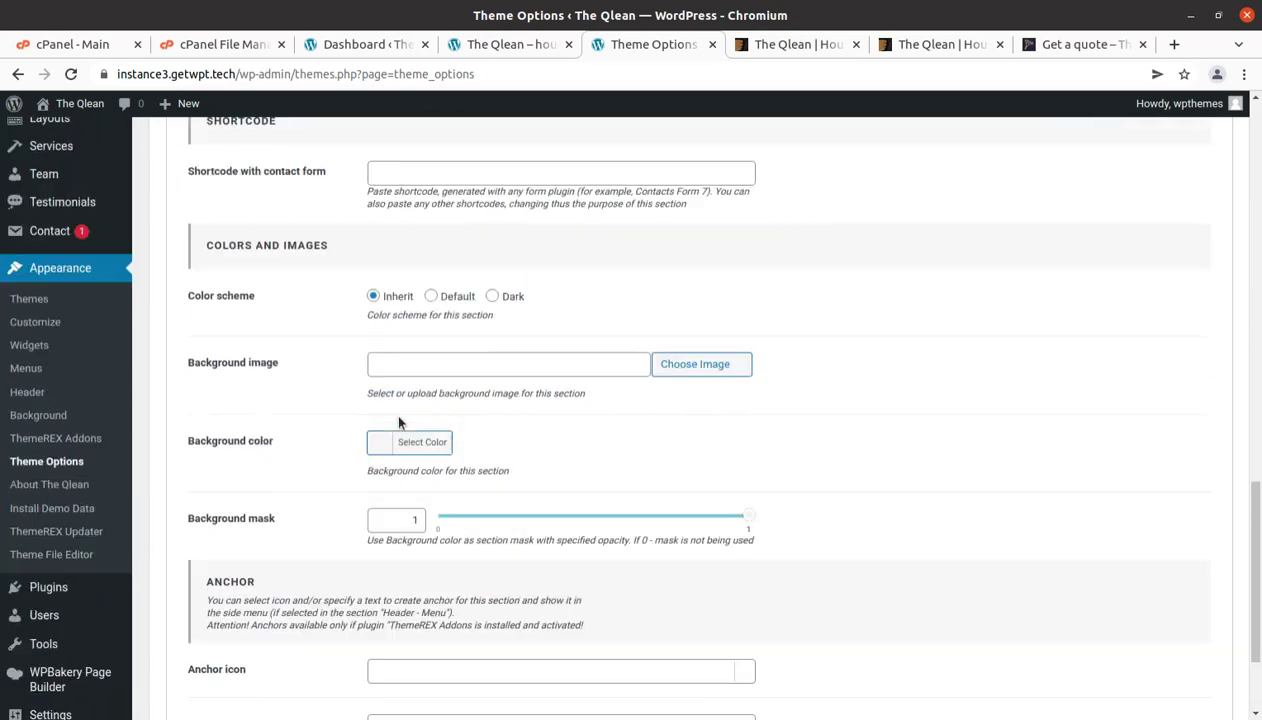
Open the Blog options of Theme Options, then review the font loading settings under Typography
{"action": "scroll", "coordinate": [398, 416], "scroll_direction": "up", "scroll_amount": 6}
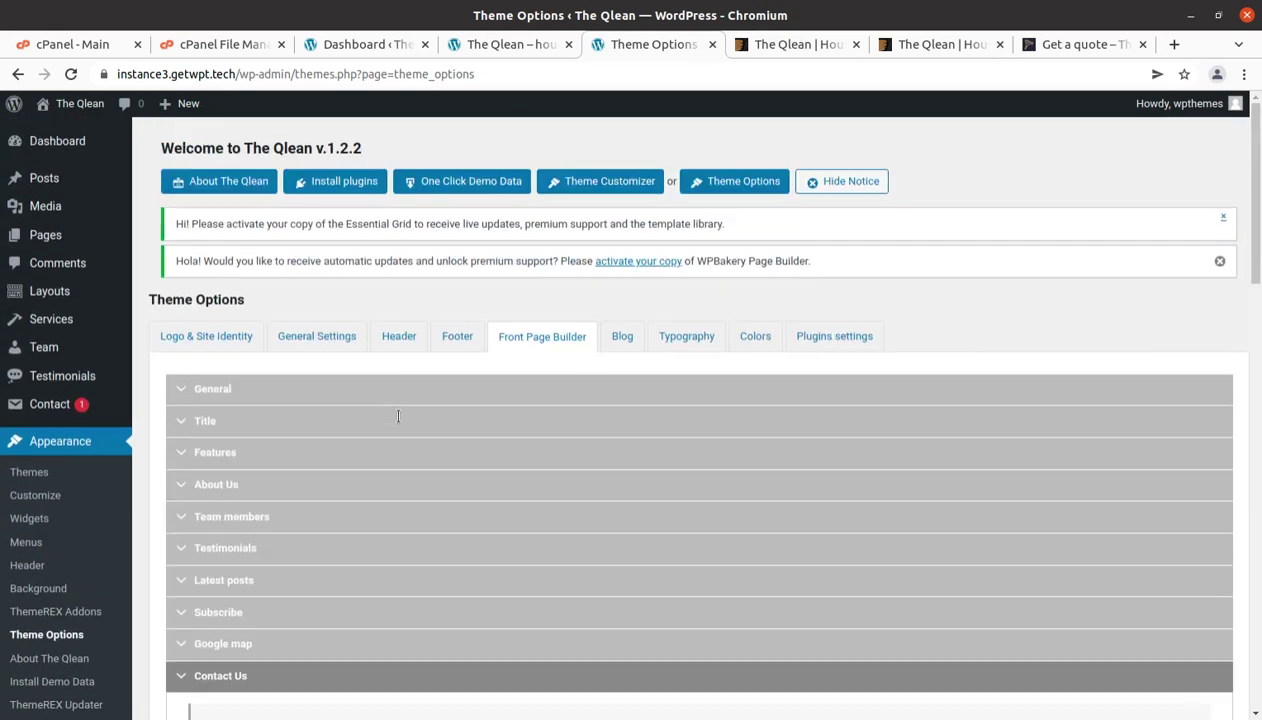
{"action": "left_click", "coordinate": [604, 339]}
{"action": "left_click", "coordinate": [710, 346]}
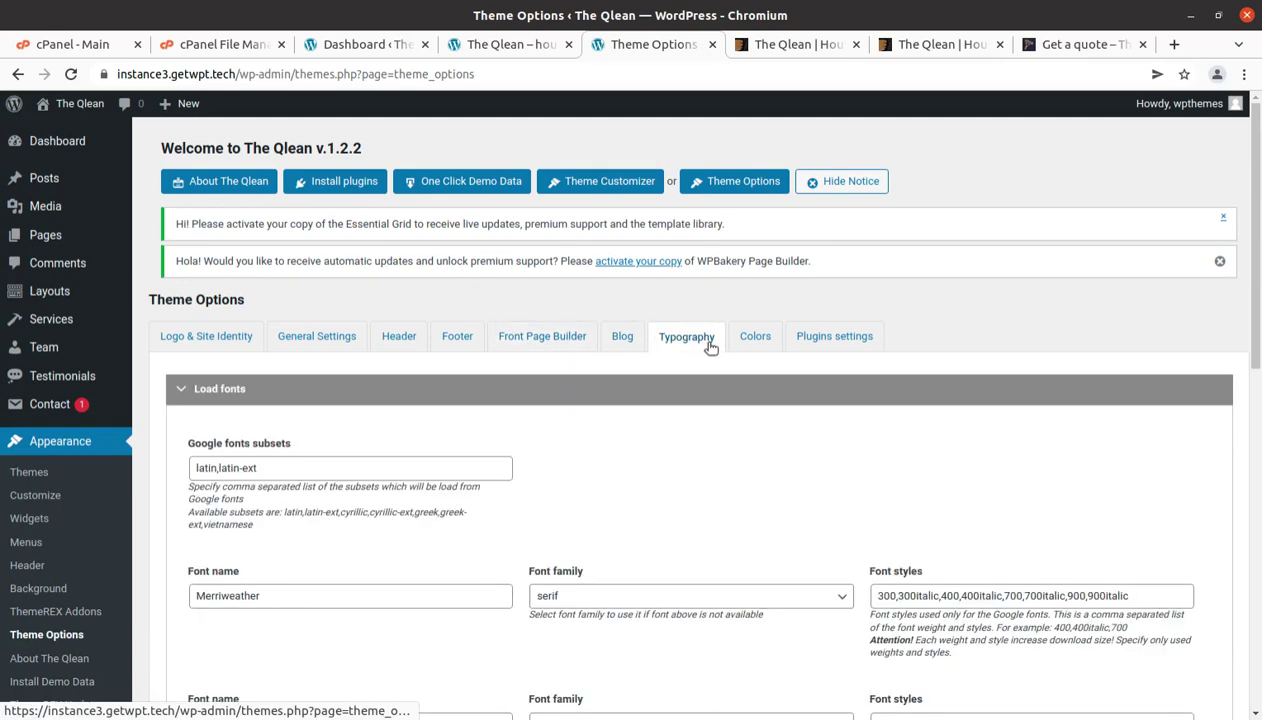
{"action": "scroll", "coordinate": [419, 447], "scroll_direction": "down", "scroll_amount": 3}
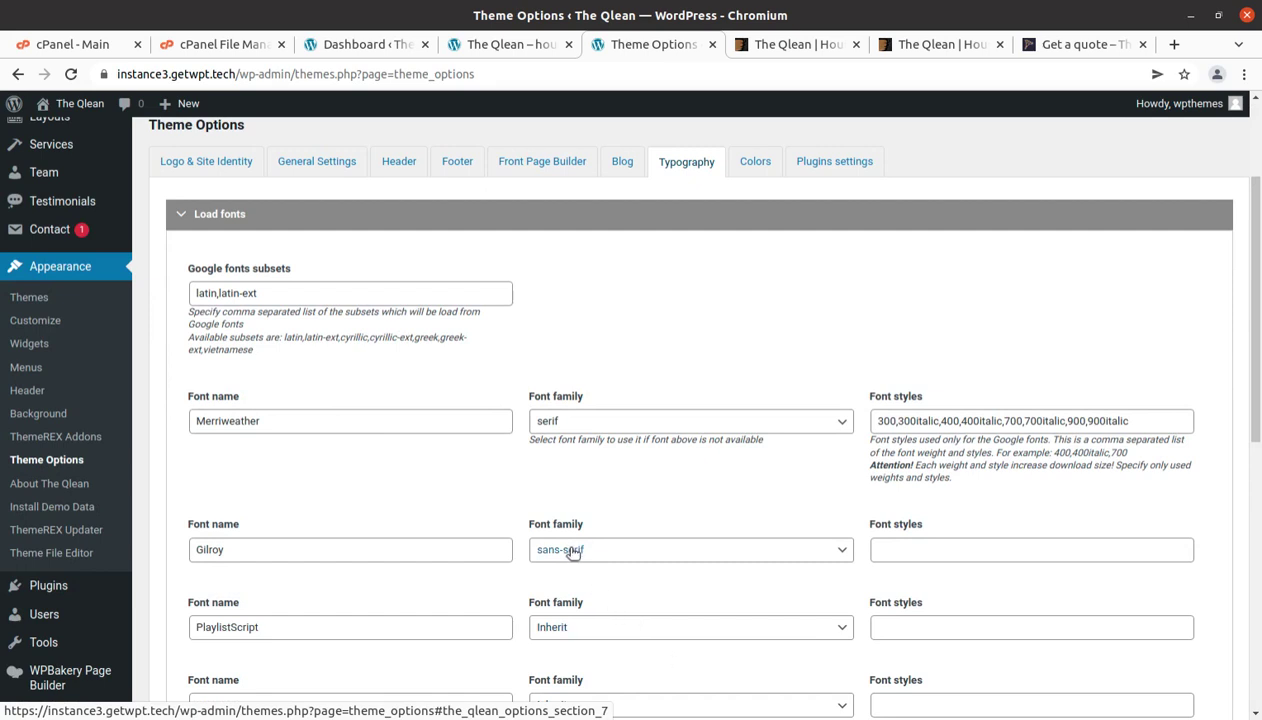
{"action": "scroll", "coordinate": [572, 552], "scroll_direction": "up", "scroll_amount": 3}
{"action": "scroll", "coordinate": [545, 533], "scroll_direction": "down", "scroll_amount": 2}
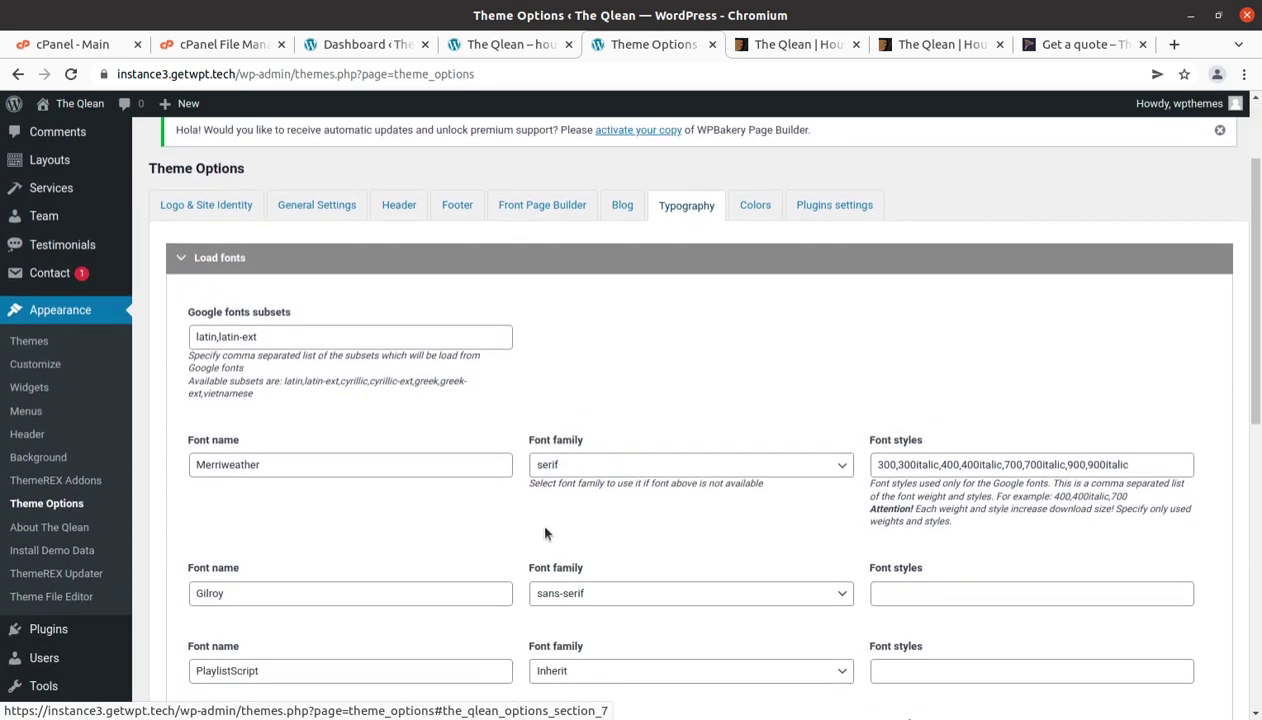
Review the color schemes and color scheme editor under Colors, then the hover and Services options in Plugins settings
{"action": "left_click", "coordinate": [741, 212]}
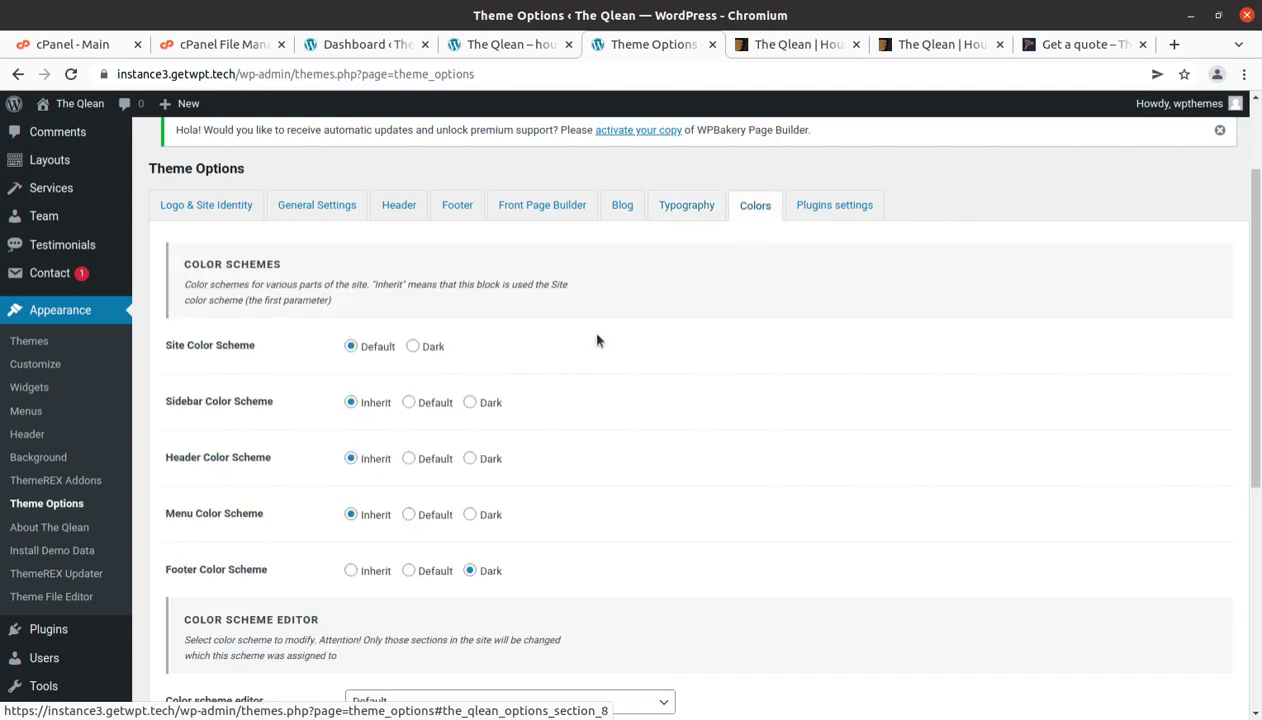
{"action": "scroll", "coordinate": [462, 428], "scroll_direction": "down", "scroll_amount": 5}
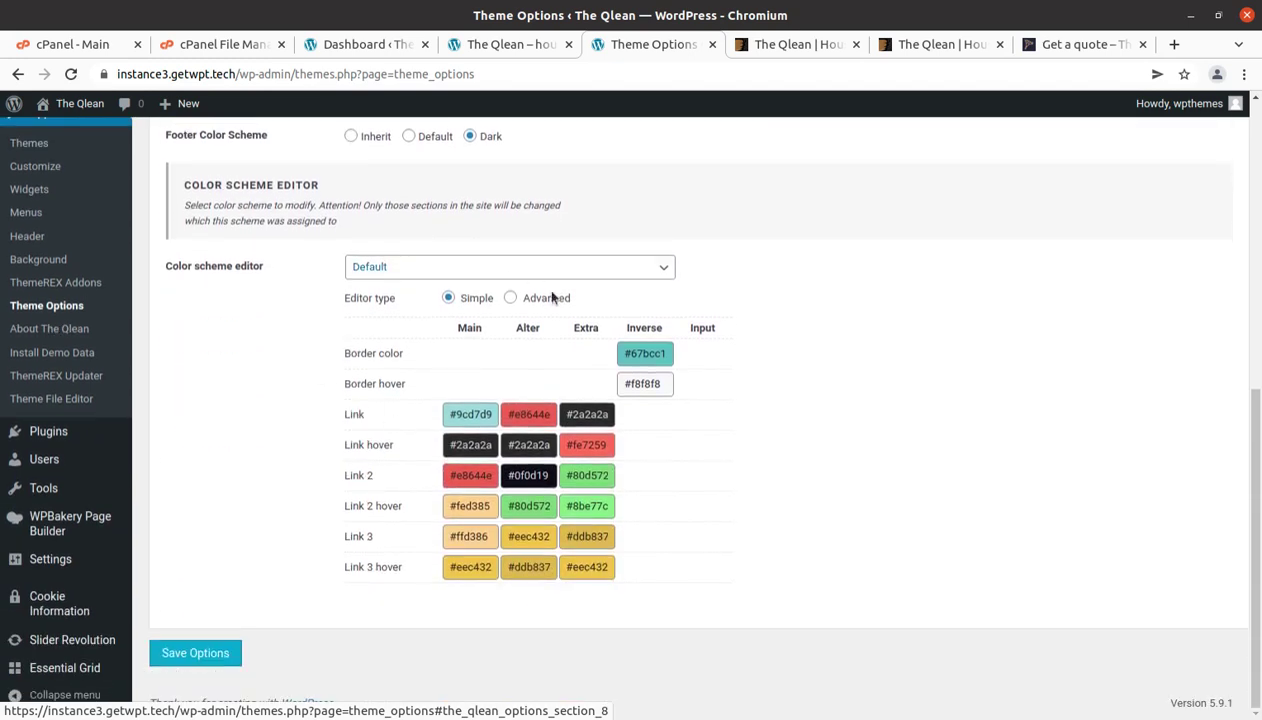
{"action": "scroll", "coordinate": [296, 471], "scroll_direction": "up", "scroll_amount": 5}
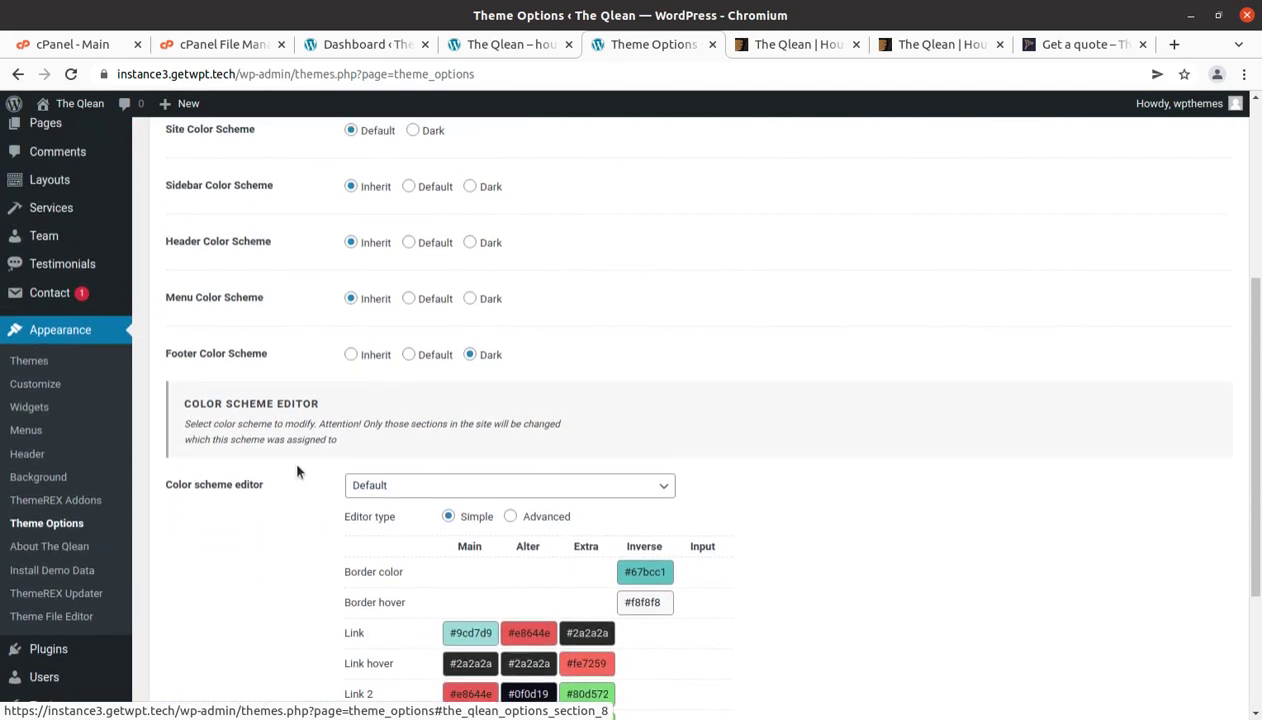
{"action": "left_click", "coordinate": [832, 205]}
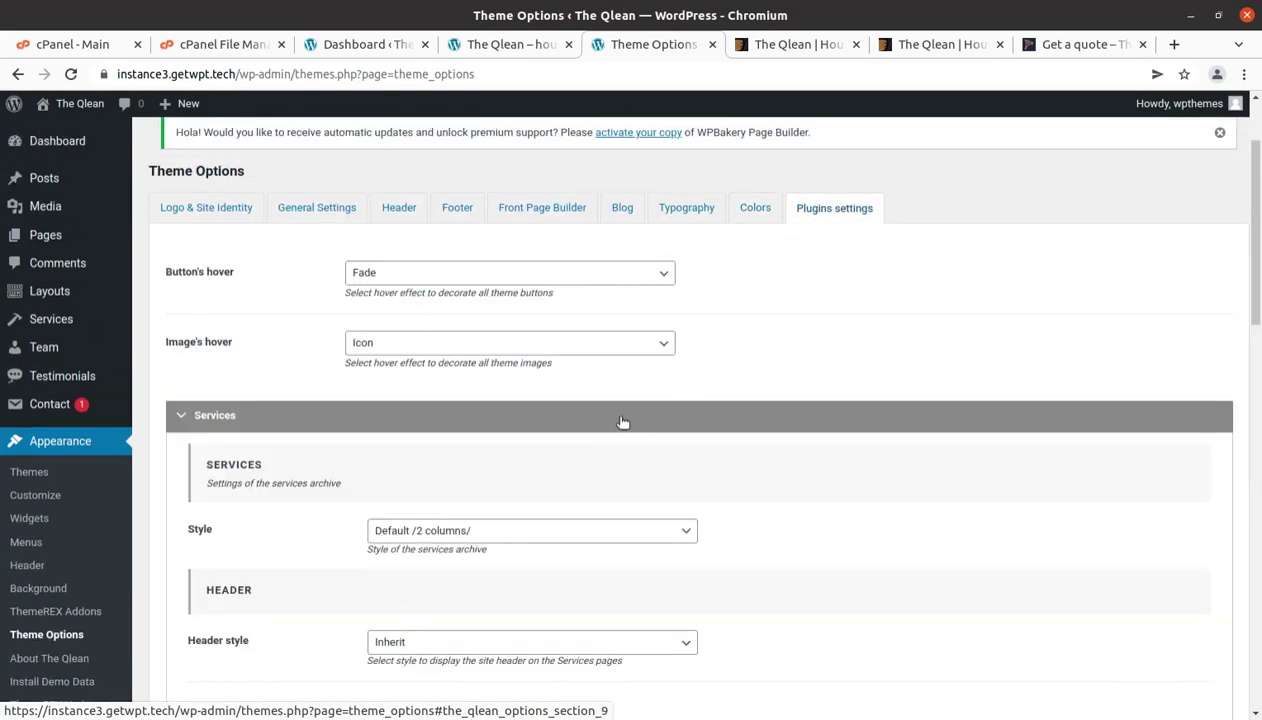
{"action": "scroll", "coordinate": [437, 352], "scroll_direction": "up", "scroll_amount": 2}
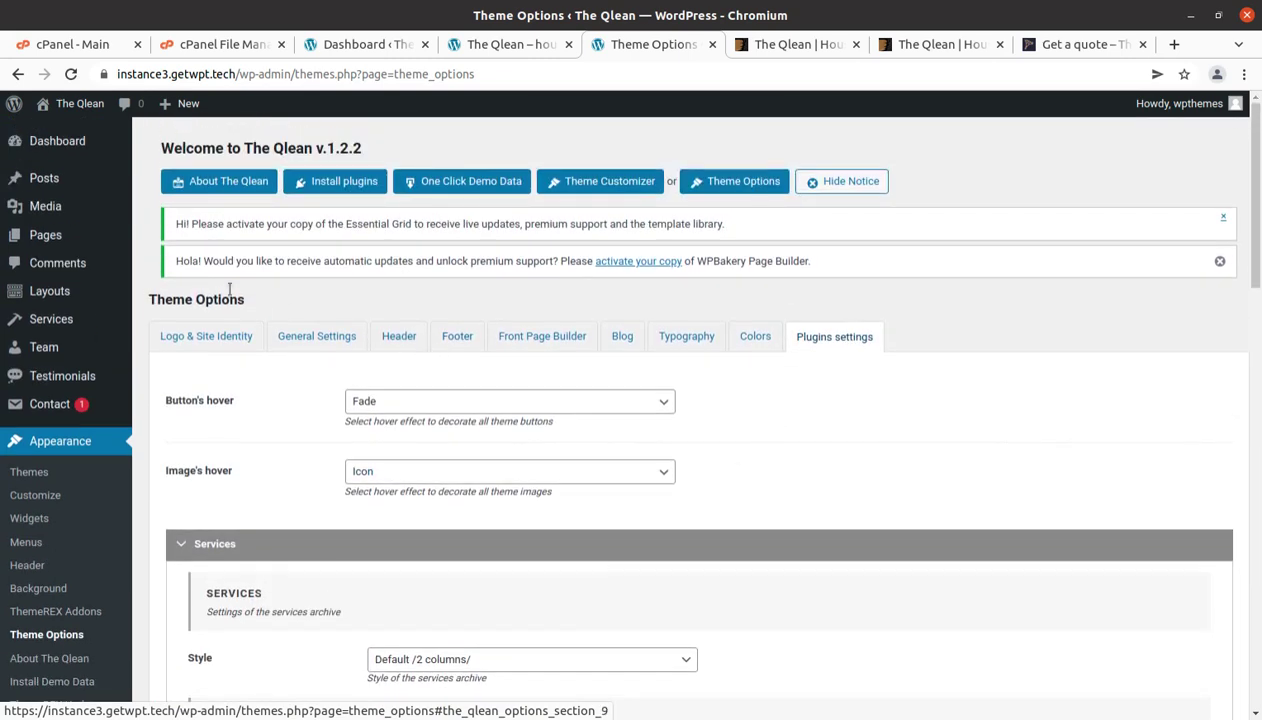
Return to the WordPress dashboard and open the live site in a new browser tab
{"action": "left_click", "coordinate": [80, 150]}
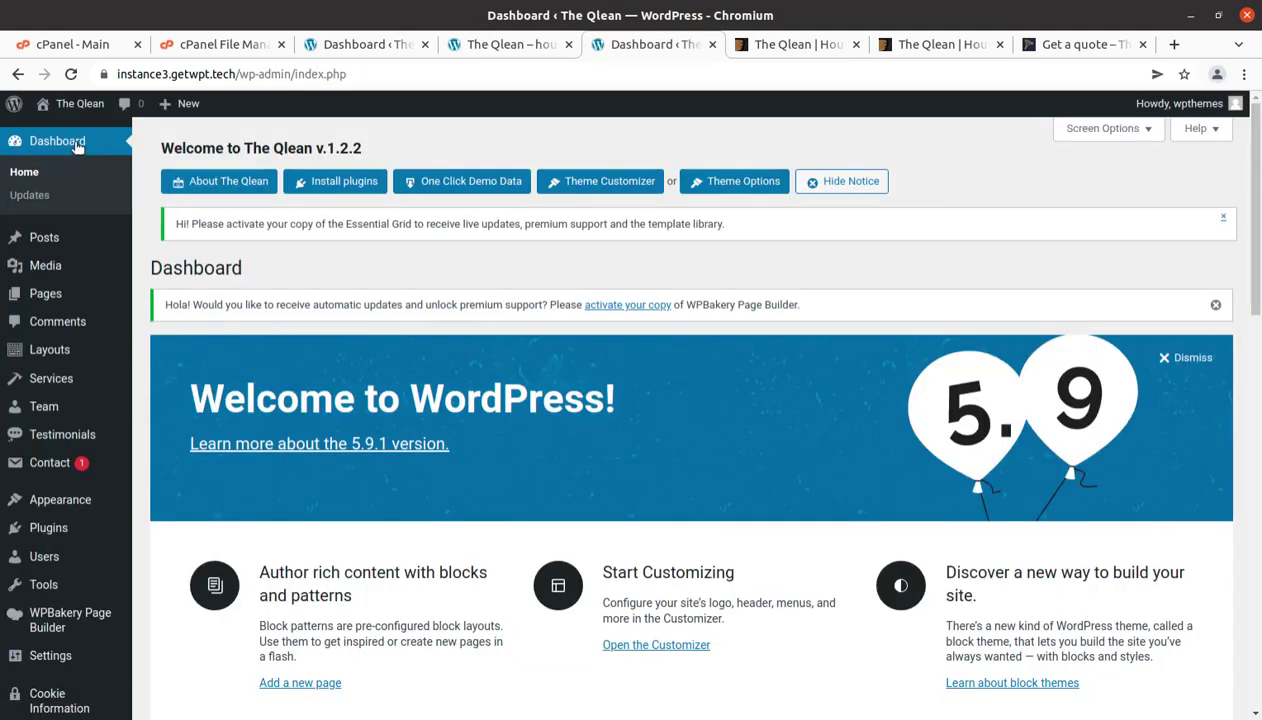
{"action": "middle_click", "coordinate": [188, 103]}
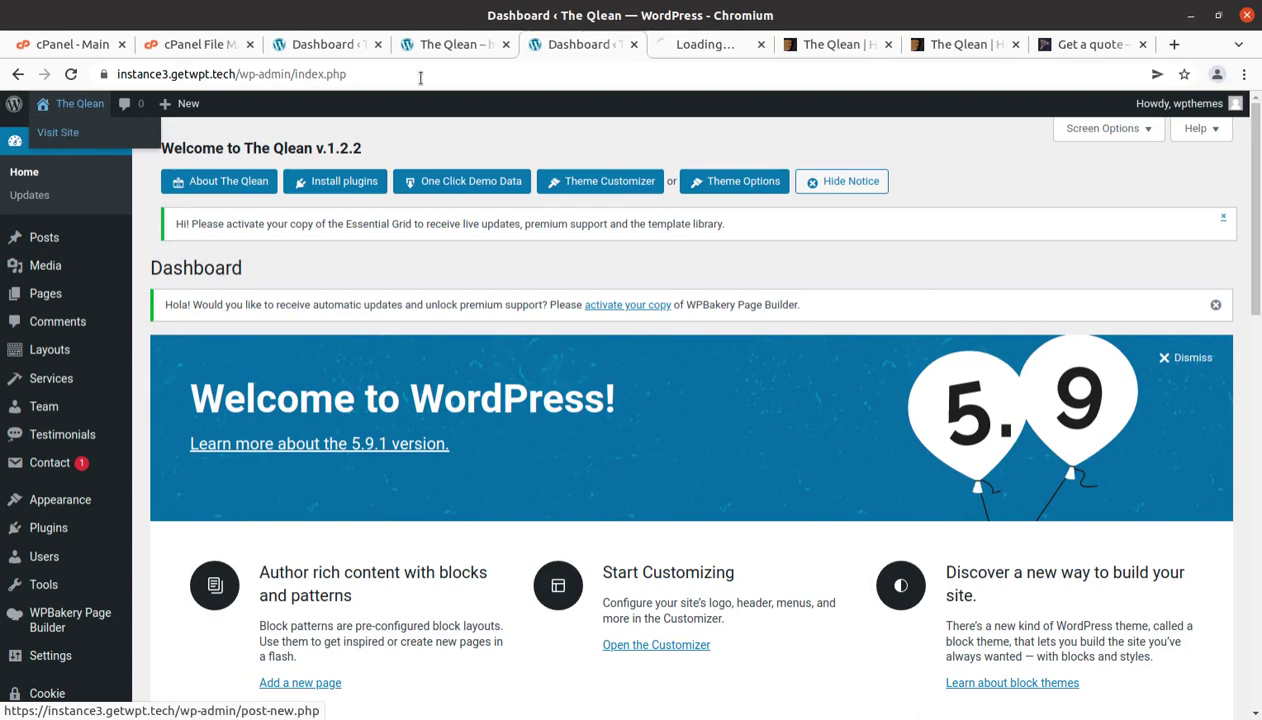
{"action": "left_click", "coordinate": [696, 50]}
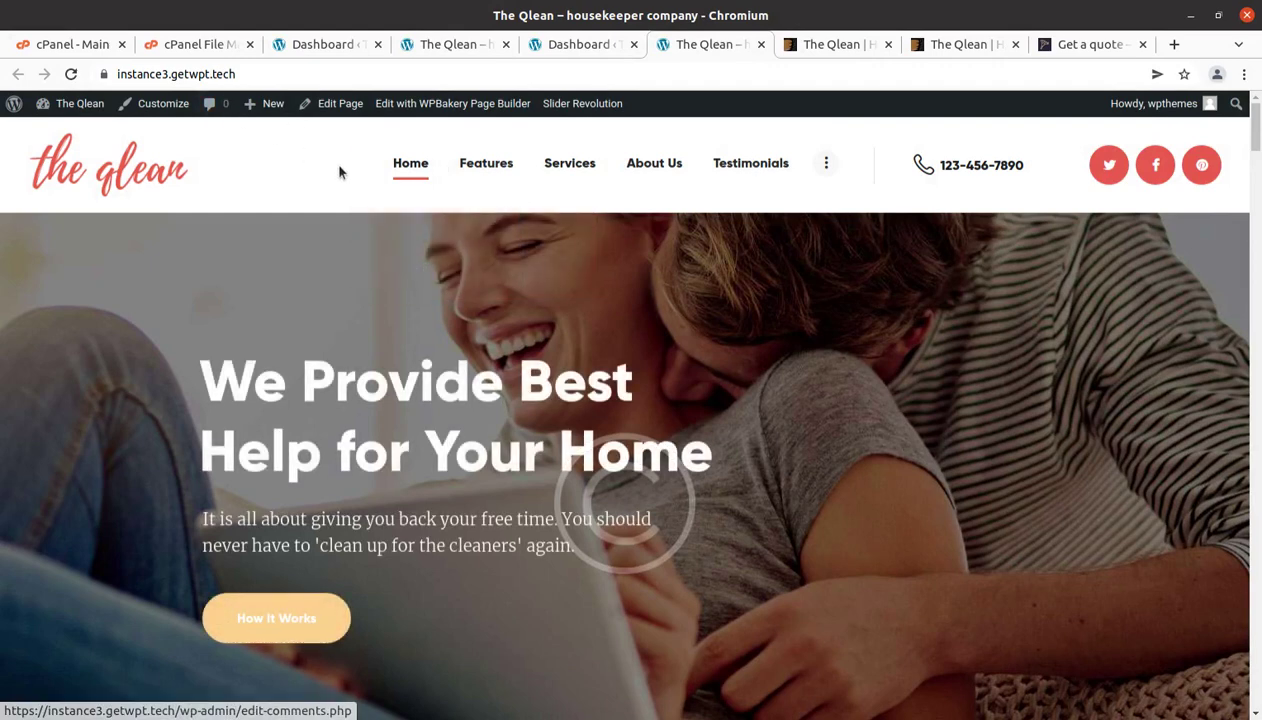
Open the home page in the WPBakery Page Builder front-end editor and inspect the Revolution Slider and How It Works elements
{"action": "left_click", "coordinate": [482, 106]}
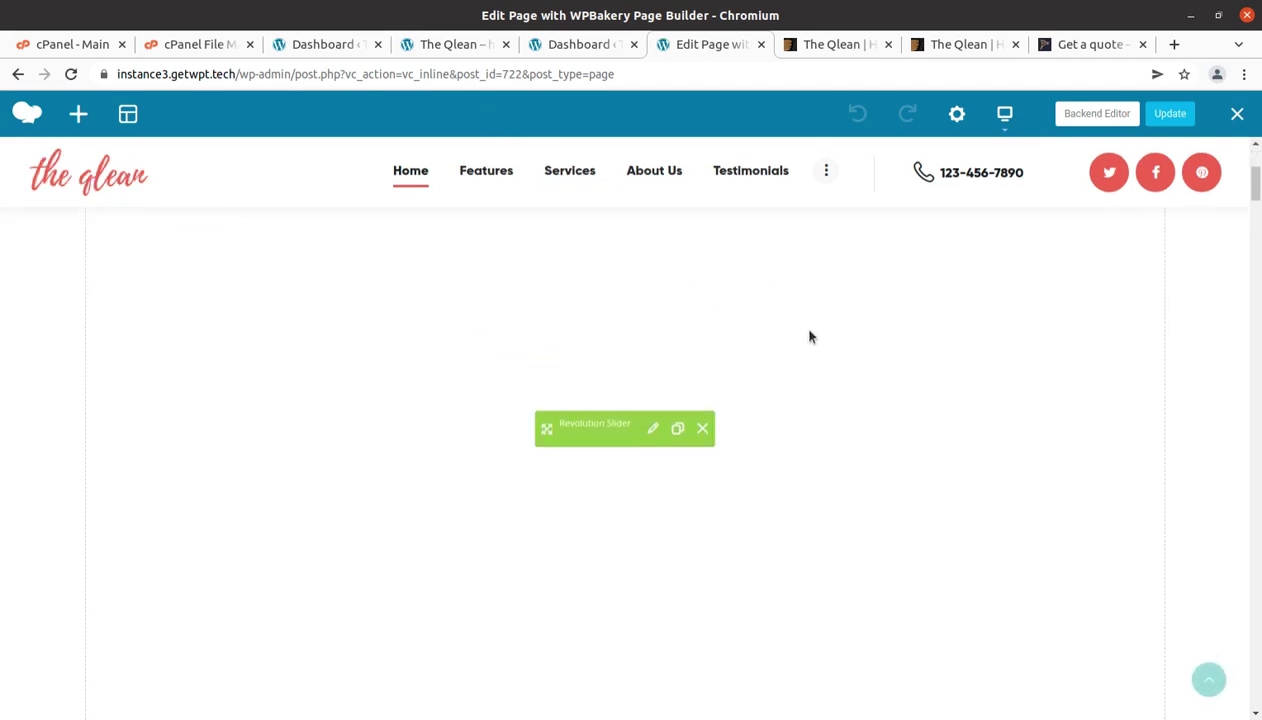
{"action": "scroll", "coordinate": [757, 411], "scroll_direction": "down", "scroll_amount": 1}
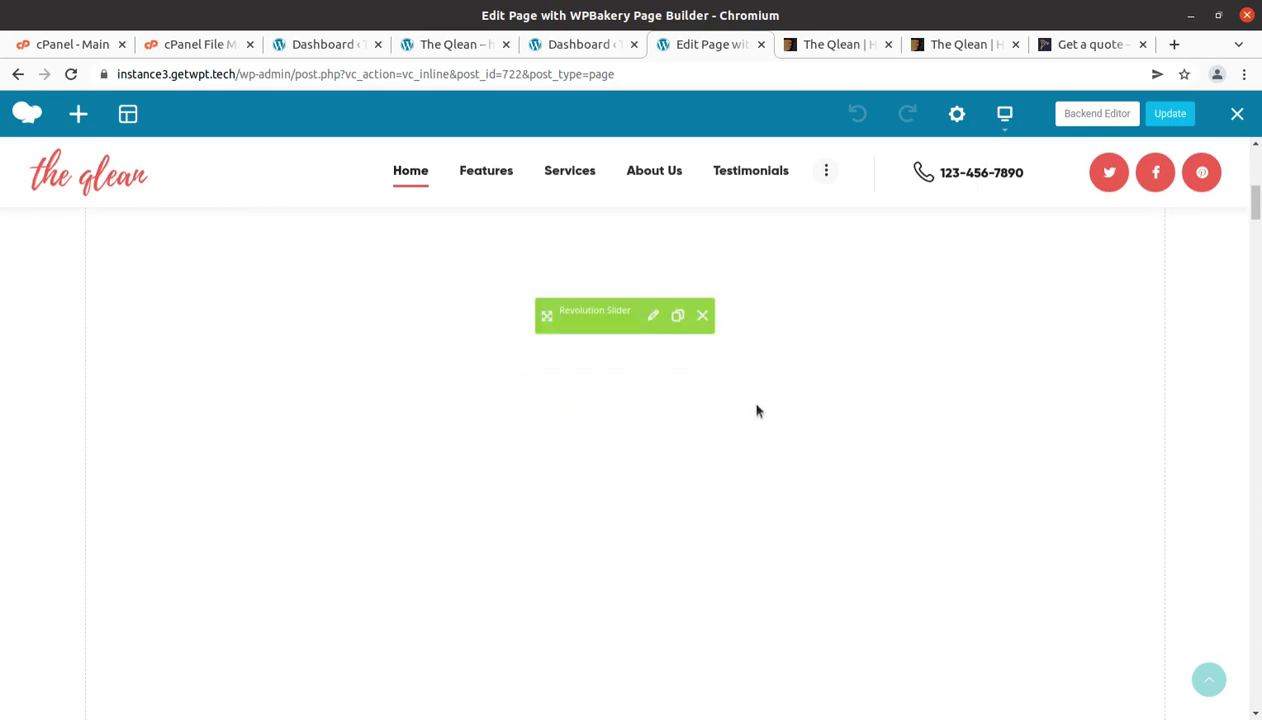
{"action": "scroll", "coordinate": [772, 388], "scroll_direction": "down", "scroll_amount": 2}
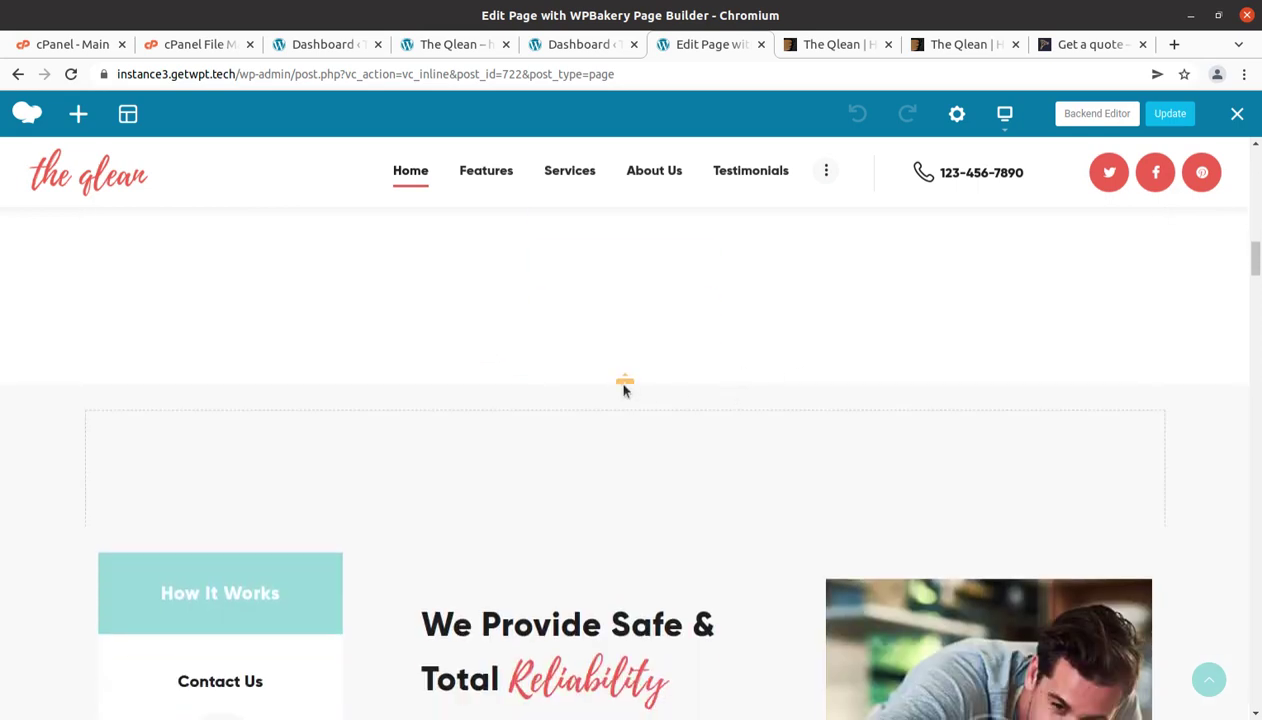
{"action": "mouse_move", "coordinate": [611, 279]}
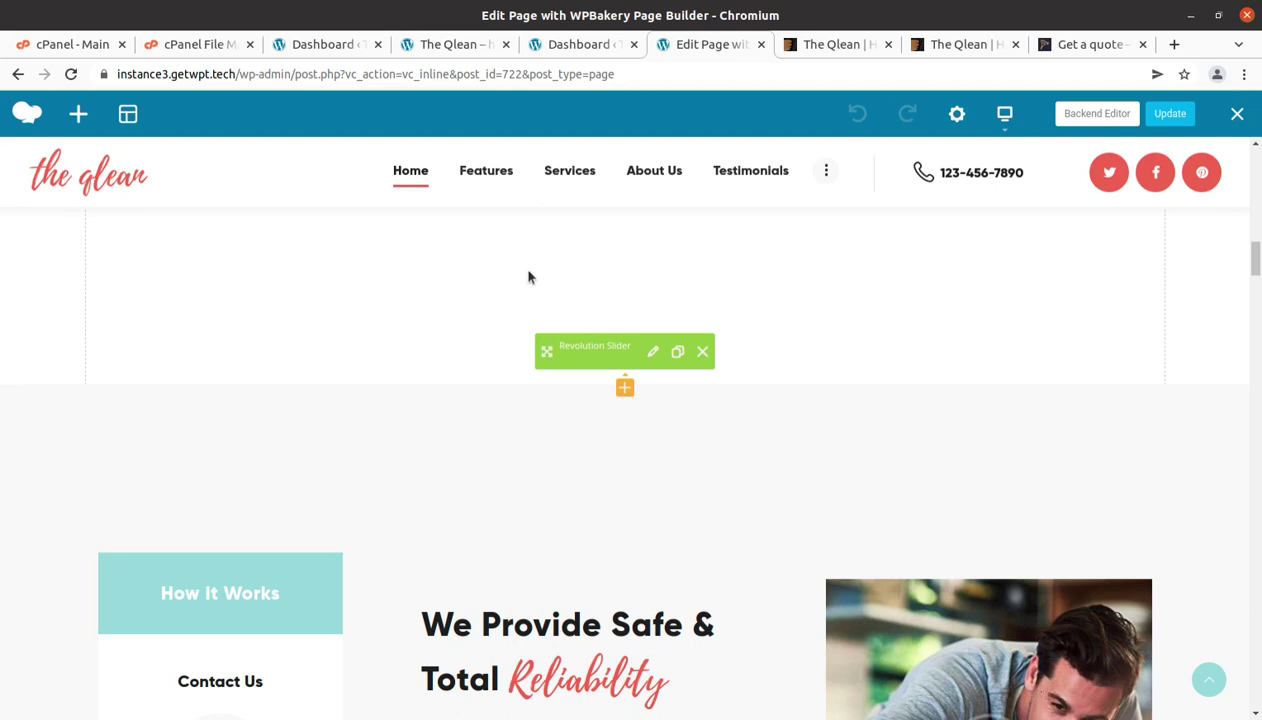
{"action": "scroll", "coordinate": [680, 335], "scroll_direction": "down", "scroll_amount": 3}
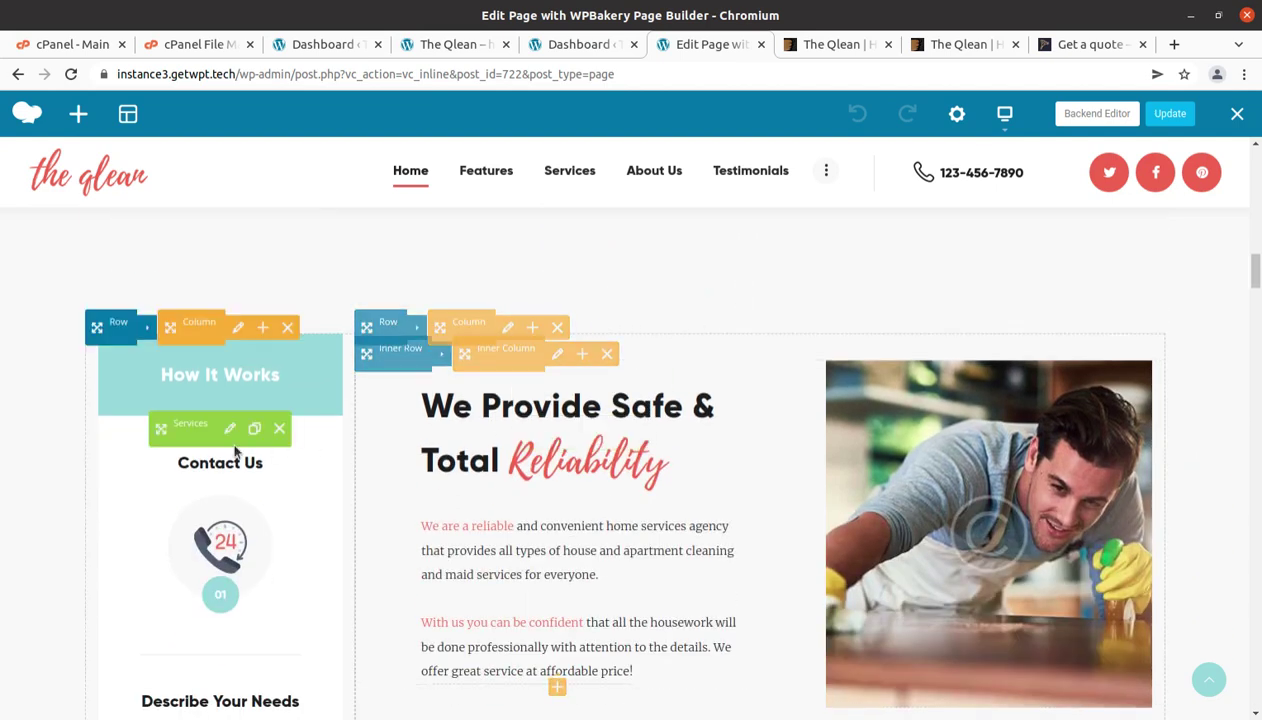
{"action": "scroll", "coordinate": [222, 393], "scroll_direction": "down", "scroll_amount": 2}
Check the settings of the How It Works Services element and open those of the Text Block, dismissing both without changes
{"action": "left_click", "coordinate": [229, 429]}
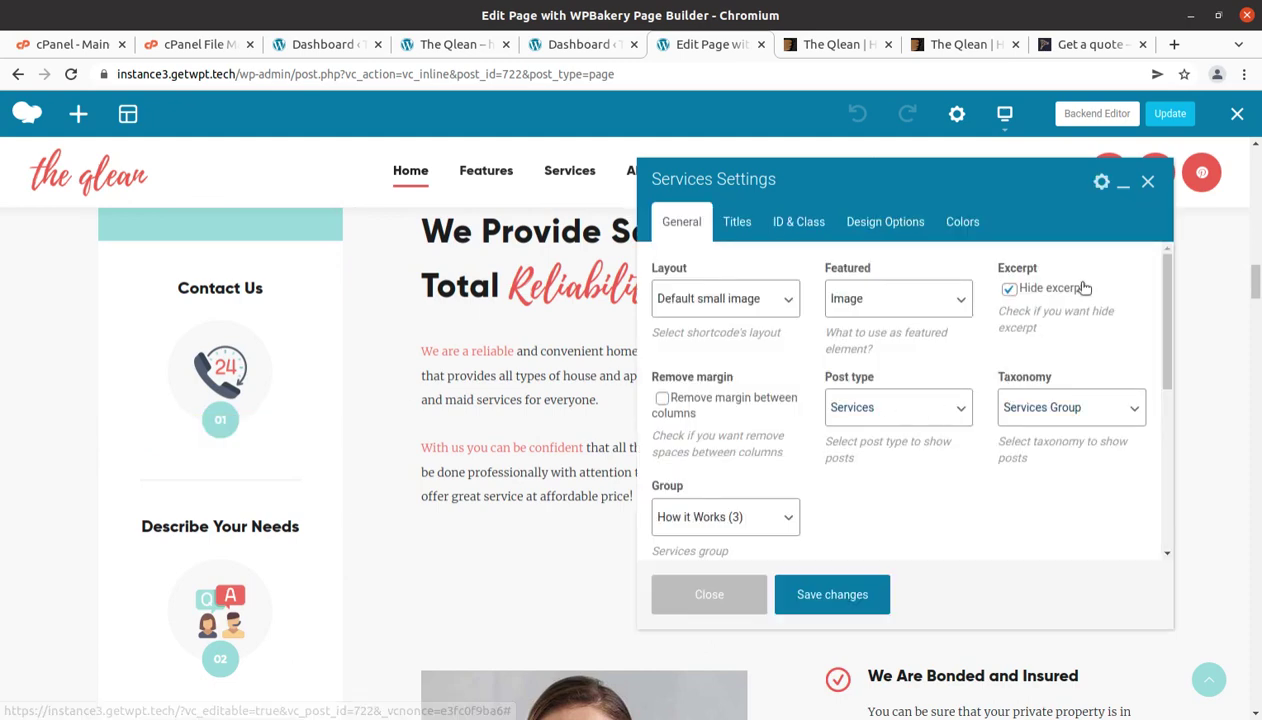
{"action": "left_click", "coordinate": [1146, 181]}
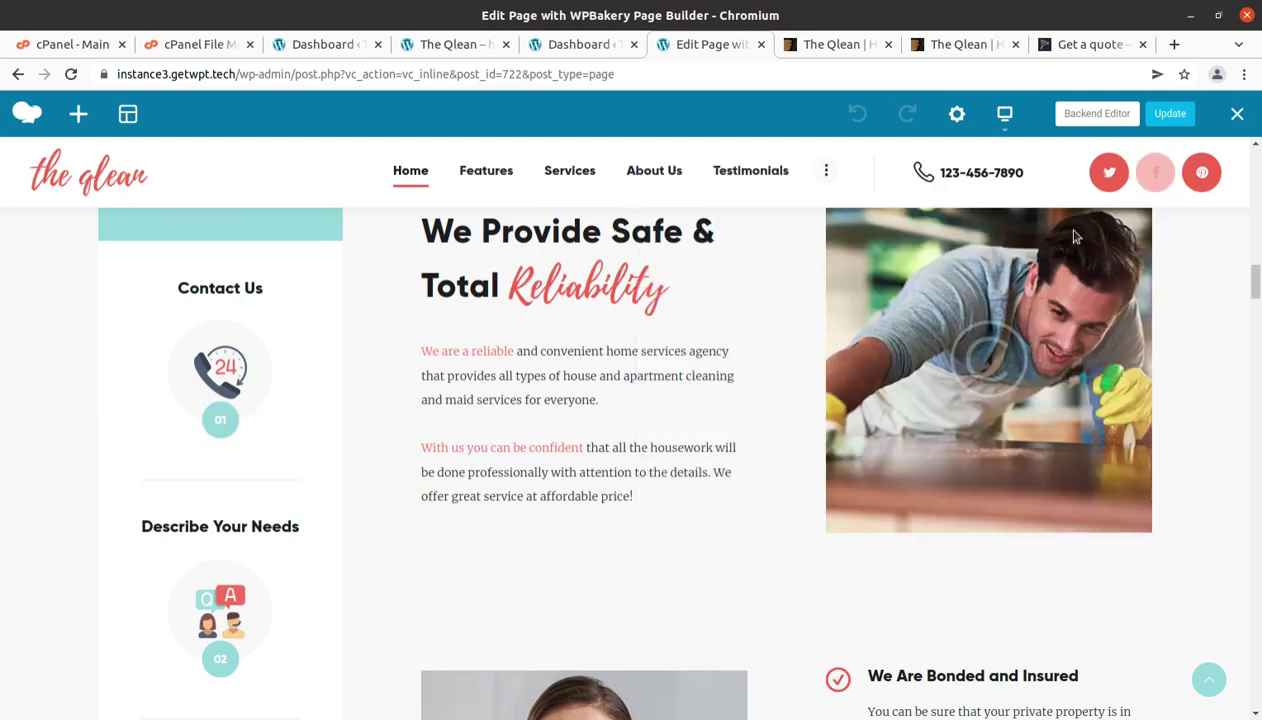
{"action": "left_click", "coordinate": [603, 376]}
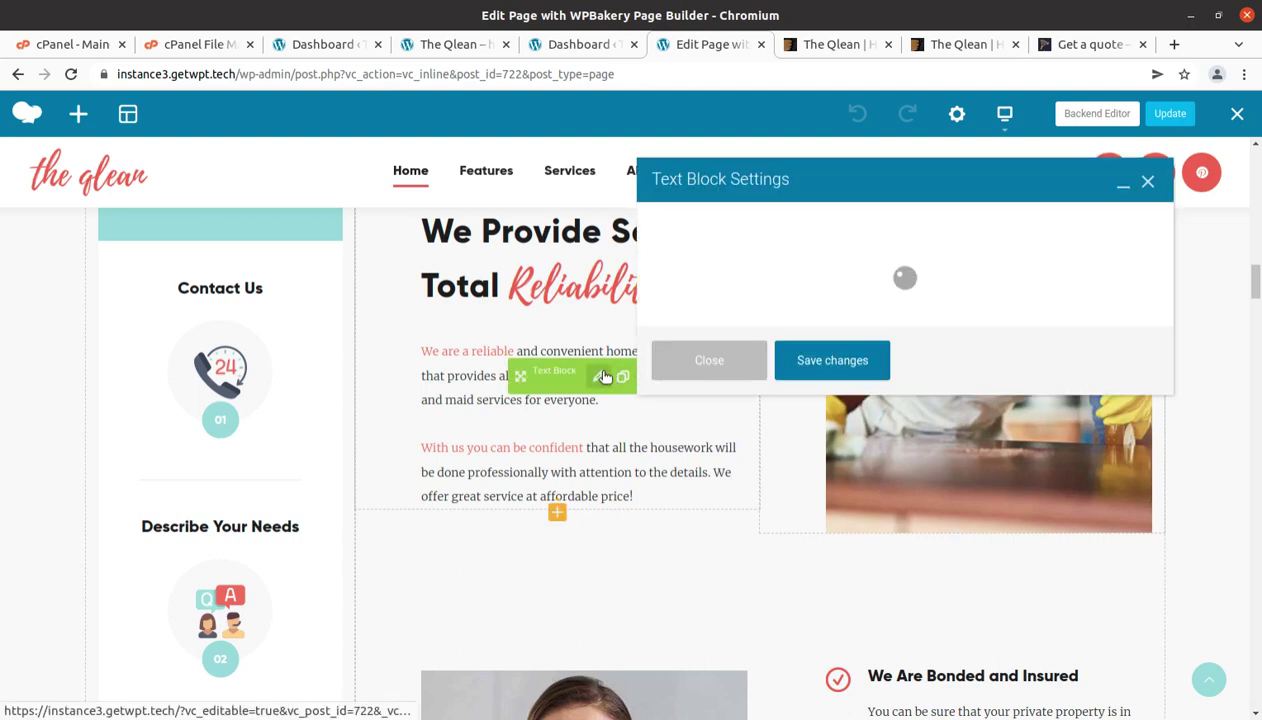
{"action": "left_click", "coordinate": [1123, 184]}
Look over the page elements down to the Team section, then exit the WPBakery editor without saving
{"action": "scroll", "coordinate": [985, 380], "scroll_direction": "down", "scroll_amount": 3}
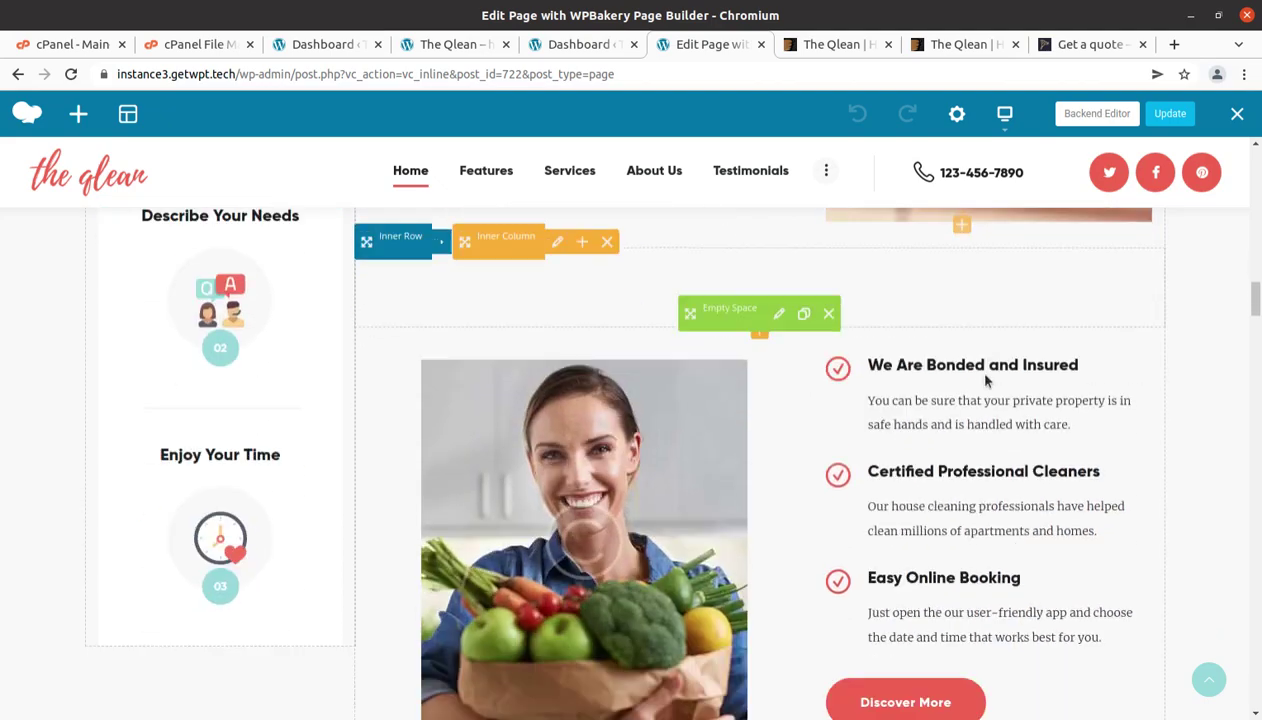
{"action": "scroll", "coordinate": [985, 380], "scroll_direction": "down", "scroll_amount": 2}
{"action": "scroll", "coordinate": [350, 480], "scroll_direction": "down", "scroll_amount": 2}
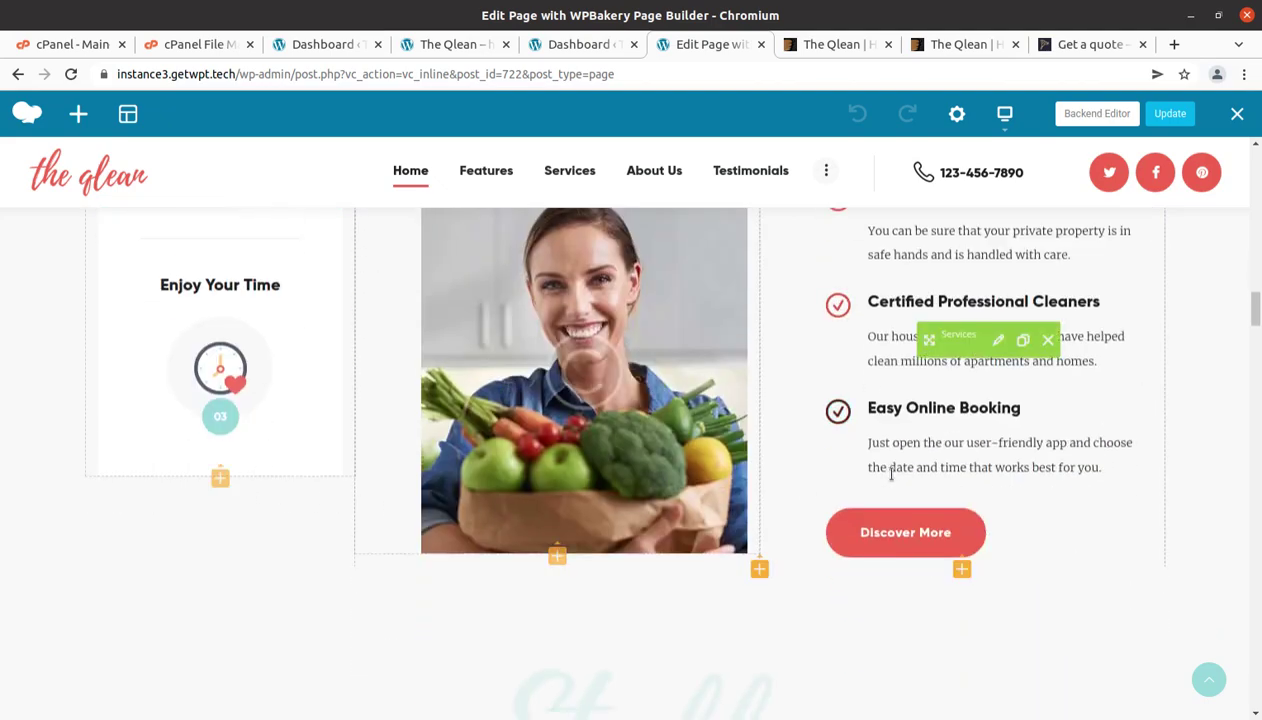
{"action": "scroll", "coordinate": [887, 475], "scroll_direction": "down", "scroll_amount": 4}
{"action": "scroll", "coordinate": [885, 479], "scroll_direction": "down", "scroll_amount": 3}
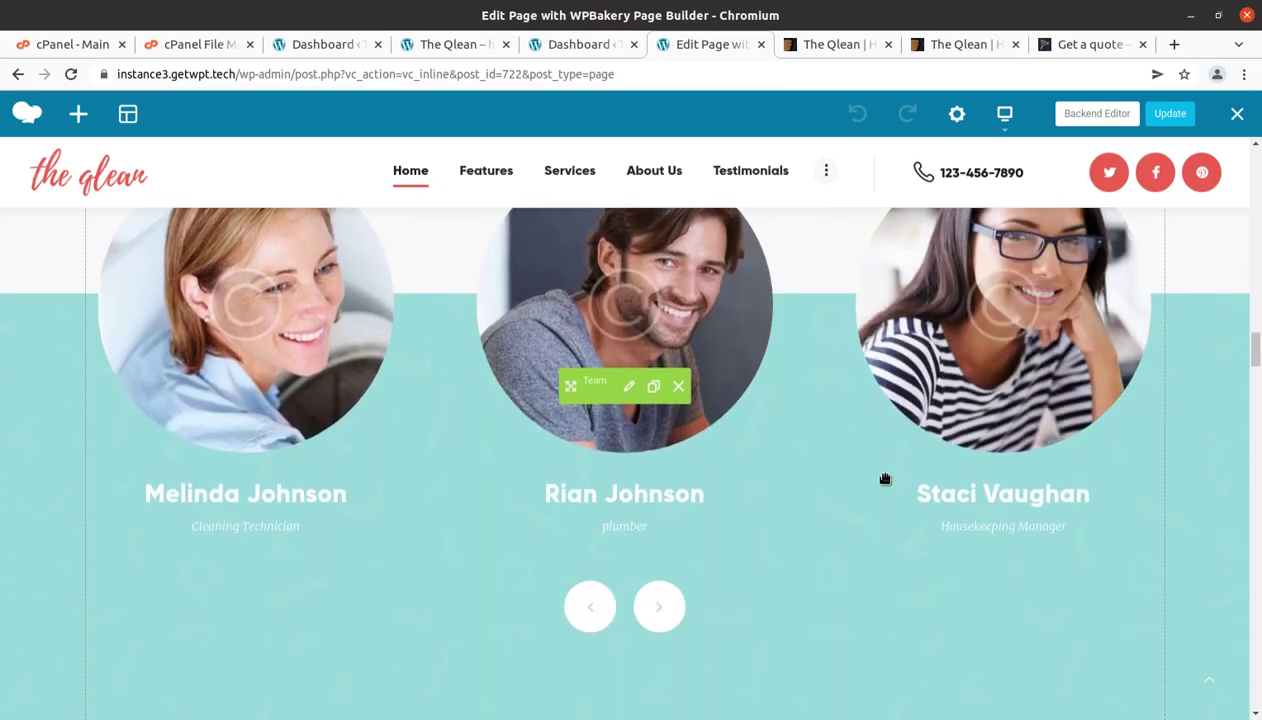
{"action": "scroll", "coordinate": [885, 479], "scroll_direction": "up", "scroll_amount": 3}
{"action": "left_click", "coordinate": [1234, 116]}
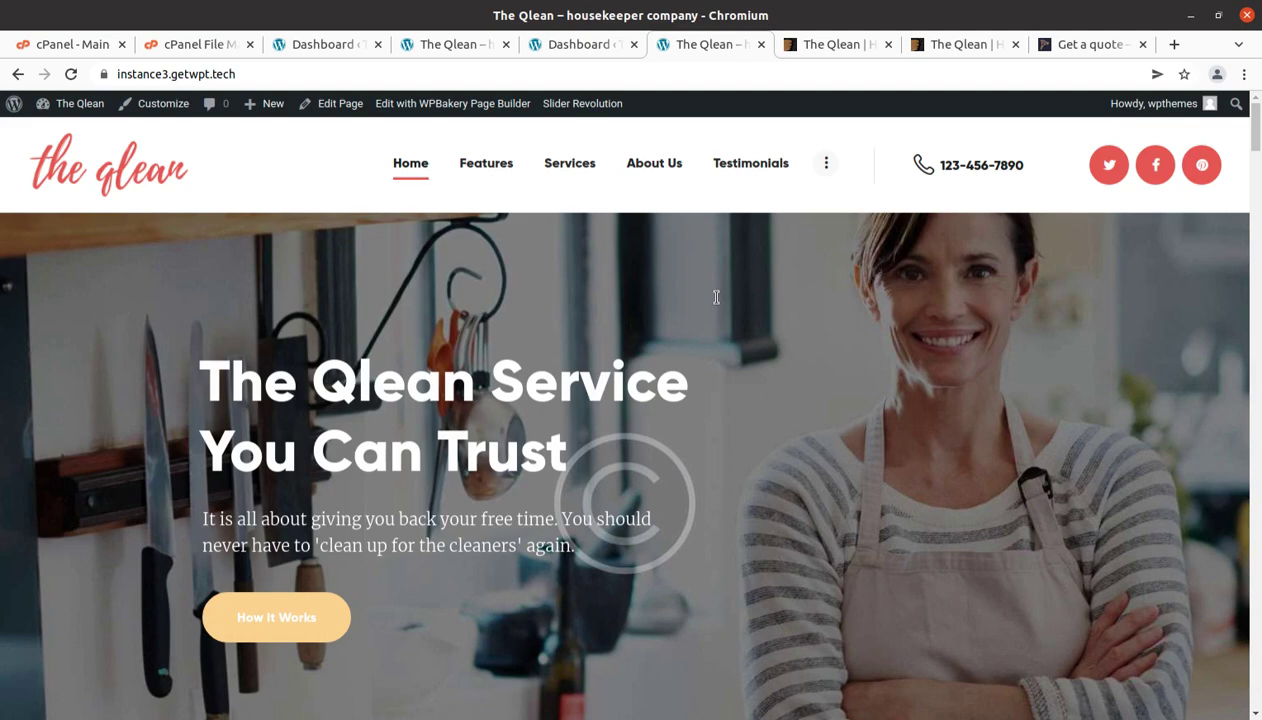
Review the live home page's slider and the content just below it
{"action": "scroll", "coordinate": [550, 405], "scroll_direction": "down", "scroll_amount": 3}
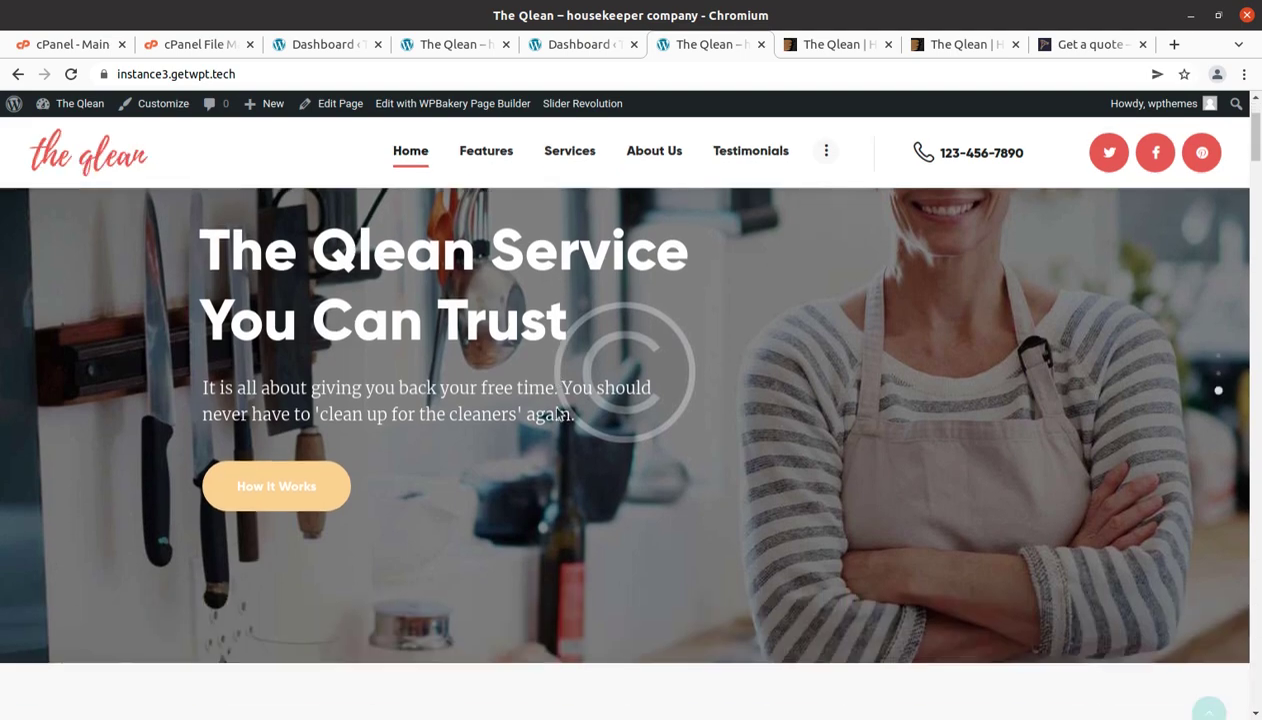
{"action": "scroll", "coordinate": [557, 413], "scroll_direction": "down", "scroll_amount": 4}
{"action": "scroll", "coordinate": [557, 413], "scroll_direction": "up", "scroll_amount": 6}
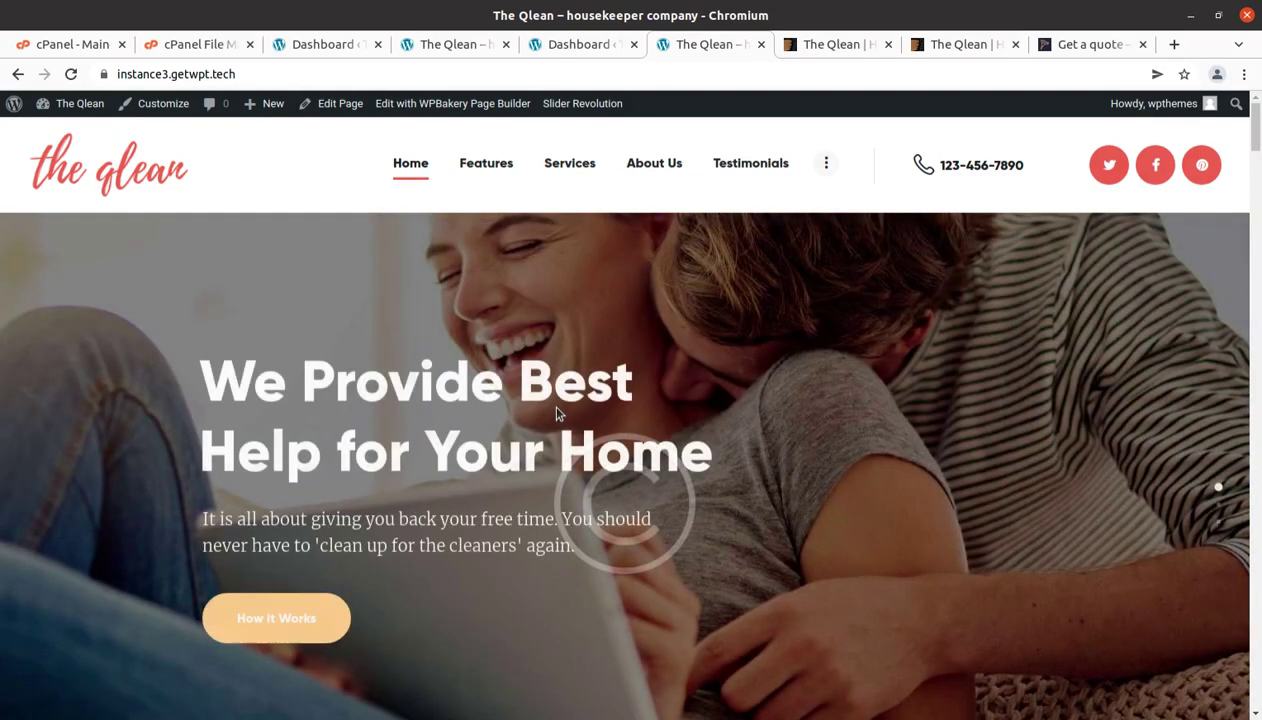
{"action": "scroll", "coordinate": [738, 375], "scroll_direction": "down", "scroll_amount": 1}
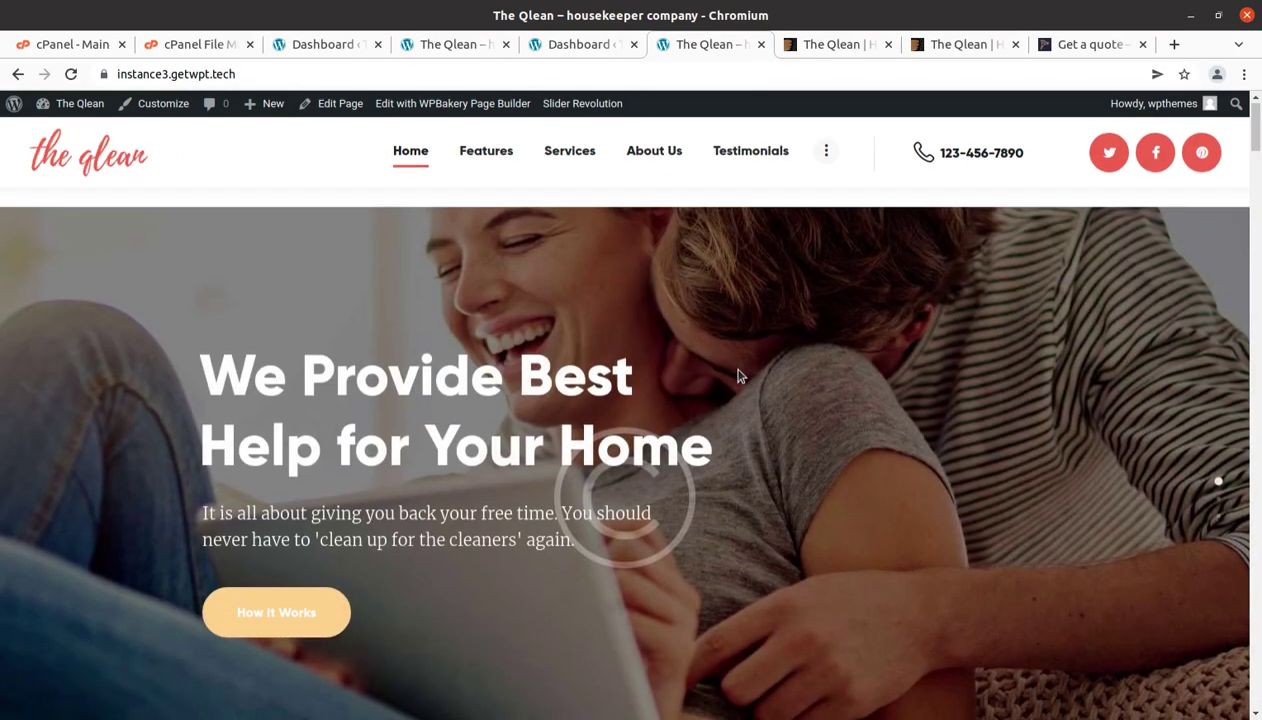
{"action": "scroll", "coordinate": [790, 380], "scroll_direction": "down", "scroll_amount": 2}
{"action": "scroll", "coordinate": [797, 384], "scroll_direction": "up", "scroll_amount": 3}
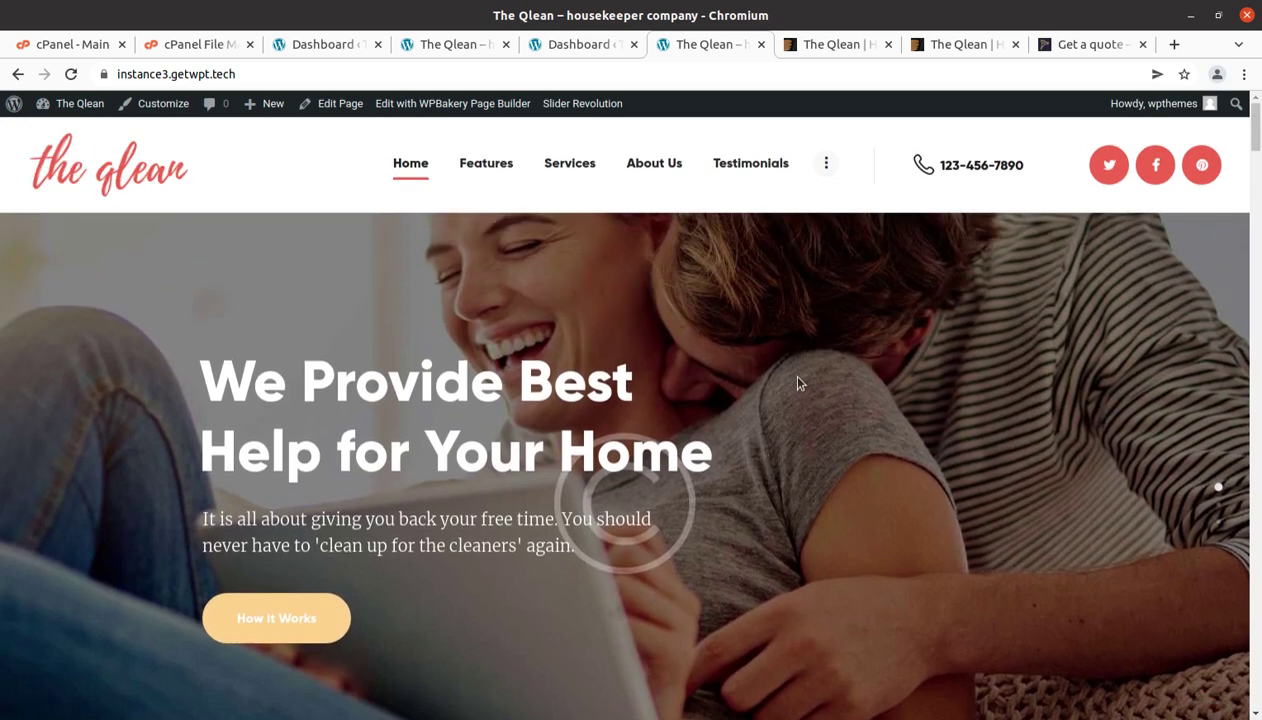